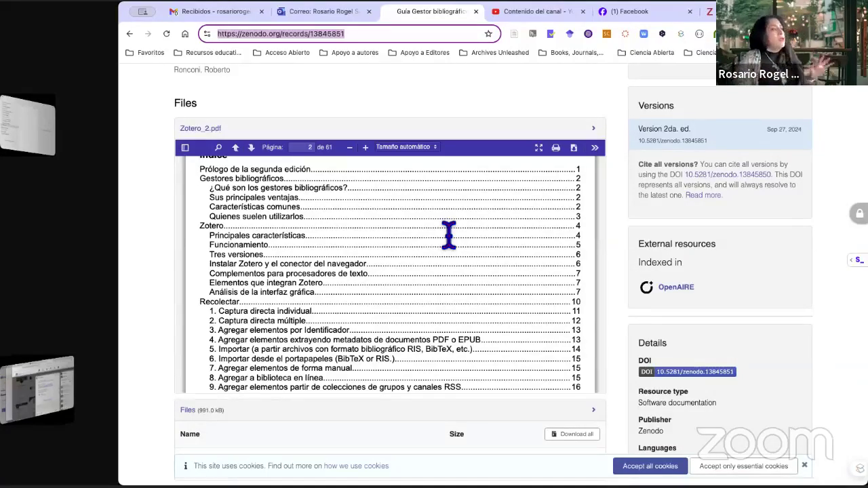
Switch to the Zotero website and open the registration form for a free account
left_click(709, 12)
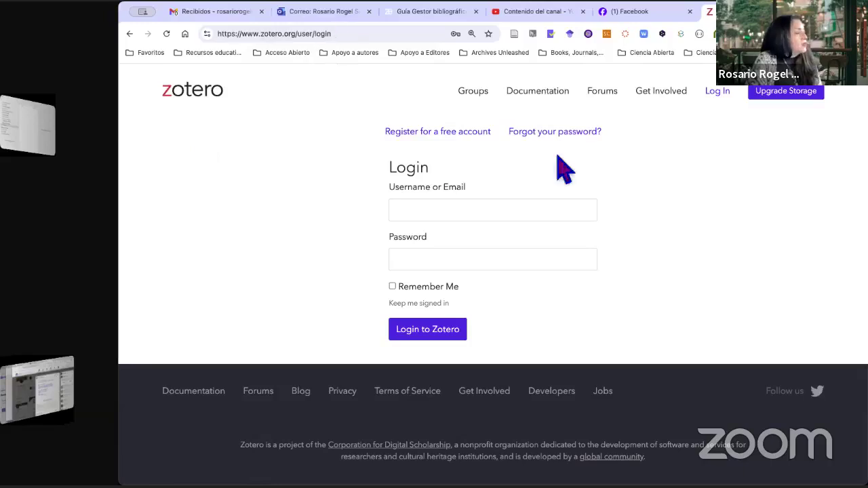
left_click(438, 133)
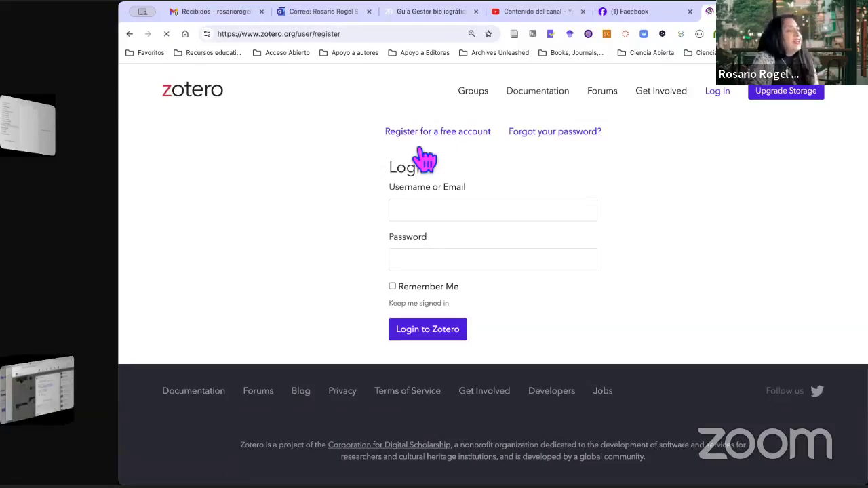
scroll(688, 369, "down", 3)
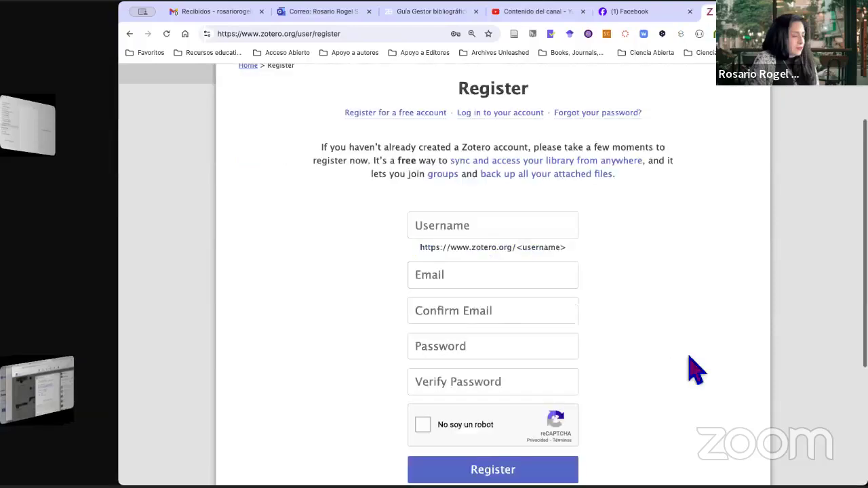
Examine the registration form's username, email, password and verification fields without filling them in
left_click(461, 220)
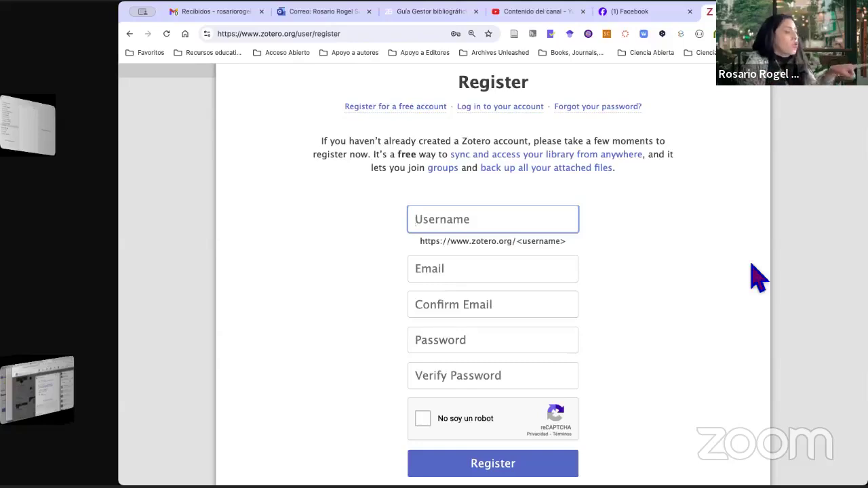
left_click(519, 306)
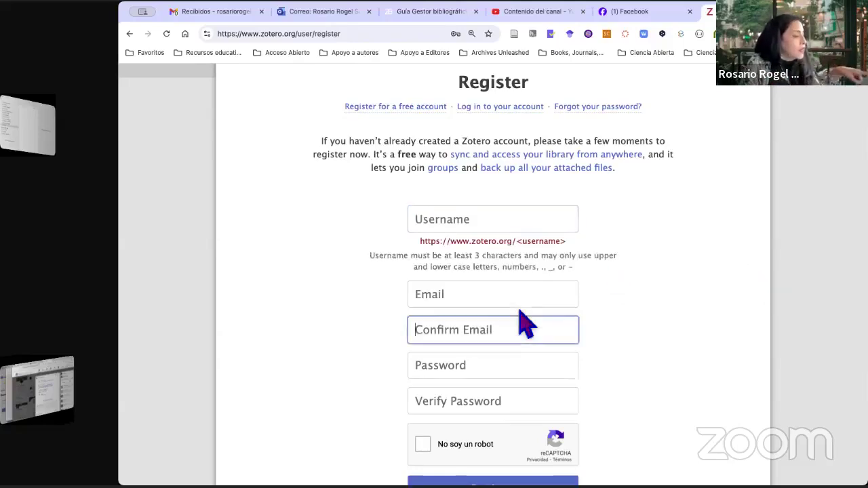
left_click(483, 372)
left_click(591, 411)
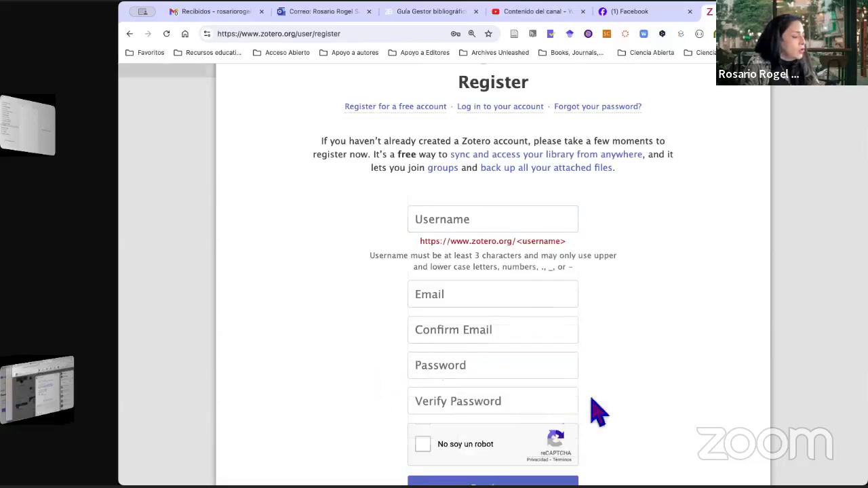
scroll(591, 412, "down", 2)
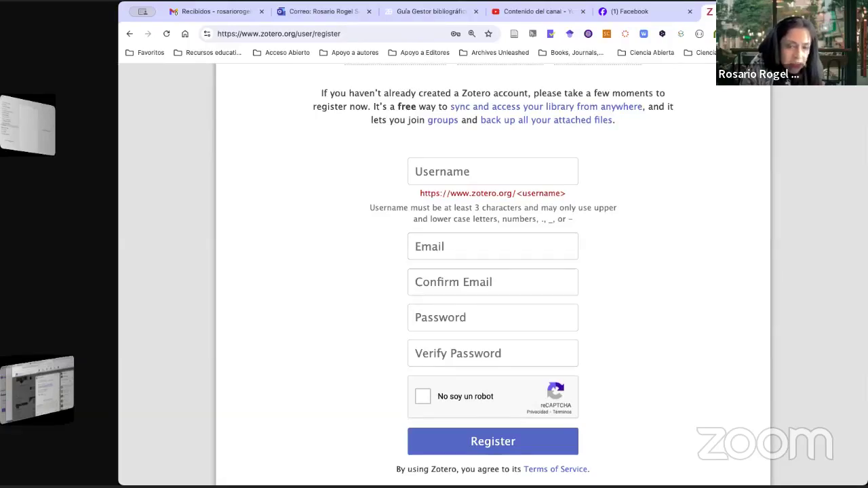
scroll(434, 217, "up", 5)
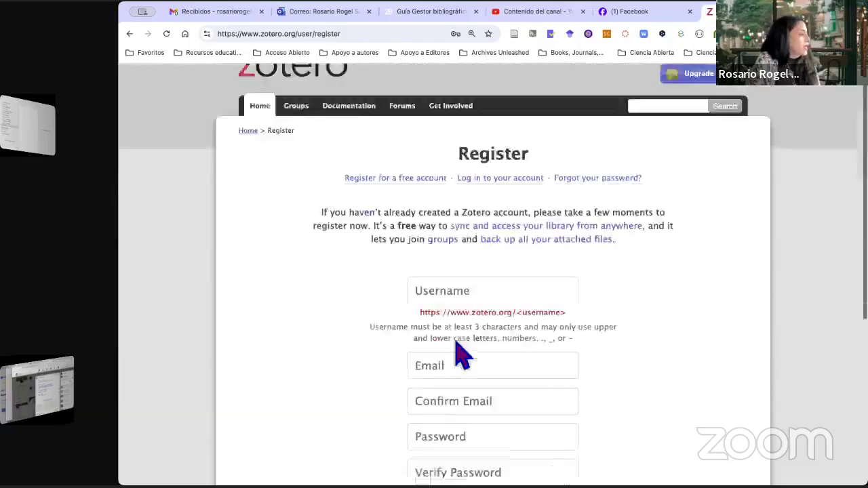
Go back to the login page and sign in to Zotero with the account email and password
left_click(697, 80)
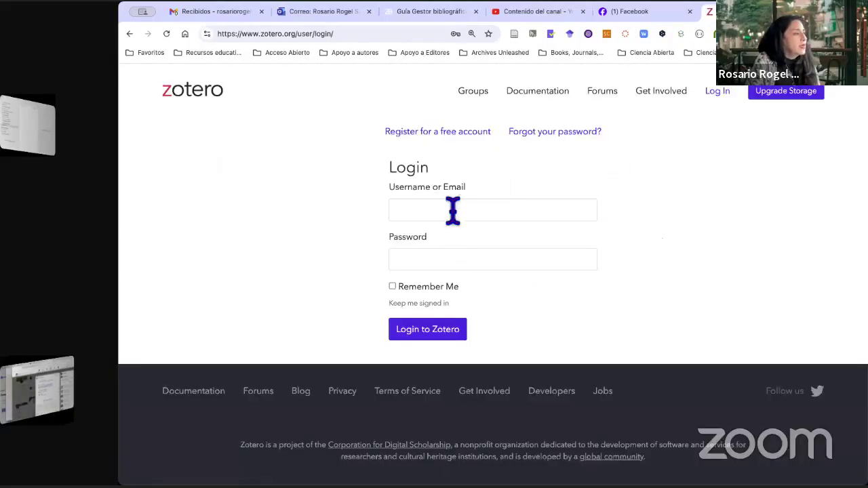
left_click(453, 210)
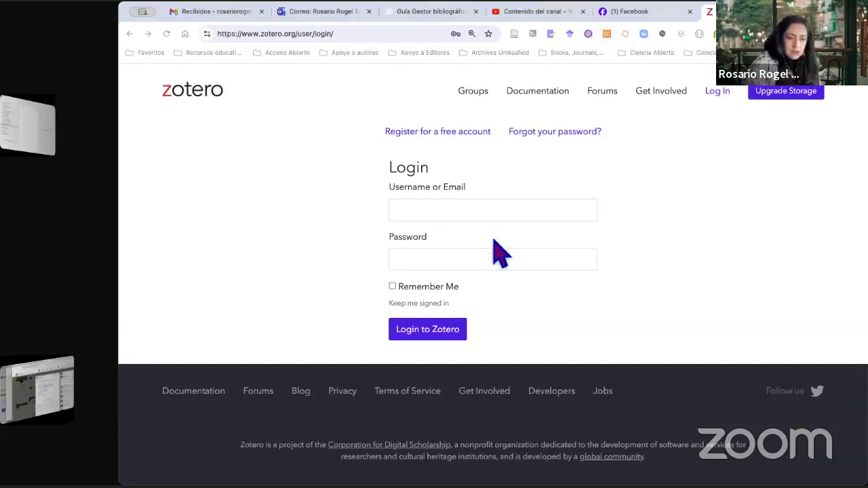
left_click(494, 257)
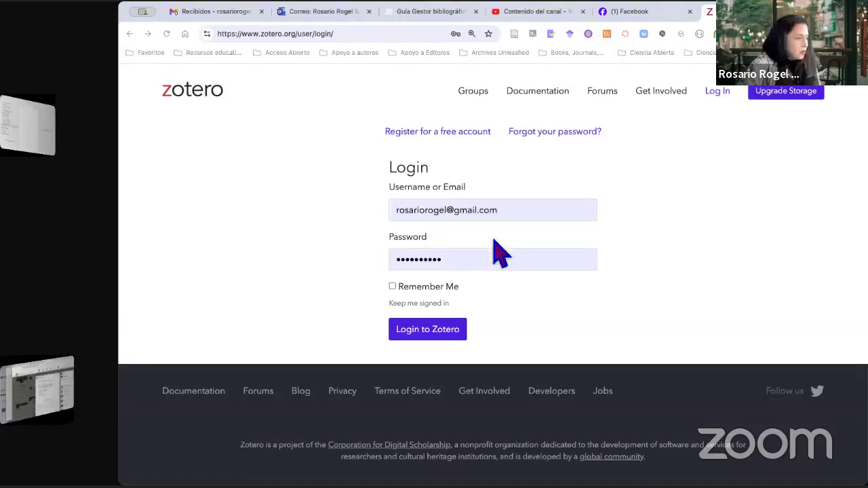
left_click(441, 340)
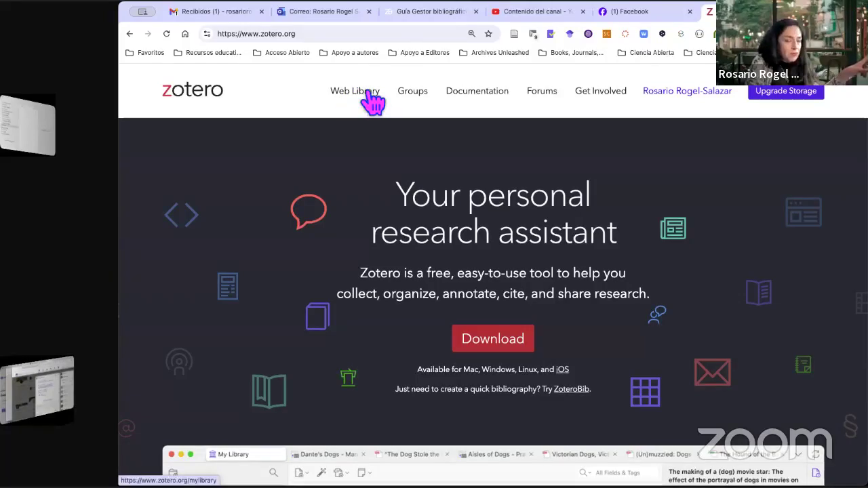
Open the web library and look through its list of collections
scroll(373, 102, "down", 1)
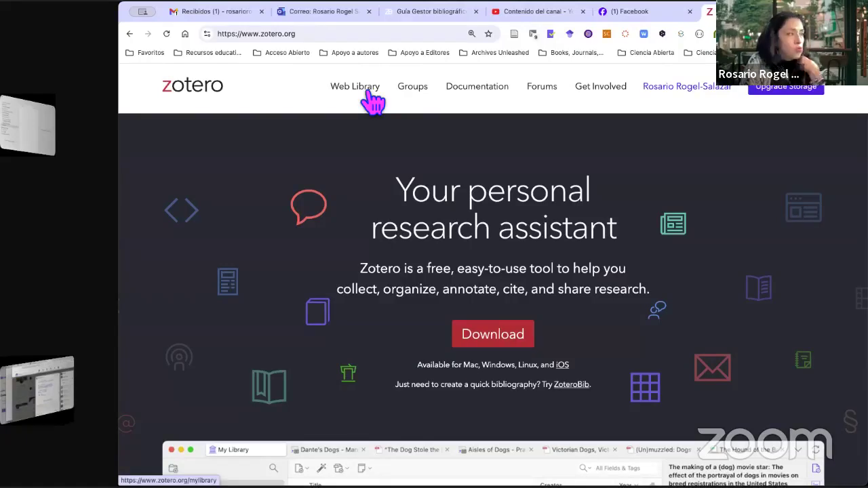
left_click(379, 101)
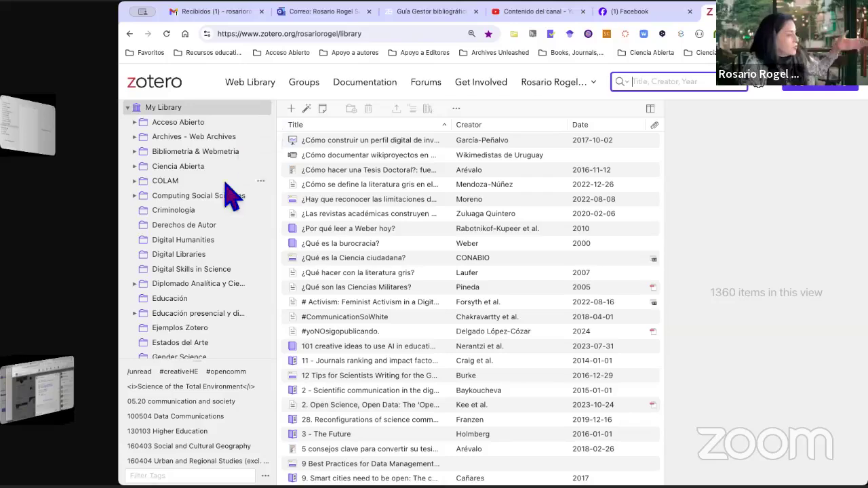
scroll(231, 194, "down", 3)
scroll(233, 194, "up", 3)
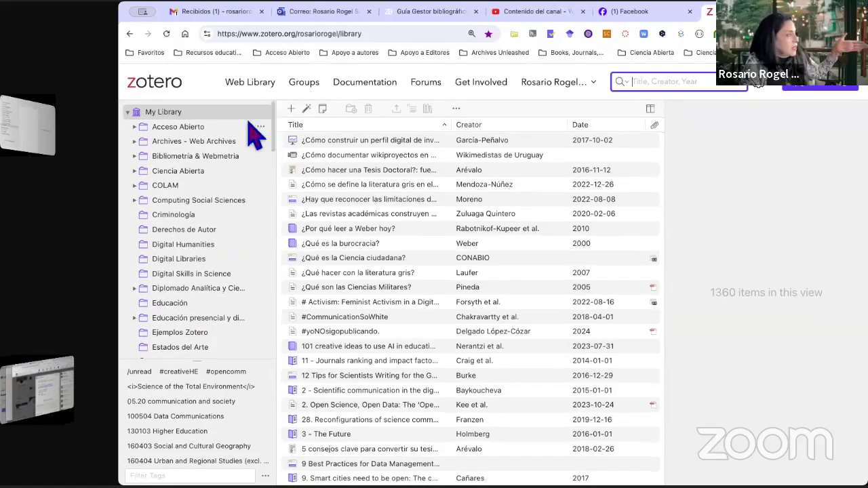
View the Zotero Groups page and return to the website's home page
left_click(305, 92)
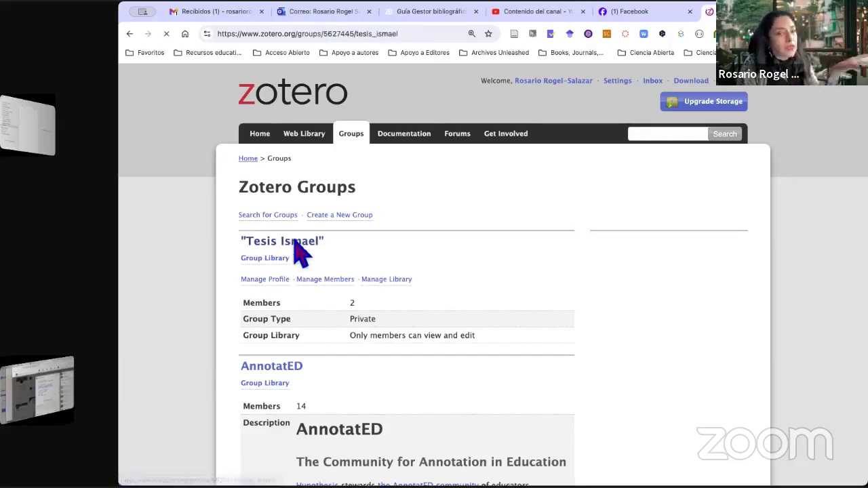
left_click(130, 34)
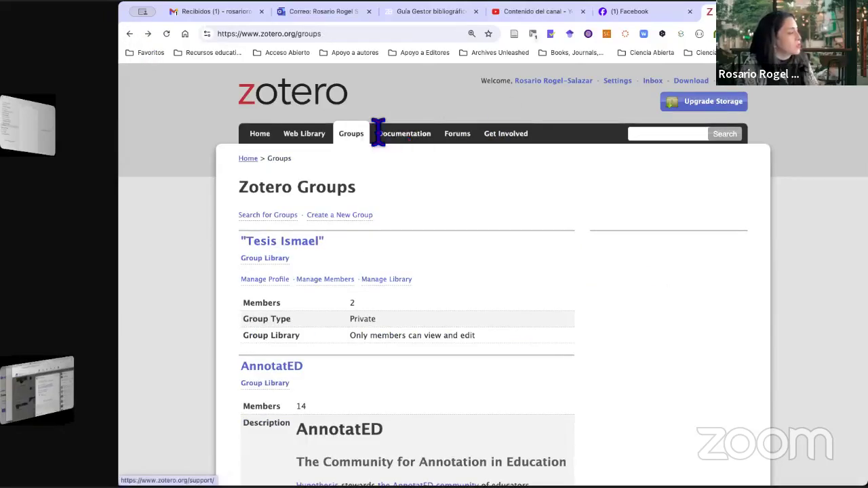
left_click(301, 97)
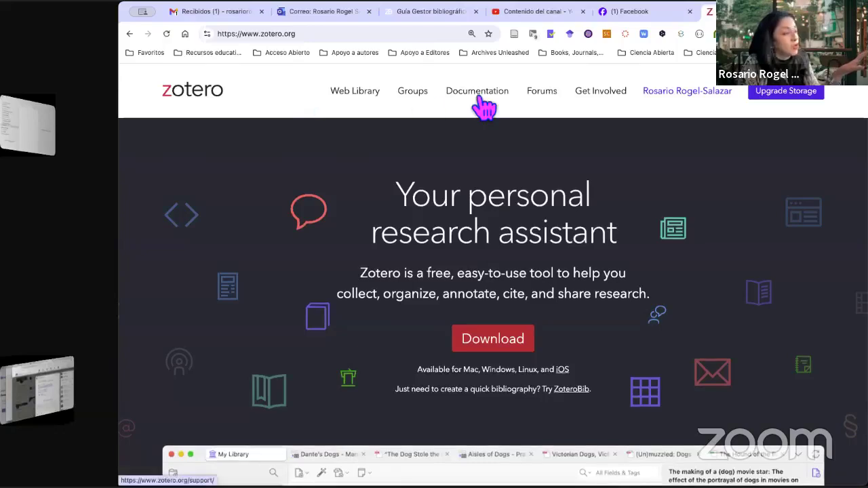
View the website's Documentation, Forums and Get Involved pages one after another
left_click(479, 100)
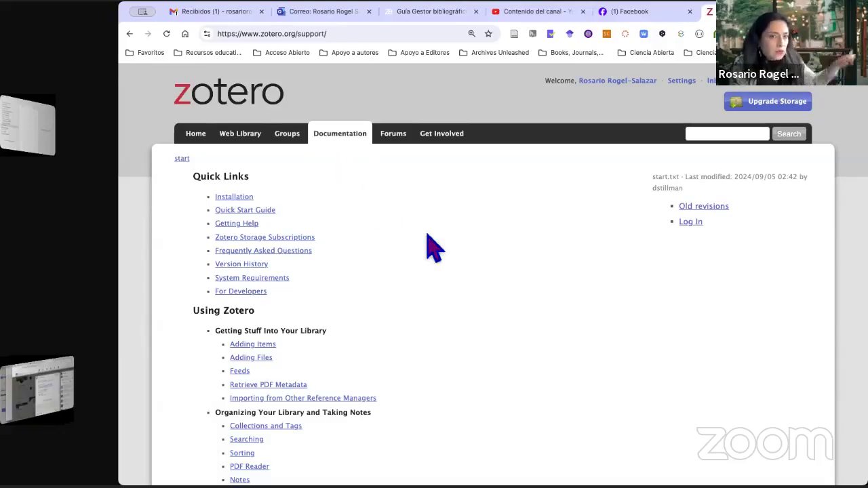
left_click(394, 139)
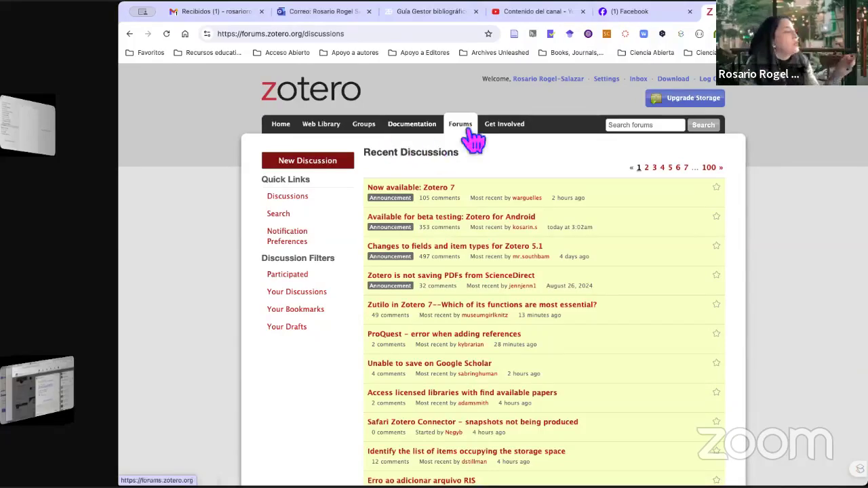
left_click(513, 131)
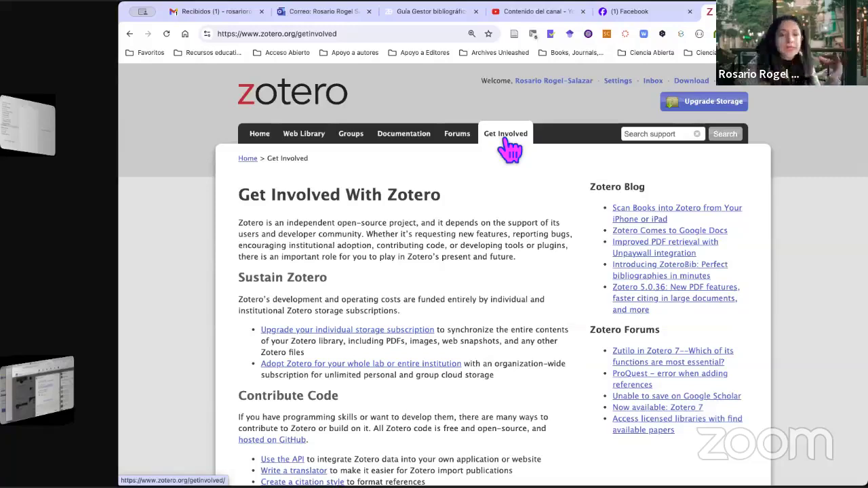
Return to the home page, highlight the sentence describing Zotero and examine the download options
left_click(260, 135)
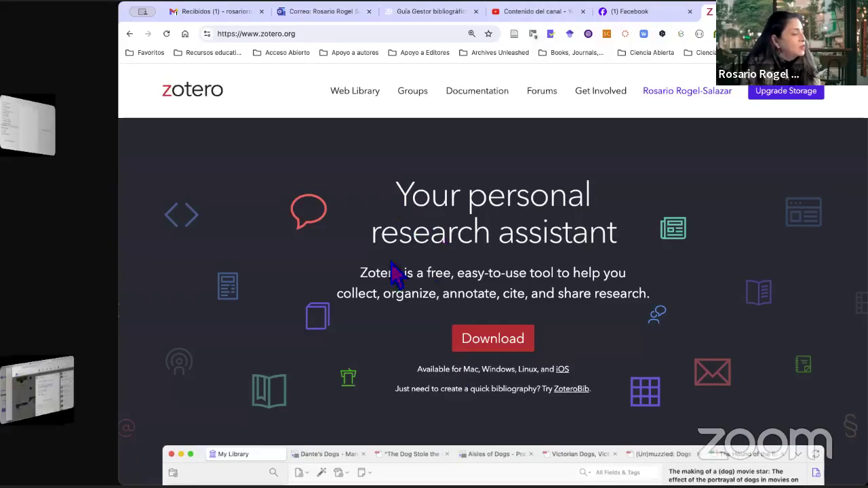
left_click_drag(360, 274, 632, 296)
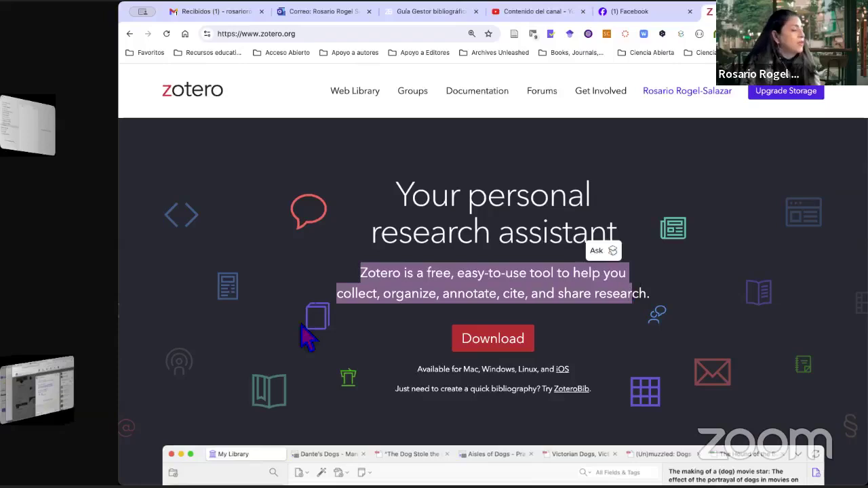
left_click(426, 289)
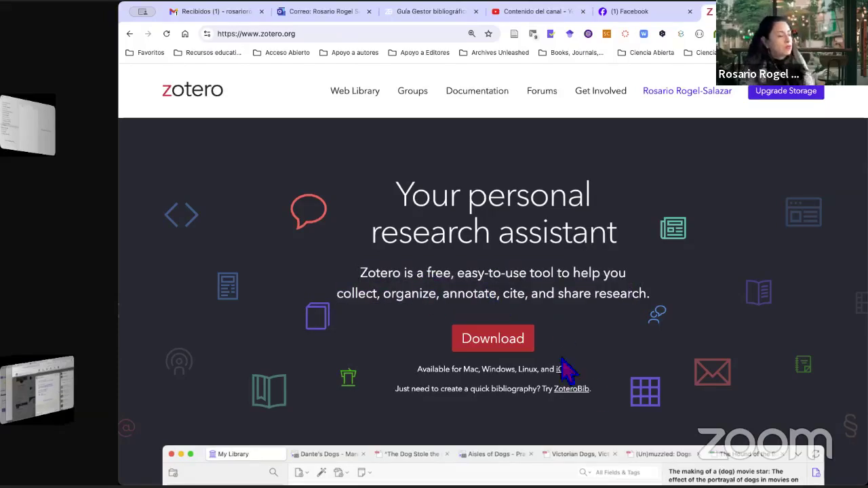
scroll(442, 414, "down", 1)
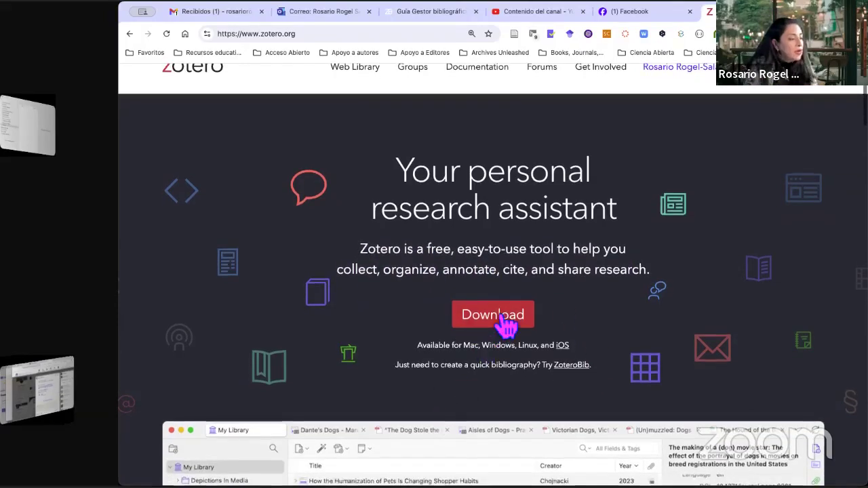
scroll(505, 326, "down", 1)
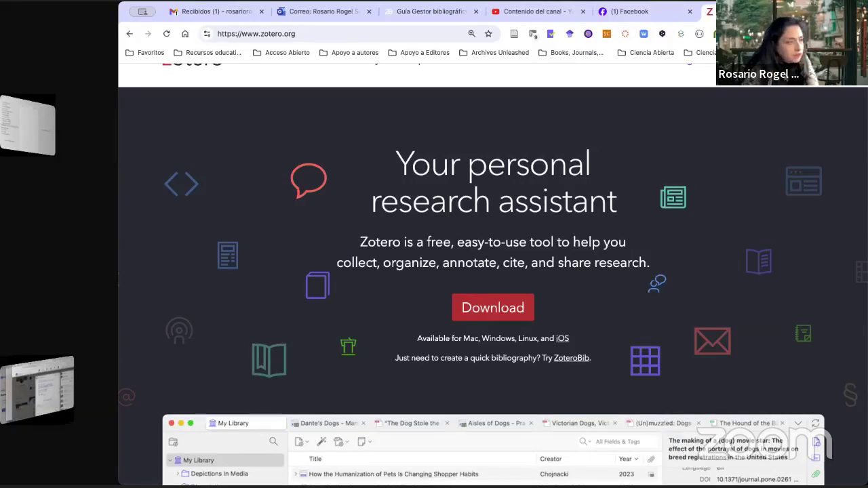
Switch to the Zotero desktop app, move and enlarge its window, and show the start of the collection list
key("super+Tab")
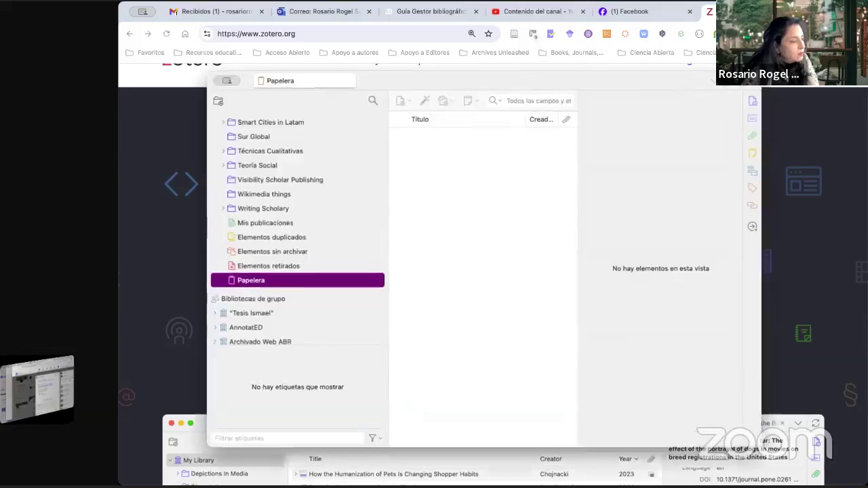
left_click_drag(424, 83, 457, 70)
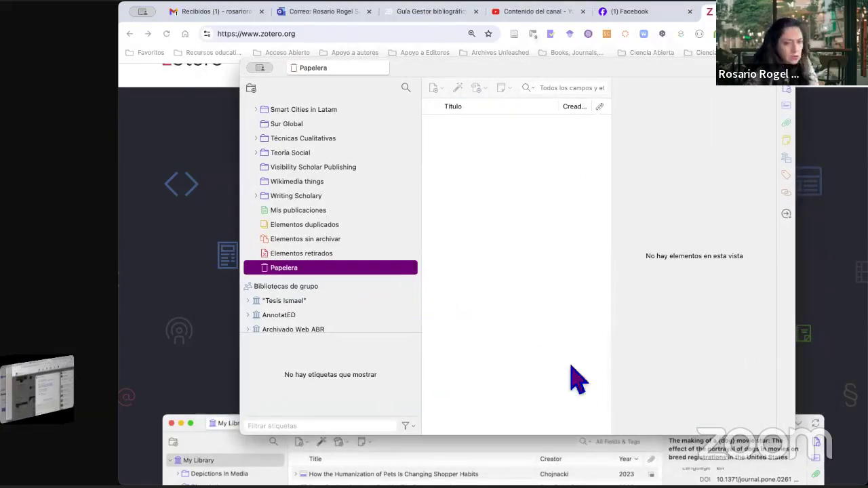
left_click_drag(512, 70, 482, 15)
left_click_drag(764, 379, 848, 424)
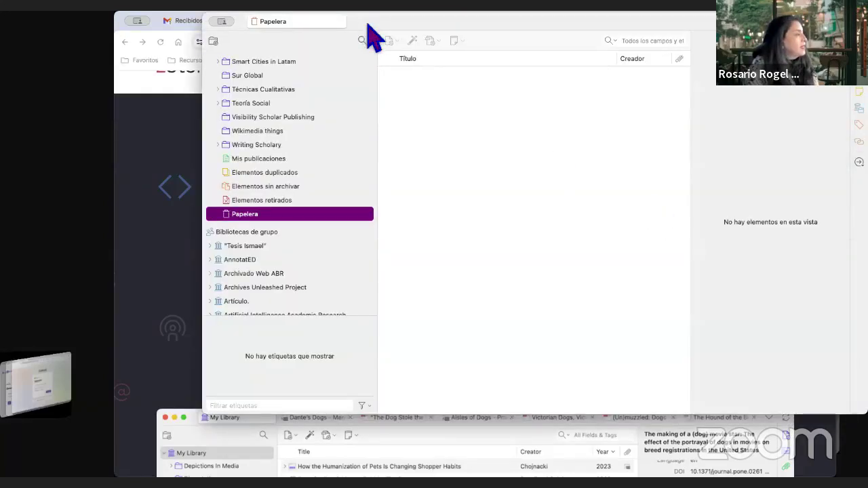
scroll(287, 176, "up", 5)
scroll(262, 169, "up", 5)
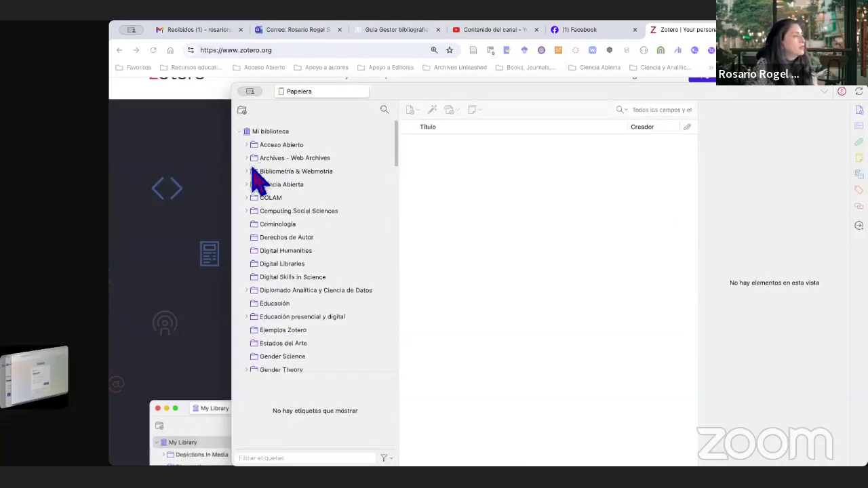
Switch back to the browser and open the Zotero web library
left_click(175, 172)
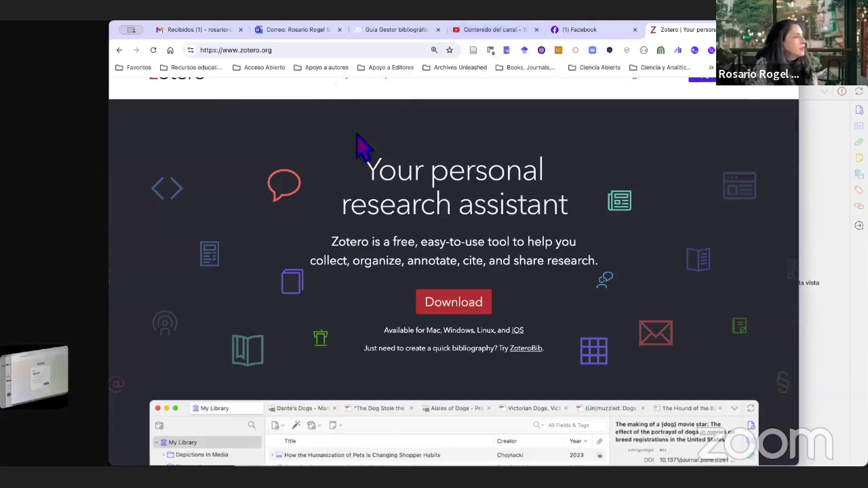
scroll(360, 143, "up", 1)
left_click(324, 111)
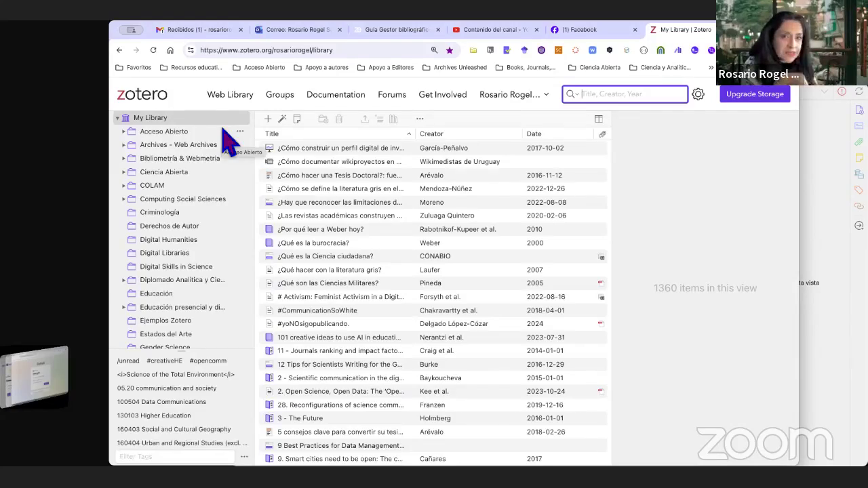
Display Mi biblioteca in the desktop app to compare it with the web library, and return to the browser
left_click(147, 120)
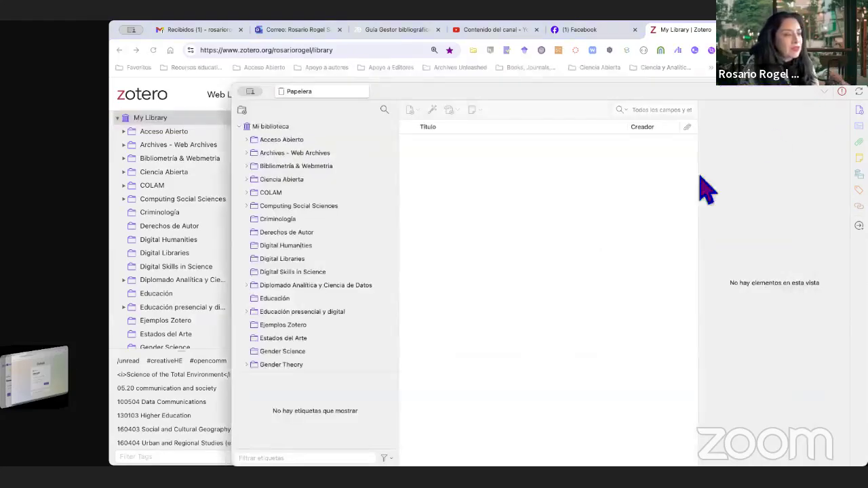
left_click(262, 129)
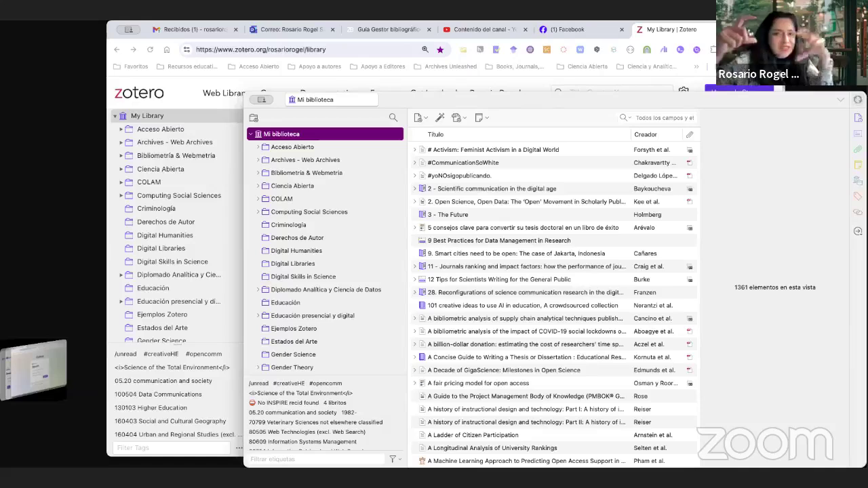
left_click(198, 114)
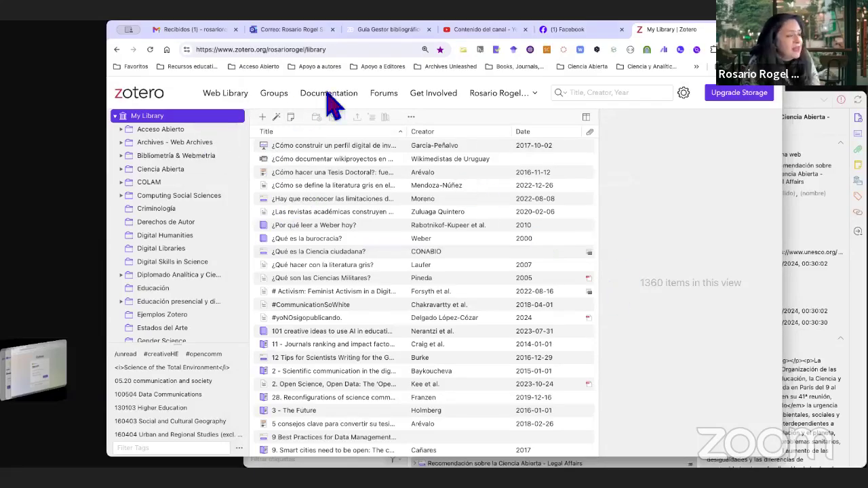
Switch to the Zotero desktop app, expand the Acceso Abierto collection under Mi biblioteca and display its APC subcollection
left_click(151, 50)
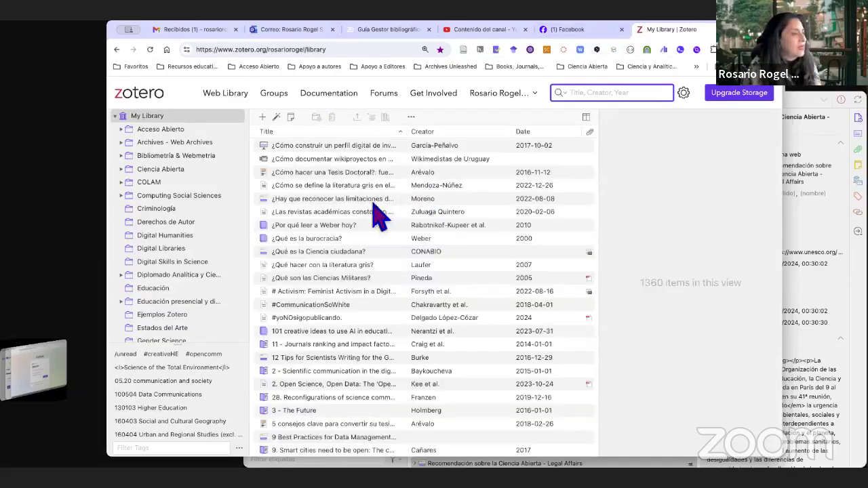
left_click(817, 120)
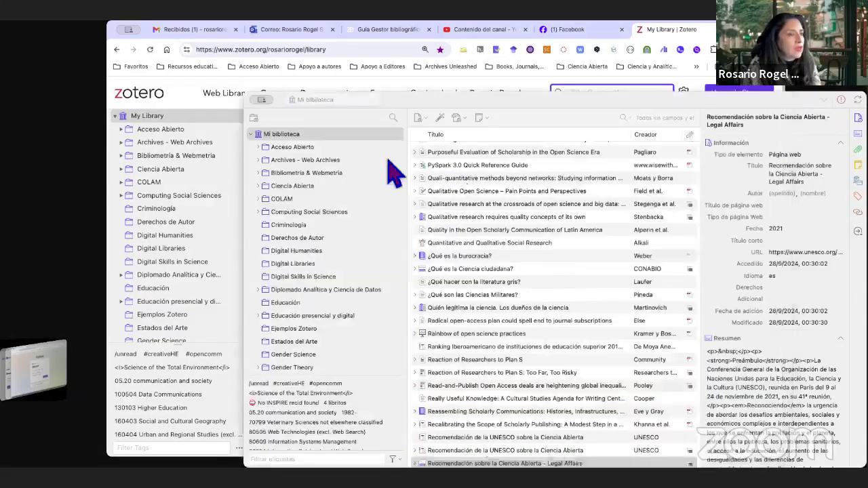
left_click(331, 135)
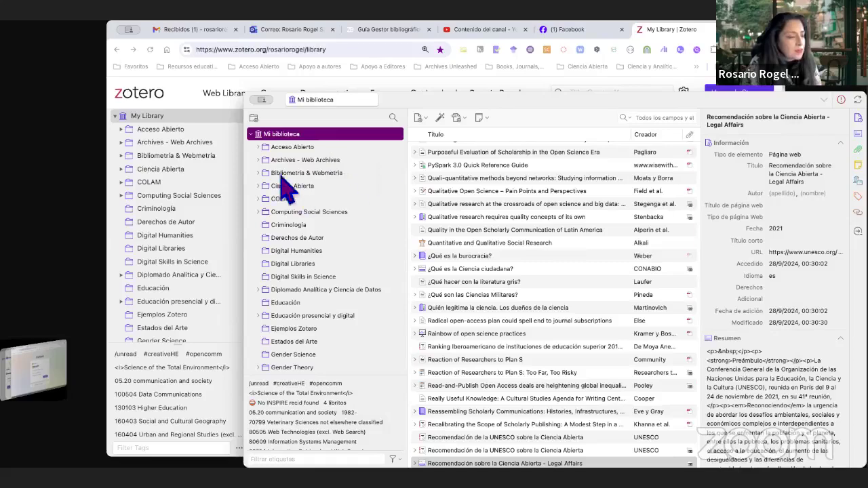
left_click(296, 148)
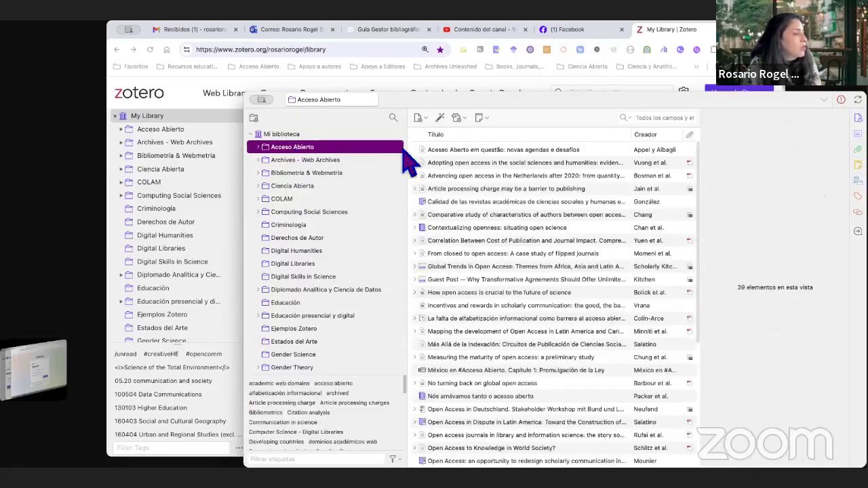
left_click(258, 146)
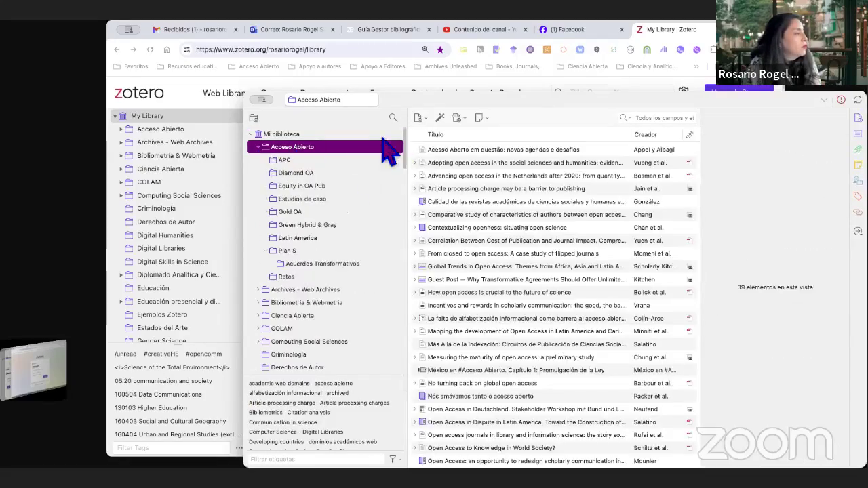
left_click(297, 160)
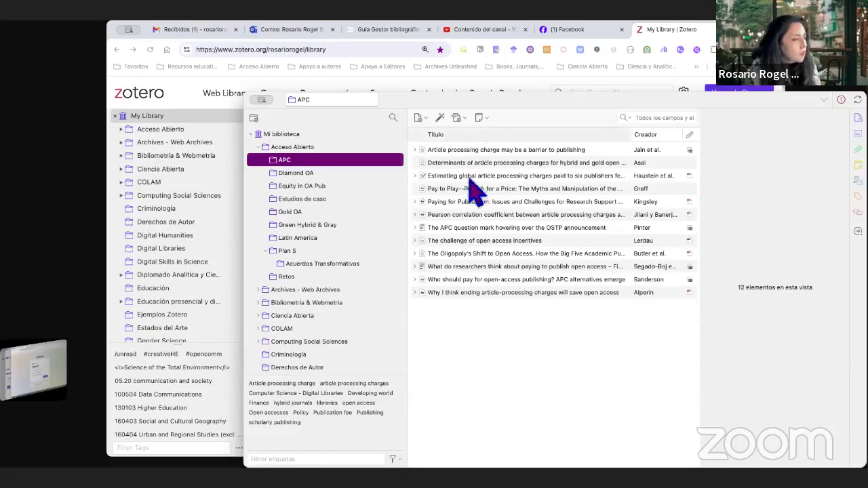
Open the APC subcollection of Acceso Abierto in the web library and compare it with the desktop app, ending in the browser
left_click(188, 101)
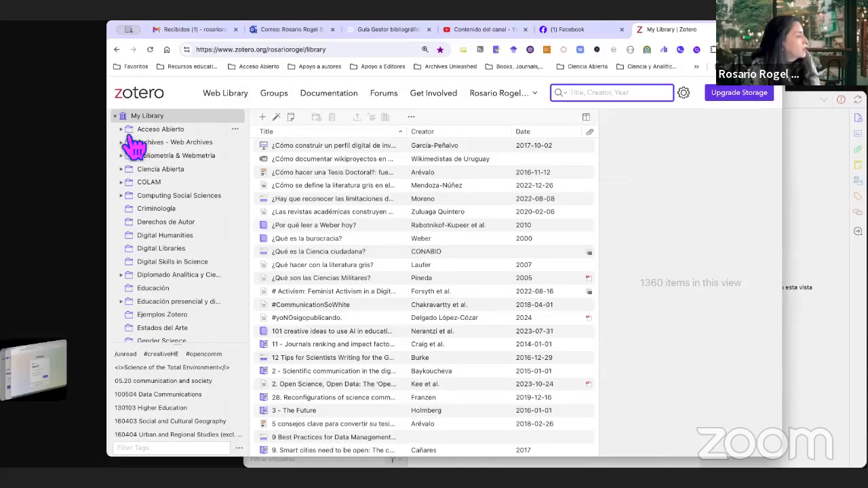
left_click(122, 129)
left_click(146, 142)
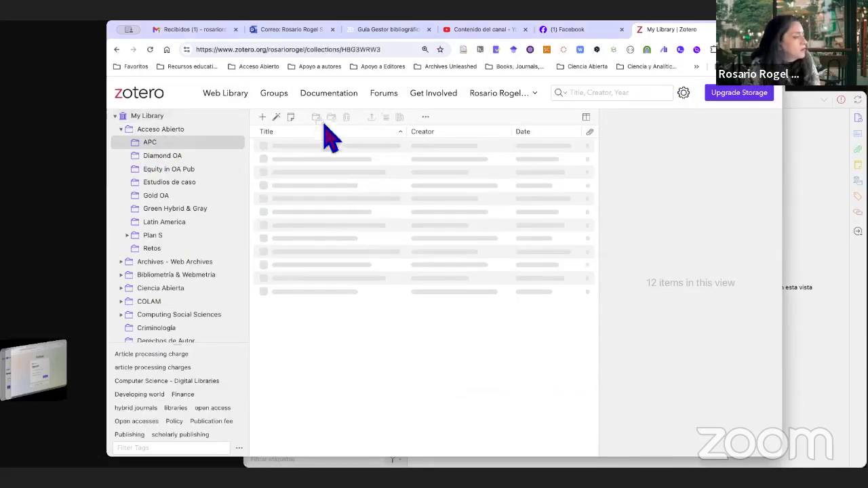
left_click(814, 112)
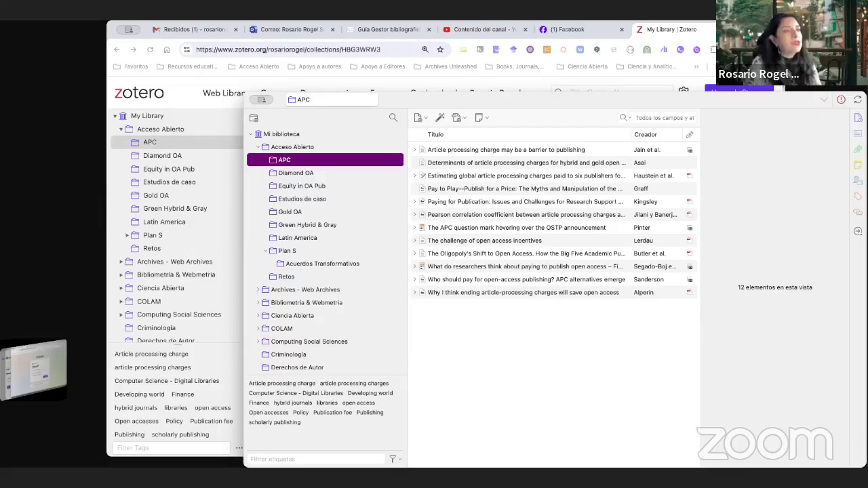
key("alt+Tab")
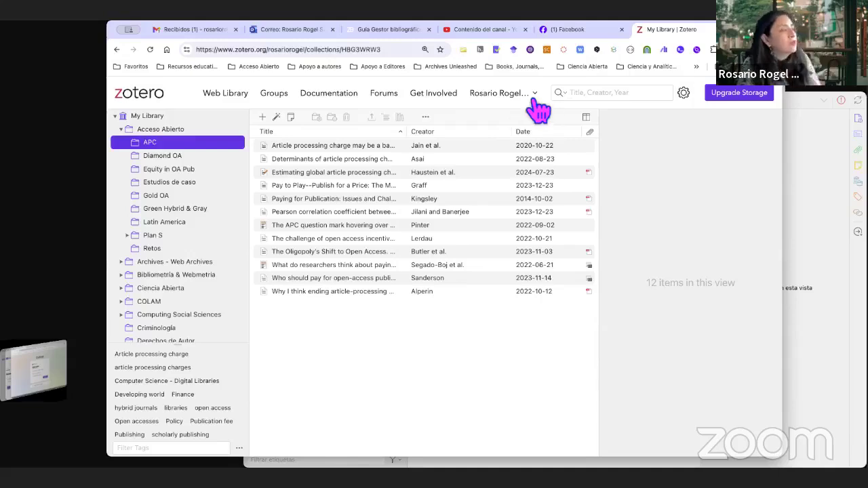
Go to the Zotero home page, open the account's My Profile page and examine its biography, details and groups
left_click(156, 100)
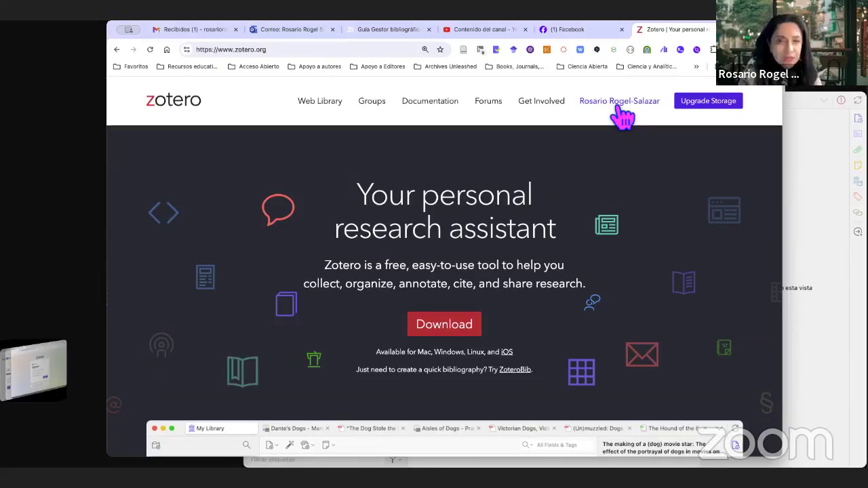
left_click(621, 102)
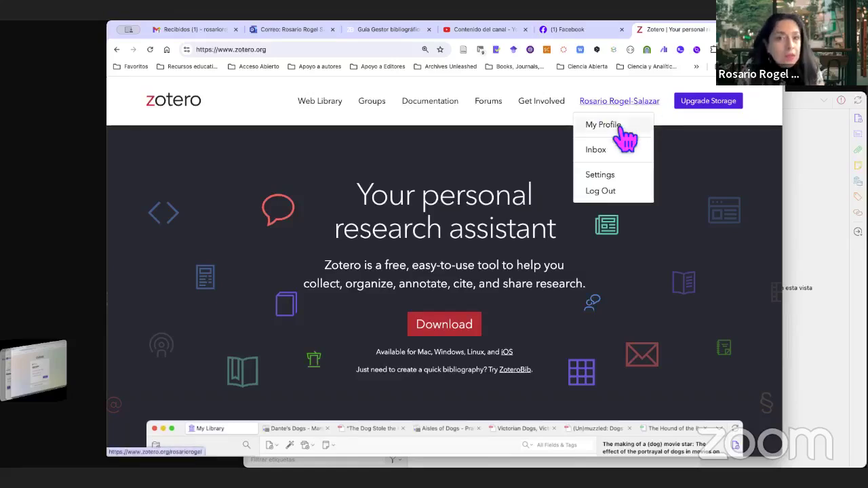
left_click(619, 127)
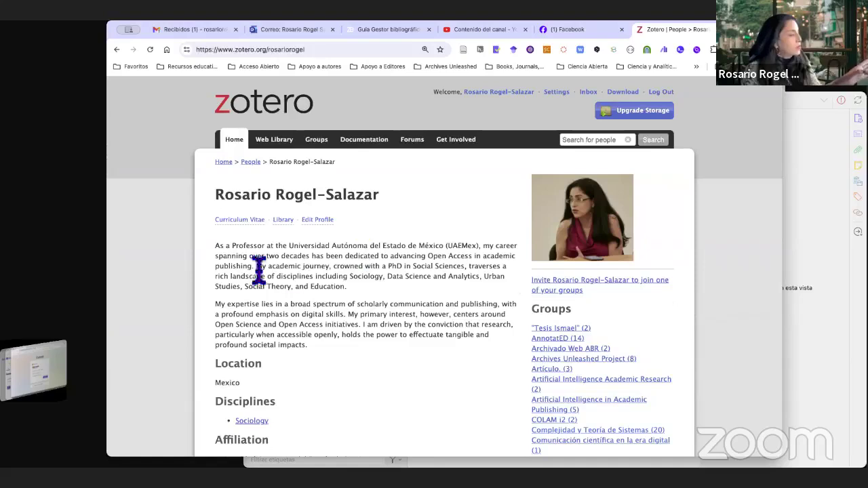
scroll(279, 289, "down", 1)
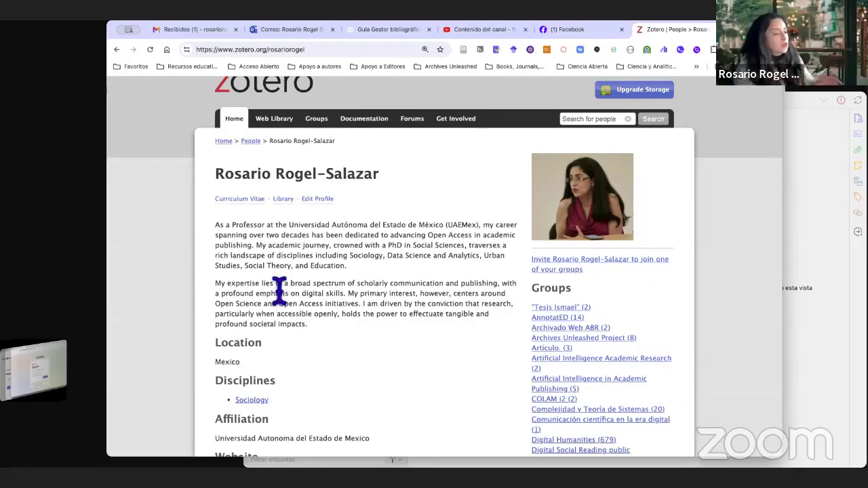
scroll(369, 370, "down", 1)
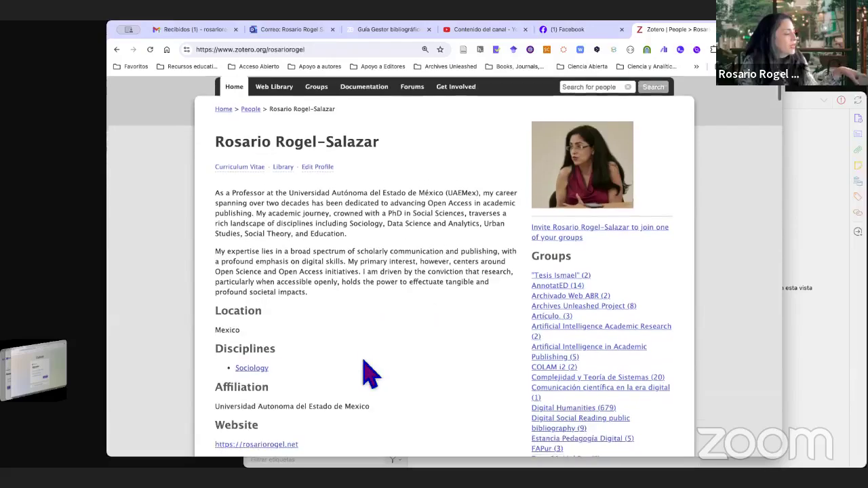
scroll(417, 312, "up", 2)
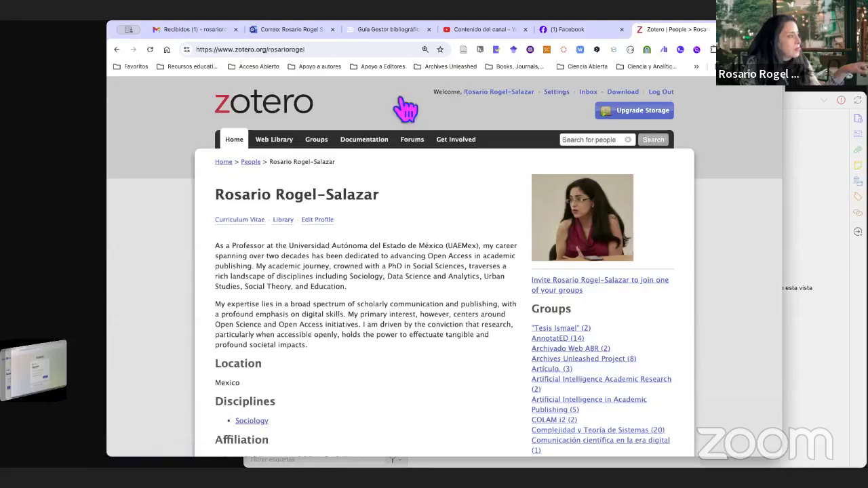
Return to the home page, reopen My Profile and open the profile for editing
left_click(270, 116)
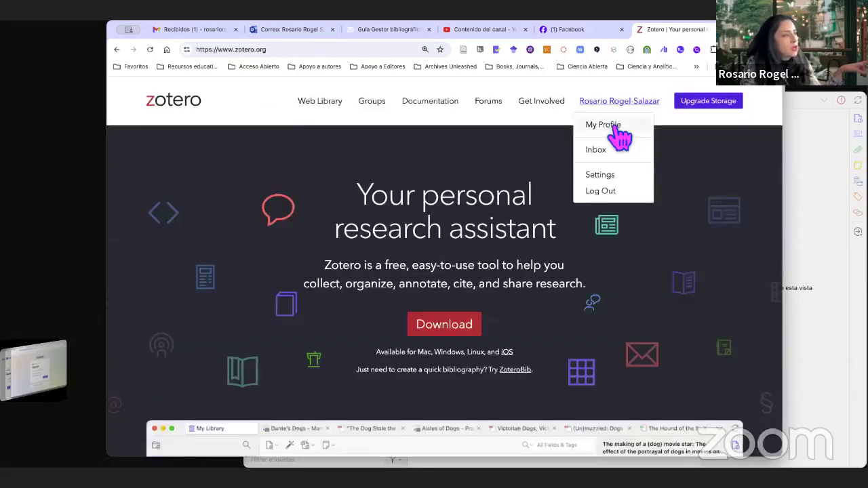
left_click(629, 124)
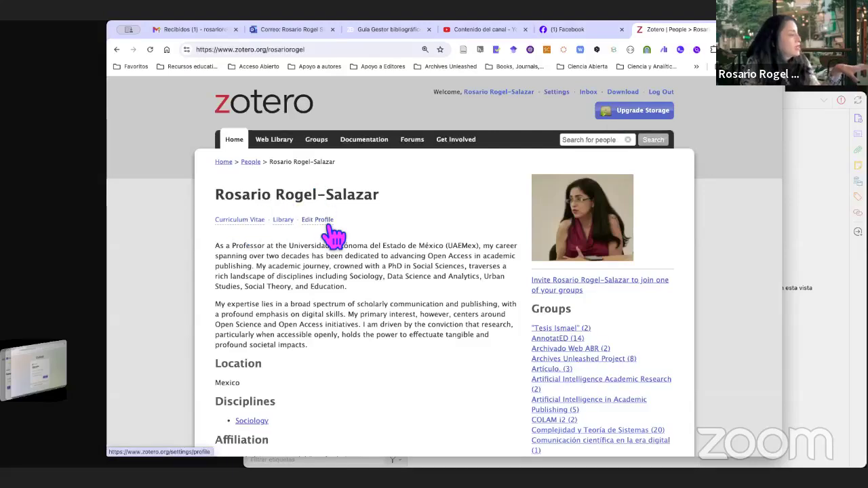
left_click(331, 224)
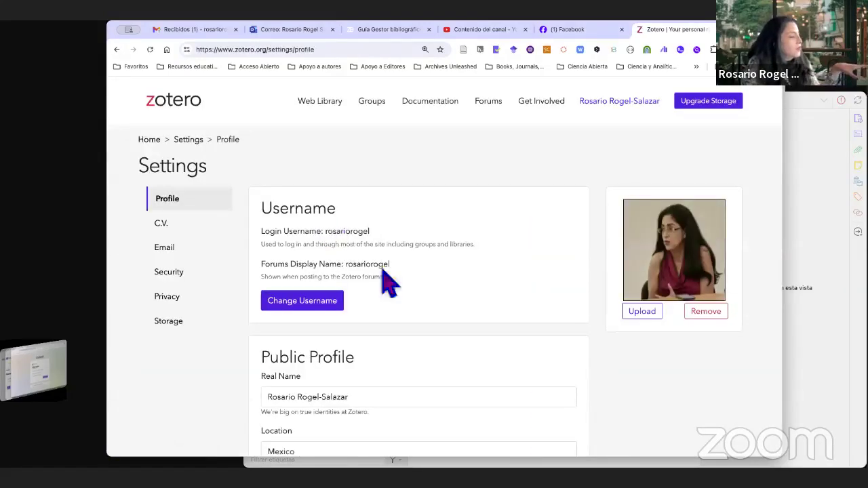
Examine the Real Name, Location and Disciplines fields of the Public Profile form
scroll(389, 280, "down", 3)
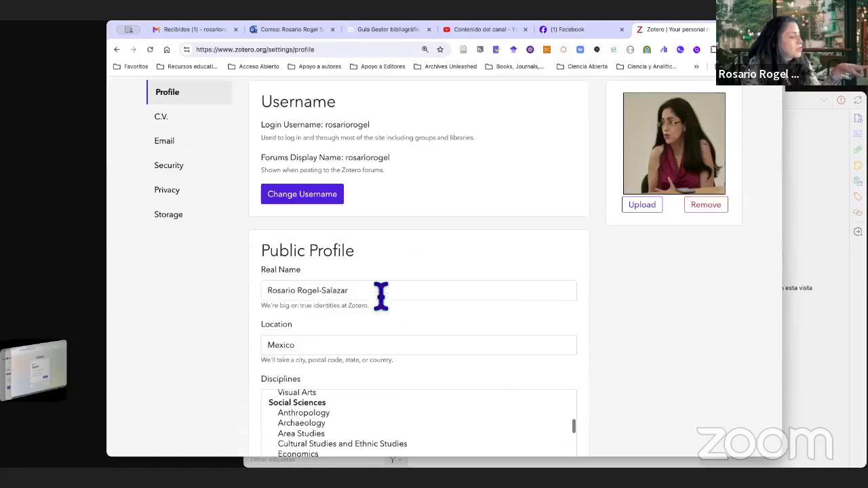
left_click(380, 291)
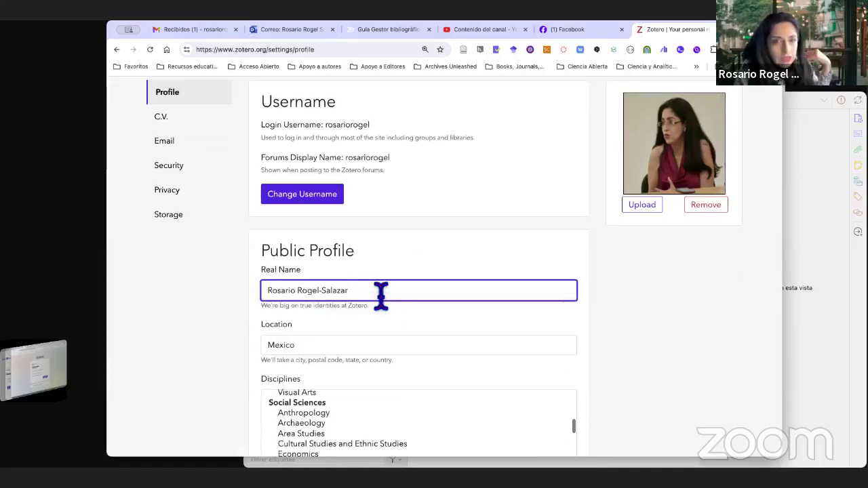
scroll(380, 295, "down", 1)
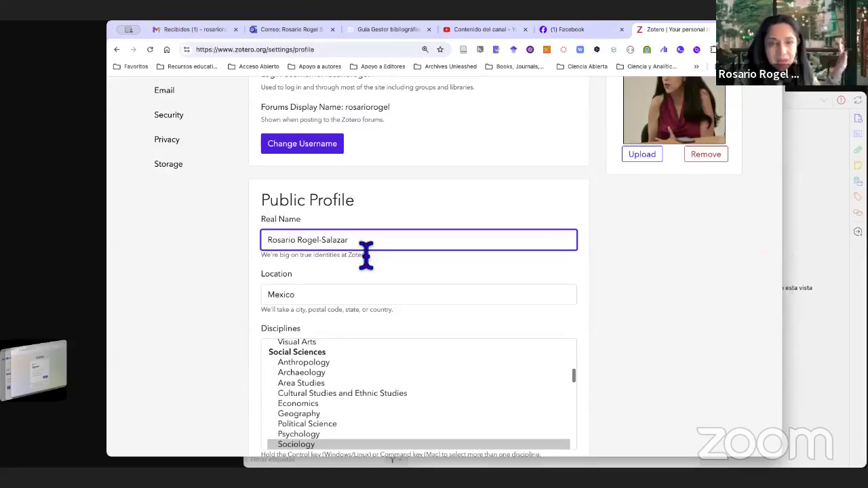
scroll(382, 326, "down", 1)
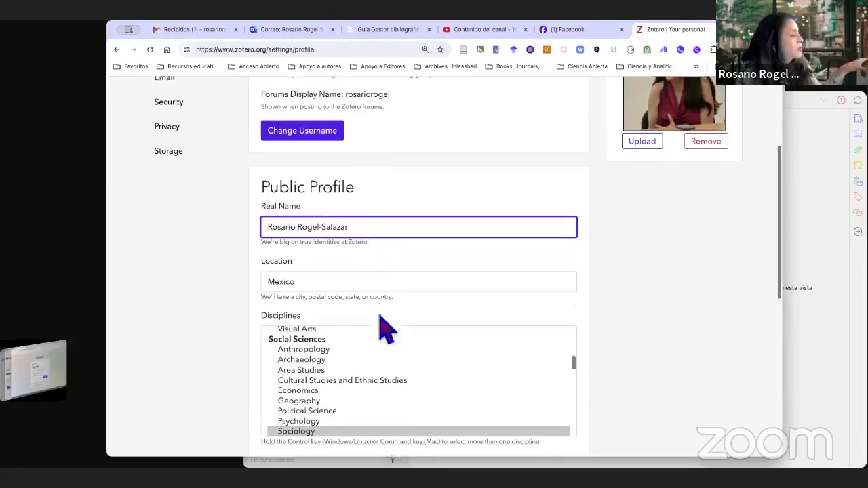
left_click(340, 252)
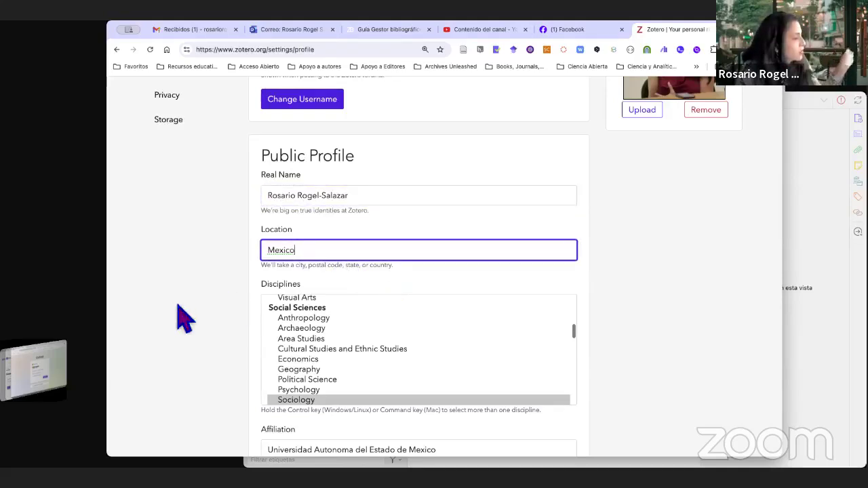
scroll(197, 322, "down", 1)
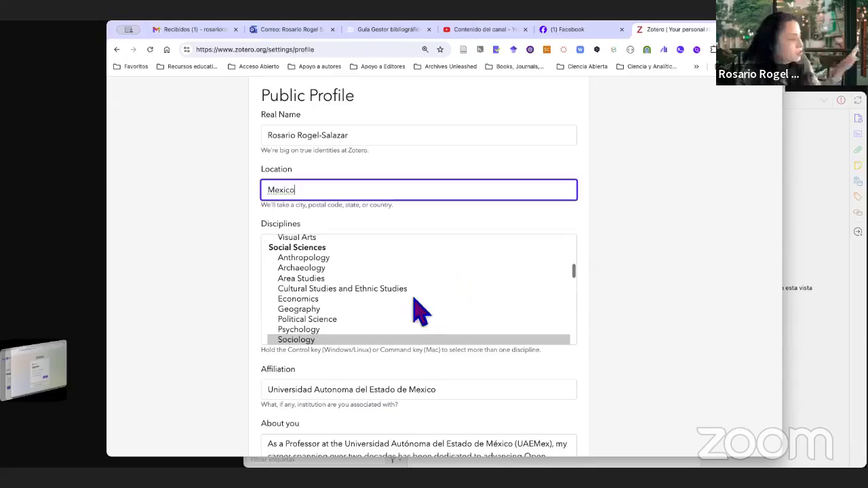
scroll(486, 302, "down", 2)
scroll(641, 383, "down", 3)
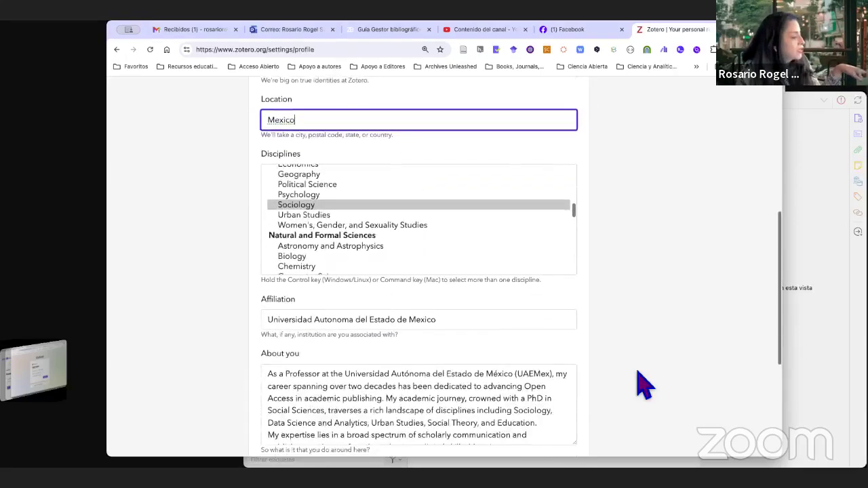
Examine the Affiliation, About you and Website fields of the Public Profile form
left_click(455, 260)
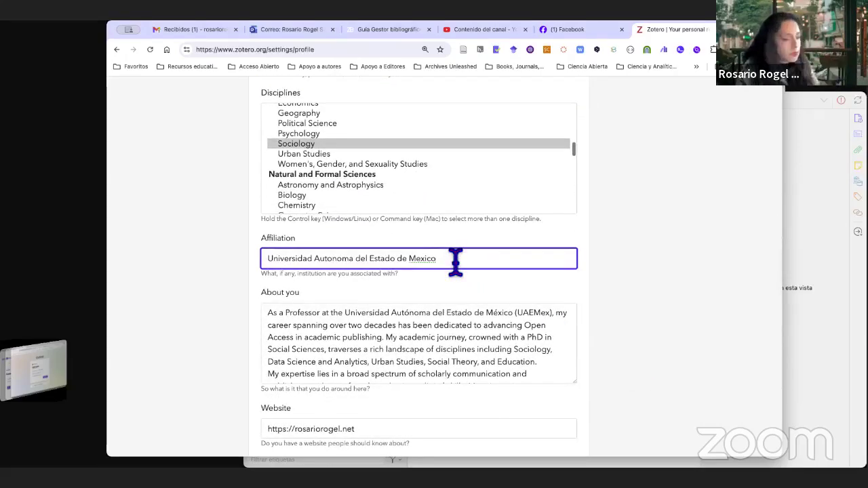
scroll(716, 351, "down", 2)
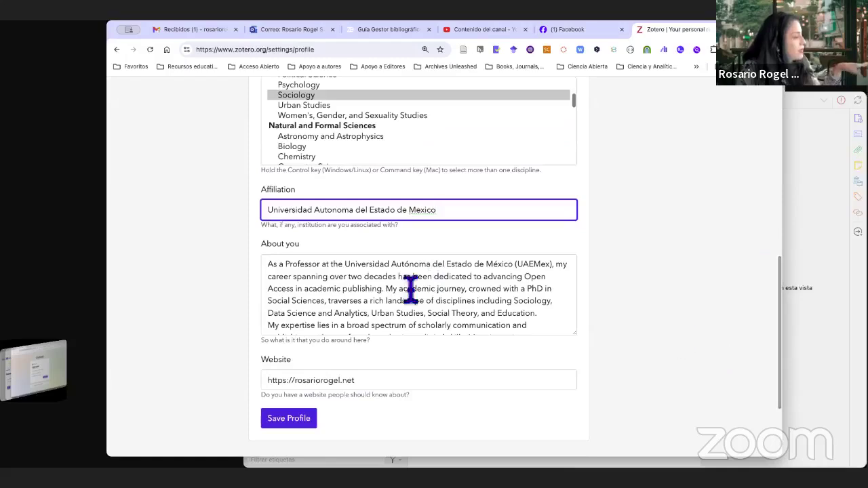
scroll(401, 292, "down", 5)
scroll(441, 285, "up", 4)
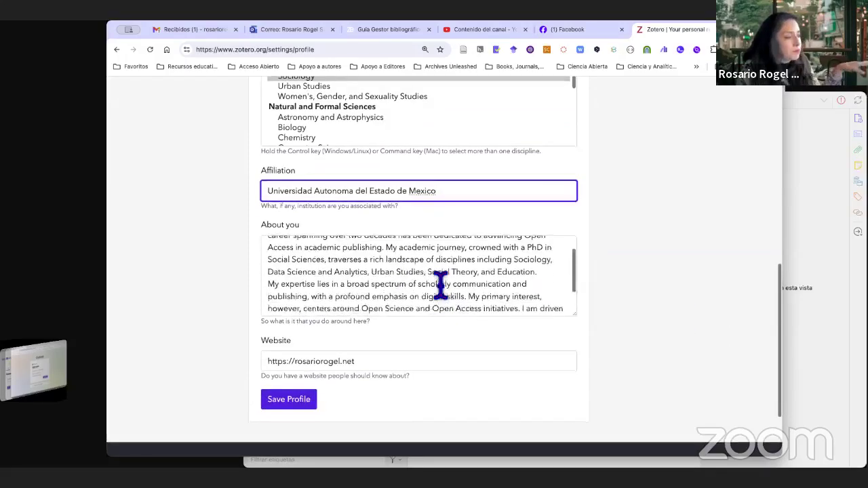
scroll(441, 285, "down", 3)
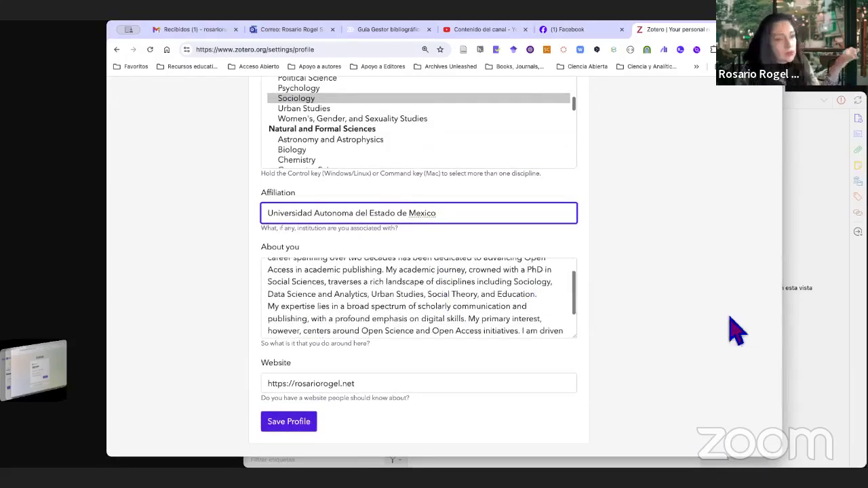
scroll(678, 319, "down", 3)
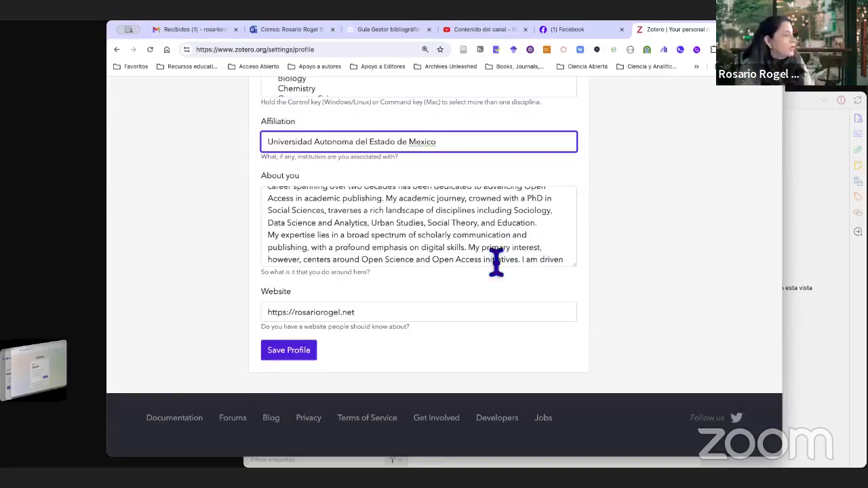
left_click(391, 312)
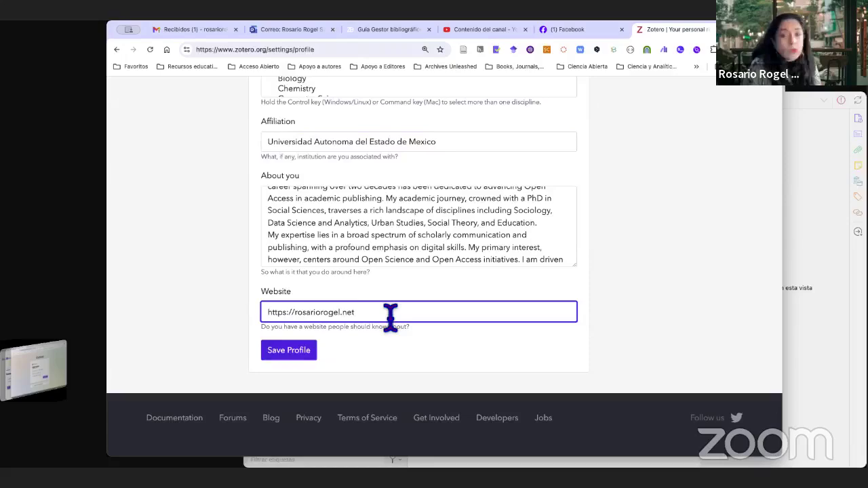
Save the profile, and view the C.V. settings before returning to the Profile settings
left_click(305, 361)
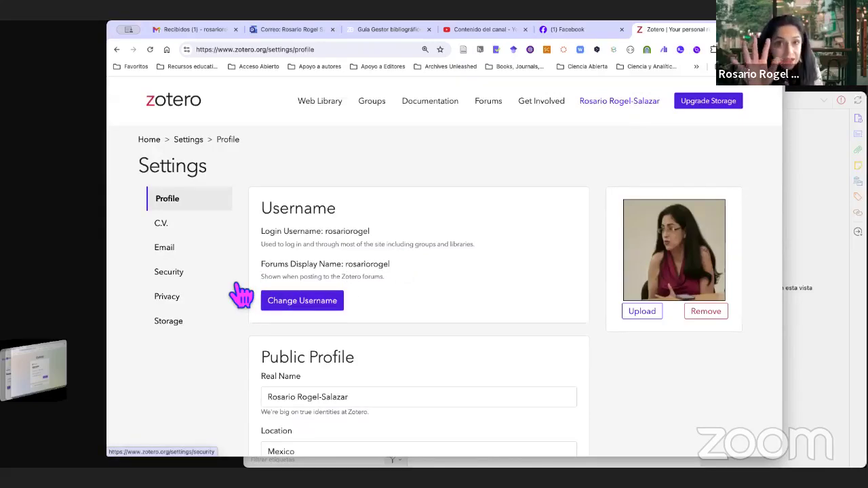
left_click(162, 225)
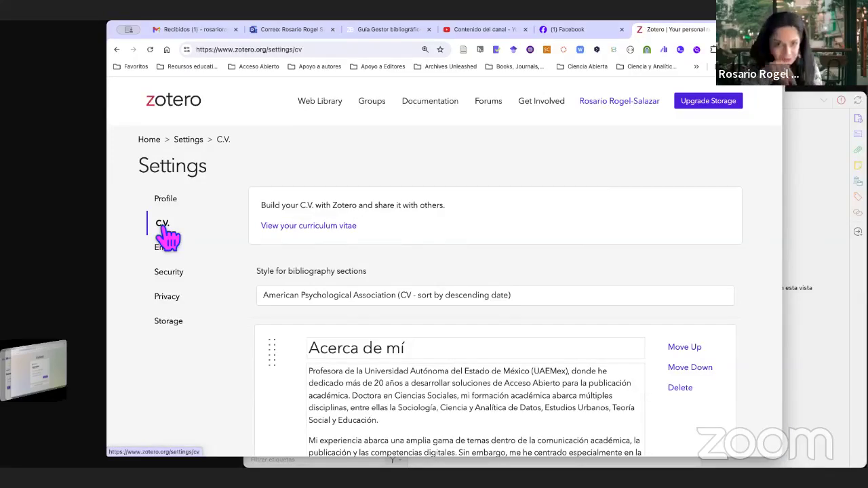
left_click(167, 202)
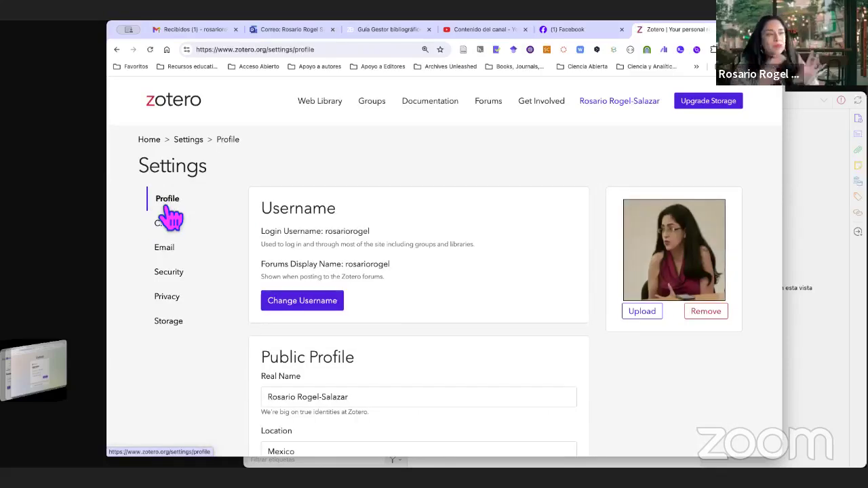
Open the file chooser for uploading a profile picture and cancel it without choosing a file
left_click(642, 317)
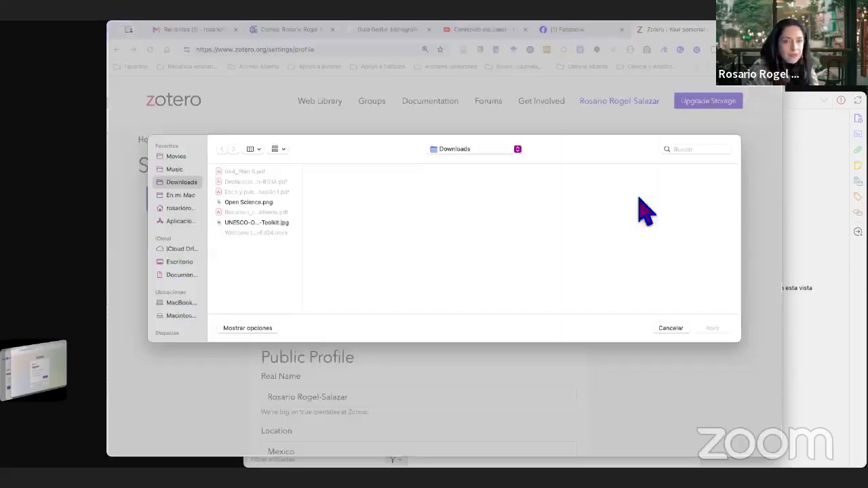
left_click(671, 329)
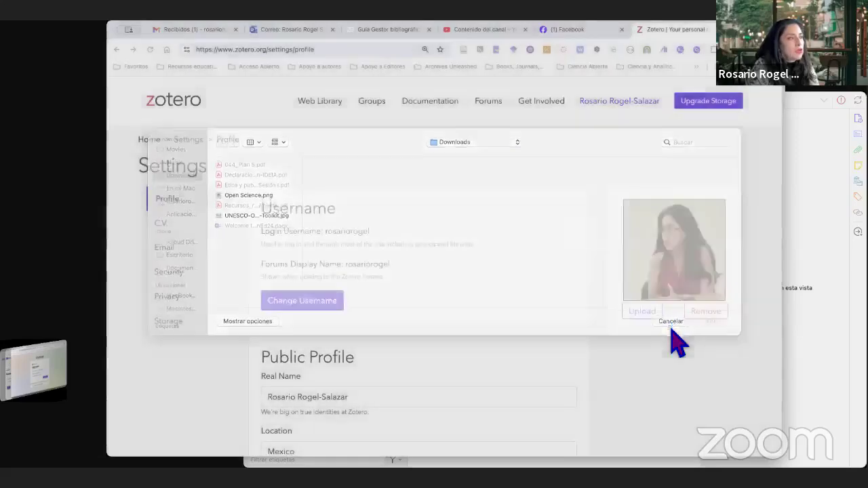
left_click(603, 105)
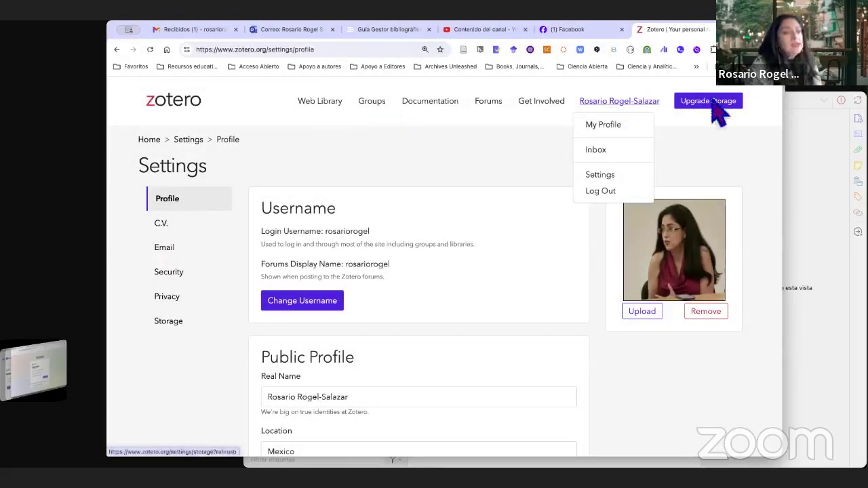
Bring the Zotero desktop app forward briefly, switch back to the browser and return to the Zotero home page
left_click(798, 121)
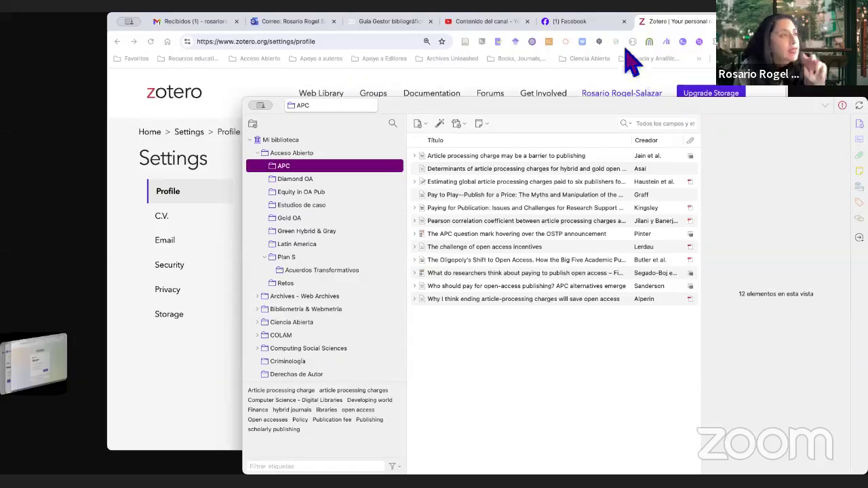
left_click(650, 90)
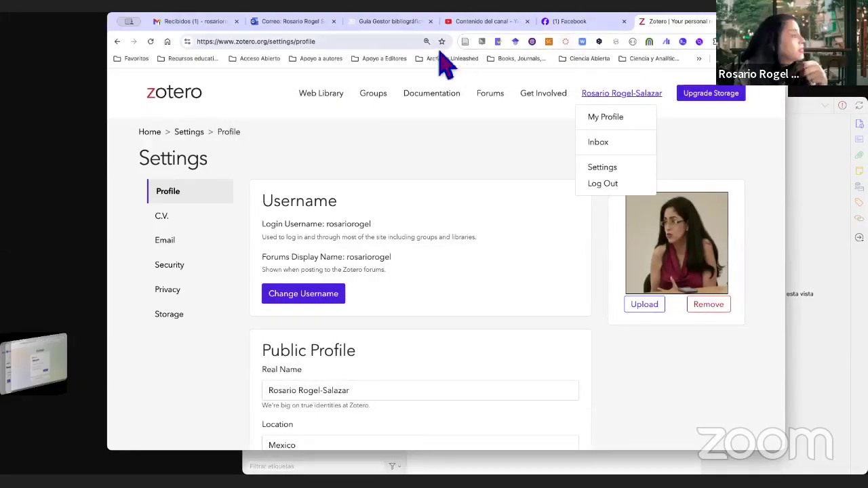
left_click(206, 111)
left_click(202, 100)
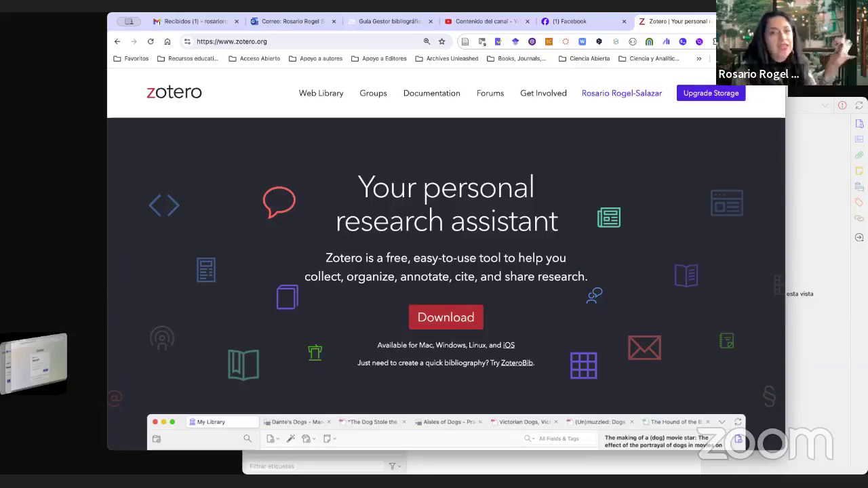
Switch to the Zotero desktop app, open its preferences and examine the Sincronizar settings
left_click(800, 113)
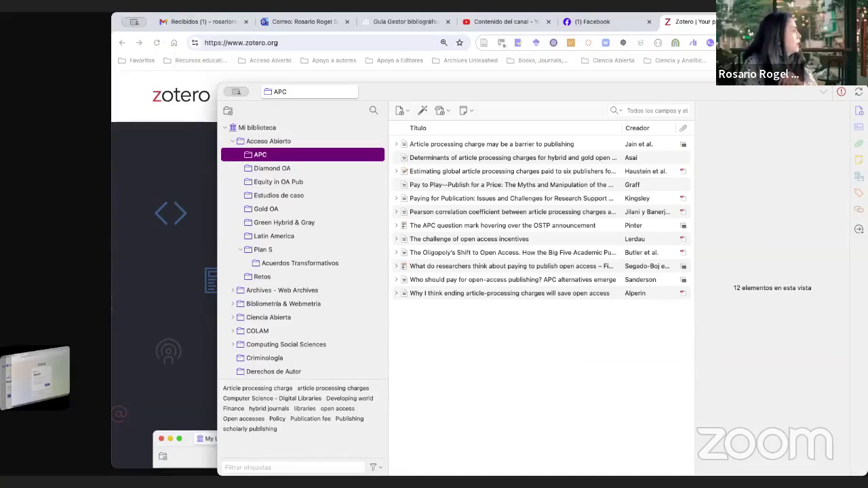
left_click(31, 3)
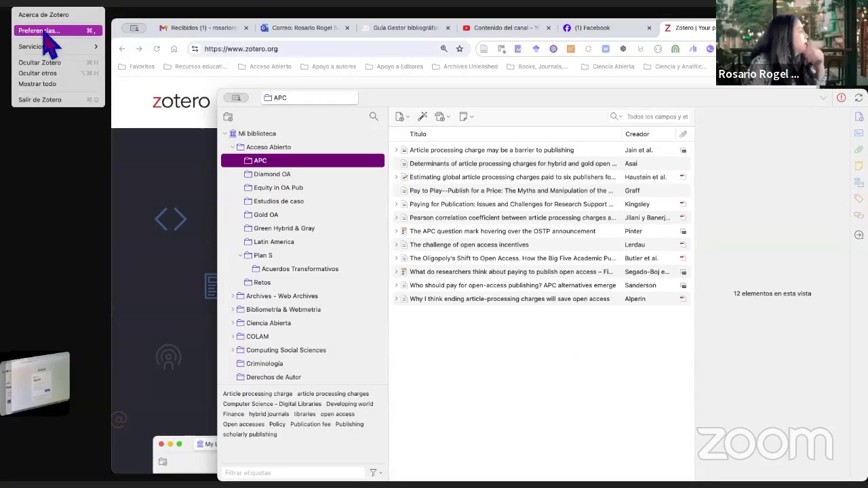
mouse_move(56, 52)
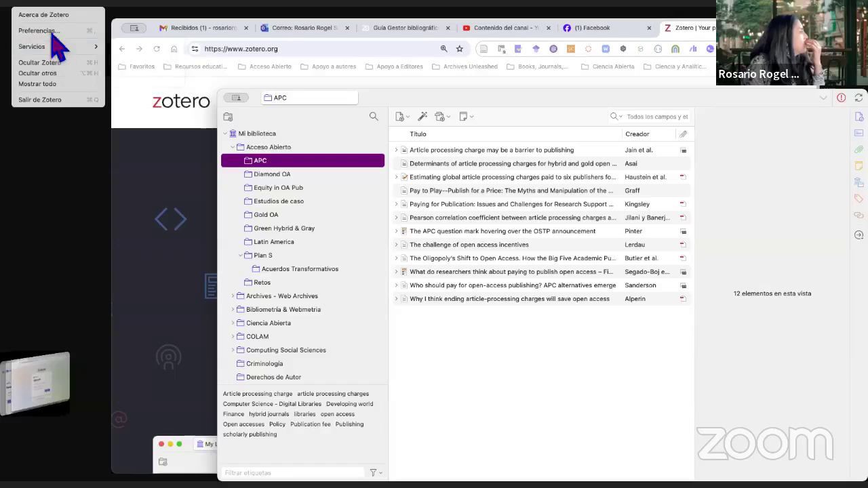
left_click(50, 33)
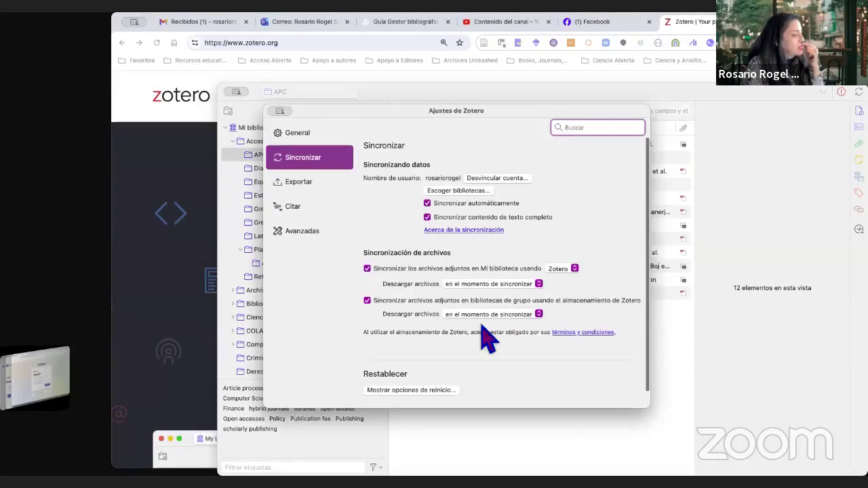
scroll(484, 333, "down", 1)
scroll(485, 333, "up", 1)
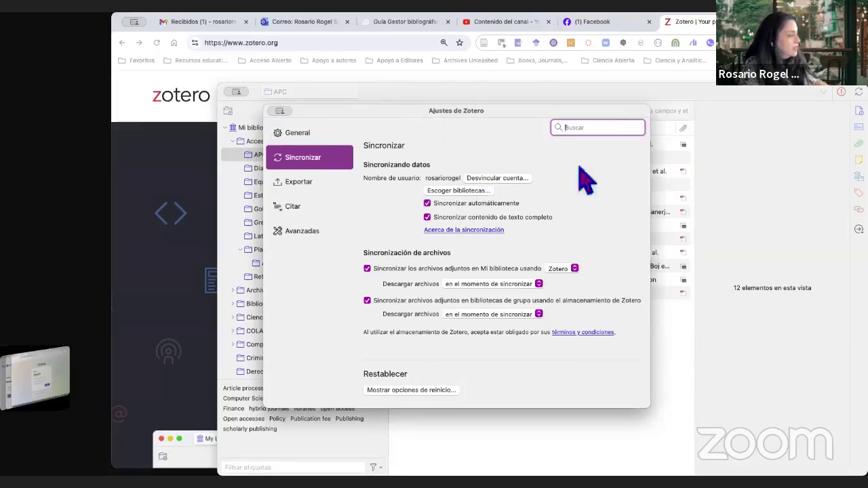
left_click(630, 228)
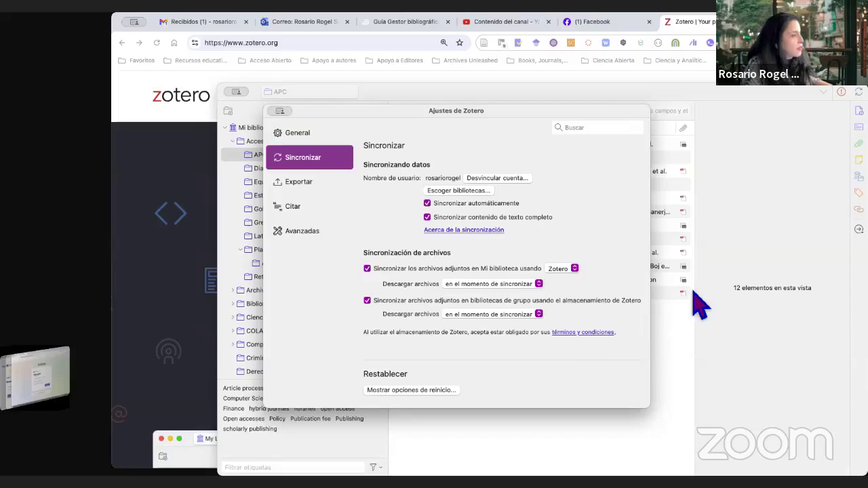
Move the Ajustes de Zotero window out of the way of the library window
left_click_drag(340, 113, 718, 261)
scroll(306, 274, "down", 2)
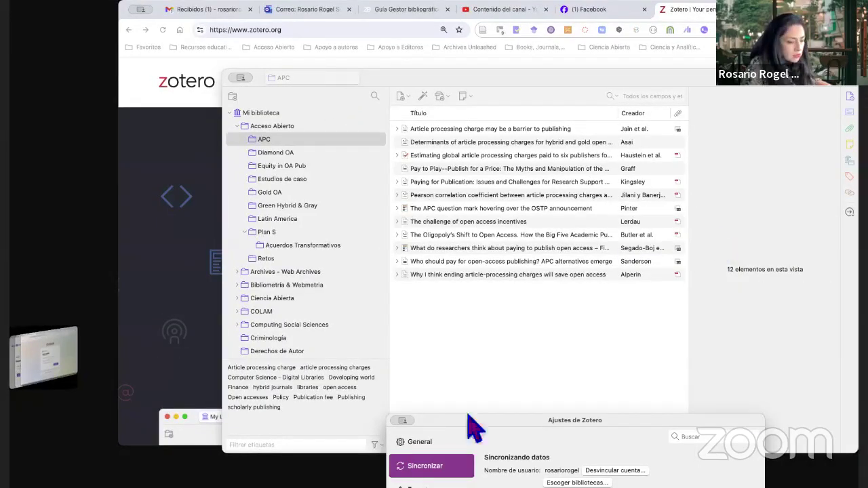
key("super+w")
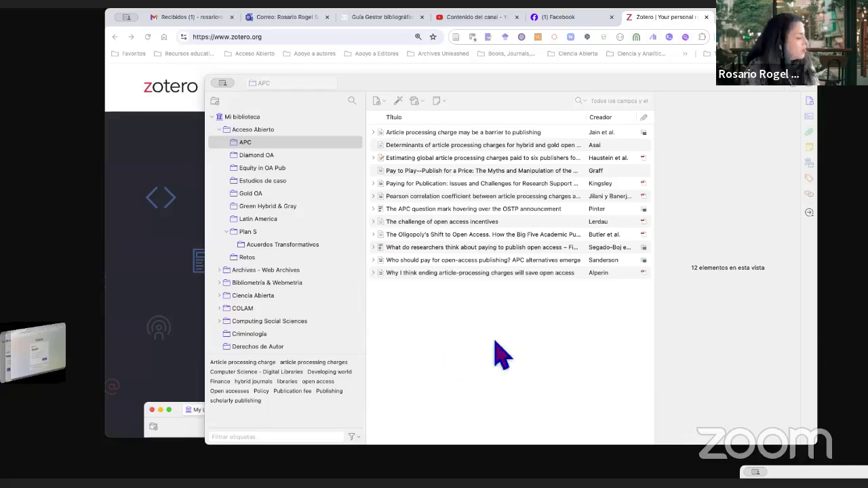
Move the desktop library window lower on the screen and bring the browser with the Zotero home page forward
left_click(383, 93)
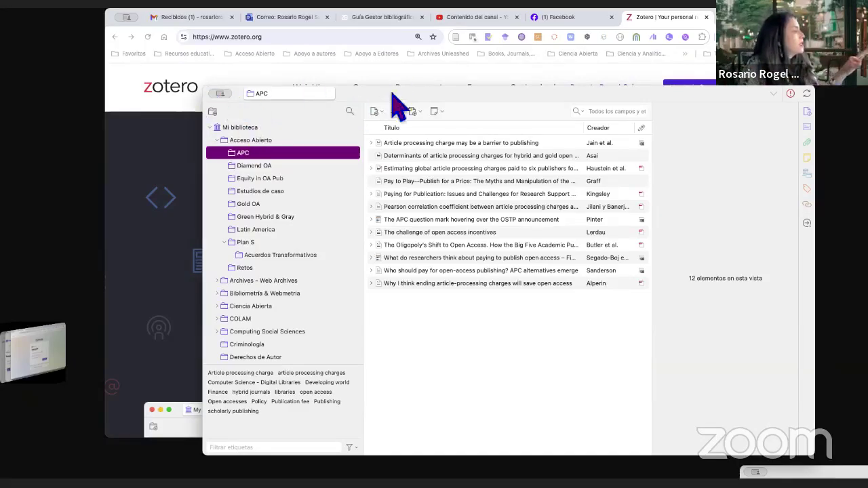
left_click_drag(392, 94, 176, 141)
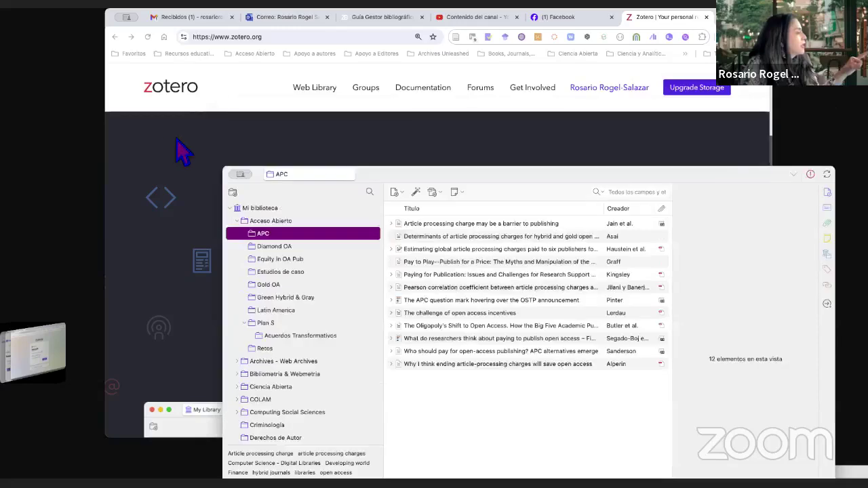
left_click(177, 140)
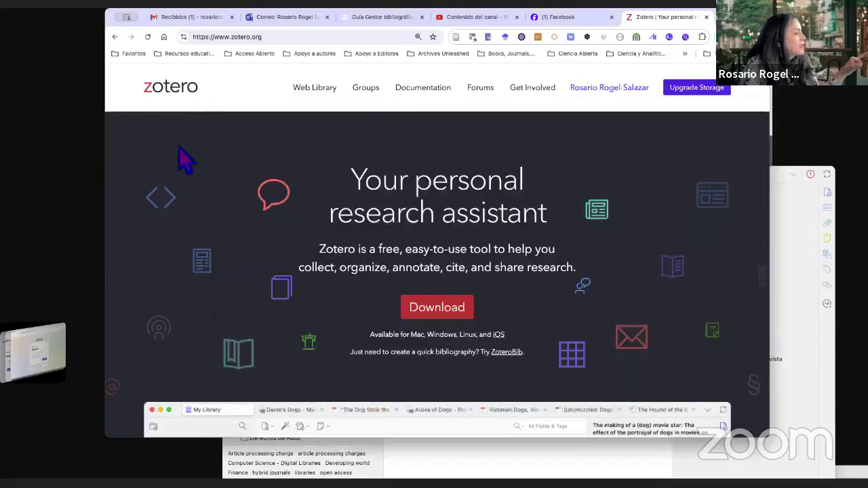
Open the website's Documentation page and examine its topics from Quick Links down to Small Print
left_click(441, 95)
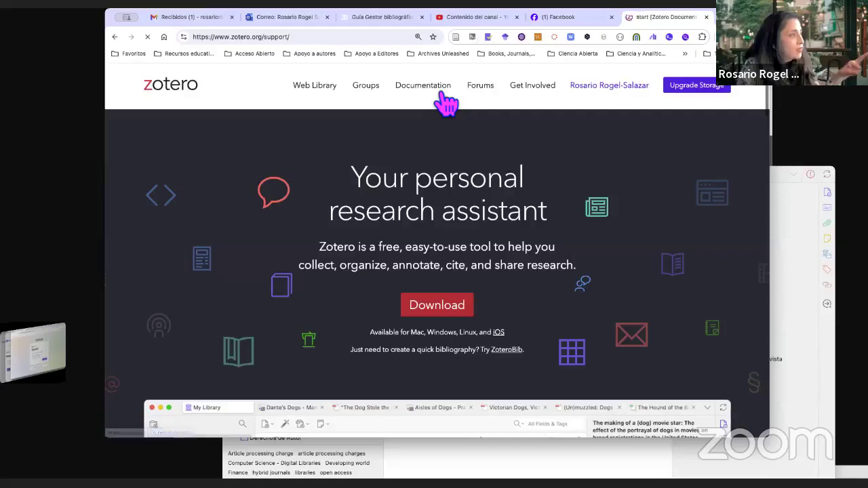
scroll(441, 204, "down", 3)
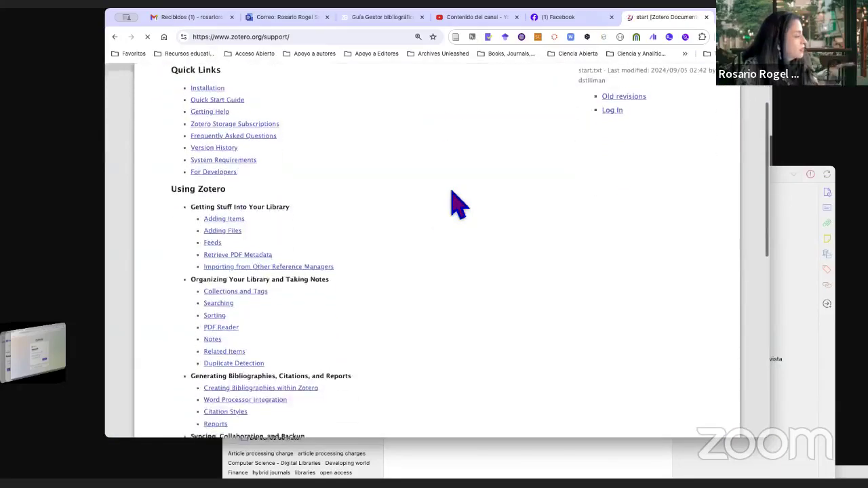
scroll(459, 203, "down", 10)
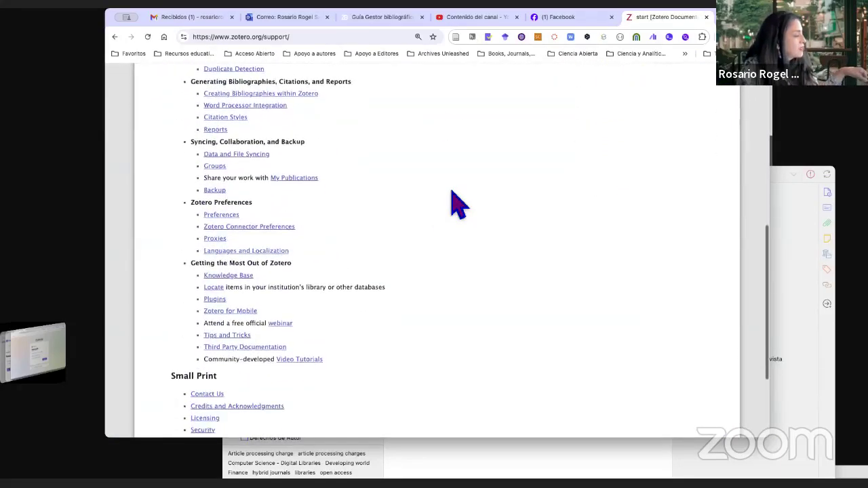
scroll(459, 204, "down", 5)
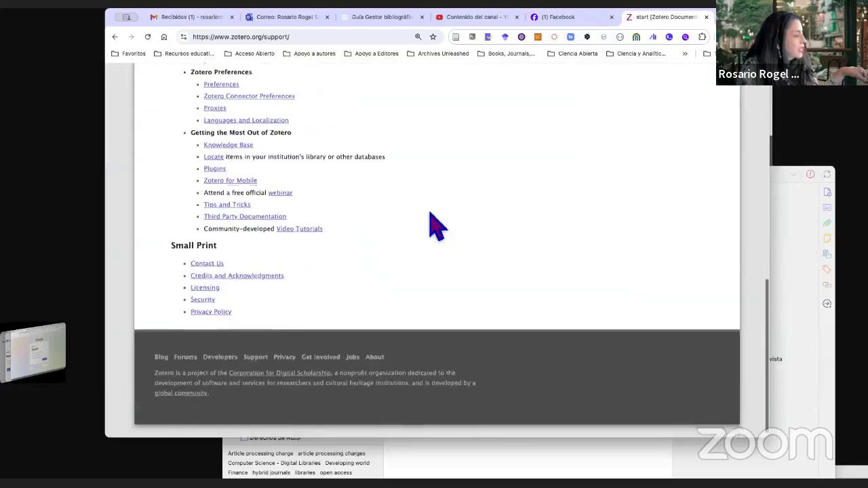
scroll(437, 226, "up", 15)
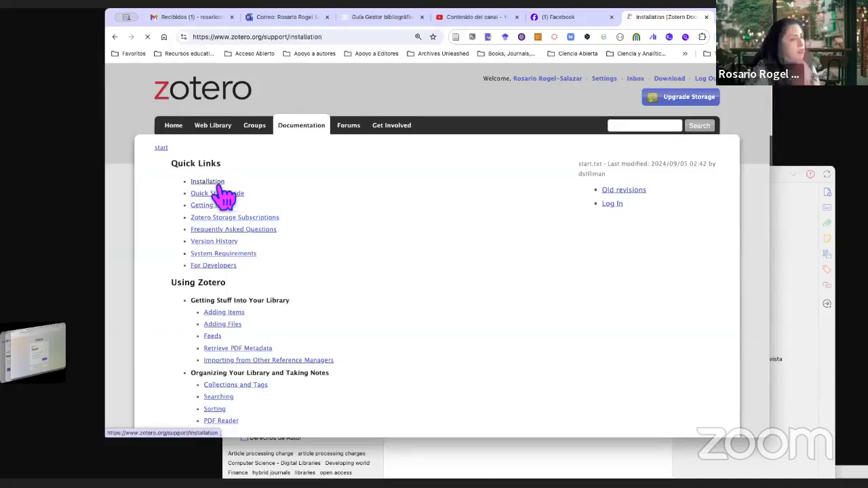
Open the Installation page, examine the instructions for Mac, Windows and Linux, and go back to the home page
scroll(316, 333, "down", 2)
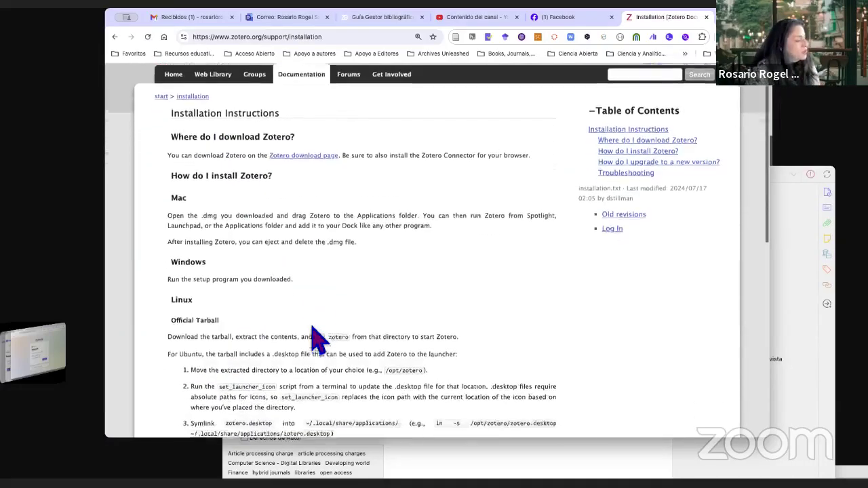
scroll(316, 333, "down", 3)
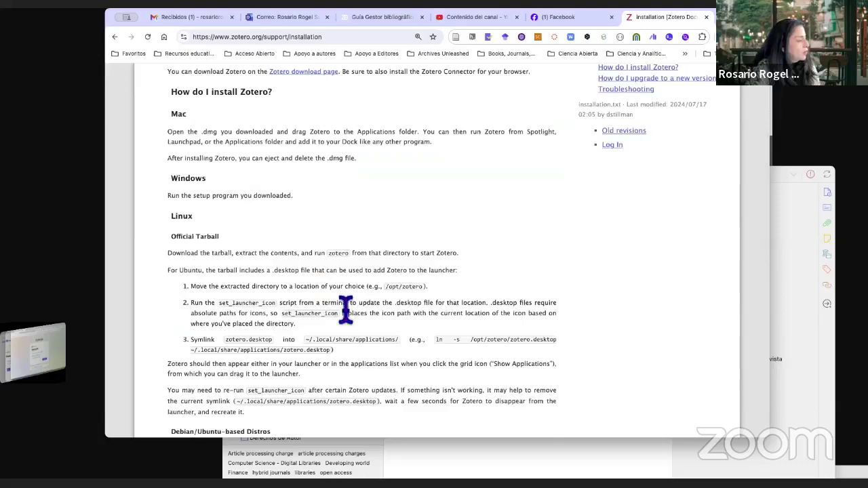
scroll(346, 310, "down", 2)
scroll(305, 203, "up", 6)
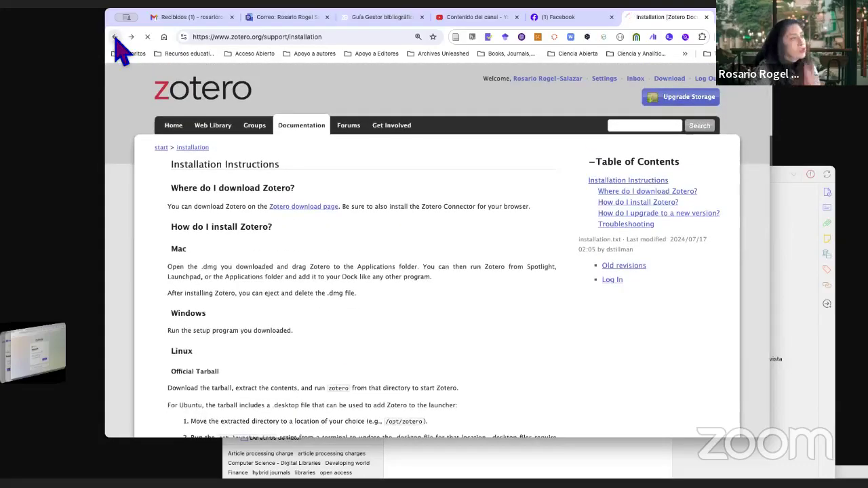
left_click(115, 37)
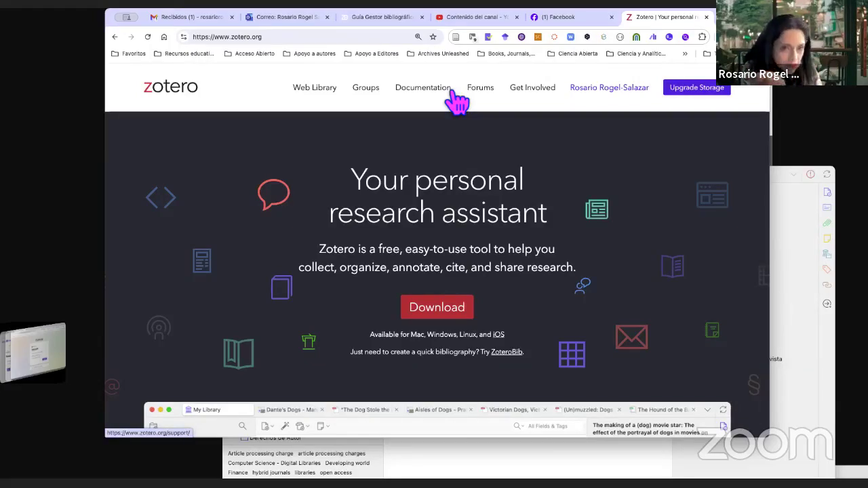
Reopen the Documentation page and examine the Quick Links and Using Zotero topics
left_click(452, 95)
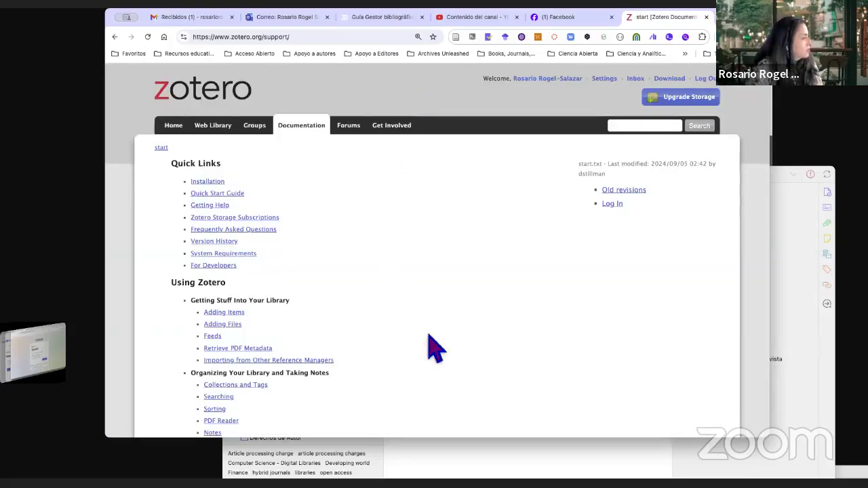
scroll(414, 360, "down", 2)
scroll(419, 360, "down", 5)
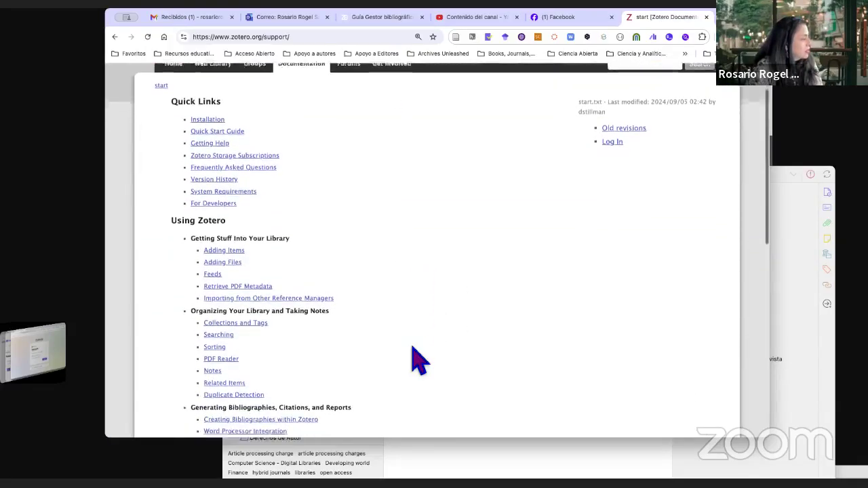
scroll(418, 359, "up", 6)
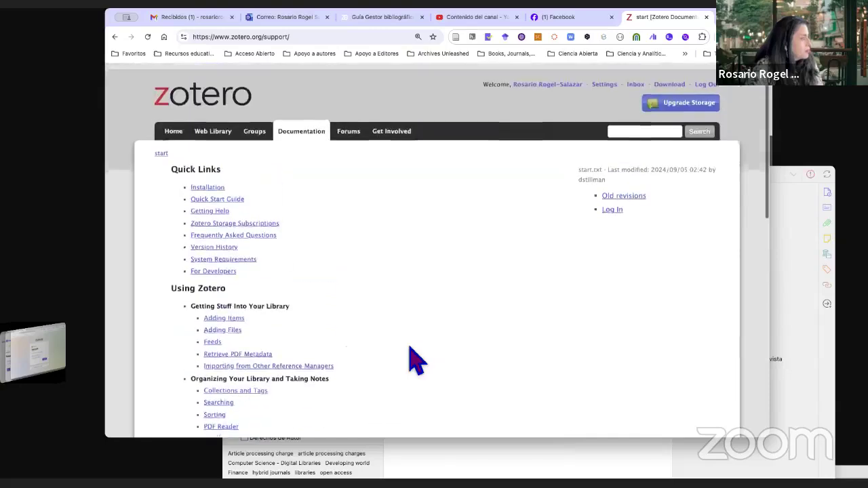
Search the documentation for "word" and return to the Documentation page
left_click(644, 125)
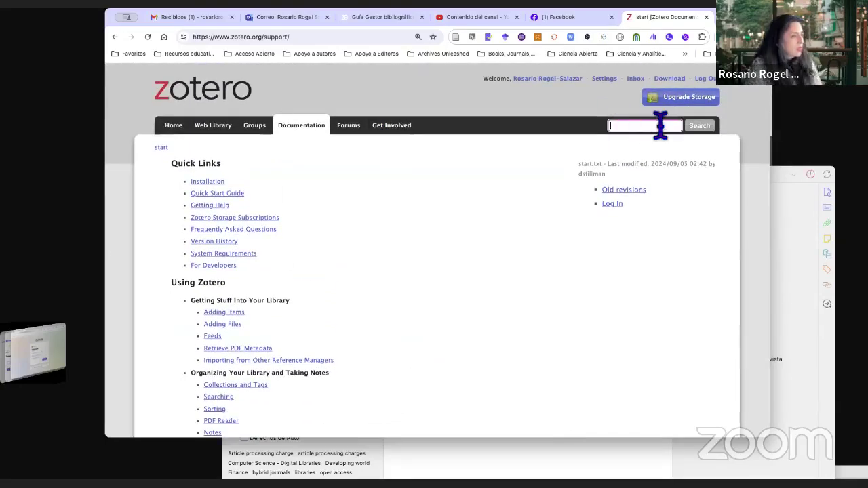
type("p")
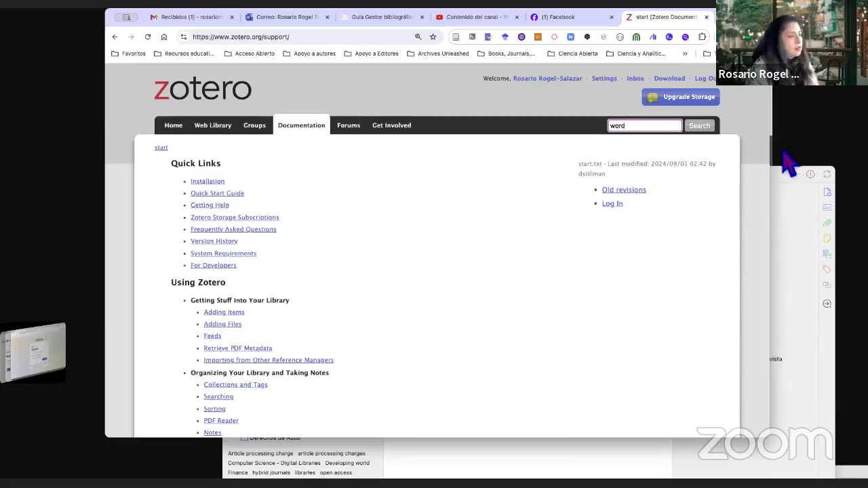
left_click(709, 129)
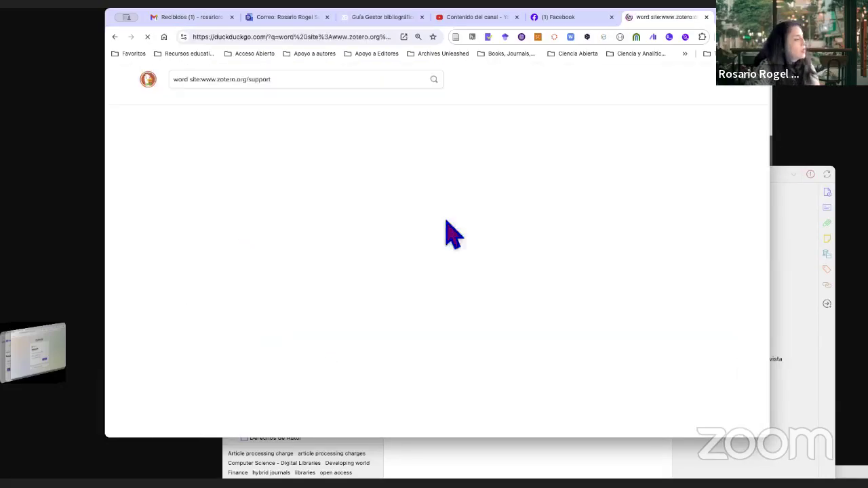
left_click(115, 38)
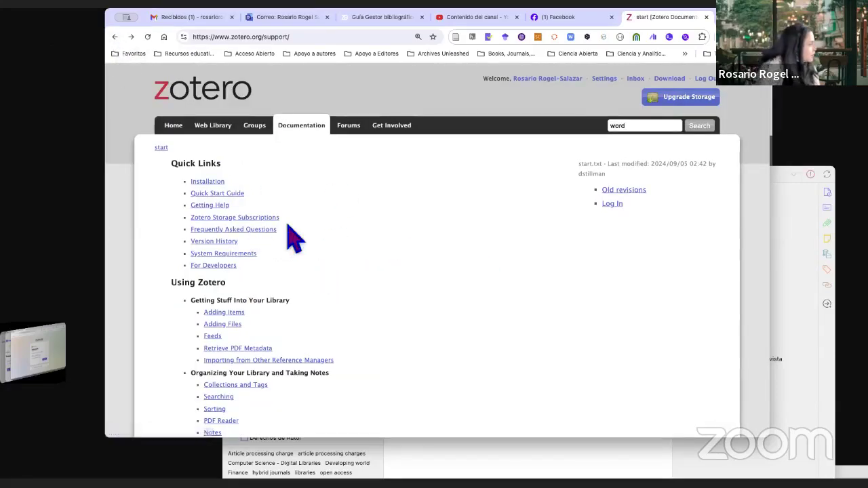
Look through the Documentation topics down to Zotero Preferences and open the Zotero Connector Preferences page
scroll(324, 275, "down", 1)
scroll(329, 278, "down", 5)
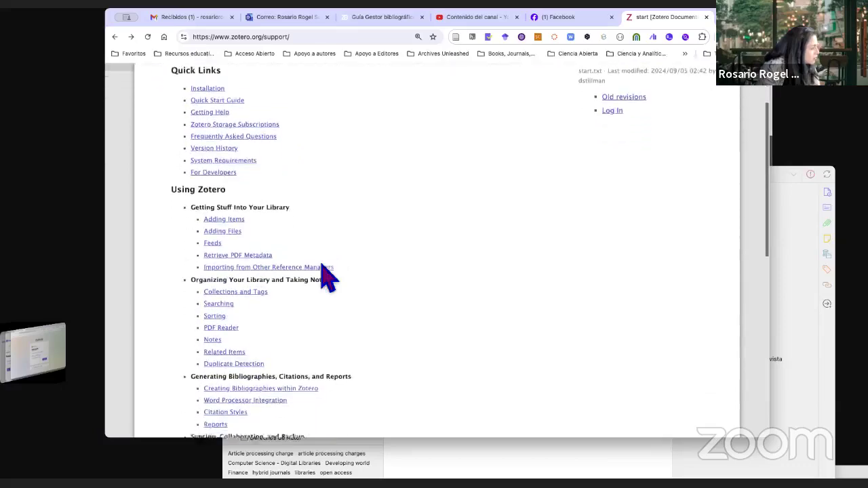
scroll(329, 278, "down", 5)
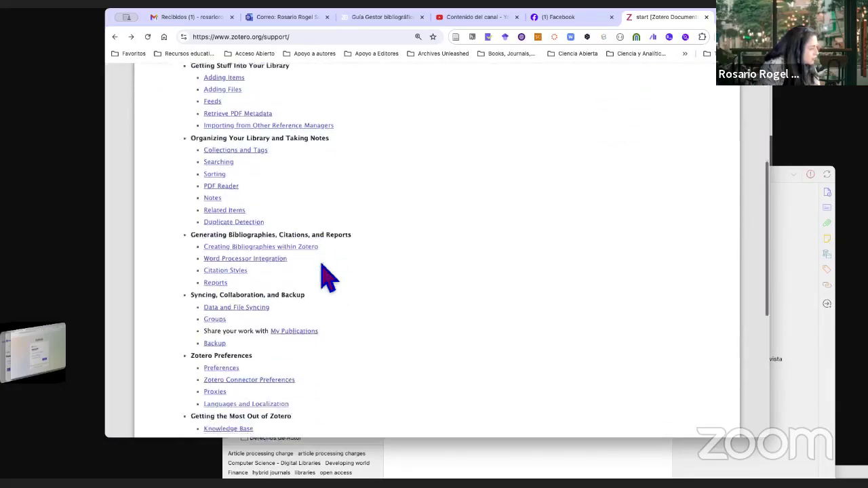
scroll(329, 278, "down", 2)
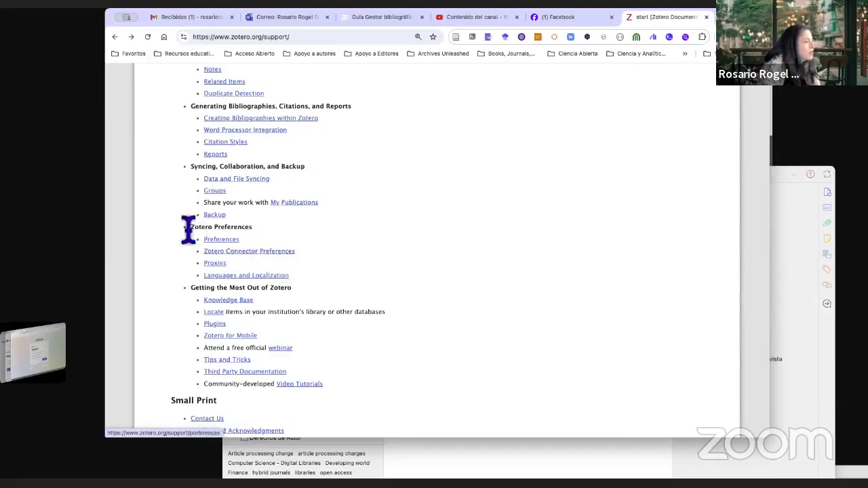
left_click(260, 256)
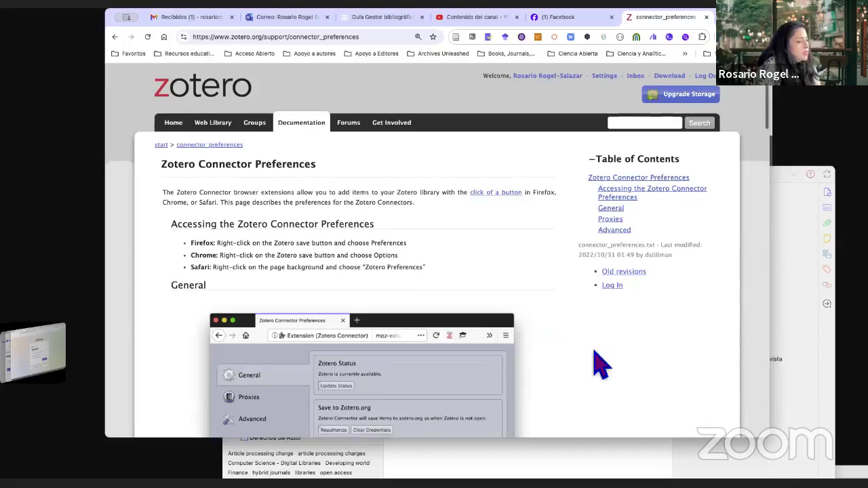
Examine the General, Proxies and Advanced sections of the Connector preferences and return to the Documentation page
scroll(601, 363, "down", 2)
scroll(601, 366, "down", 10)
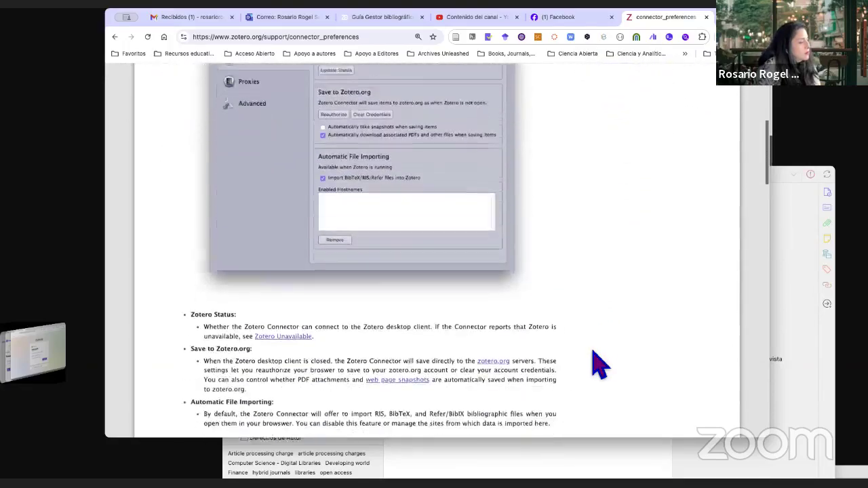
scroll(601, 364, "down", 6)
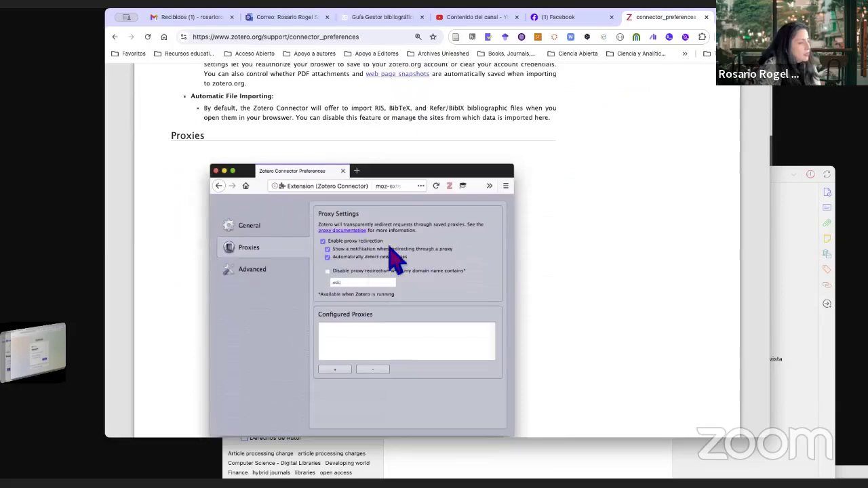
scroll(547, 314, "down", 7)
scroll(547, 313, "down", 13)
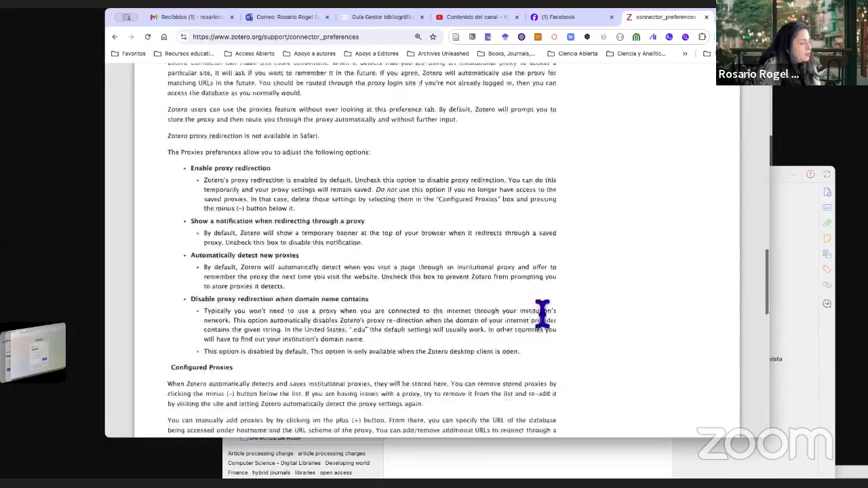
scroll(548, 326, "down", 1)
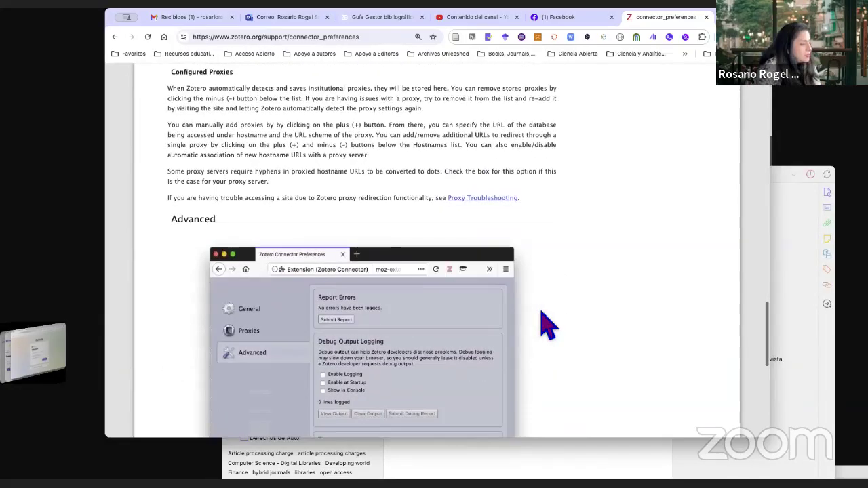
scroll(547, 327, "down", 12)
scroll(547, 327, "up", 20)
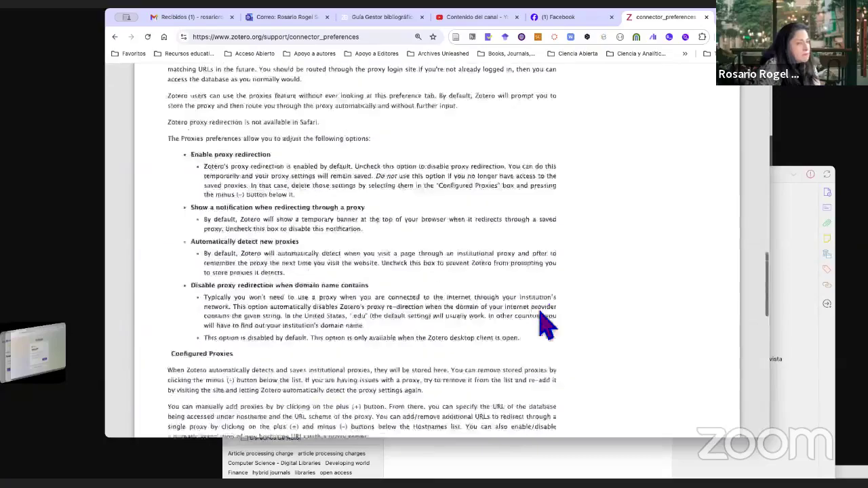
scroll(547, 327, "up", 20)
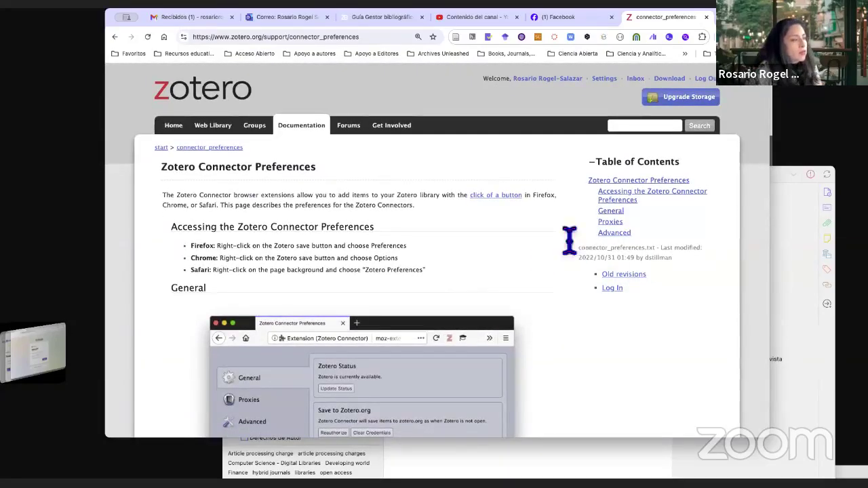
left_click(116, 38)
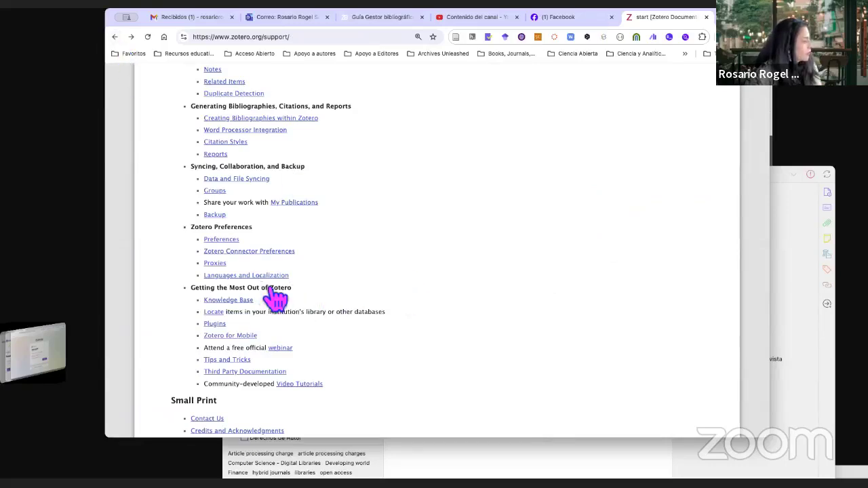
Review the Documentation topics, open Word Processor Integration and go to the Using the Zotero Word Plugin page
scroll(471, 382, "down", 3)
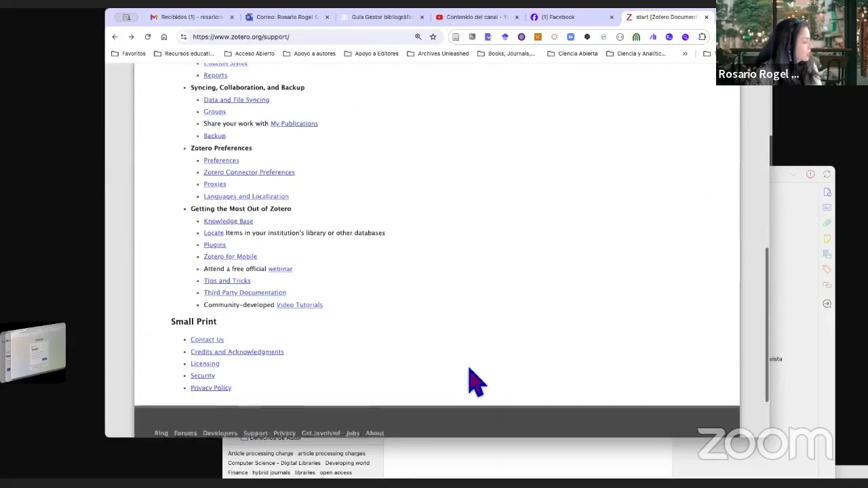
scroll(471, 382, "up", 5)
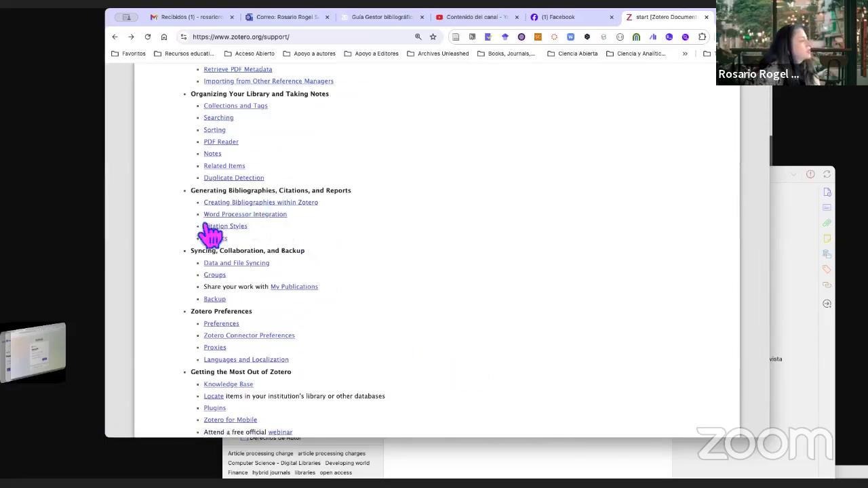
scroll(279, 234, "up", 7)
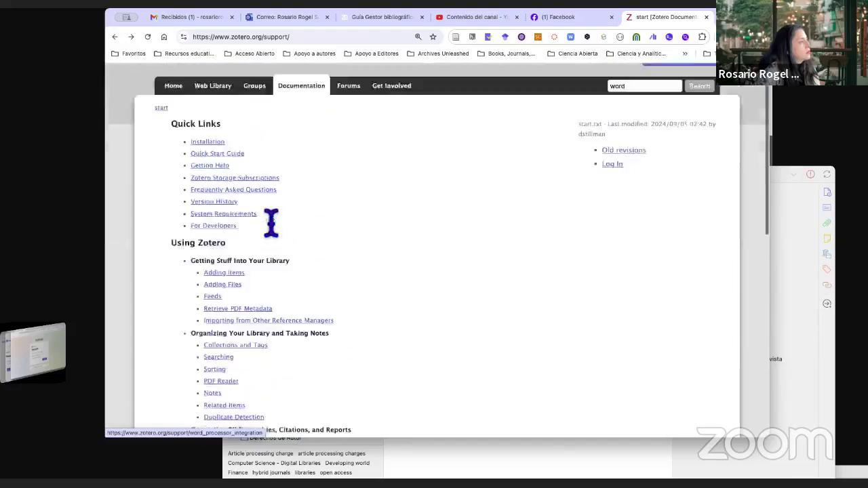
scroll(271, 223, "up", 1)
scroll(460, 277, "down", 3)
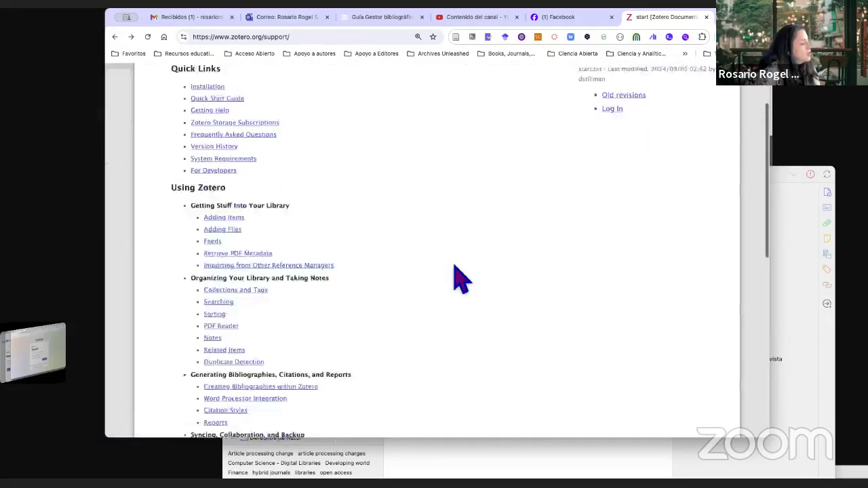
scroll(459, 277, "down", 3)
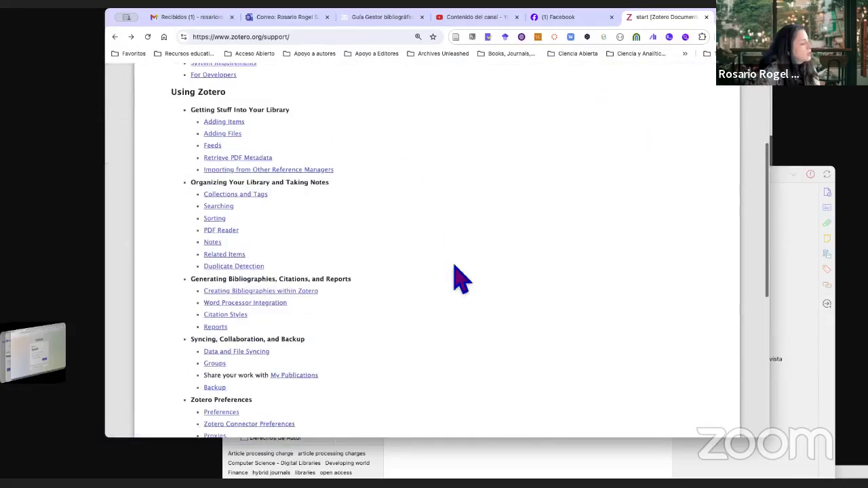
left_click(235, 305)
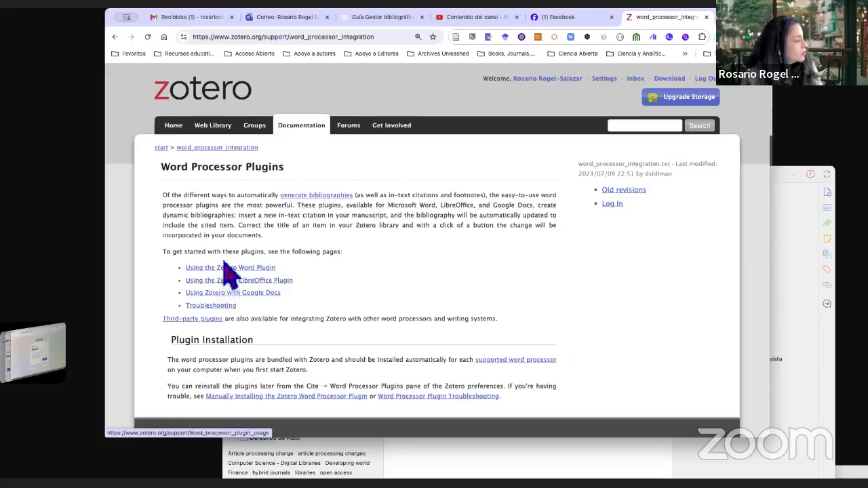
left_click(244, 268)
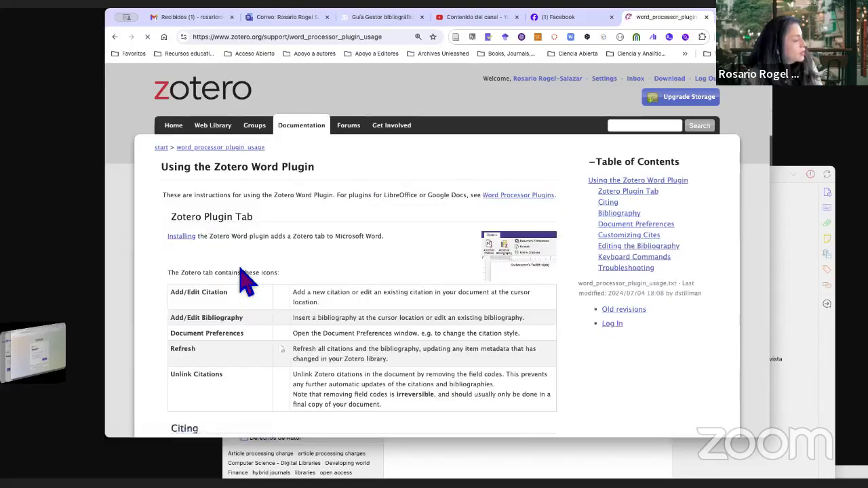
Examine the Word plugin instructions on the Zotero tab icons, citing, bibliography and document preferences
scroll(401, 335, "down", 2)
scroll(403, 338, "down", 3)
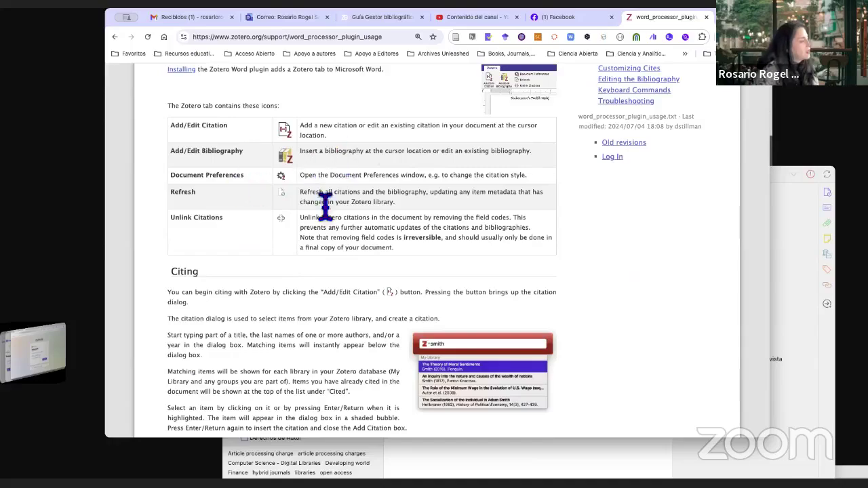
scroll(325, 203, "down", 5)
scroll(326, 205, "down", 2)
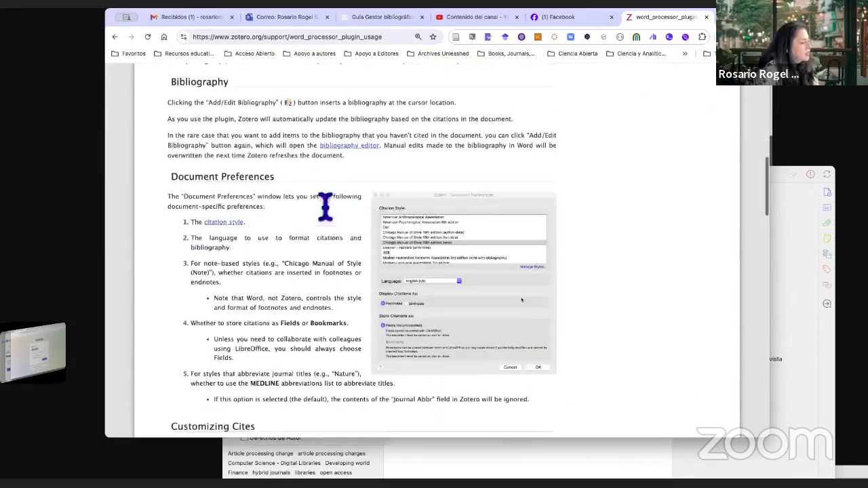
scroll(329, 241, "down", 6)
scroll(329, 241, "up", 15)
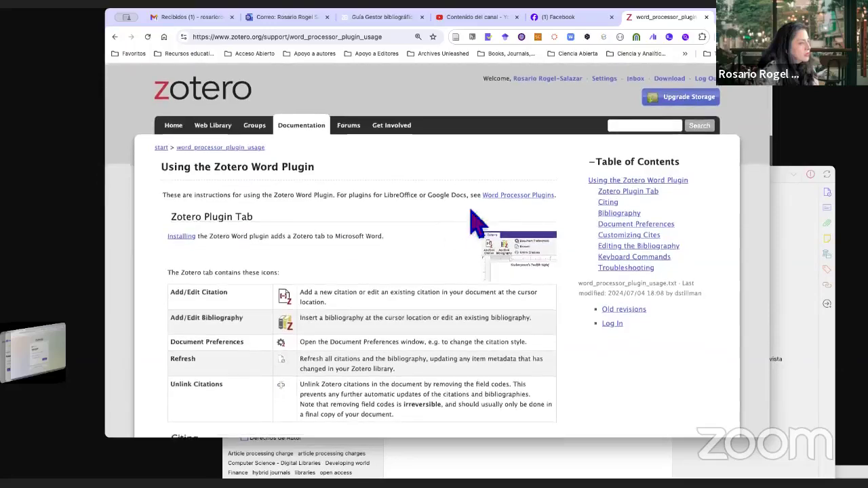
Revisit the Word Processor Plugins overview and the Word plugin page, and open the plugin installation instructions
left_click(524, 201)
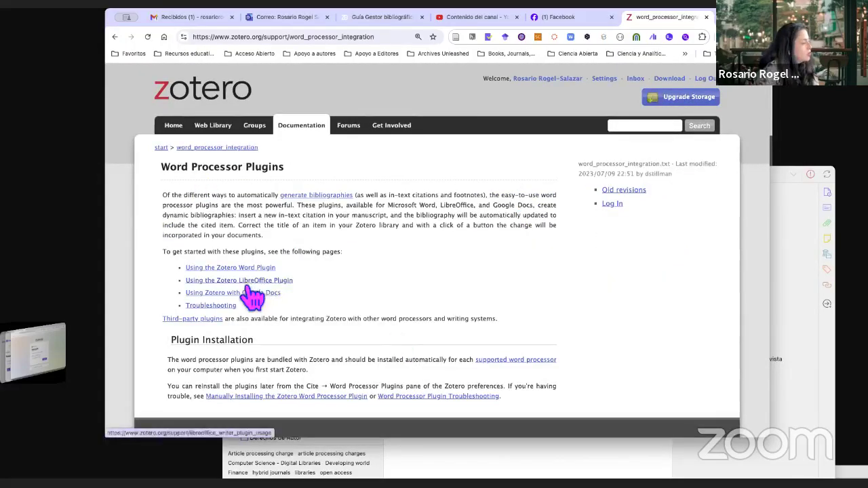
left_click(234, 268)
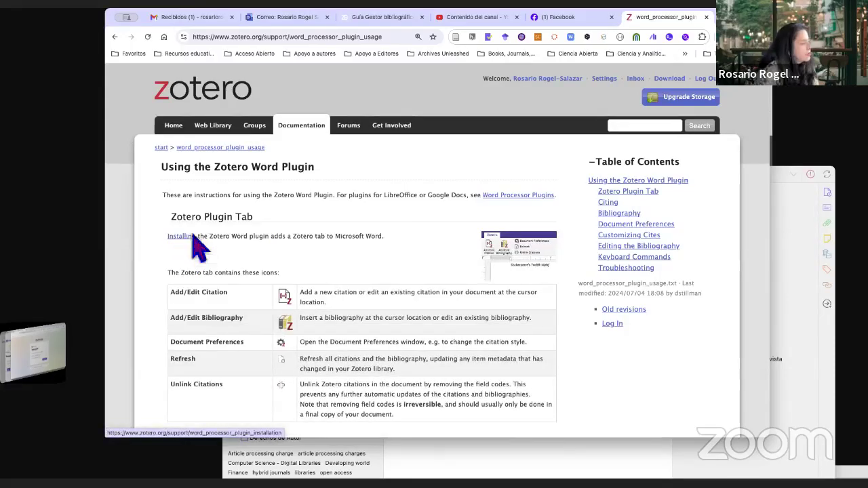
left_click(189, 242)
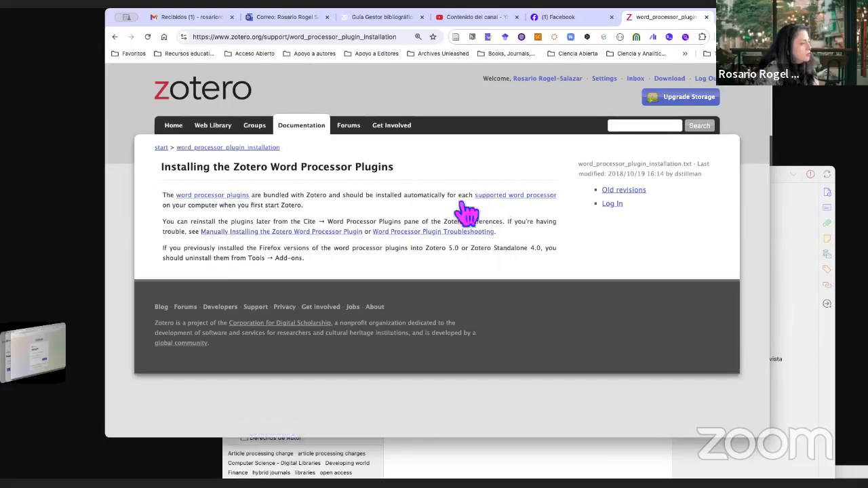
Open the supported word processor requirements and examine the versions listed for Zotero, the Connector, Word and LibreOffice
left_click(503, 198)
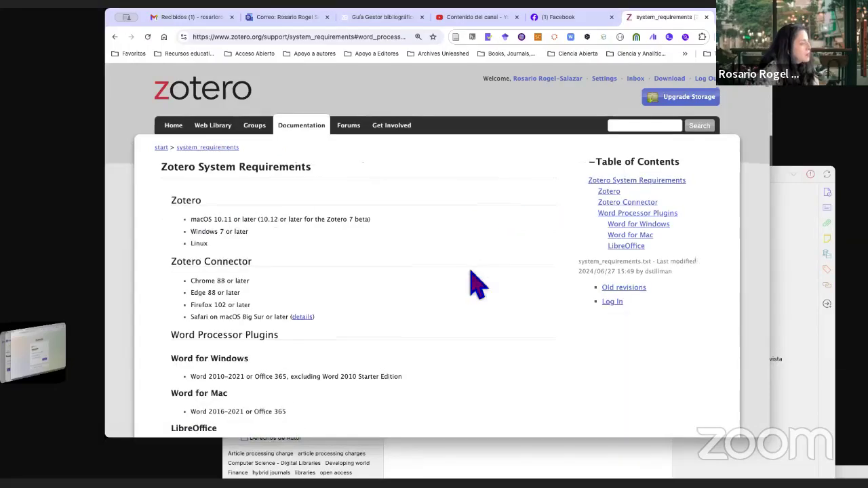
scroll(475, 278, "down", 1)
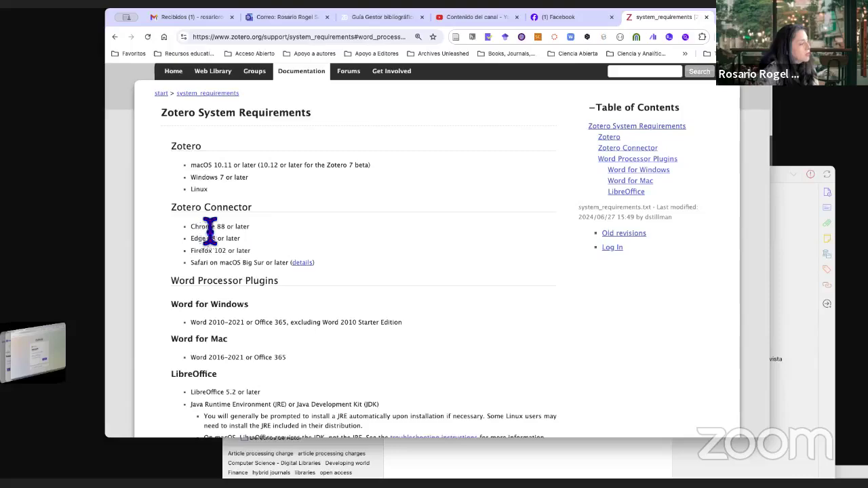
left_click_drag(200, 238, 240, 239)
scroll(217, 306, "down", 3)
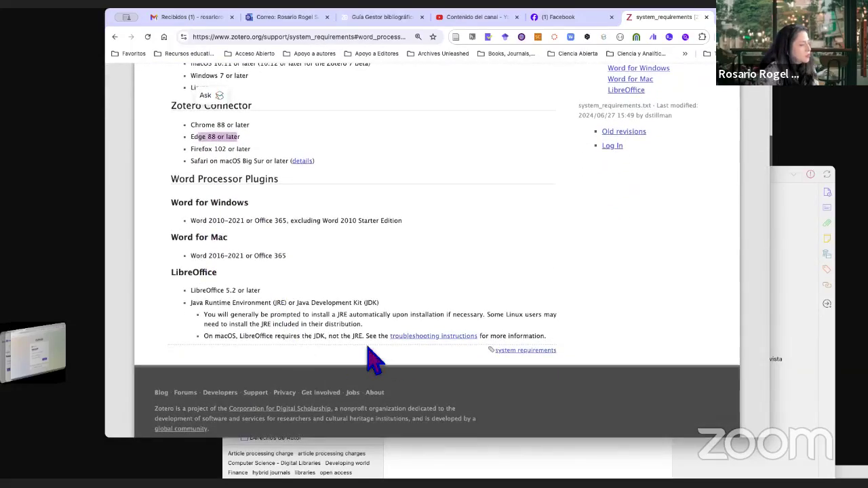
scroll(372, 360, "up", 5)
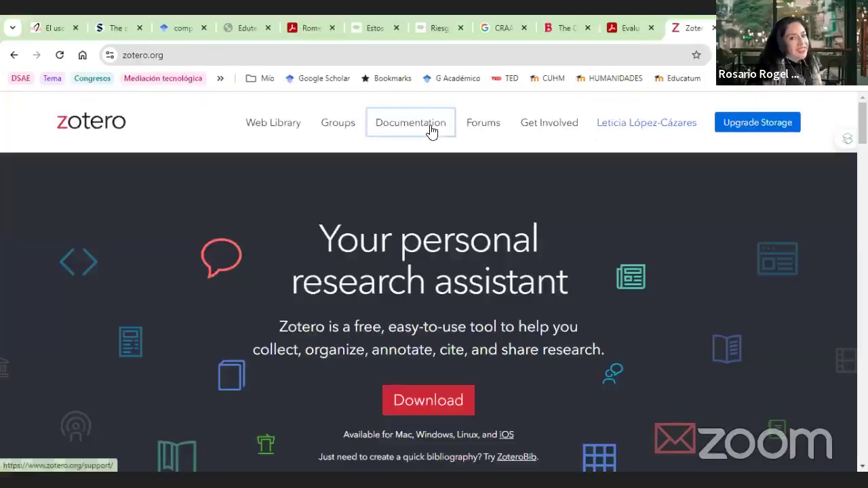
Open the Documentation page from the Zotero home page and switch between the open browser windows
left_click(431, 130)
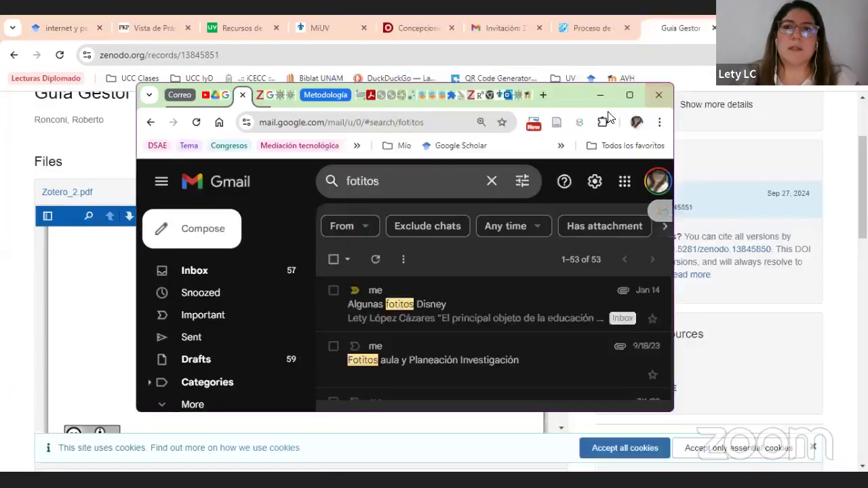
left_click(773, 28)
left_click(582, 467)
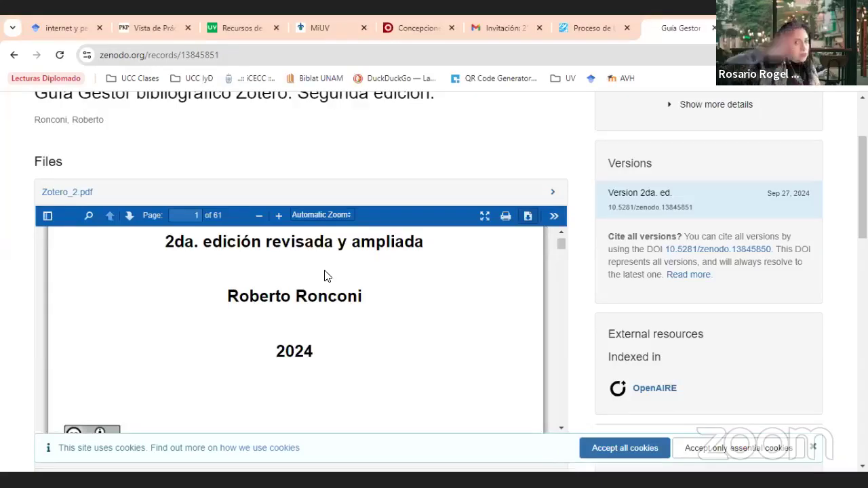
Examine the Documentation topics from Using Zotero down to Small Print and return to Quick Links
scroll(300, 278, "down", 2)
scroll(314, 278, "down", 1)
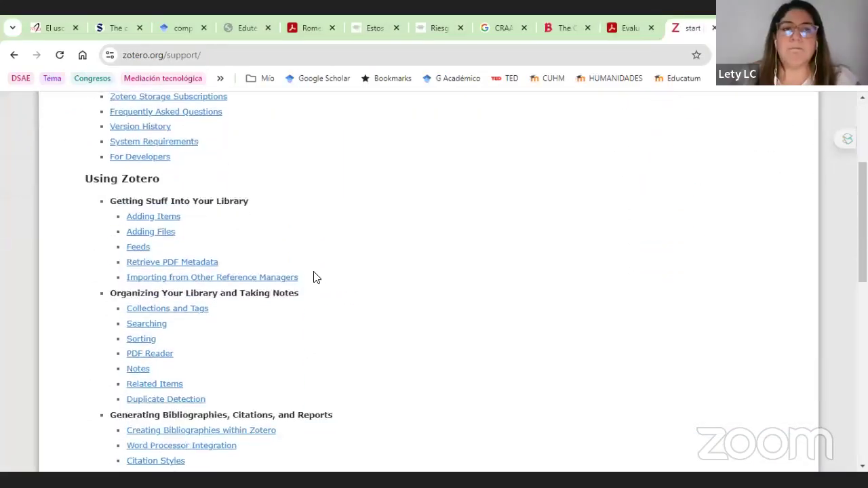
scroll(371, 290, "down", 7)
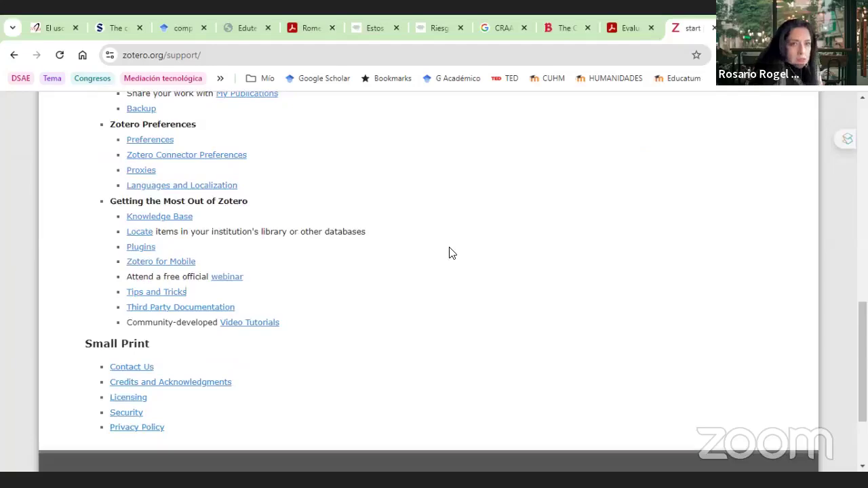
scroll(450, 252, "up", 3)
scroll(449, 253, "up", 2)
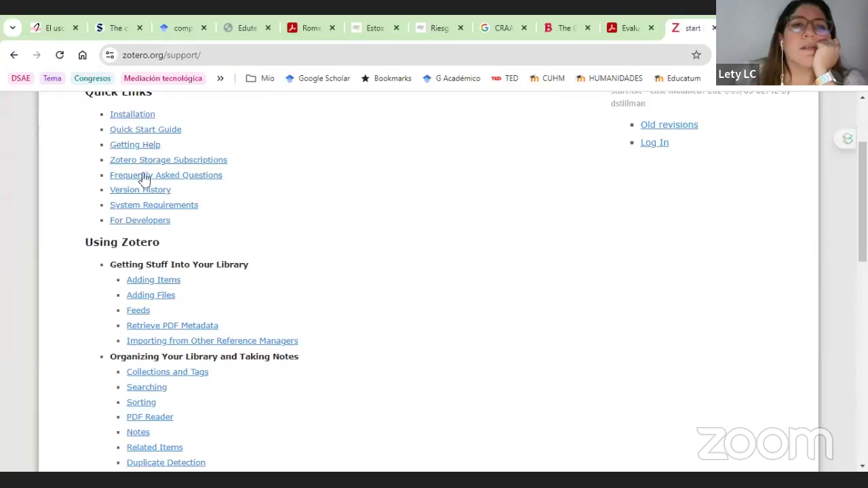
scroll(364, 270, "up", 3)
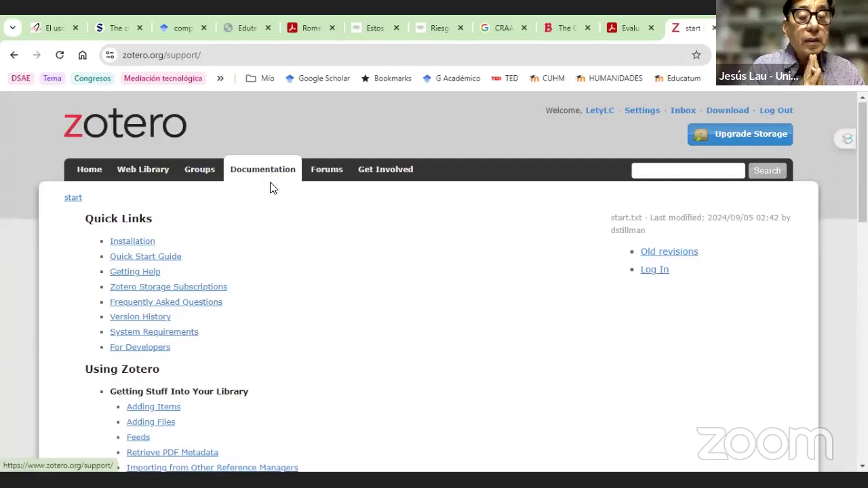
scroll(306, 295, "down", 1)
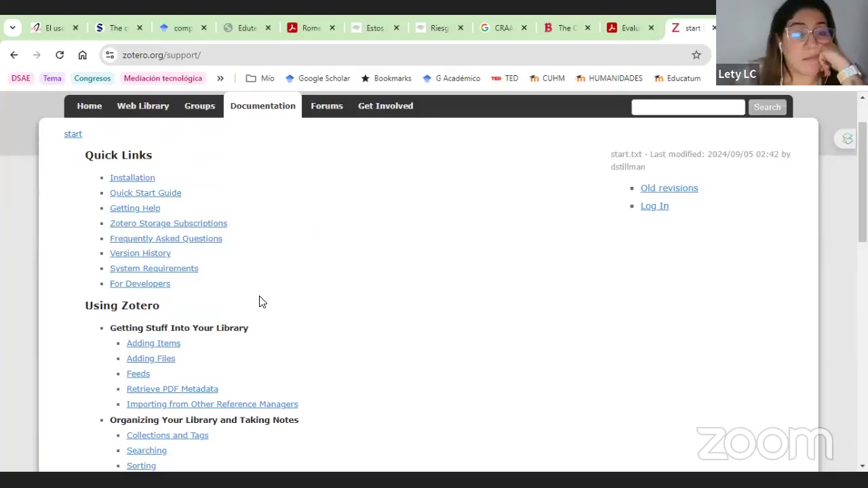
Open Word Processor Integration from the Documentation topics and examine the Word Processor Plugins page, including its Plugin Installation section
scroll(259, 302, "down", 1)
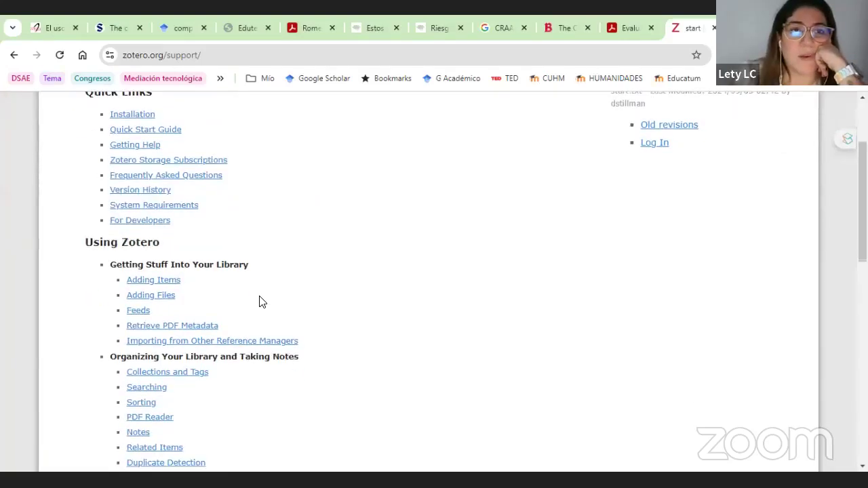
scroll(331, 325, "down", 1)
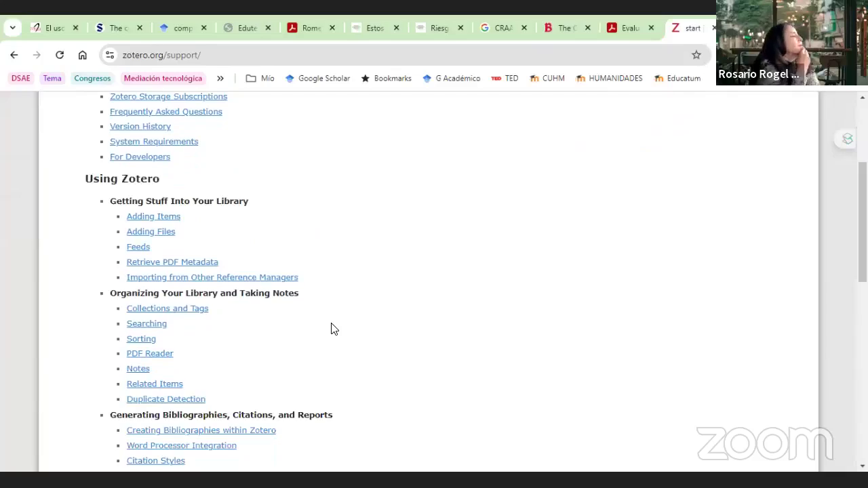
scroll(332, 329, "down", 3)
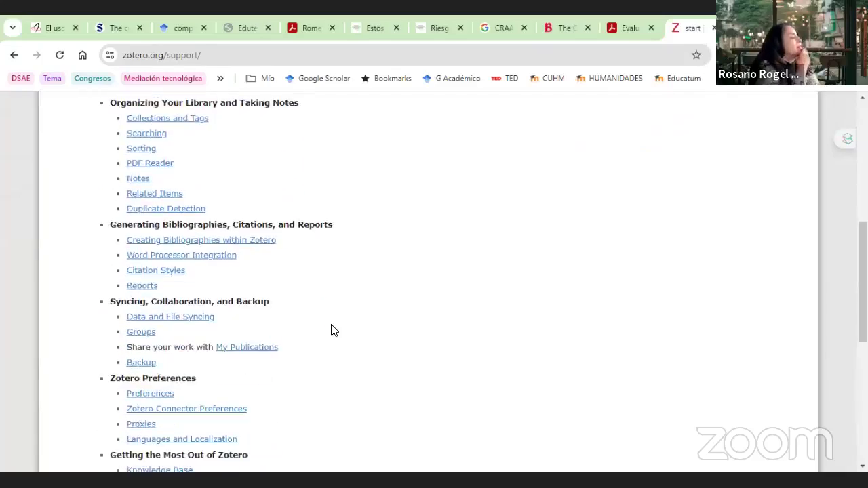
left_click(199, 262)
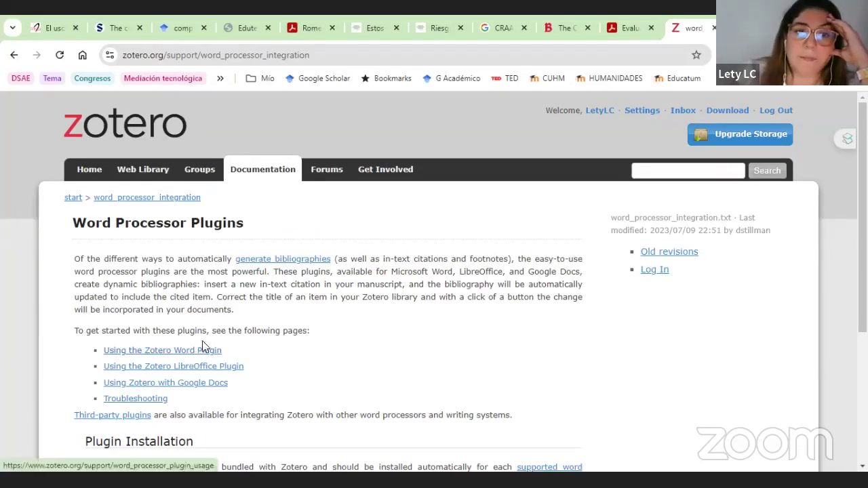
scroll(276, 343, "down", 2)
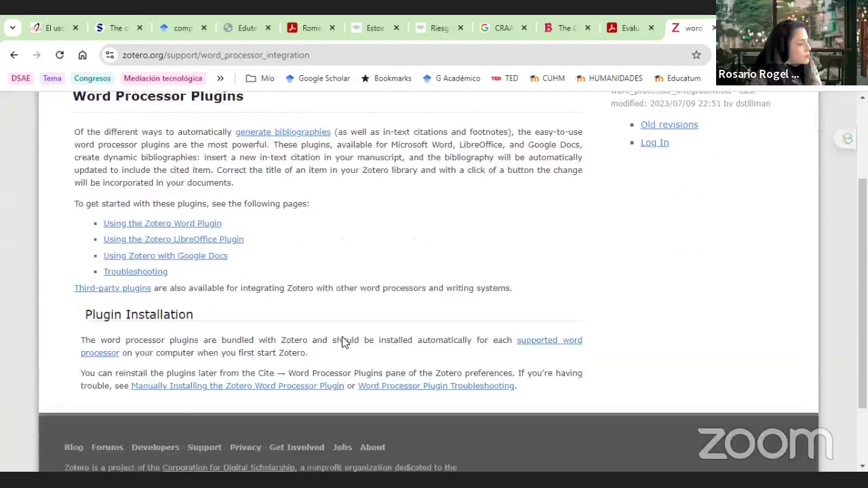
scroll(298, 299, "up", 1)
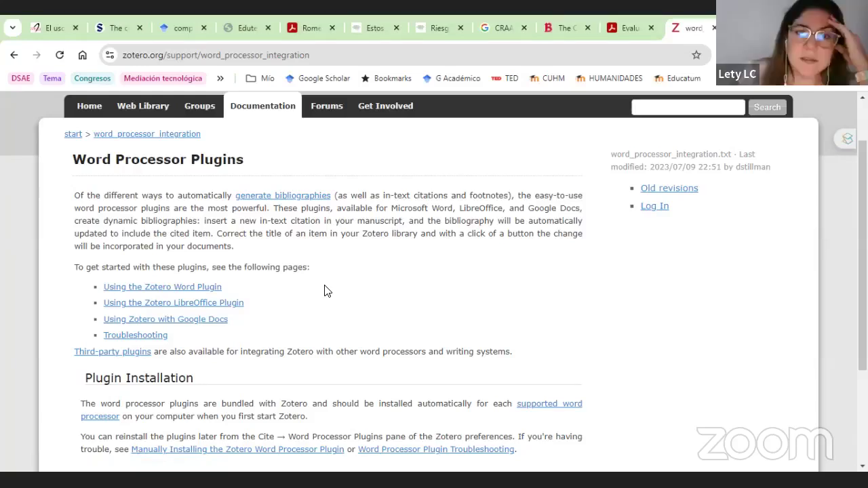
scroll(327, 286, "down", 2)
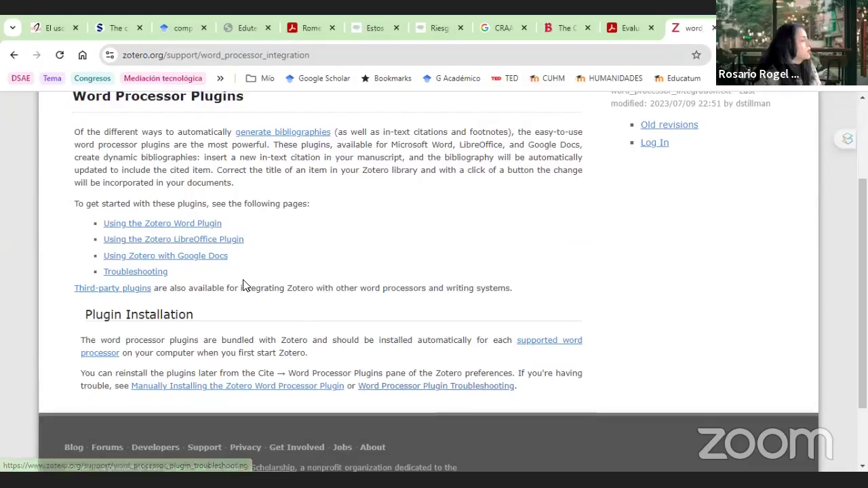
Open the Zotero Word plugin guide and follow its installation links to the manual installation instructions
left_click(178, 225)
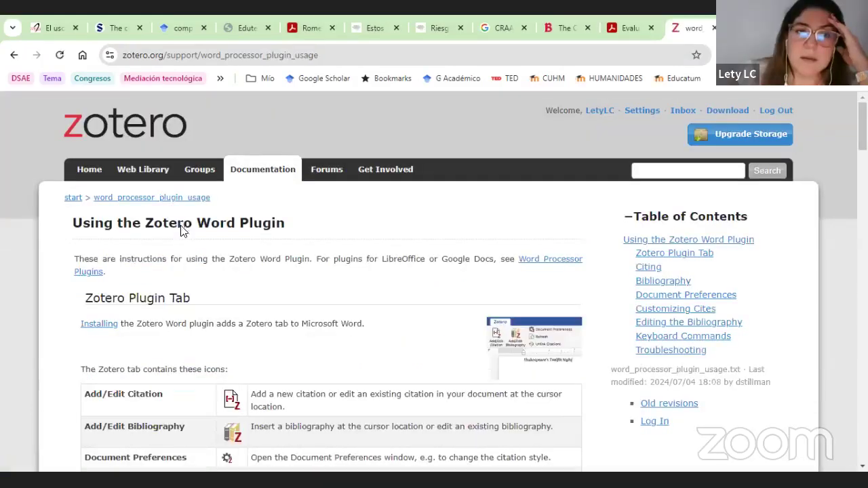
left_click(102, 326)
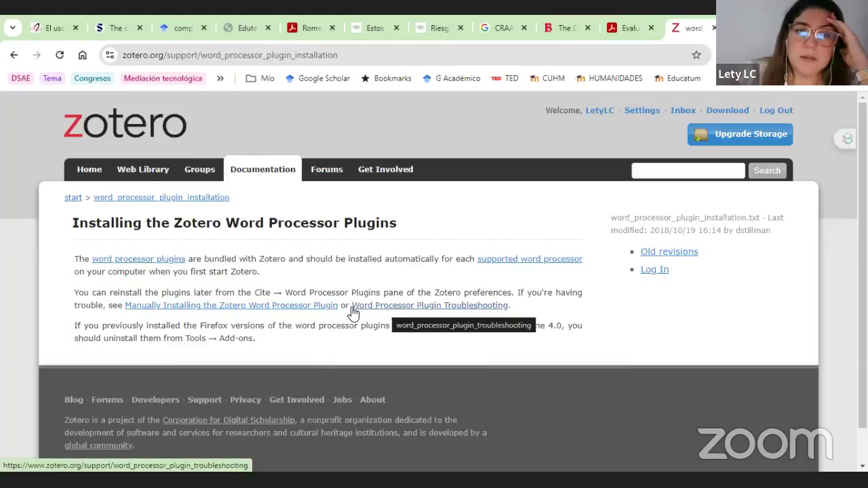
left_click(205, 309)
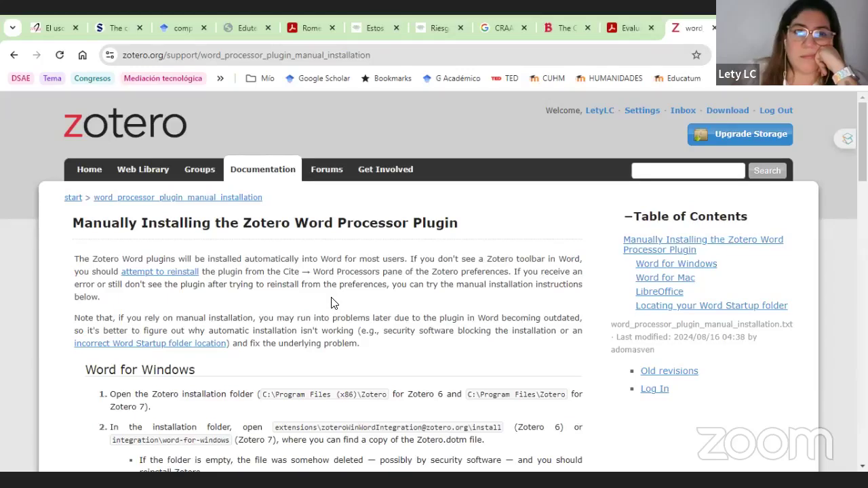
Examine the manual installation notes and Word for Windows steps, and open the linked instructions for attempting to reinstall the plugin
scroll(333, 303, "down", 1)
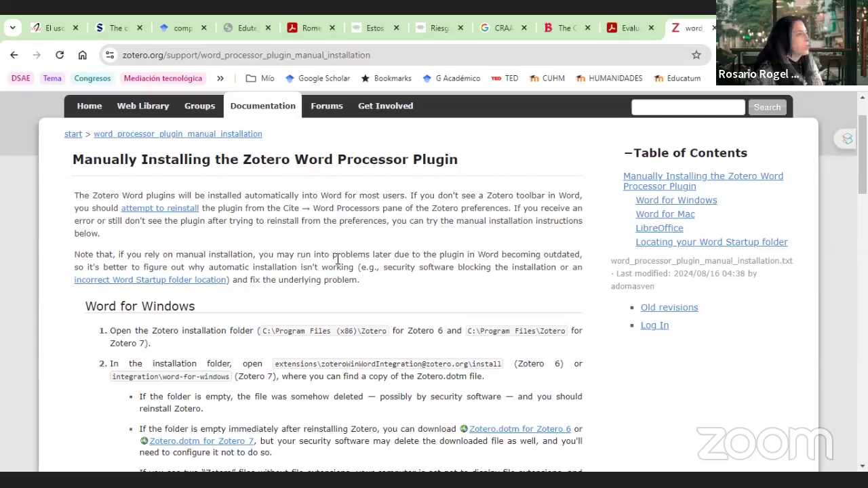
scroll(367, 270, "up", 1)
scroll(367, 270, "up", 1)
scroll(367, 270, "down", 2)
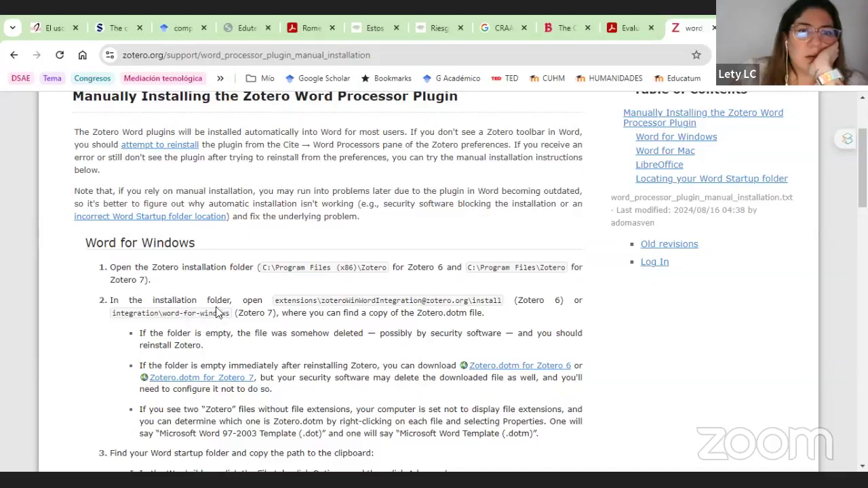
left_click(187, 146)
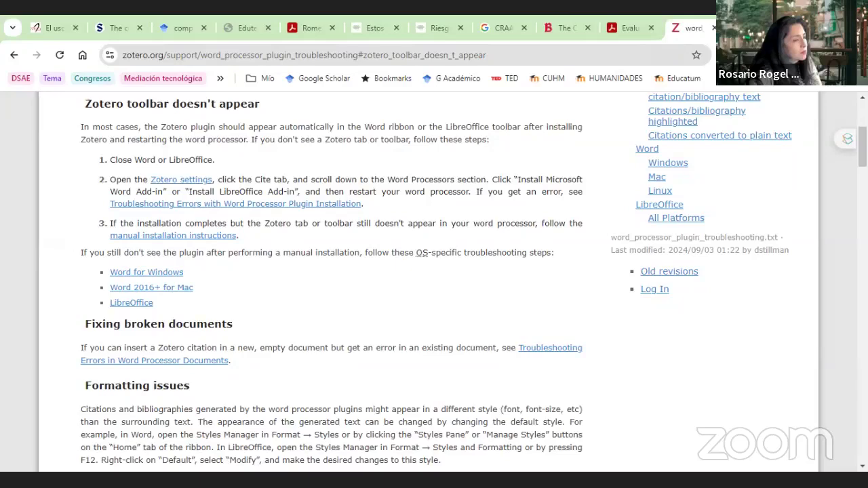
Switch to Word and create a new blank document
key("alt+Tab")
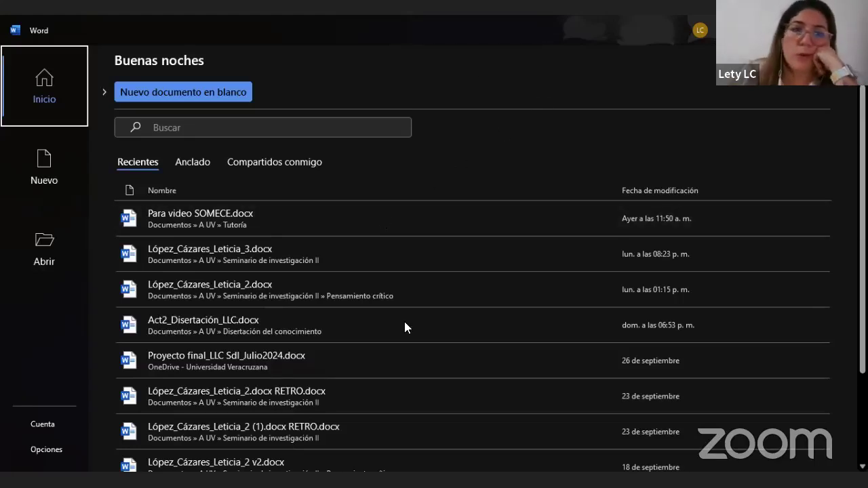
left_click(197, 91)
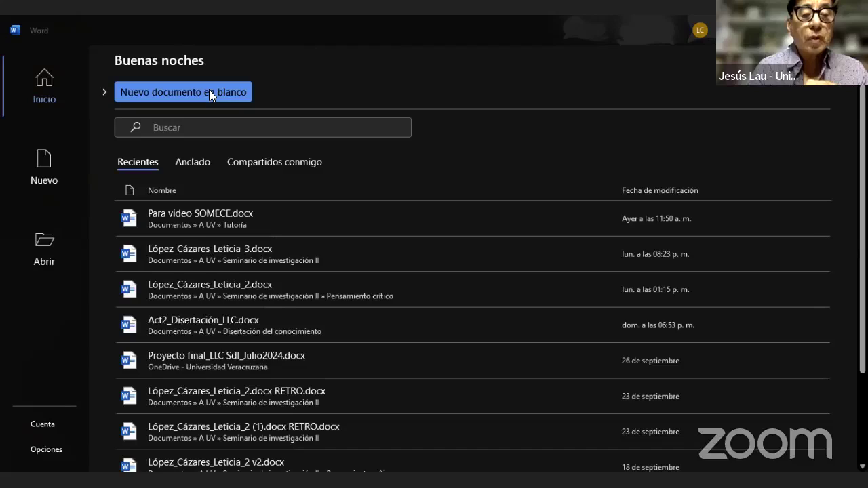
key("alt+Tab")
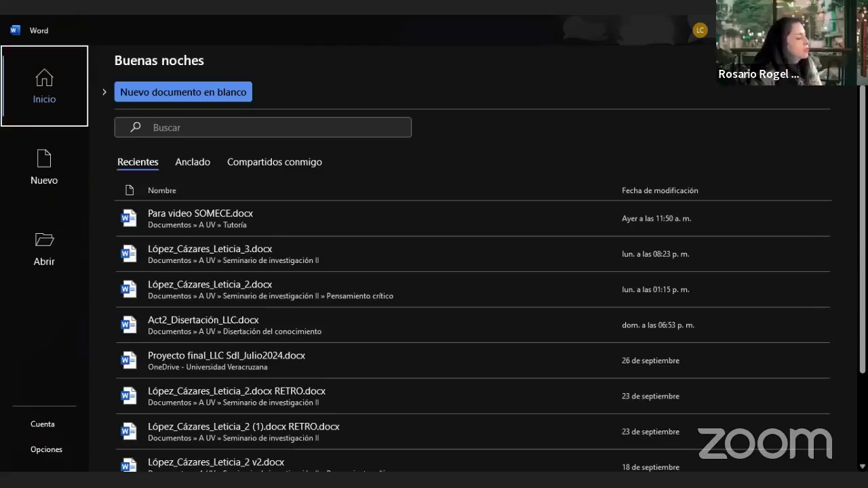
left_click(204, 99)
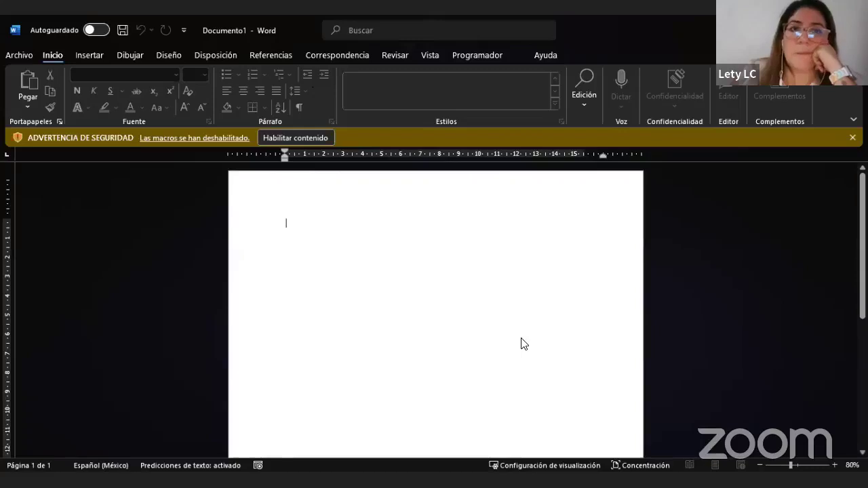
Enable the disabled macro content in the new document and display the Zotero plugin commands
left_click(303, 137)
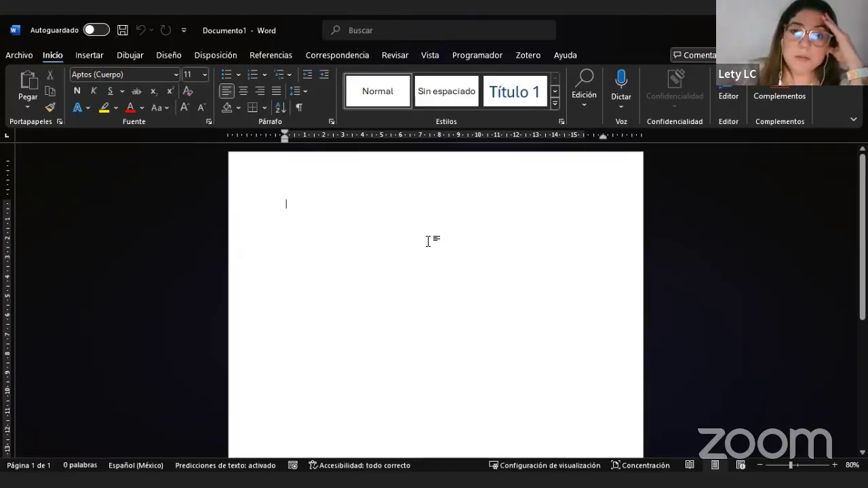
left_click(333, 276)
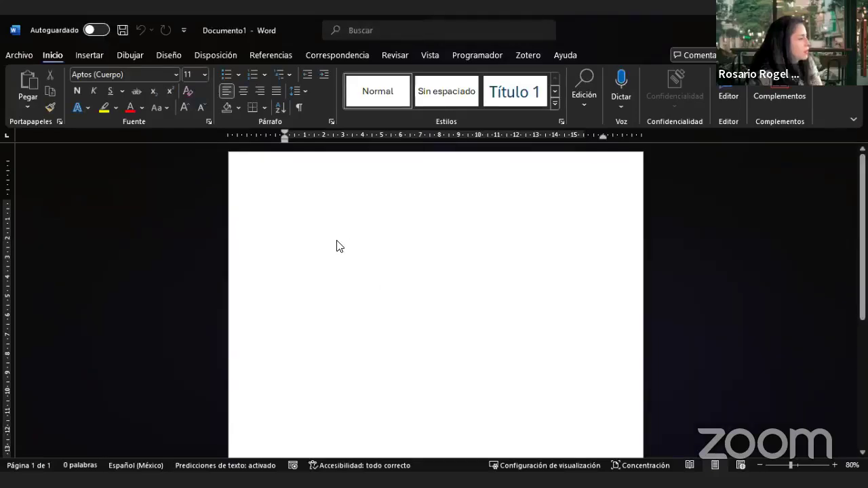
left_click(535, 57)
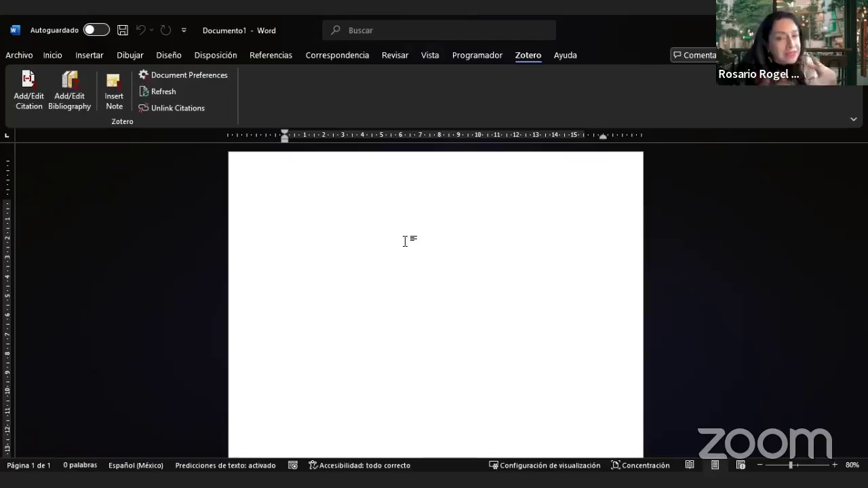
left_click(500, 227)
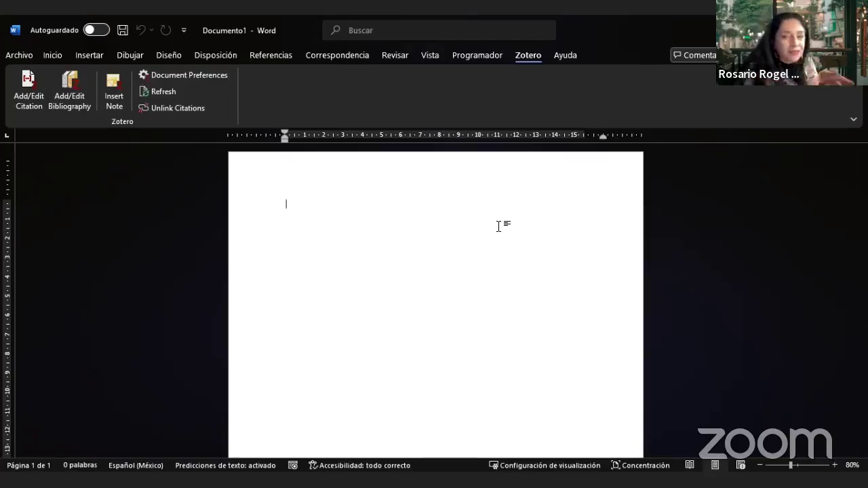
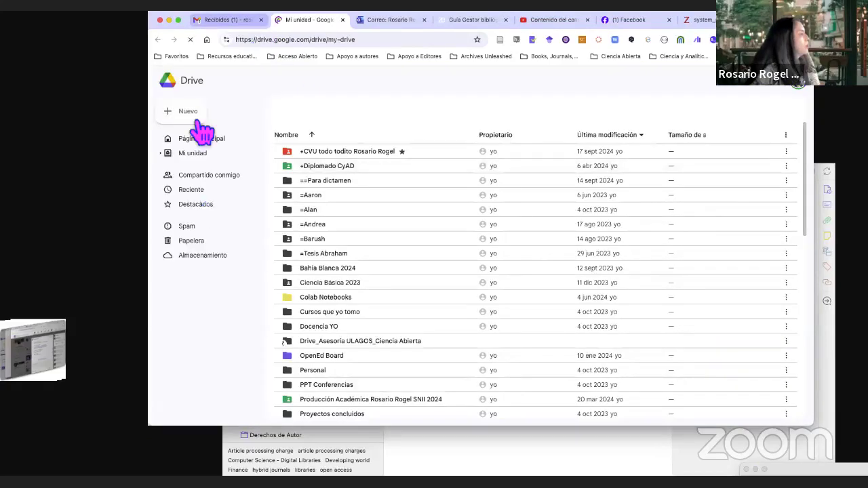
Create a blank Google Docs document from Drive, and bring up the Zotero desktop library before returning to the document
left_click(195, 118)
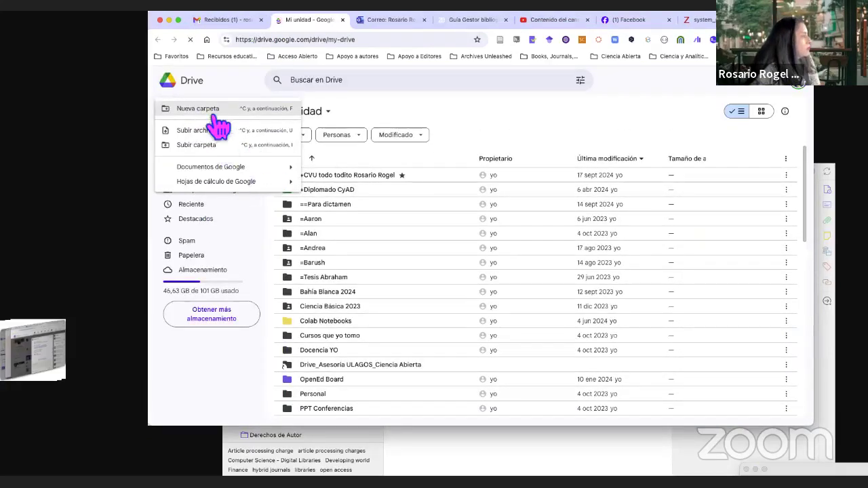
left_click(205, 167)
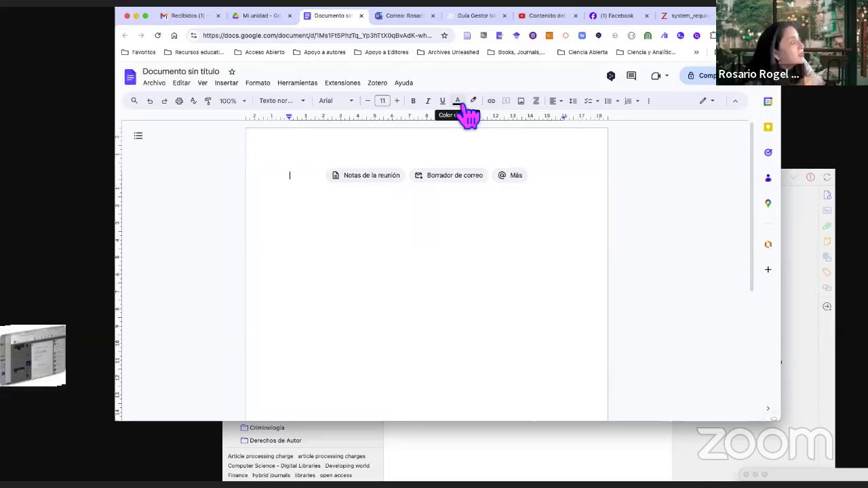
left_click(805, 191)
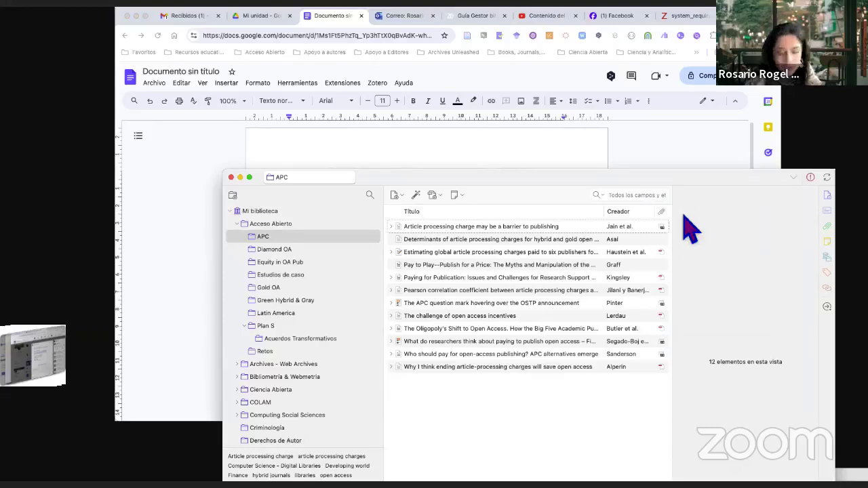
left_click(323, 118)
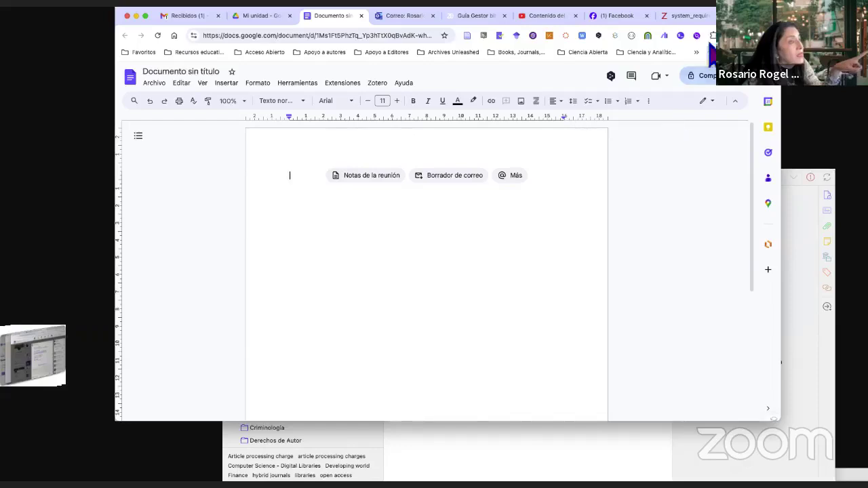
Save the Zotero System Requirements web page to the APC collection with the Zotero Connector extension
left_click(688, 16)
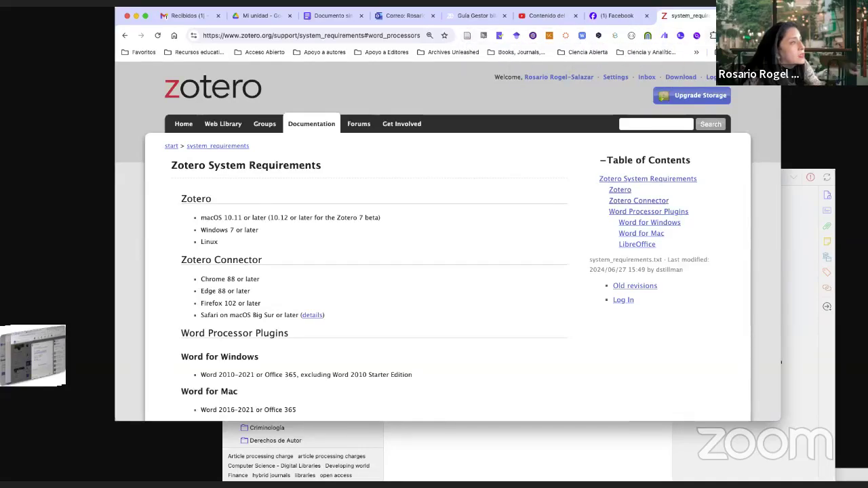
left_click(712, 35)
scroll(640, 194, "down", 3)
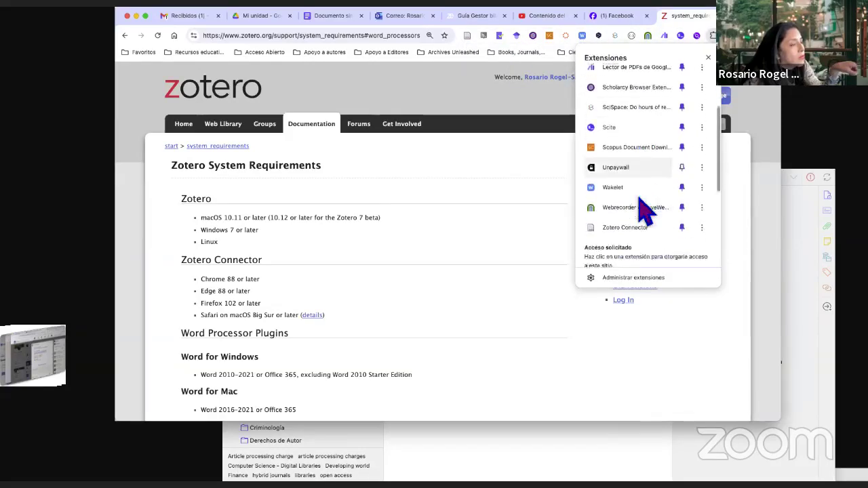
scroll(645, 212, "down", 1)
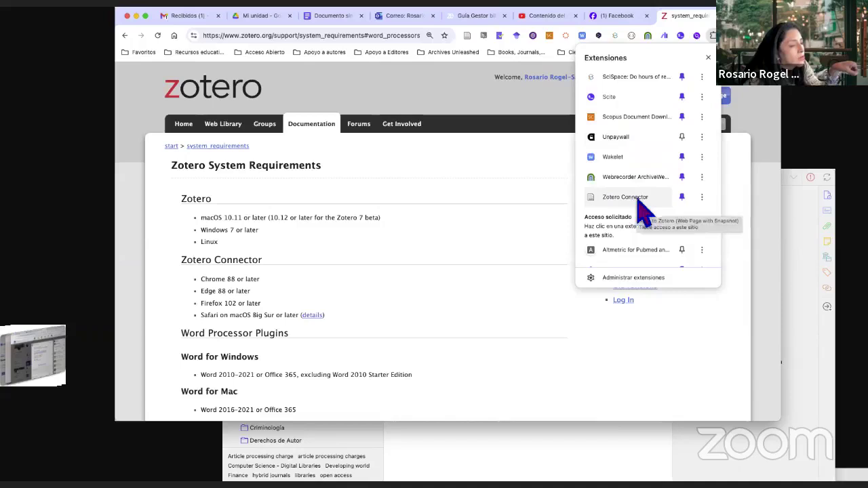
left_click(636, 198)
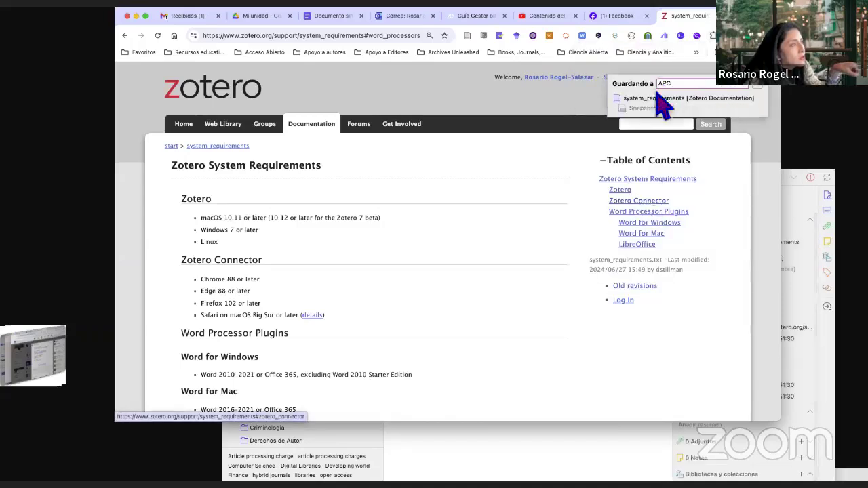
Open the Zotero home page and the browser's extension manager, search for "zotero" and examine the Zotero Connector entry
left_click(570, 78)
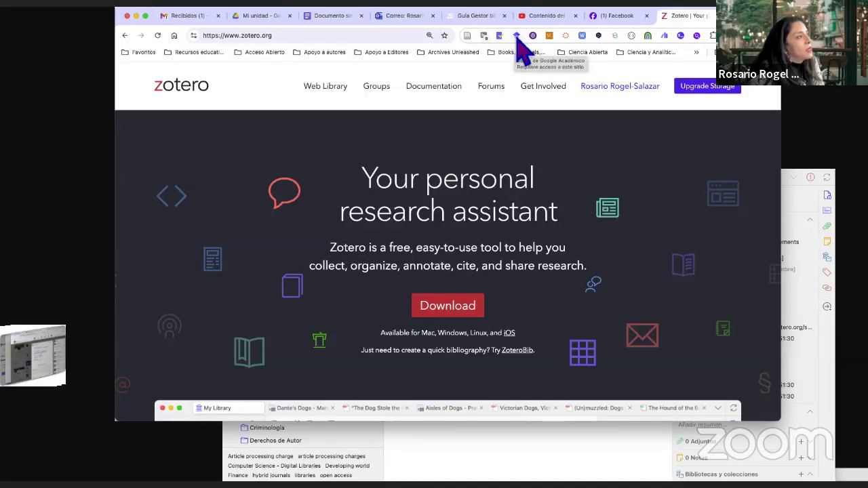
left_click(713, 36)
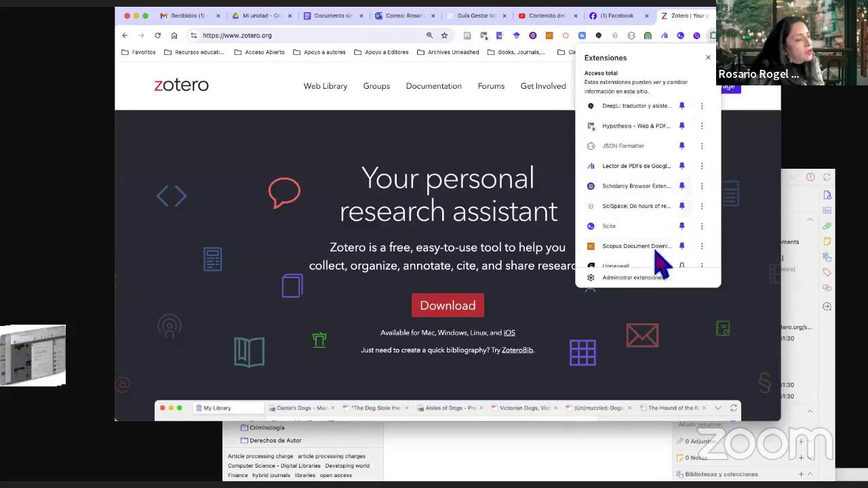
scroll(652, 272, "down", 1)
left_click(616, 278)
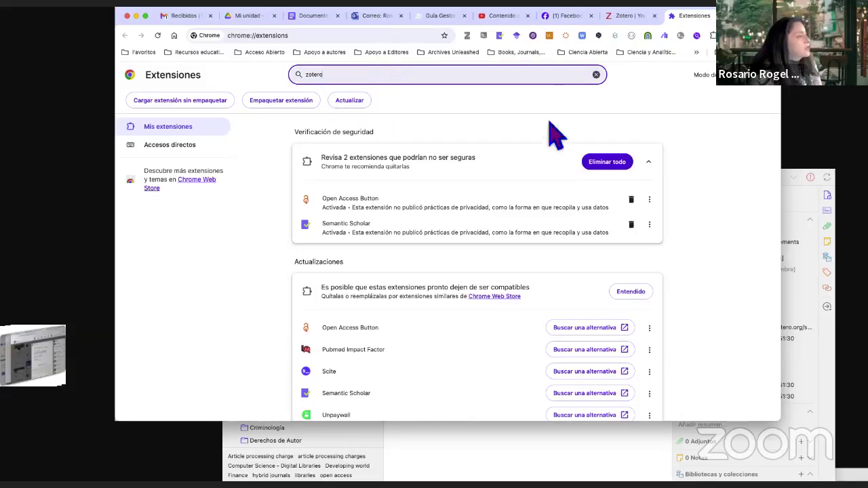
scroll(384, 234, "down", 5)
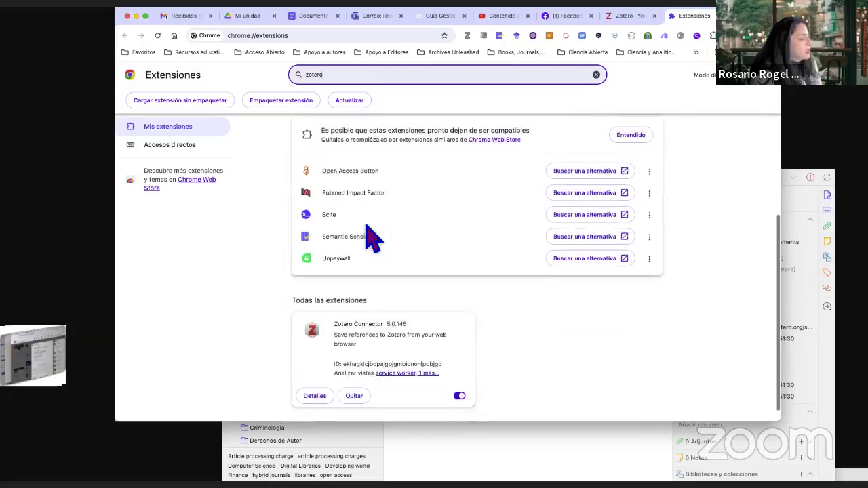
scroll(233, 372, "down", 1)
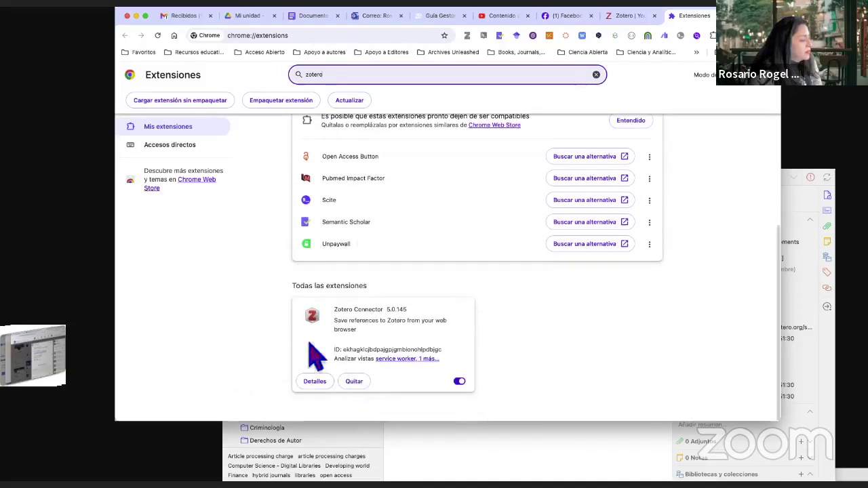
Return to the Zotero website, open its Documentation page and skim the full list of help topics
left_click(594, 329)
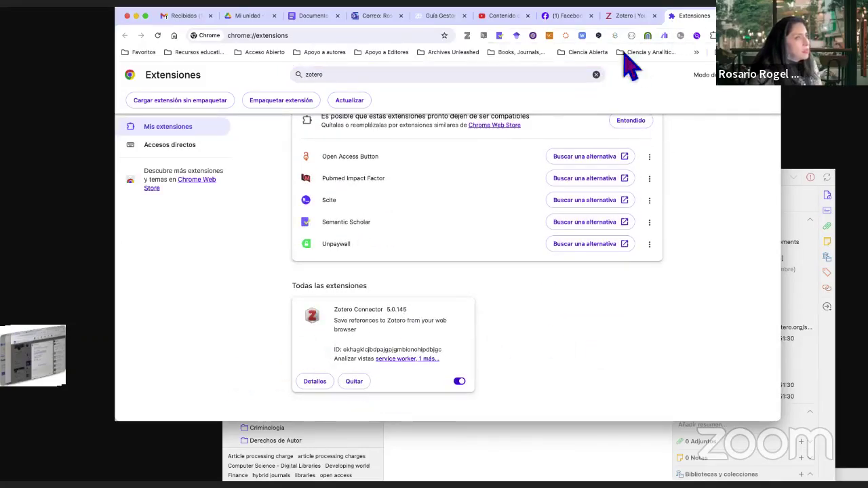
left_click(628, 16)
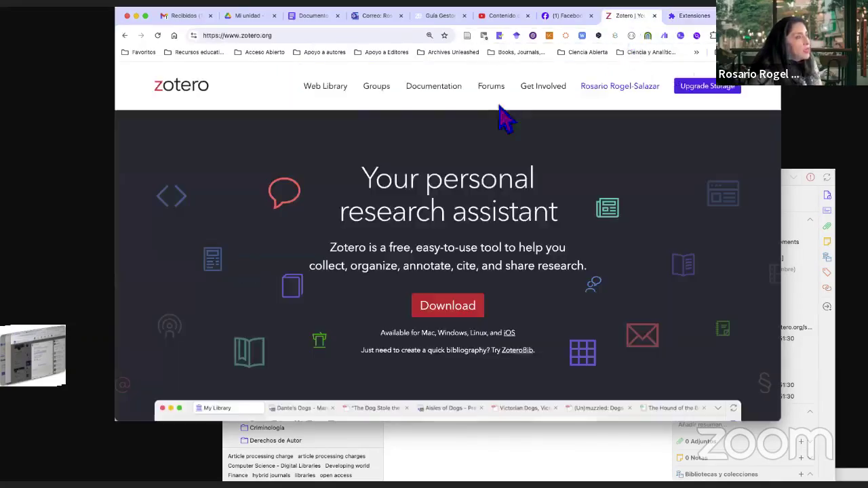
left_click(434, 87)
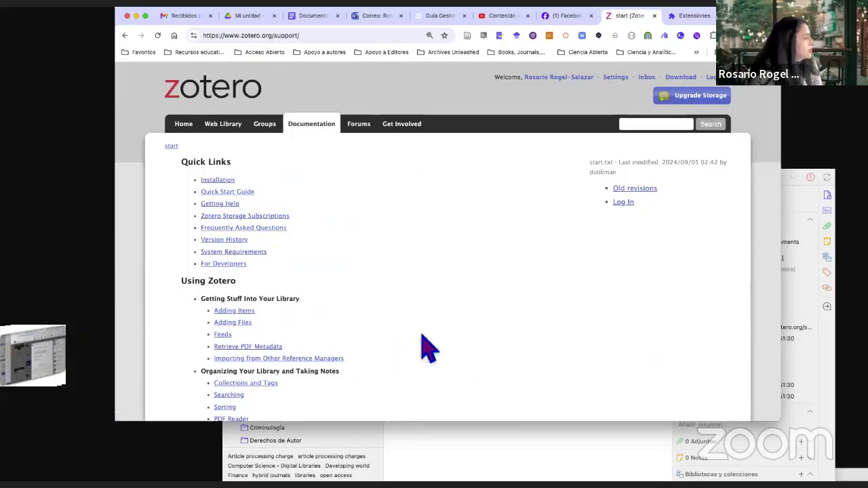
scroll(424, 370, "down", 3)
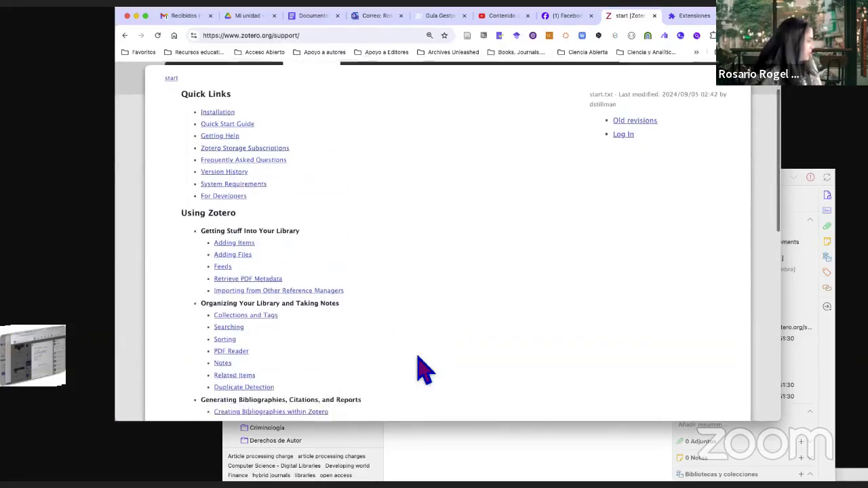
scroll(424, 370, "down", 5)
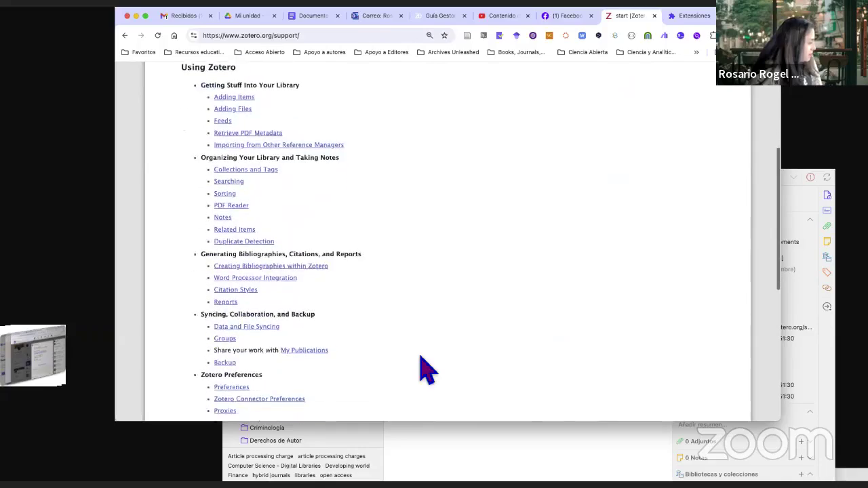
scroll(420, 358, "down", 2)
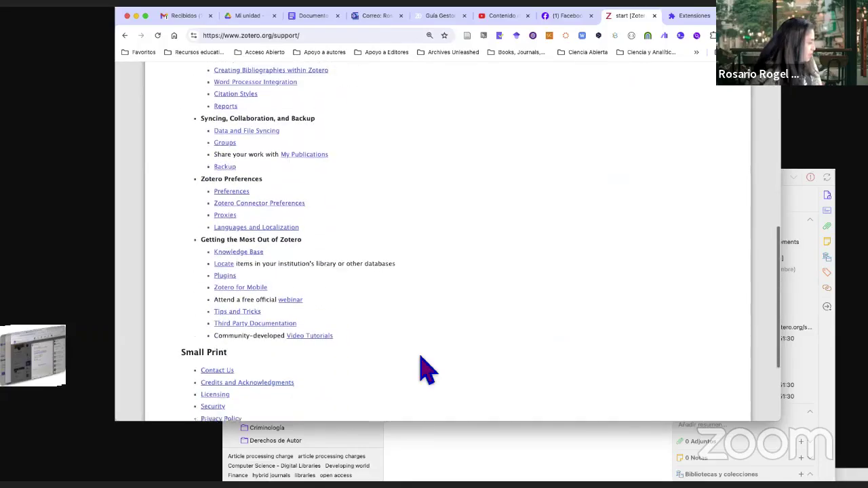
scroll(419, 359, "up", 6)
scroll(420, 370, "up", 3)
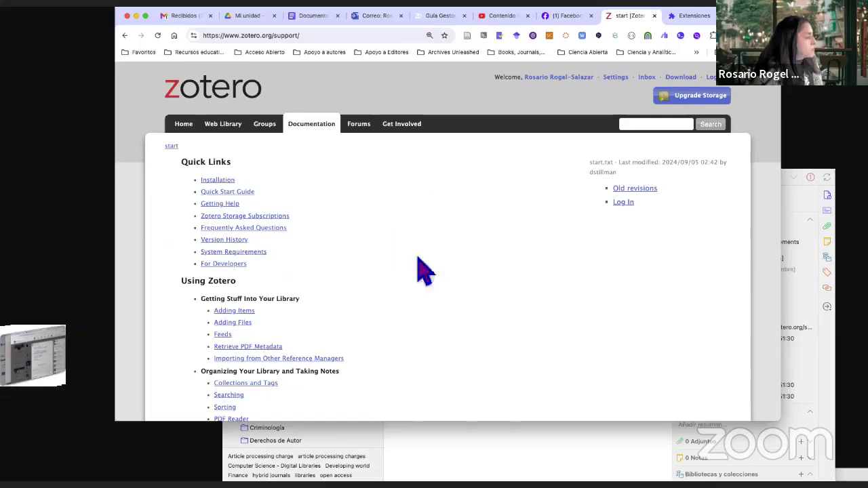
Examine the Using Zotero documentation topics, from adding items and organizing the library through bibliographies, syncing, preferences and plugins
scroll(522, 317, "down", 1)
scroll(521, 317, "down", 3)
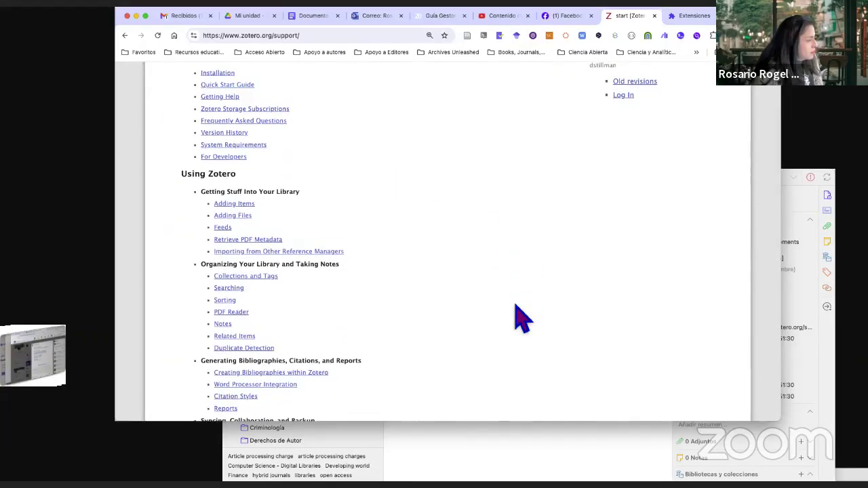
scroll(522, 317, "down", 1)
scroll(521, 316, "down", 2)
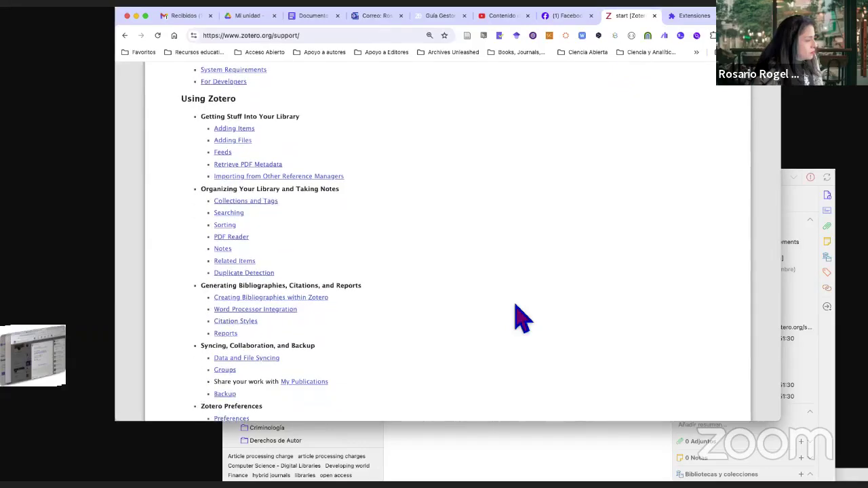
scroll(521, 317, "down", 1)
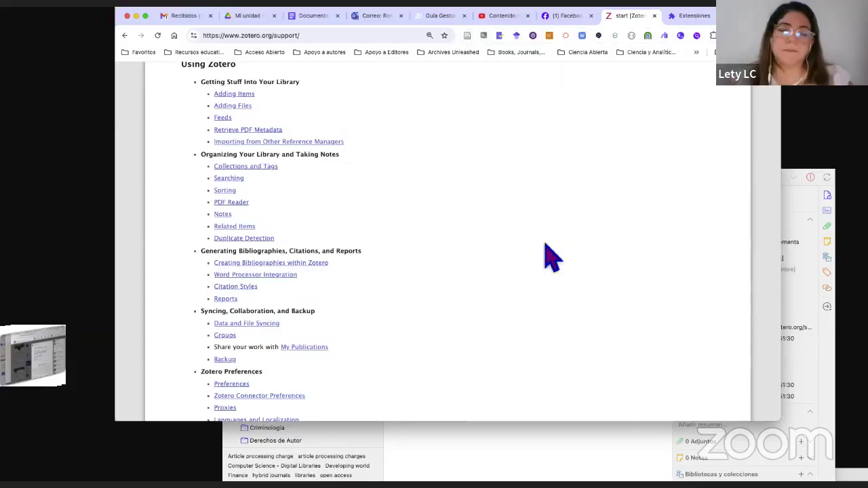
scroll(546, 247, "down", 1)
scroll(551, 256, "down", 1)
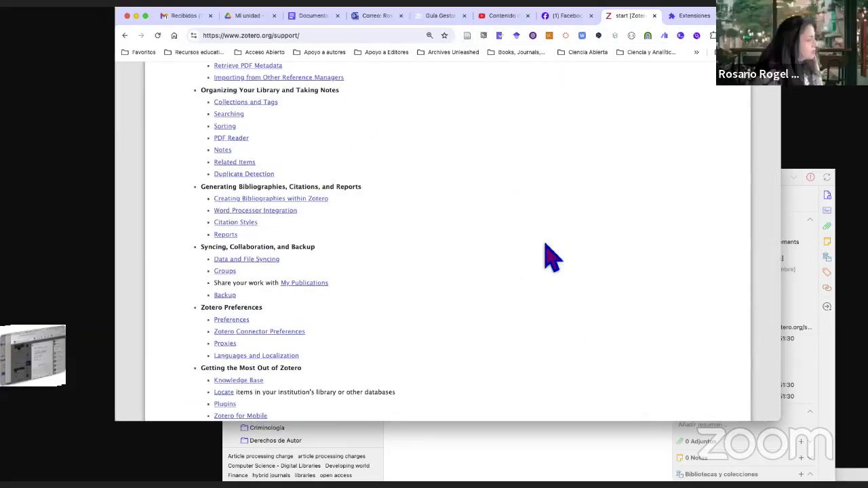
scroll(551, 256, "down", 2)
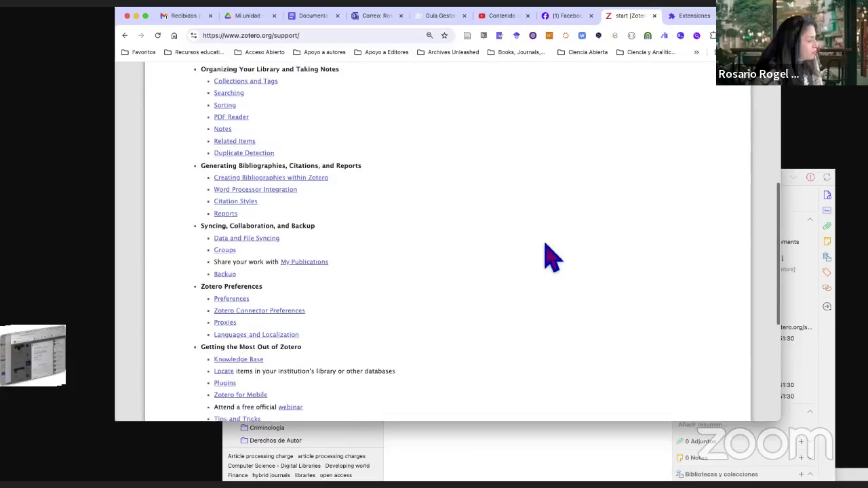
scroll(551, 256, "down", 4)
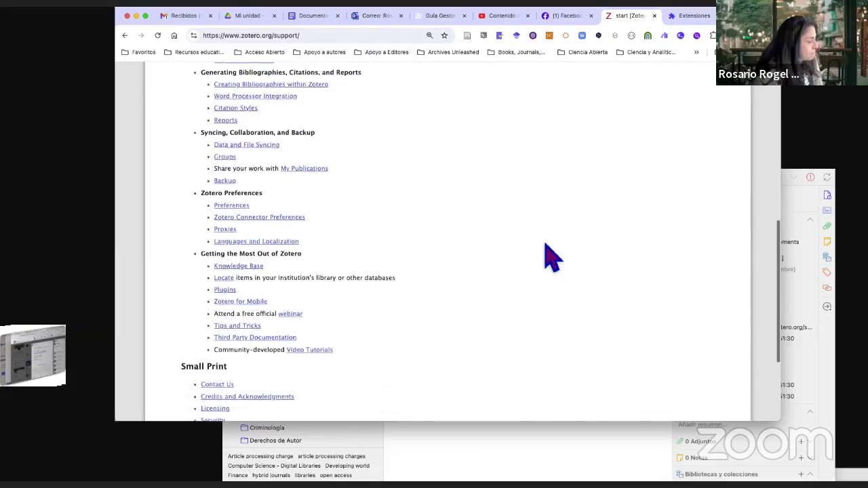
scroll(551, 257, "down", 2)
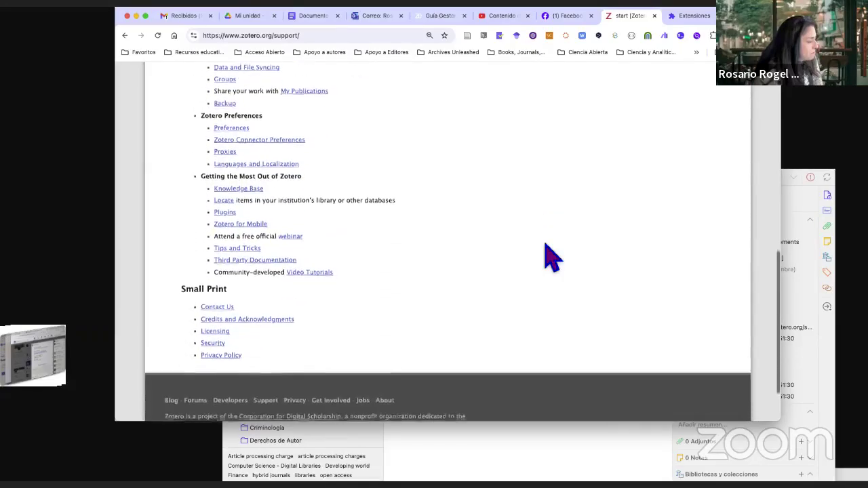
scroll(551, 257, "up", 5)
scroll(551, 257, "up", 10)
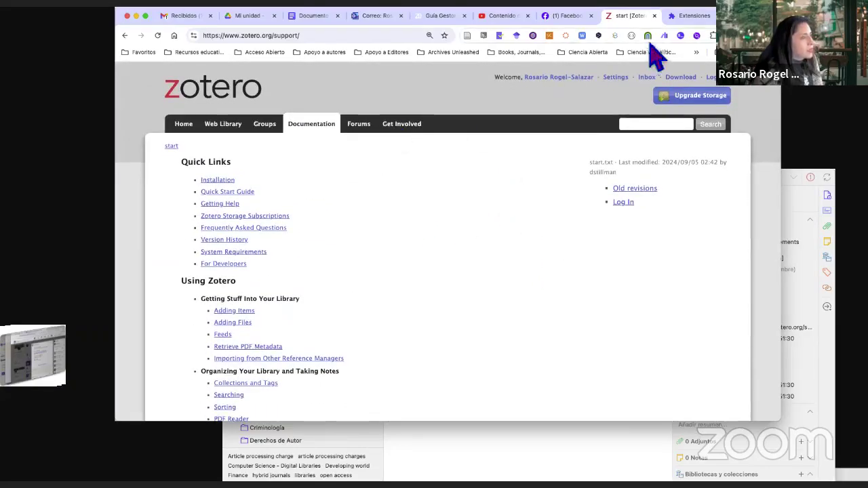
Check the browser's extension list, then open the Word Processor Integration documentation and review its plugin guides and installation notes
left_click(712, 35)
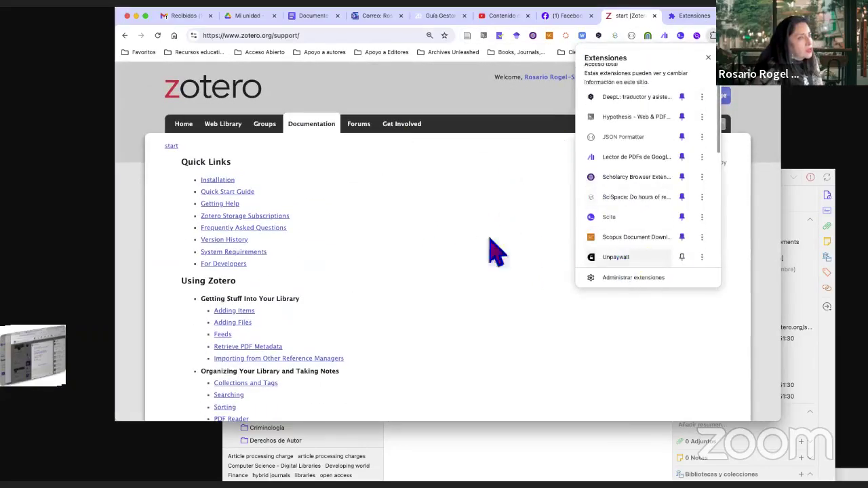
left_click(471, 102)
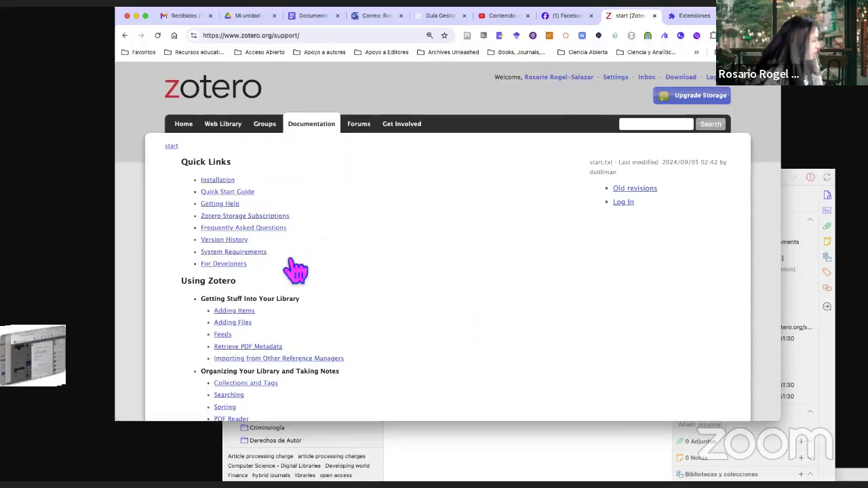
scroll(481, 407, "down", 3)
scroll(483, 409, "down", 2)
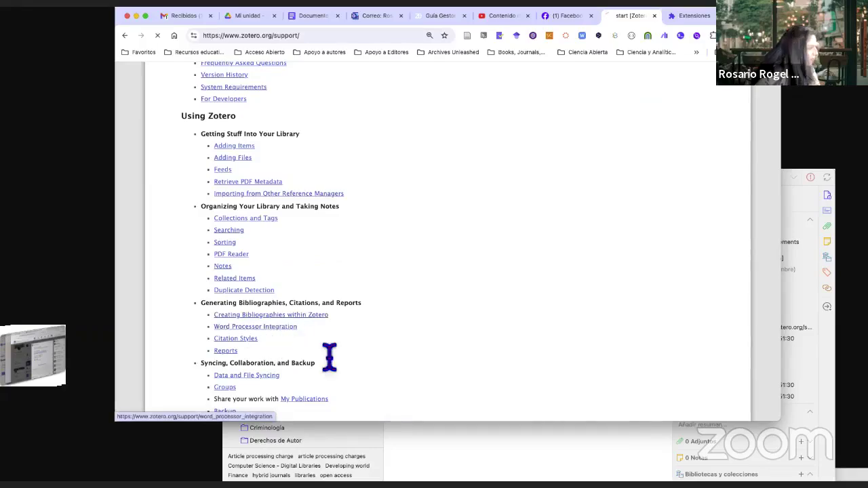
scroll(312, 312, "down", 3)
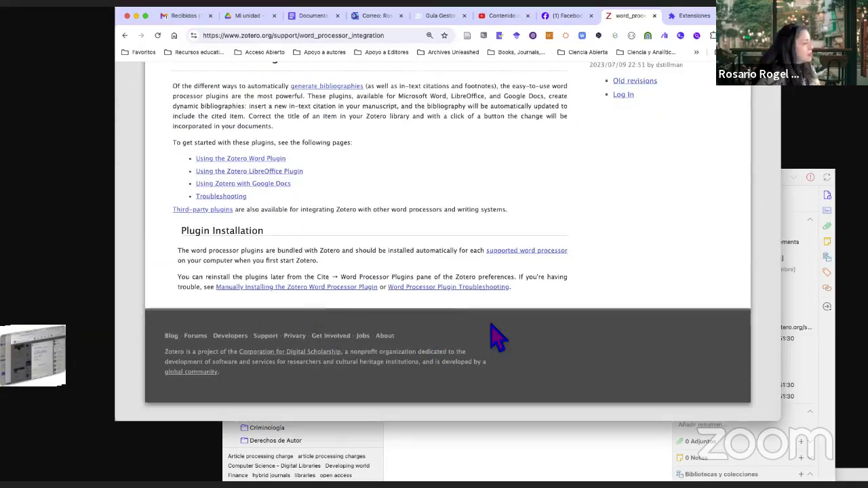
scroll(492, 325, "up", 3)
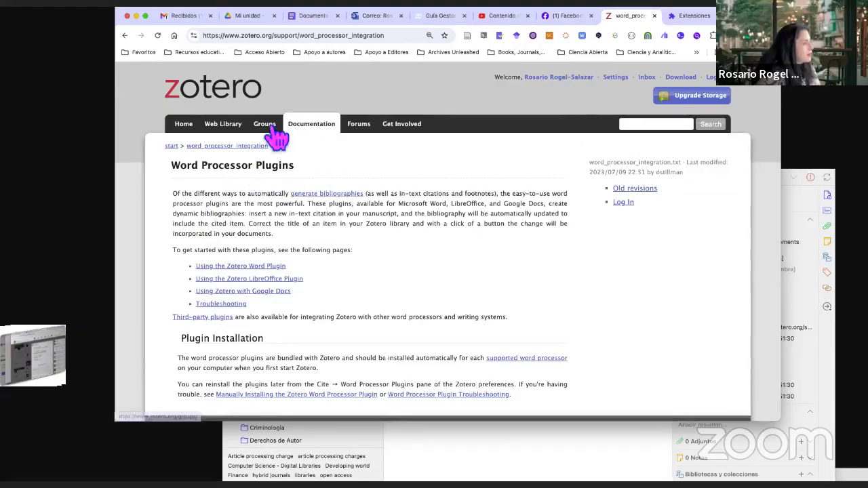
Save the Word Processor Plugins page to the APC collection with the Zotero Connector, check it in the desktop library and return to the browser
left_click(467, 36)
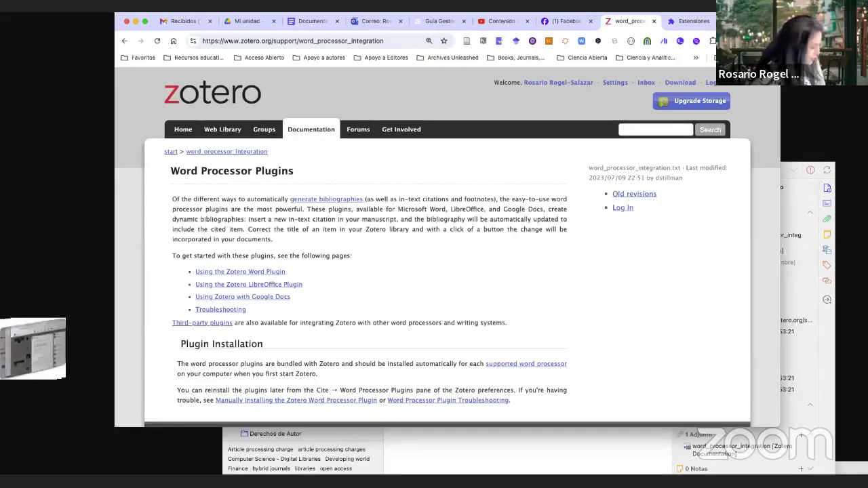
left_click(364, 463)
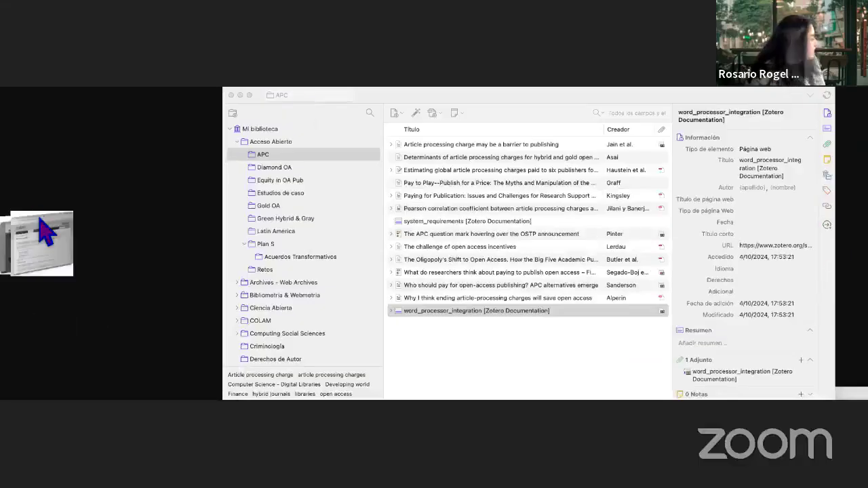
left_click(42, 220)
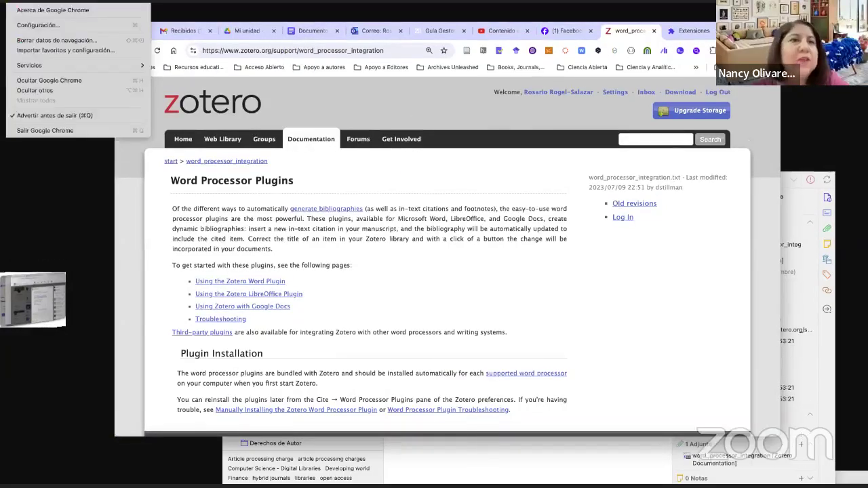
left_click(443, 115)
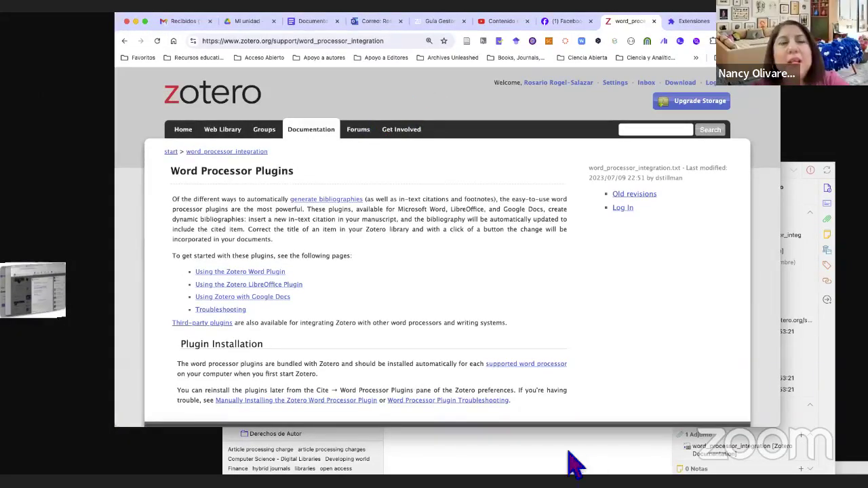
Bring the Zotero desktop library to the front and launch its browser connector installation page
left_click(543, 450)
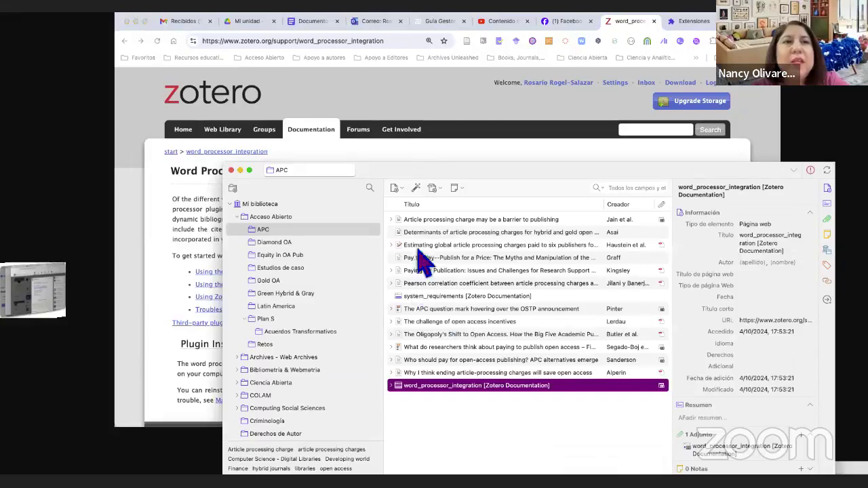
double_click(448, 186)
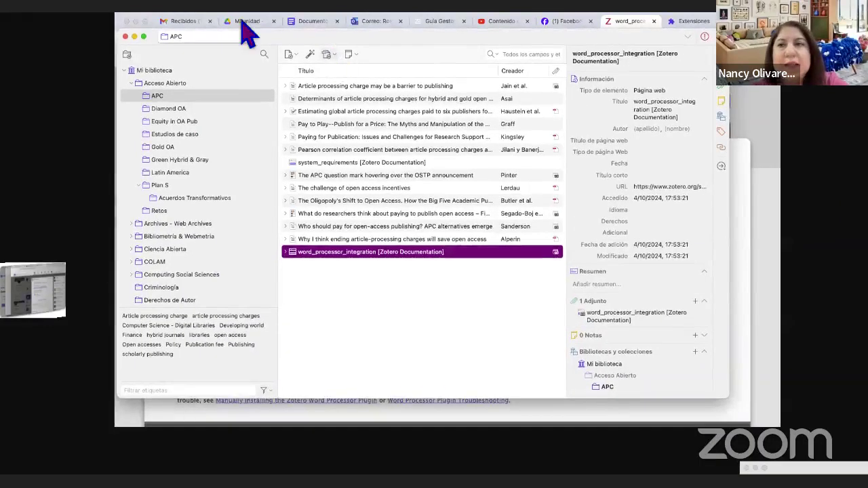
left_click(135, 2)
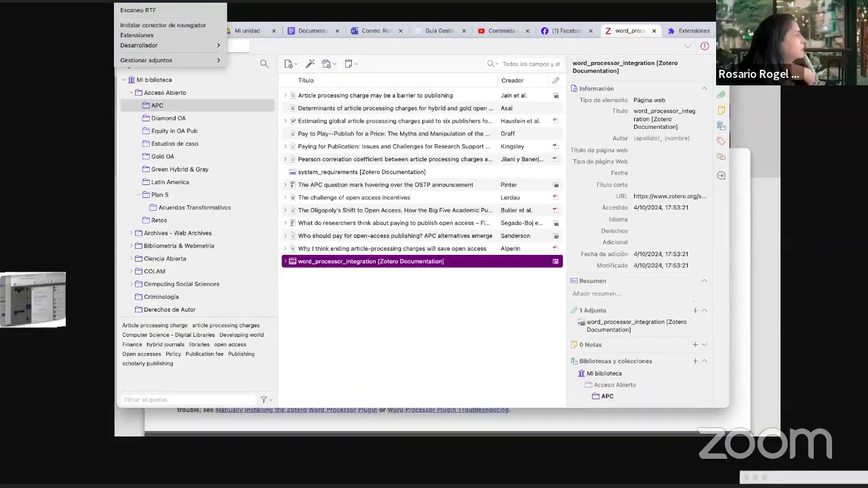
left_click(175, 33)
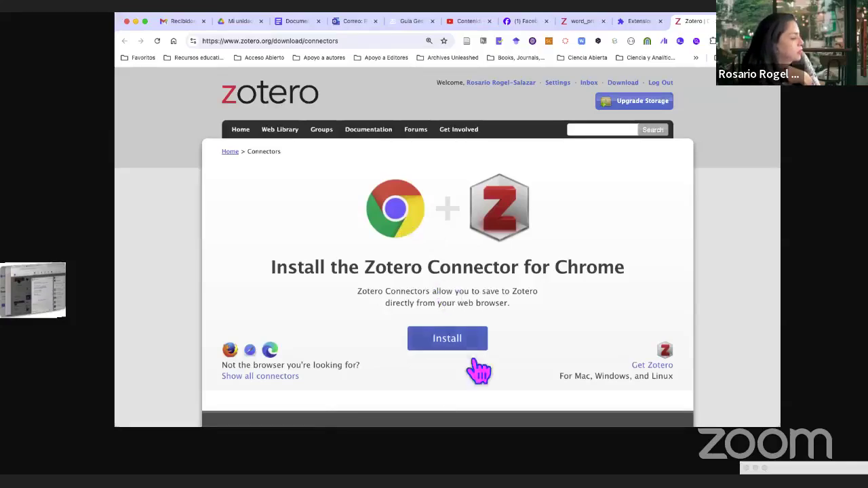
Show all available Zotero connectors on the download page and examine the Firefox, Edge and Safari options
scroll(378, 370, "down", 2)
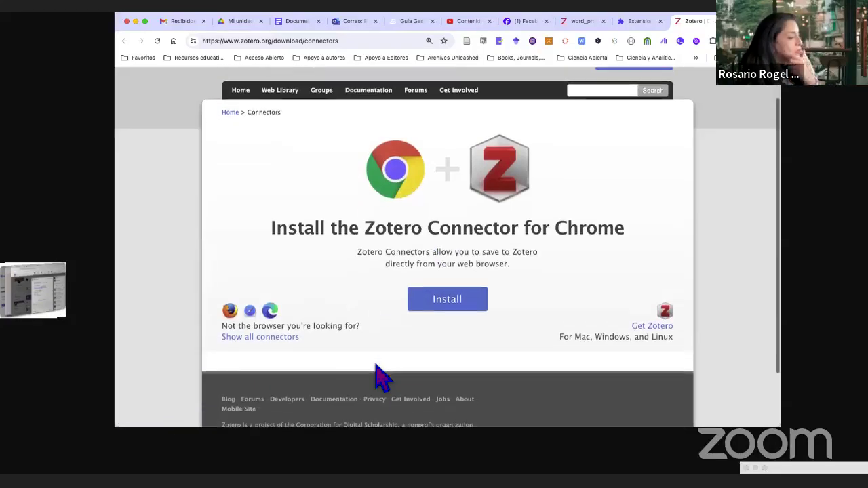
left_click(261, 336)
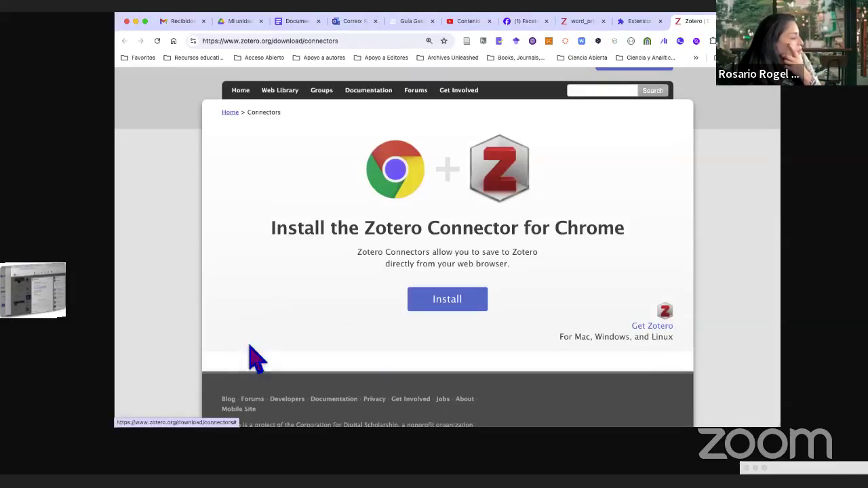
scroll(253, 338, "down", 5)
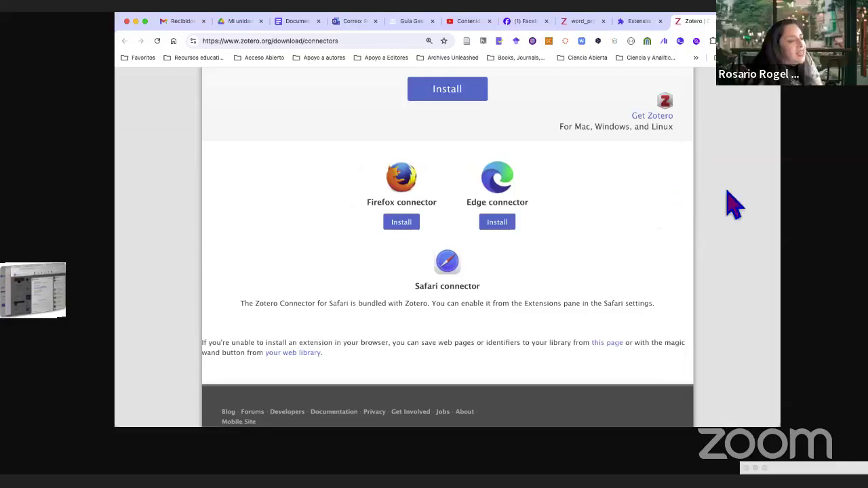
scroll(744, 210, "up", 5)
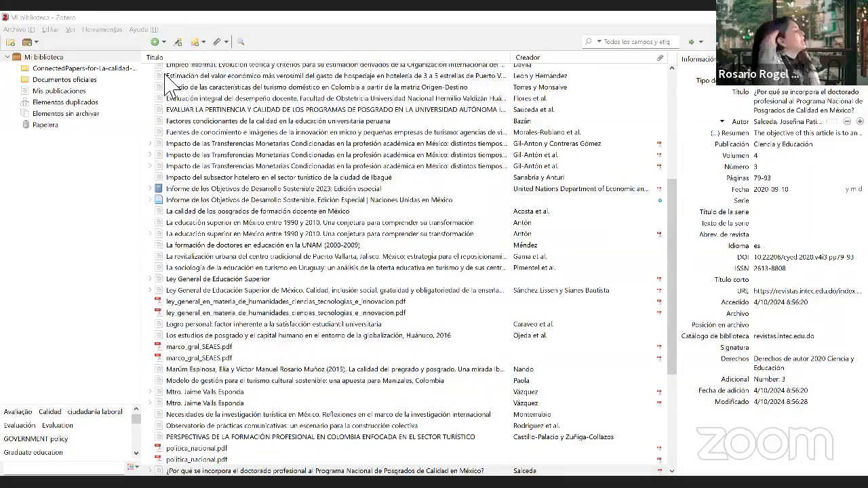
Start the browser connector installation from the other shared Zotero desktop library, then return to that library window
left_click(100, 31)
left_click(103, 30)
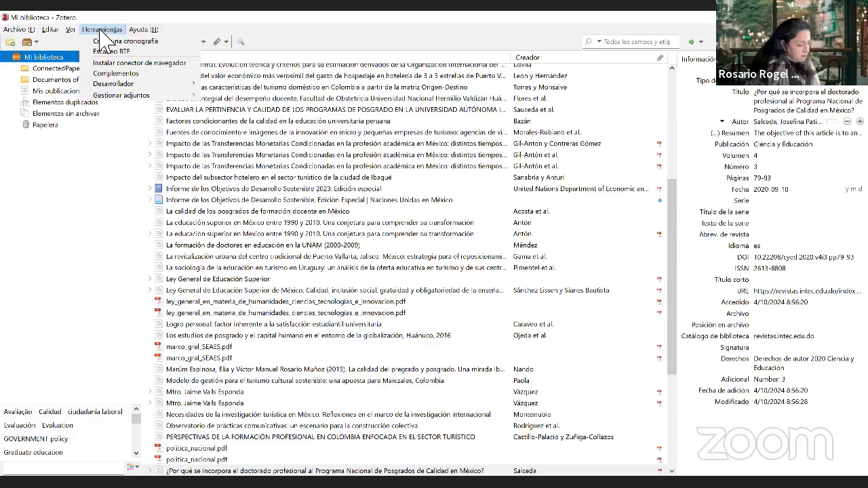
left_click(144, 63)
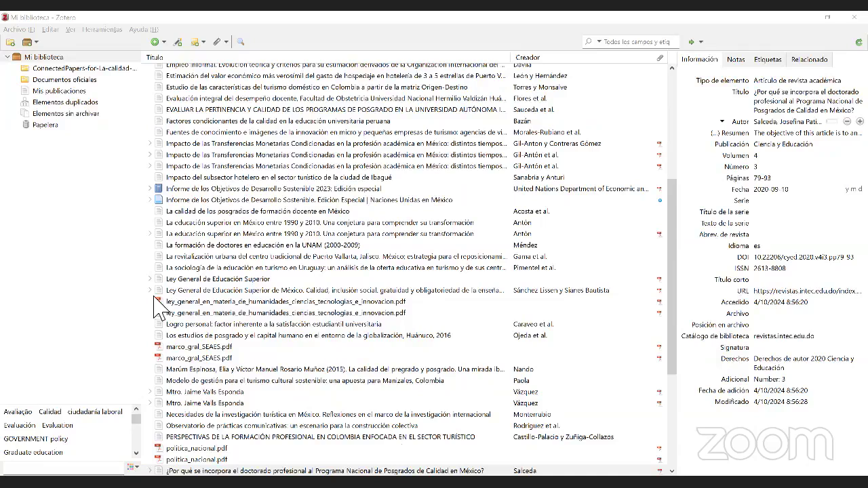
left_click(7, 181)
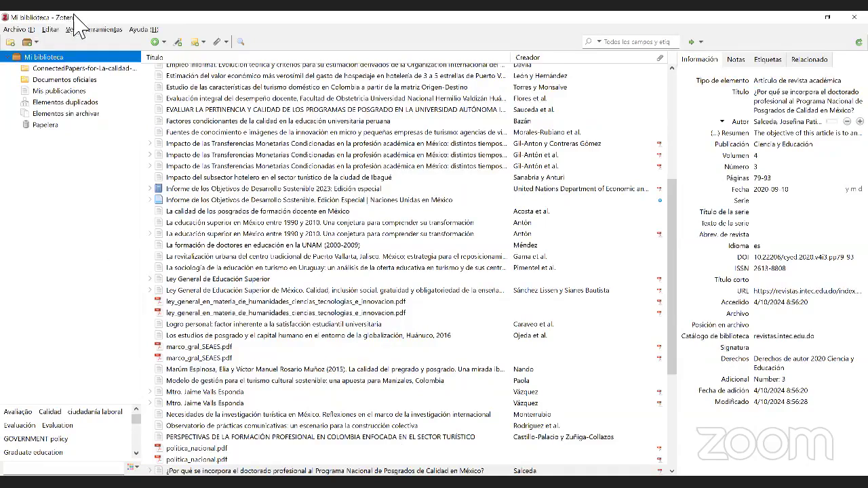
Launch the browser connector installation again from the shared Zotero desktop library
left_click(100, 30)
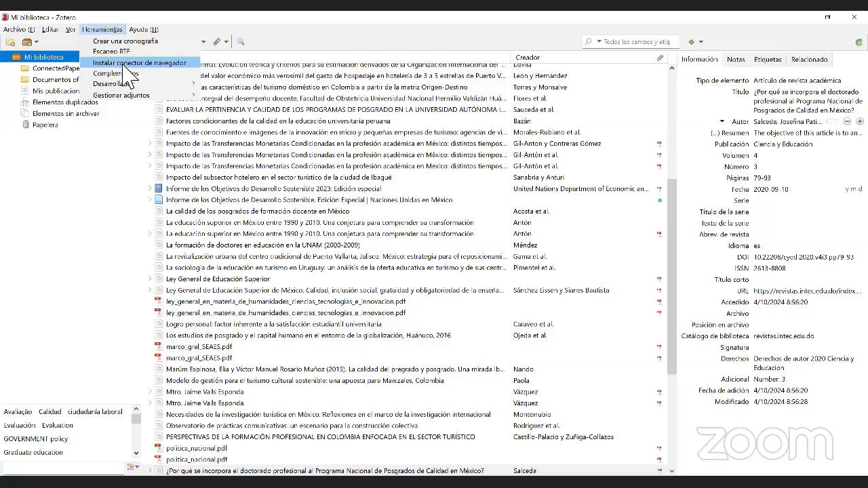
left_click(124, 64)
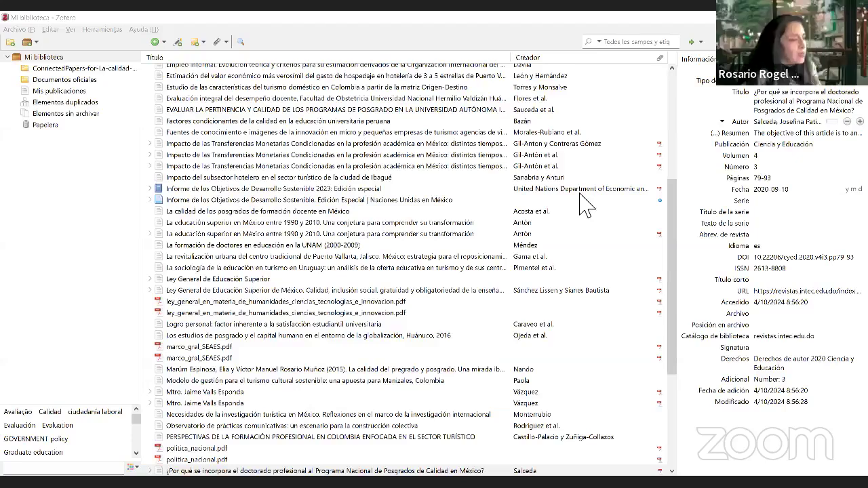
left_click(686, 273)
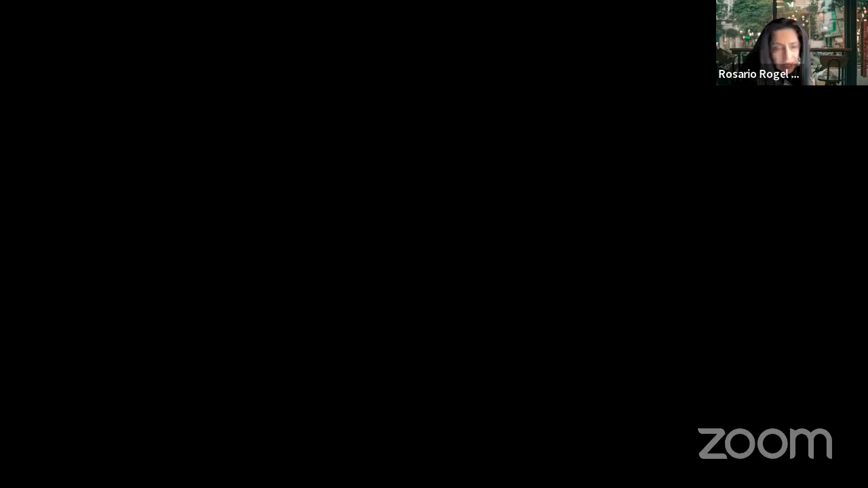
Return to the browser's Zotero website and go through its home page to the download page for Zotero 7 and the Connector
key("ctrl+shift+Tab")
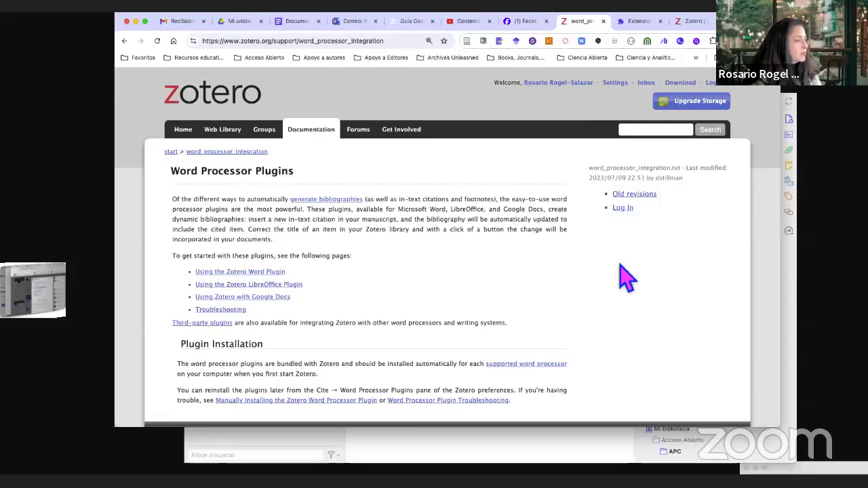
left_click(231, 130)
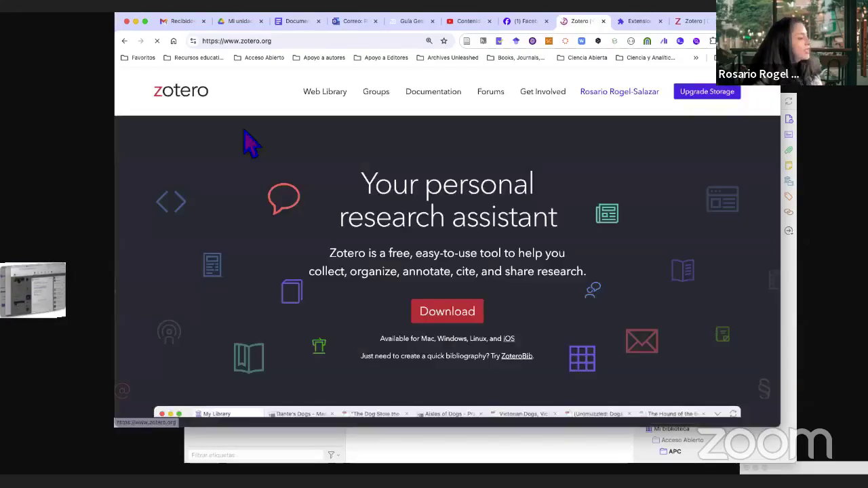
left_click(451, 314)
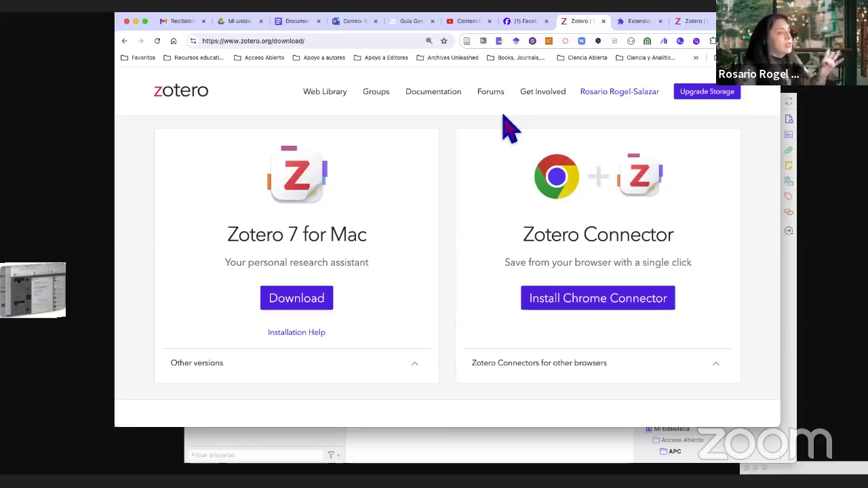
Show the Chrome connector installation page, then return from the Zotero download page to the site's home page
left_click(693, 26)
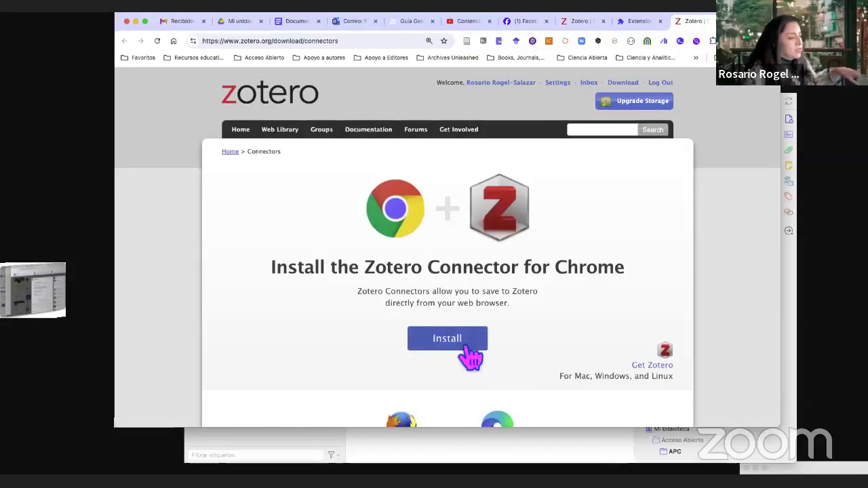
left_click(467, 22)
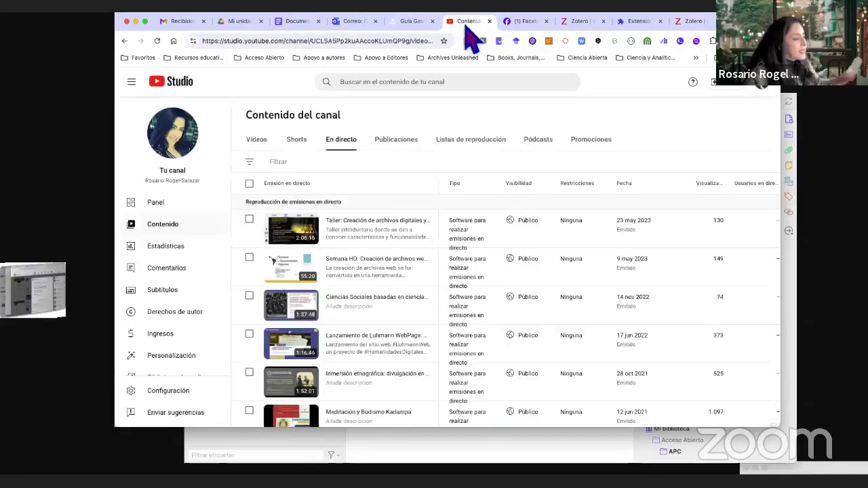
left_click(581, 22)
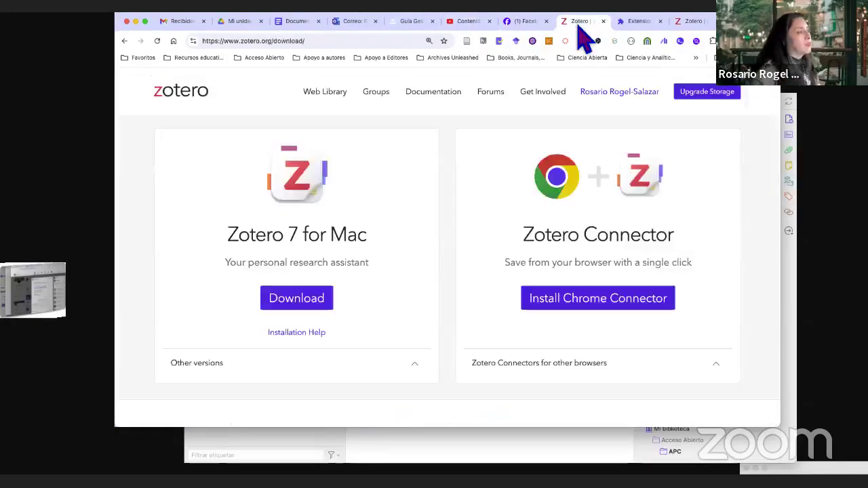
left_click(201, 101)
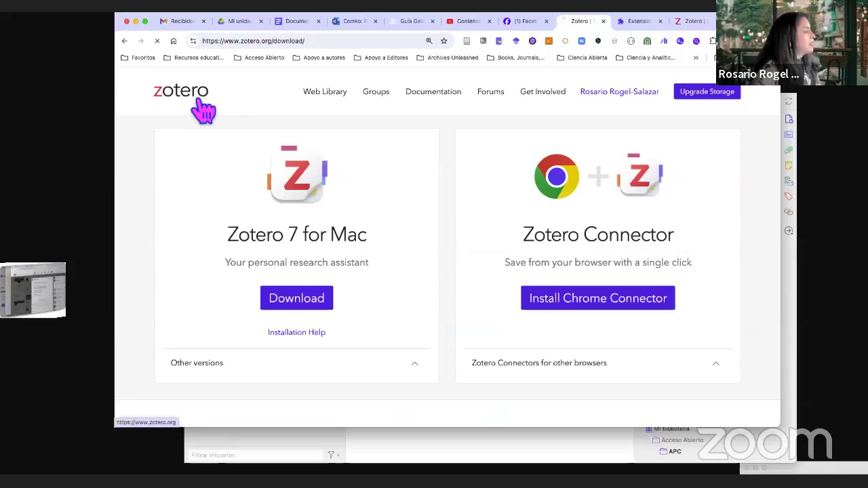
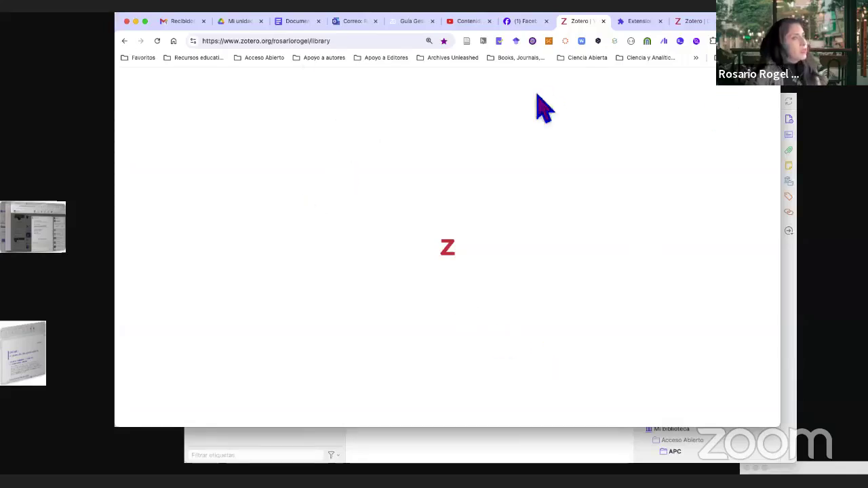
Reload the Zotero web library and show how My Library and its Acceso Abierto collection expand and collapse
left_click(157, 42)
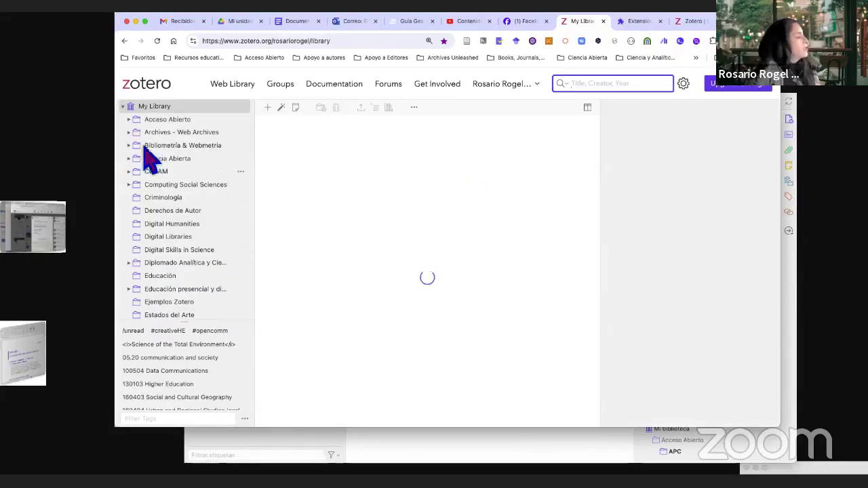
left_click(125, 108)
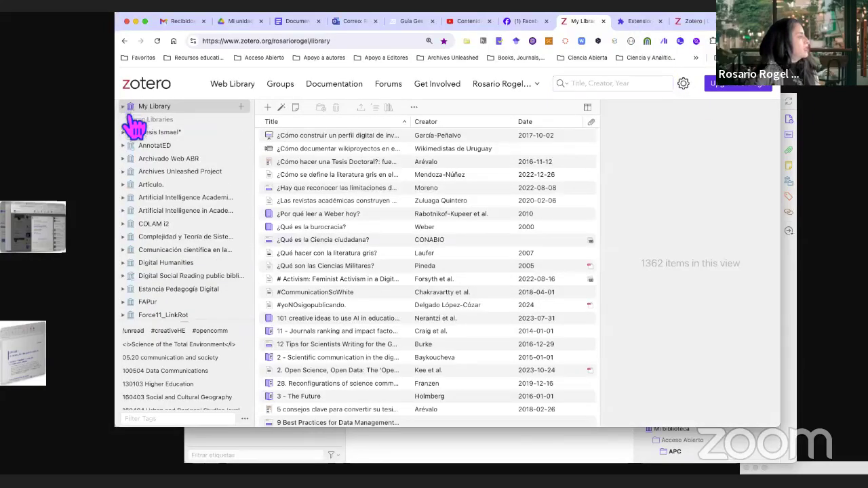
left_click(129, 109)
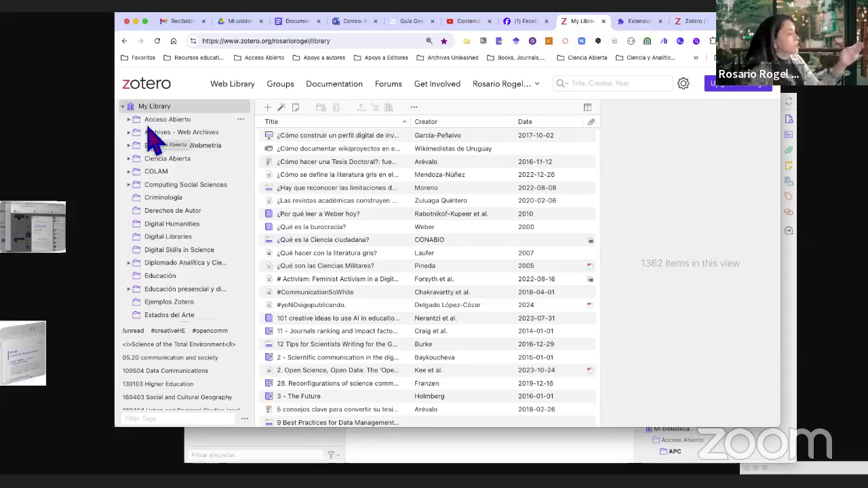
left_click(128, 120)
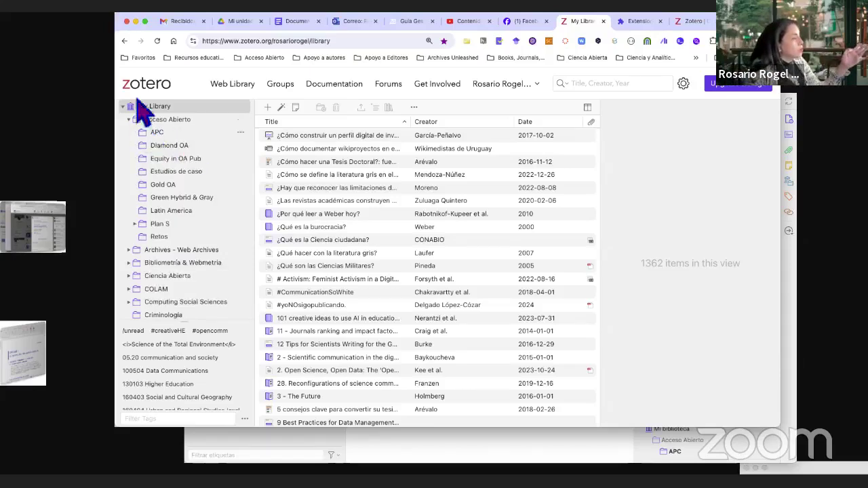
left_click(129, 120)
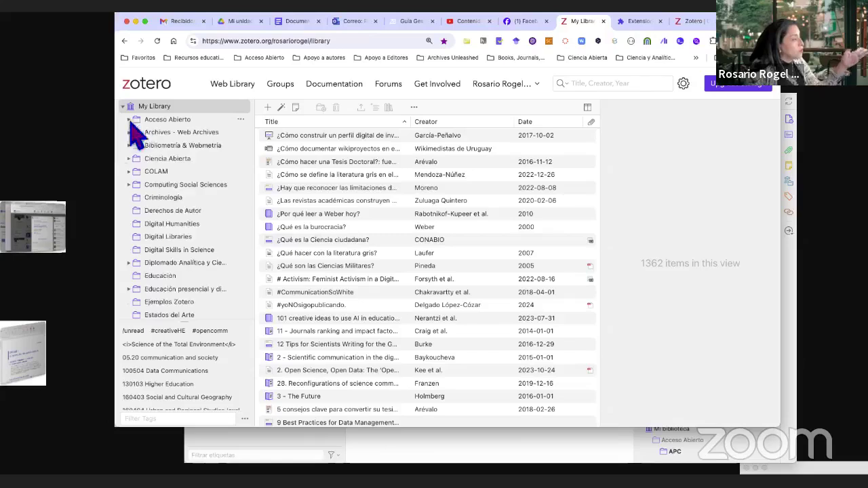
Examine the subcollections of Ciencia Abierta, including those nested under OER, and collapse both again
left_click(130, 160)
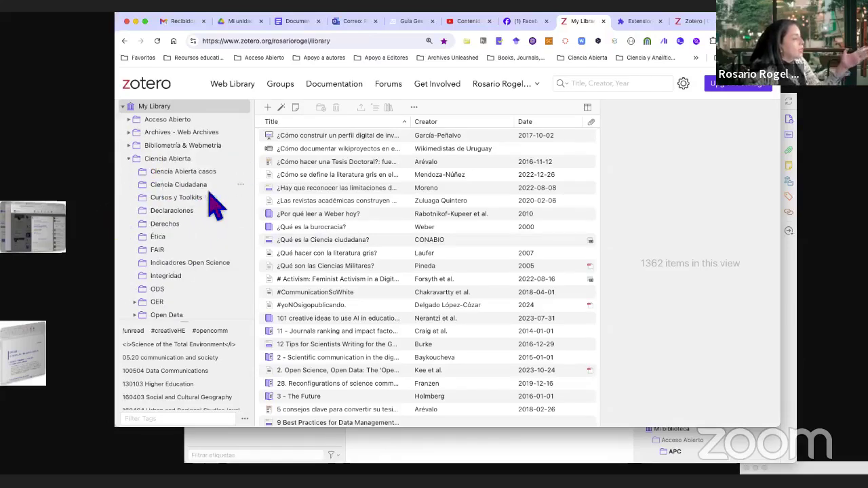
scroll(163, 265, "down", 3)
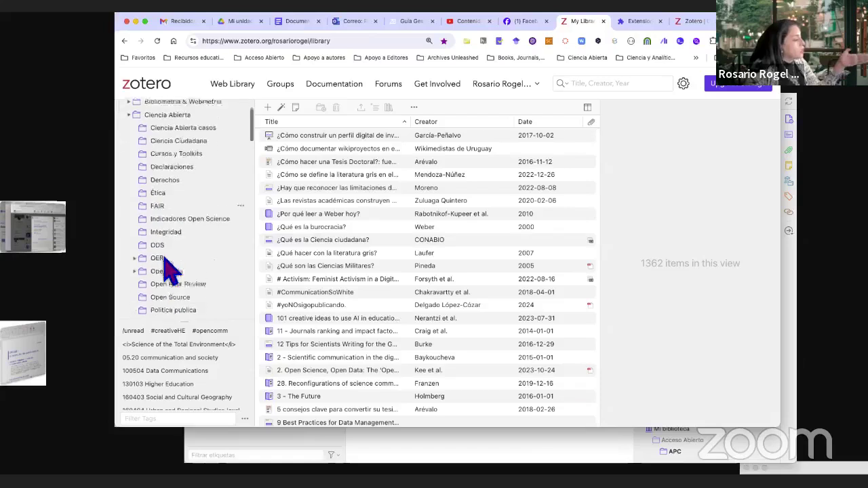
left_click(135, 237)
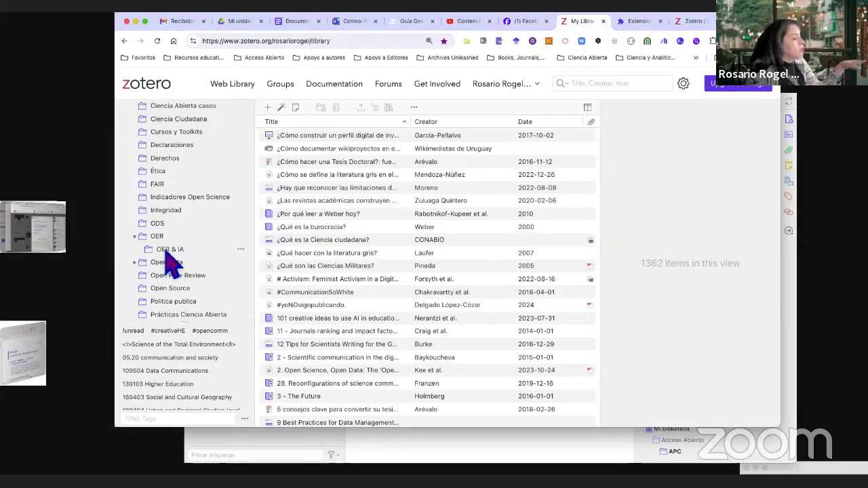
left_click(135, 237)
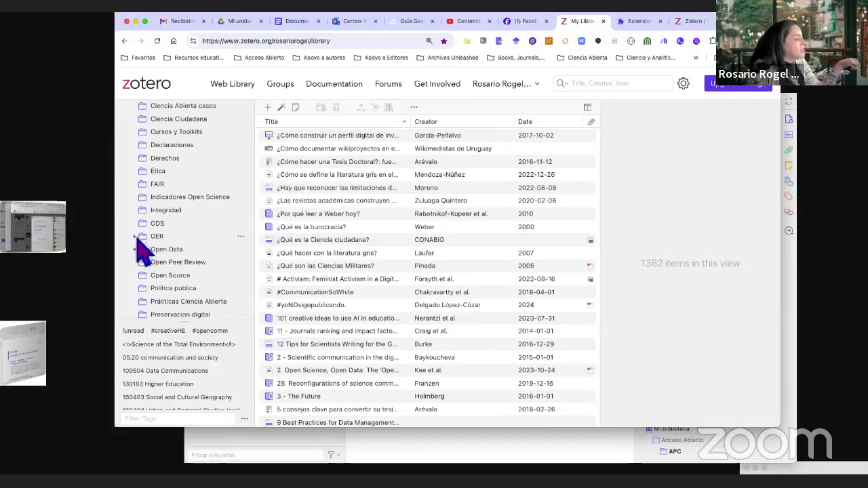
scroll(167, 203, "up", 3)
left_click(130, 159)
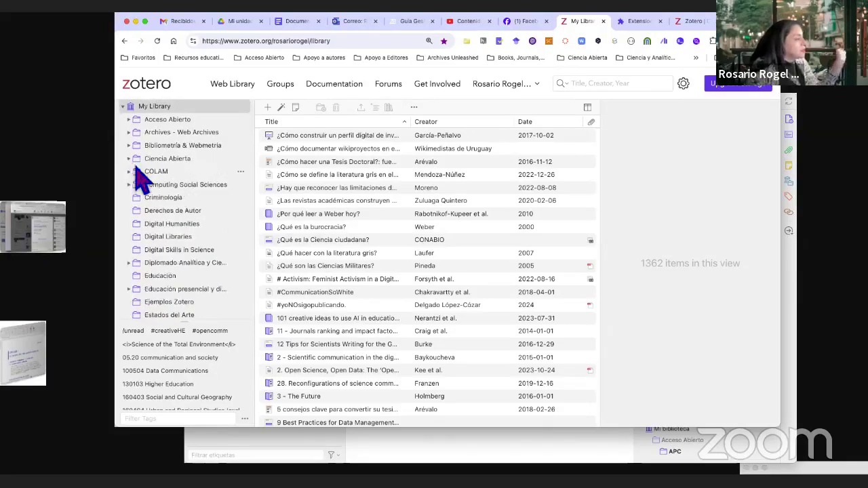
Look through the remaining My Library collections and view the contents of the Trash
scroll(164, 233, "down", 1)
scroll(166, 238, "down", 10)
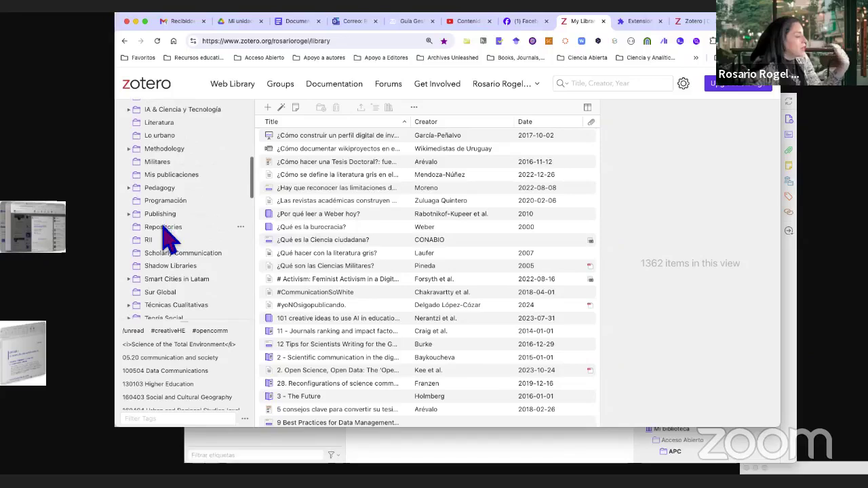
scroll(166, 238, "down", 5)
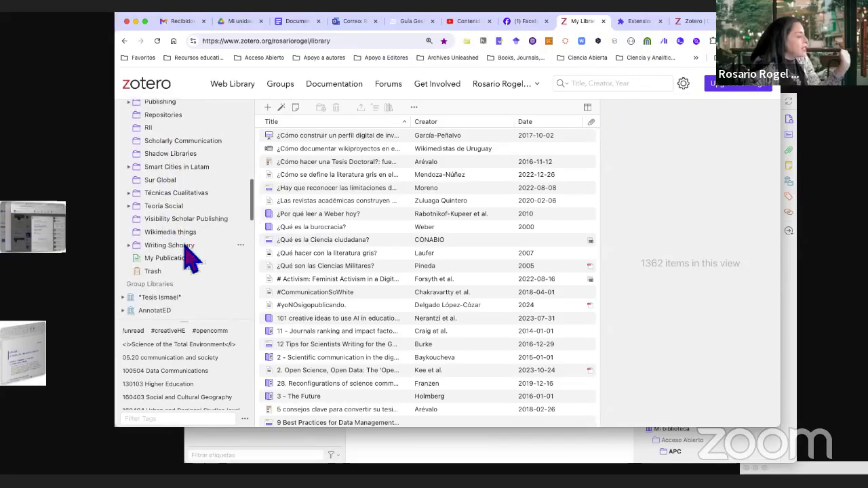
left_click(153, 273)
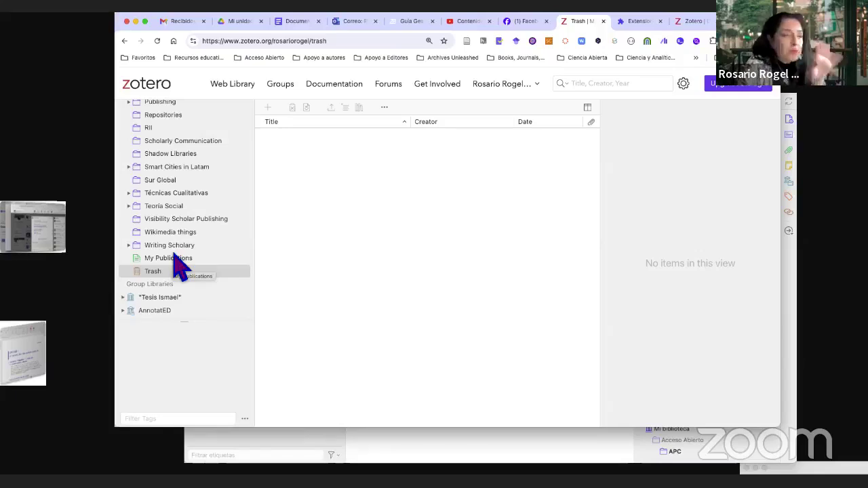
scroll(193, 207, "up", 10)
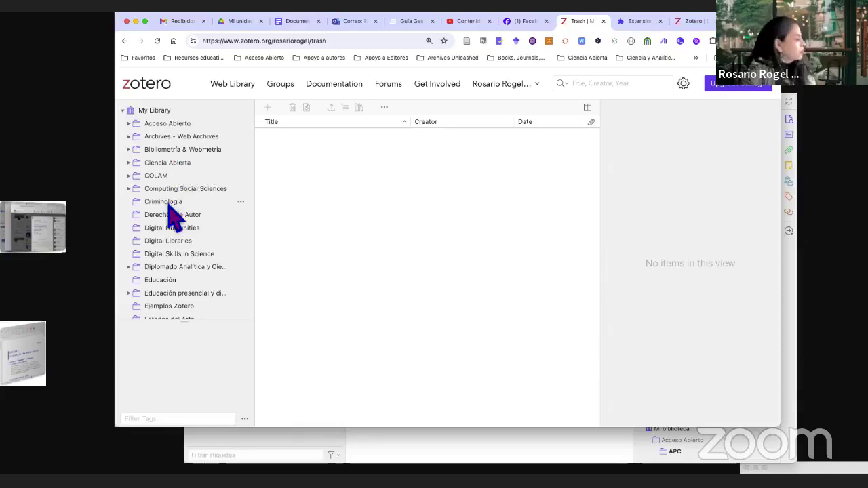
scroll(170, 217, "down", 10)
scroll(170, 251, "down", 5)
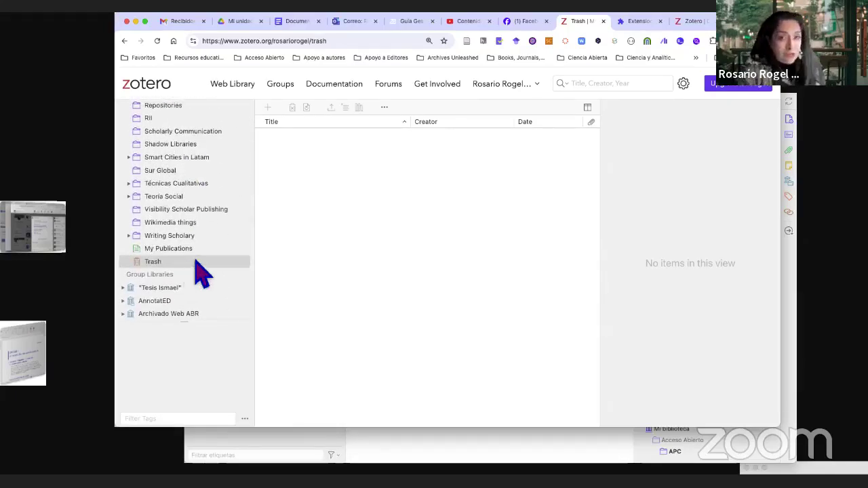
scroll(163, 250, "up", 2)
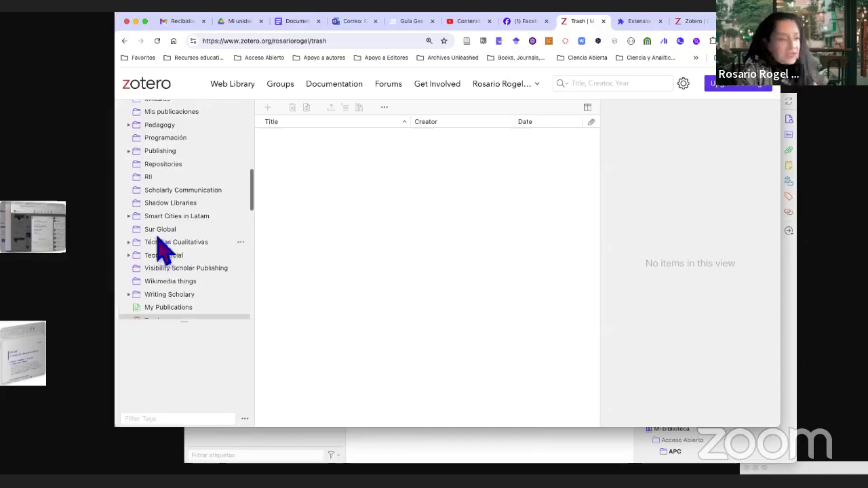
scroll(178, 136, "up", 10)
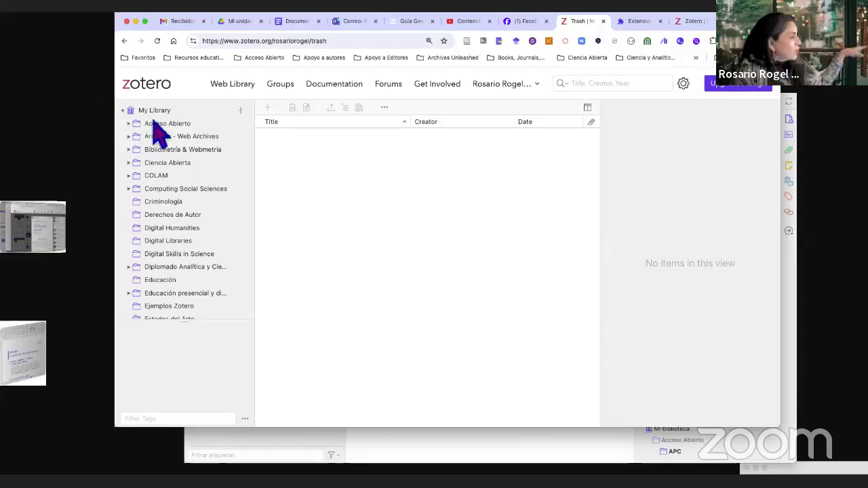
Collapse My Library to examine the list of group libraries, then open the Zotero Groups page
left_click(124, 111)
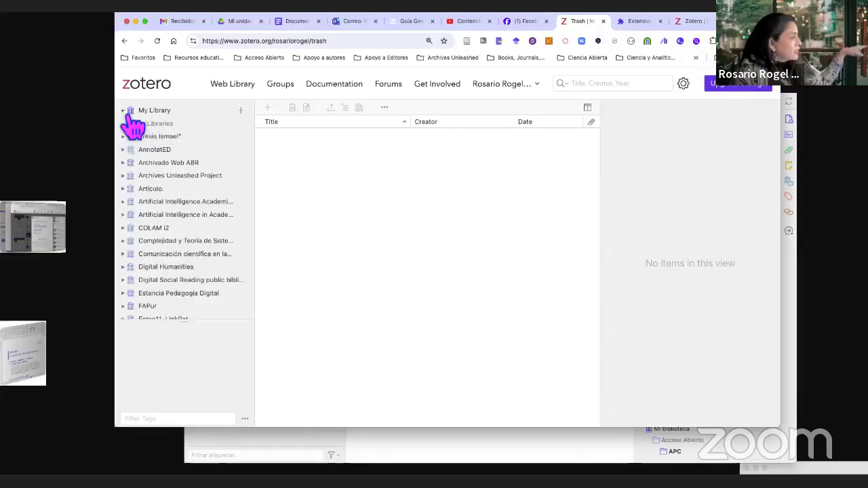
left_click(124, 111)
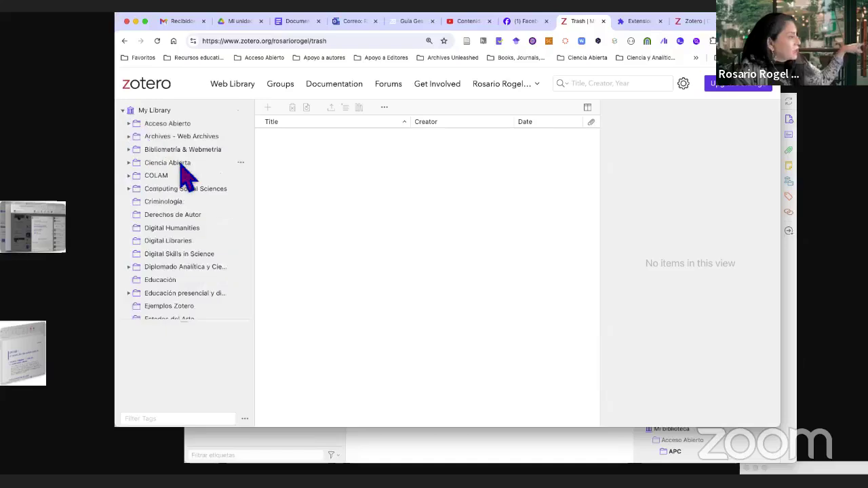
left_click(123, 111)
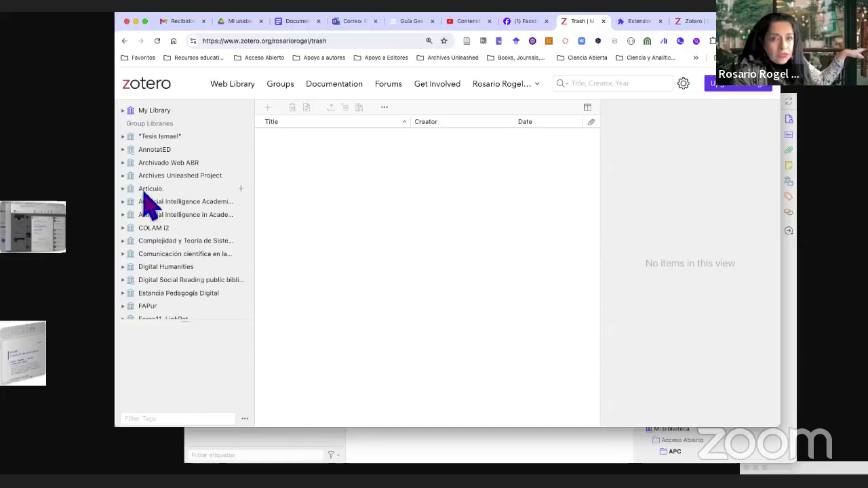
scroll(174, 236, "down", 2)
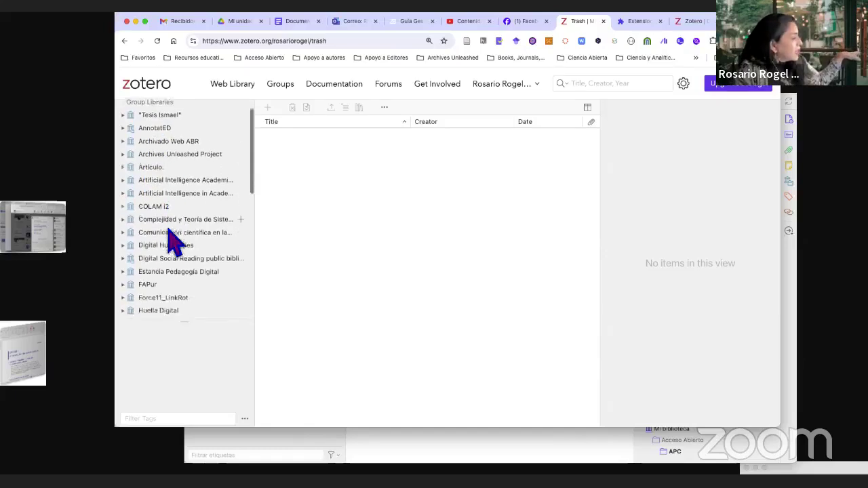
scroll(173, 241, "down", 4)
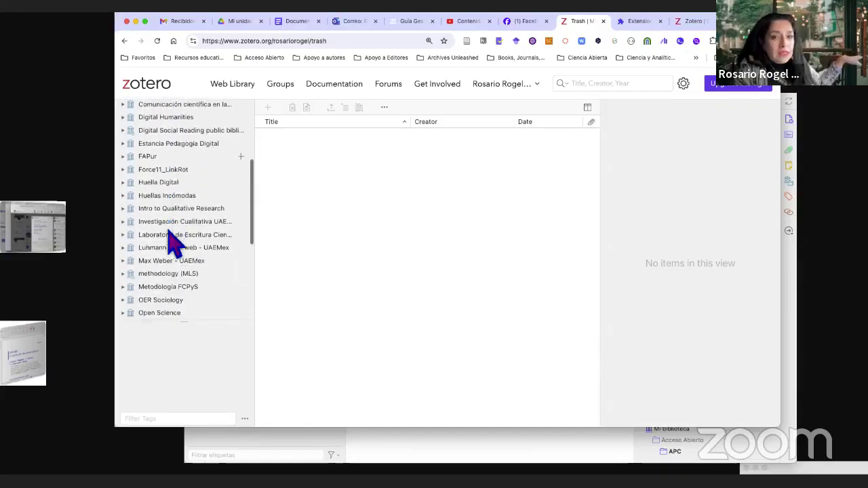
scroll(173, 241, "down", 4)
scroll(175, 244, "up", 10)
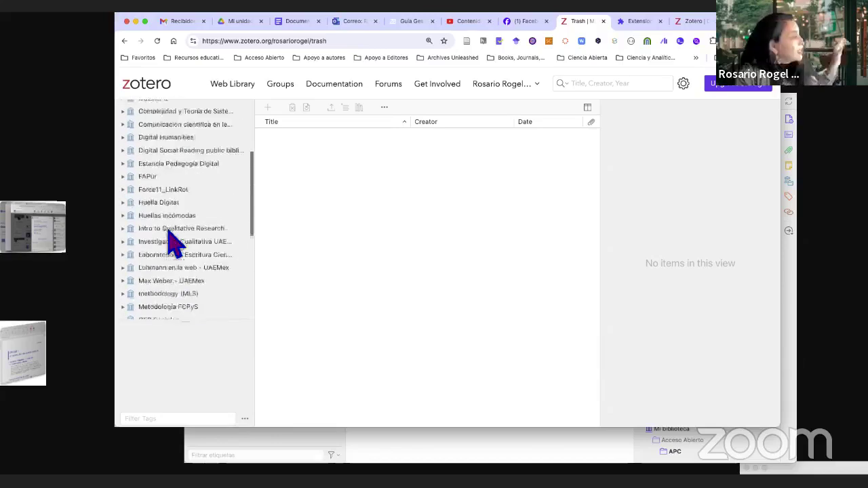
left_click(285, 87)
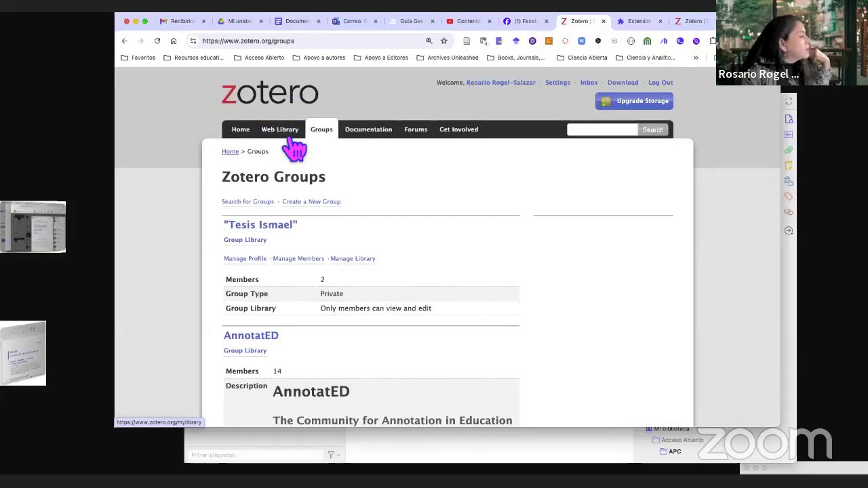
Look through the group libraries in the web library and the group descriptions and access settings on the Zotero Groups page
left_click(290, 136)
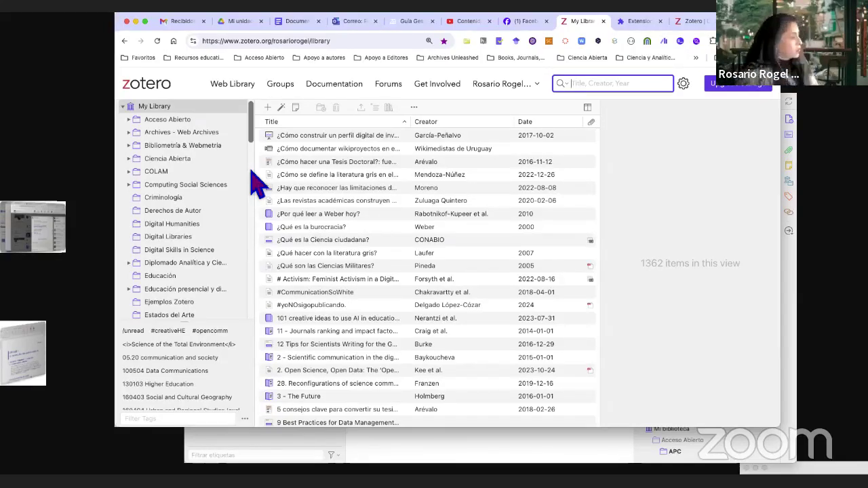
scroll(218, 195, "down", 10)
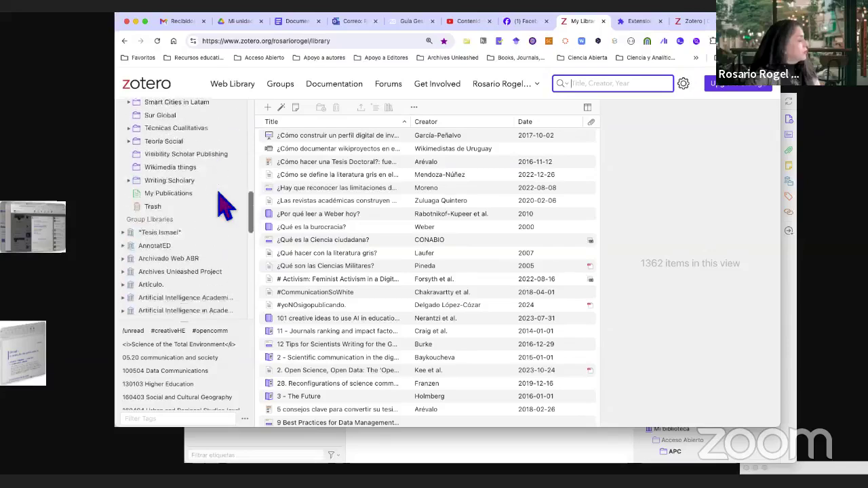
scroll(224, 204, "down", 3)
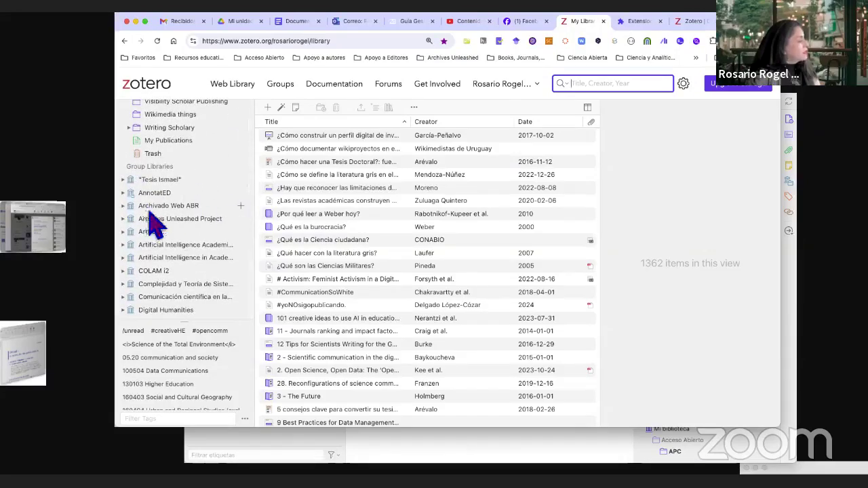
scroll(190, 264, "down", 5)
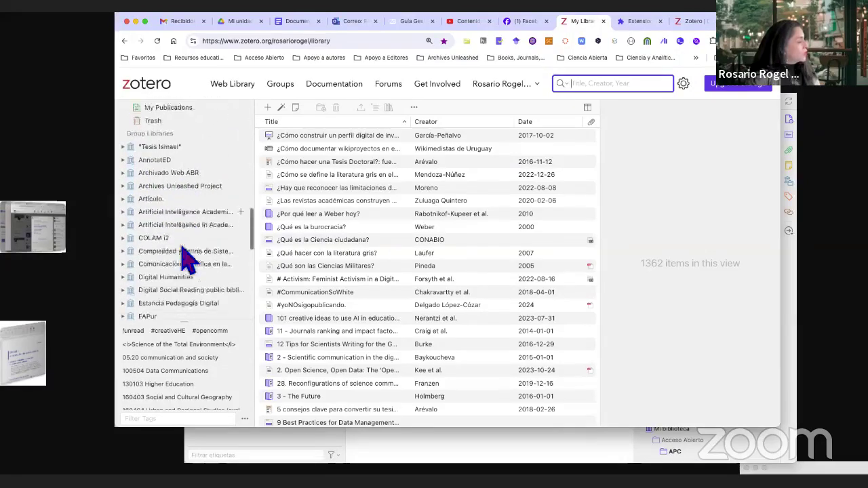
scroll(188, 258, "up", 15)
scroll(188, 257, "up", 5)
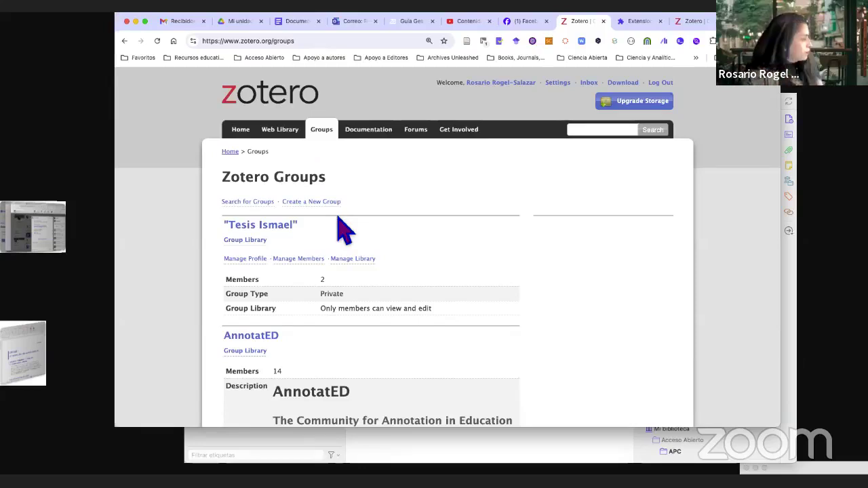
scroll(401, 296, "down", 20)
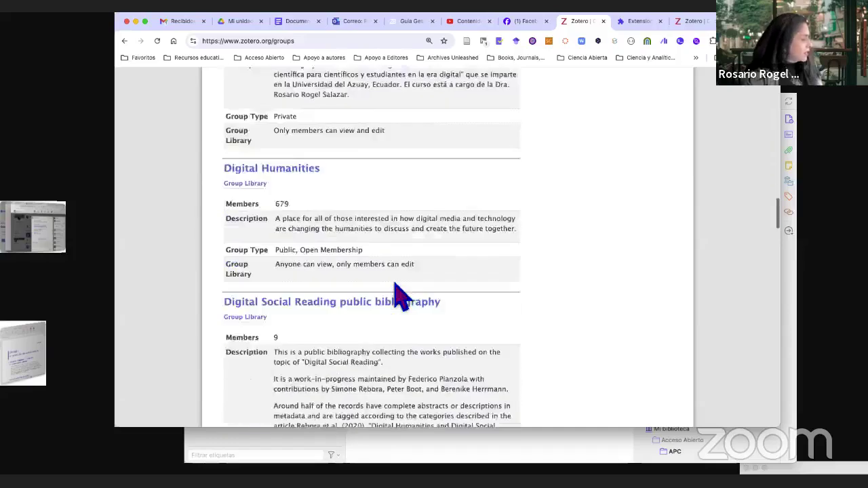
scroll(400, 295, "down", 15)
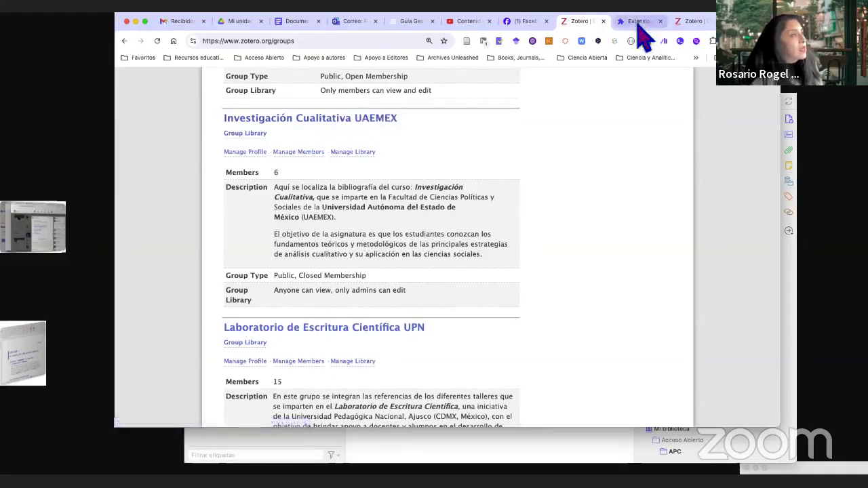
Open the account owner's Zotero profile in the Connectors page tab and examine its biography and Groups list
left_click(696, 22)
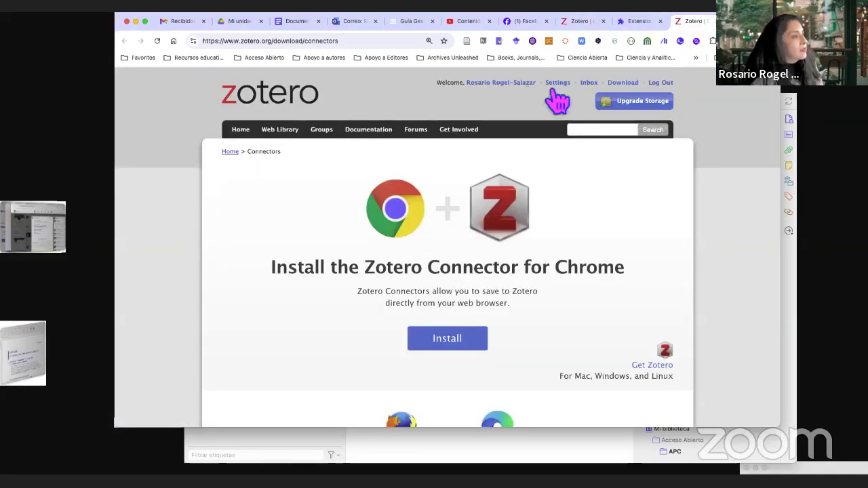
left_click(499, 84)
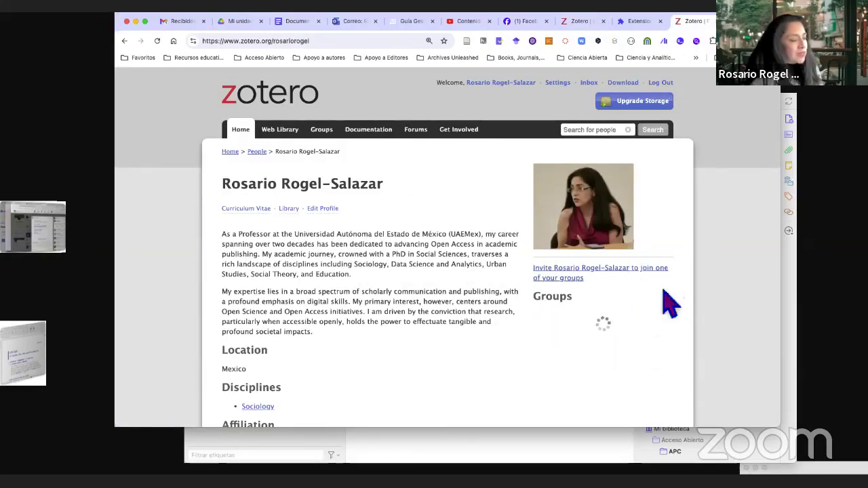
scroll(688, 388, "down", 2)
scroll(688, 388, "down", 2)
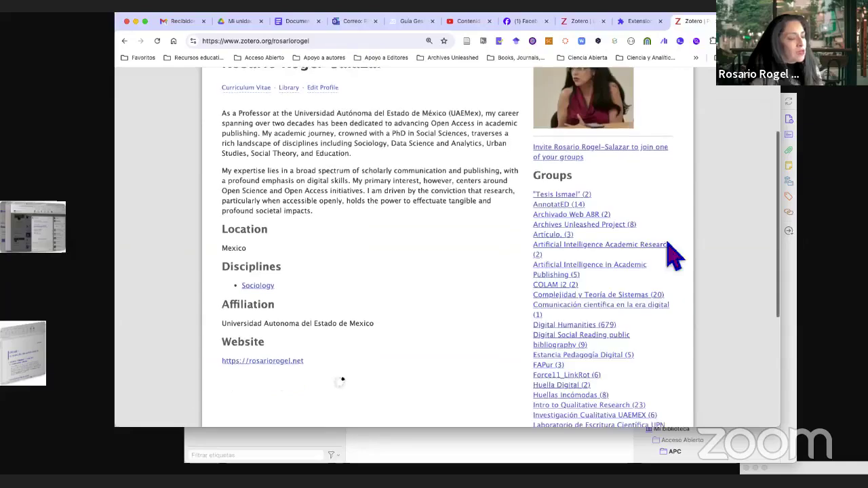
scroll(603, 248, "down", 1)
scroll(603, 252, "up", 5)
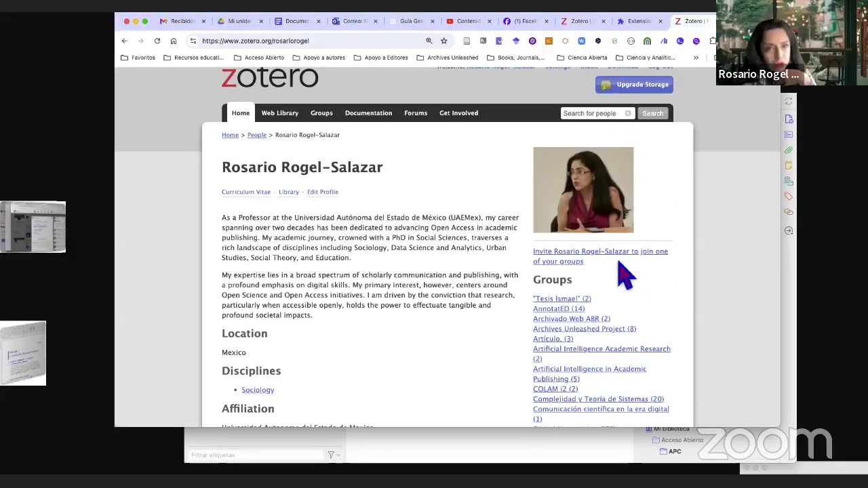
scroll(625, 277, "down", 5)
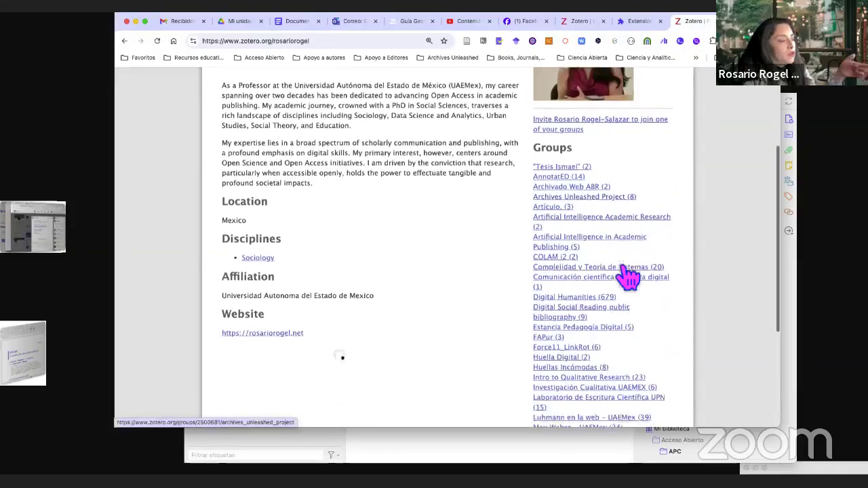
scroll(624, 282, "down", 3)
scroll(622, 283, "up", 10)
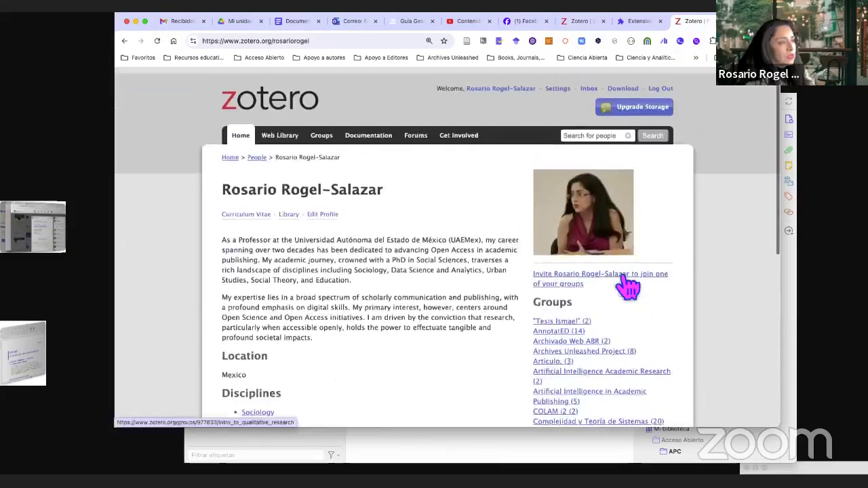
Open the Investigación Cualitativa UAEMEX group page and examine its recently added items, highlighting the group type
left_click(576, 22)
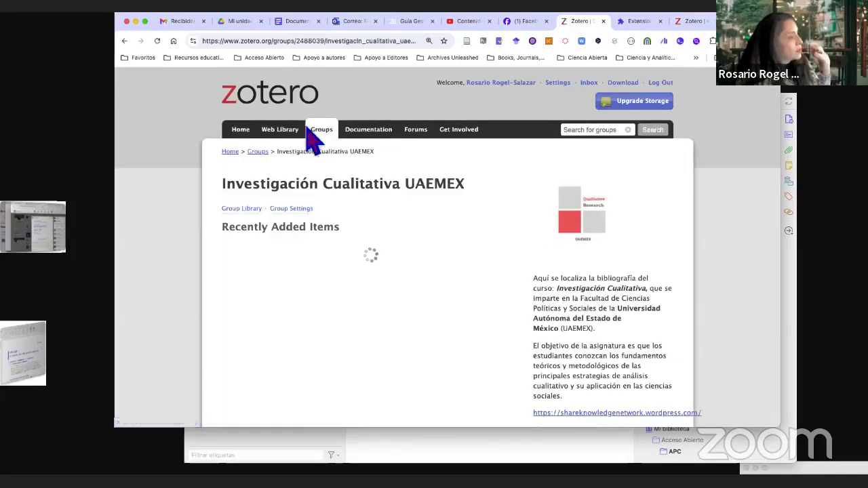
scroll(452, 240, "down", 2)
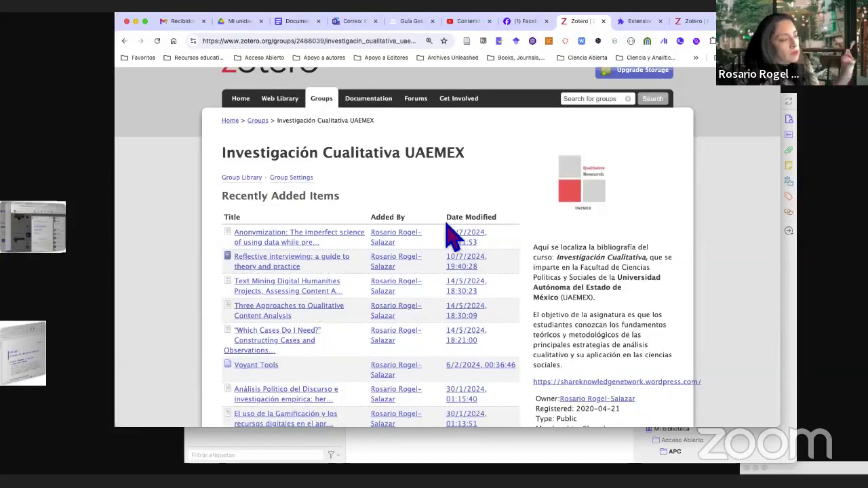
scroll(615, 287, "down", 5)
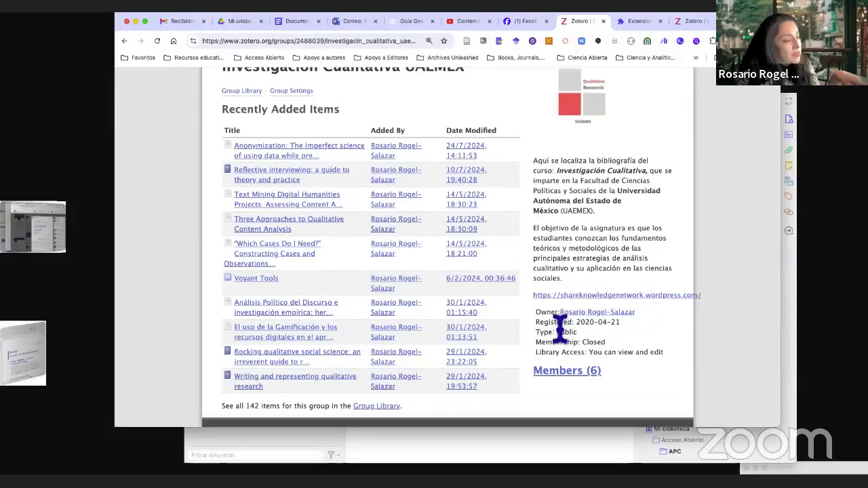
left_click_drag(558, 323, 578, 333)
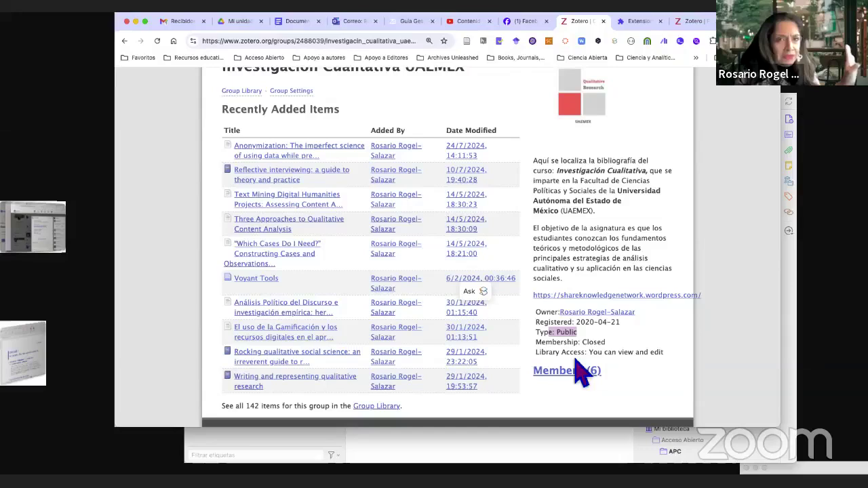
scroll(449, 301, "down", 3)
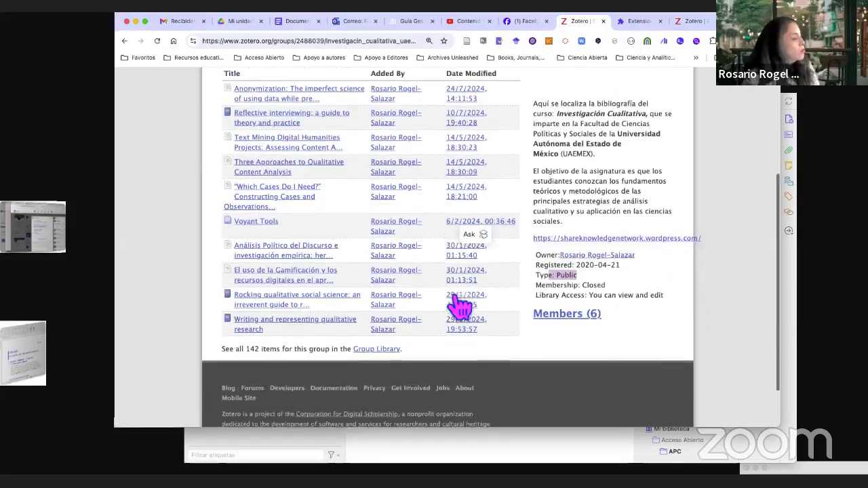
scroll(423, 291, "up", 2)
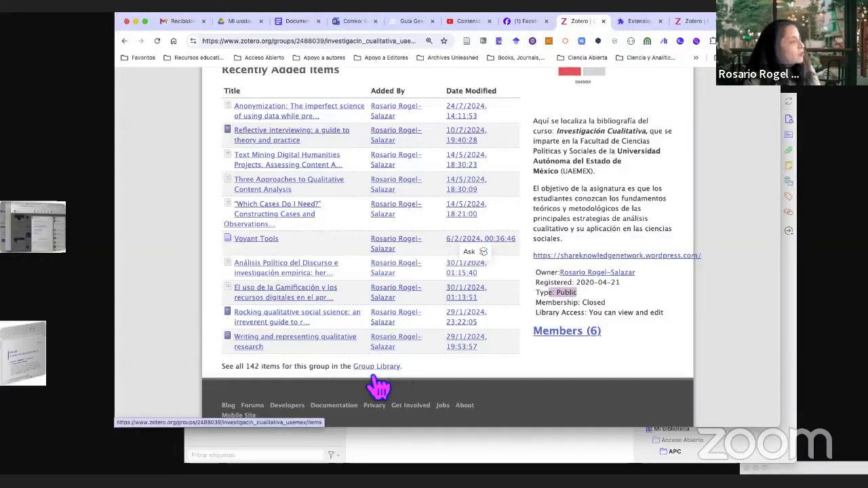
Look at the Investigación Cualitativa UAEMEX group page again and examine the profiles on its Members page
left_click(397, 373)
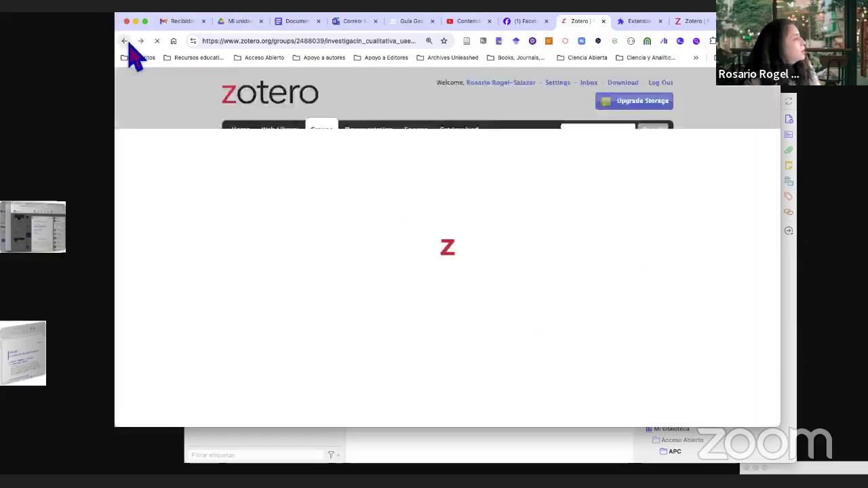
left_click(124, 41)
scroll(367, 210, "up", 5)
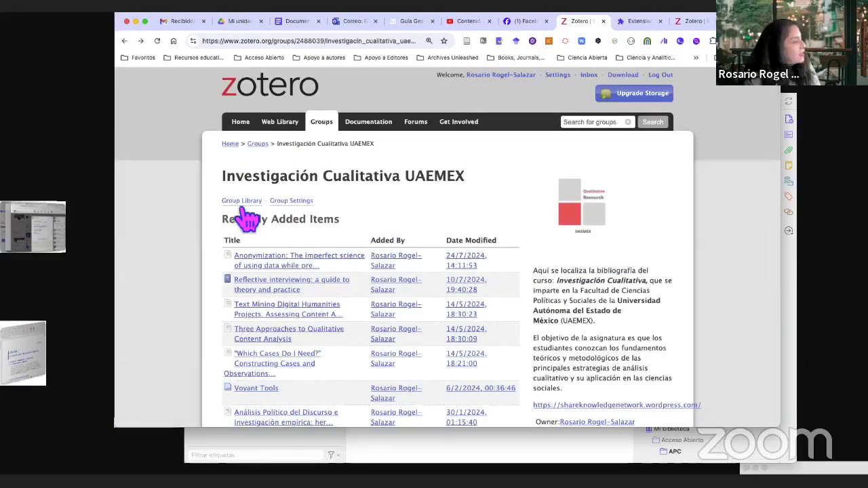
scroll(562, 281, "down", 8)
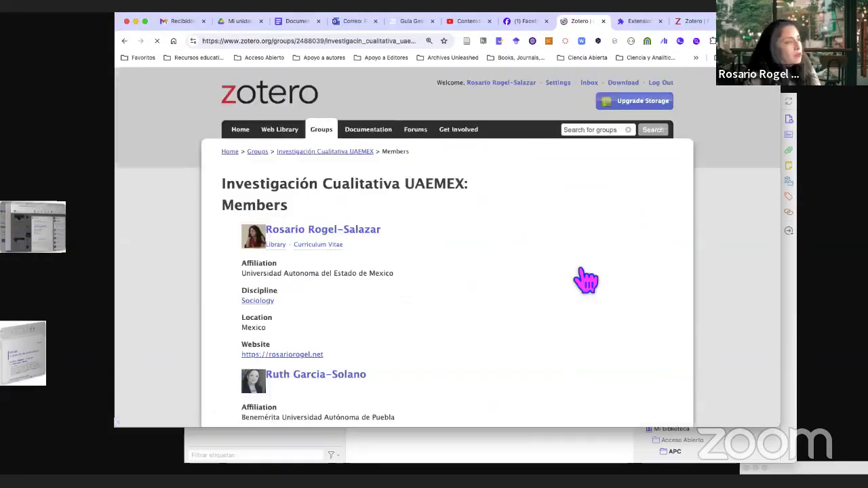
scroll(611, 329, "down", 2)
scroll(611, 339, "down", 4)
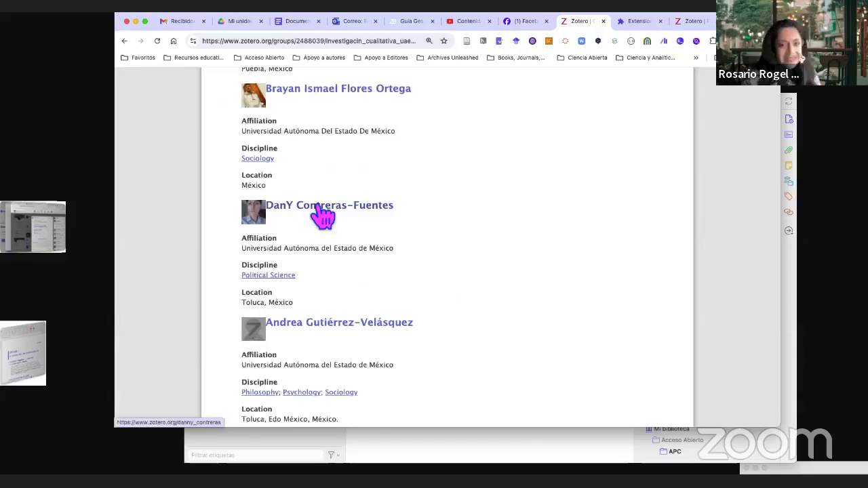
scroll(574, 291, "down", 3)
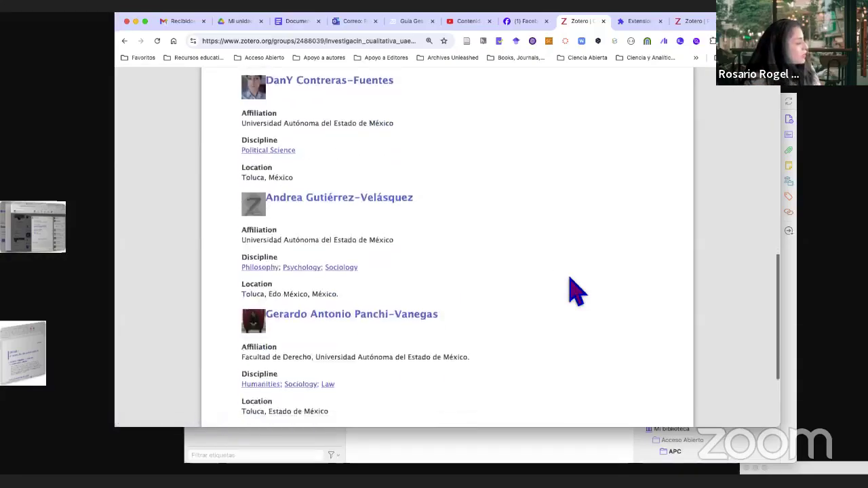
scroll(574, 291, "up", 8)
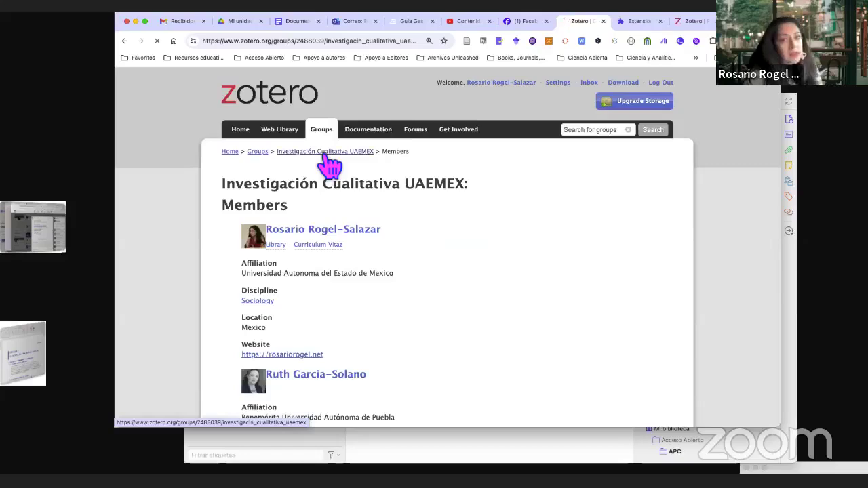
Open the Investigación Cualitativa UAEMEX group library and view both subcollections of "1. Introducción al curso"
scroll(441, 271, "down", 5)
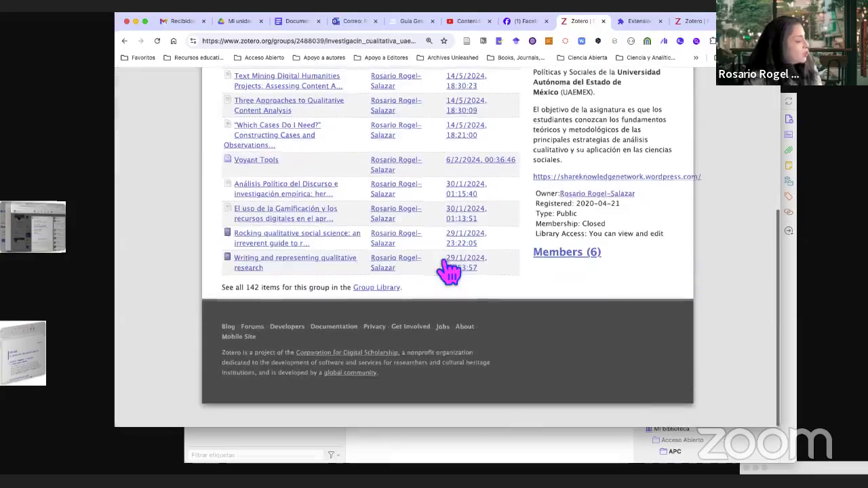
left_click(384, 289)
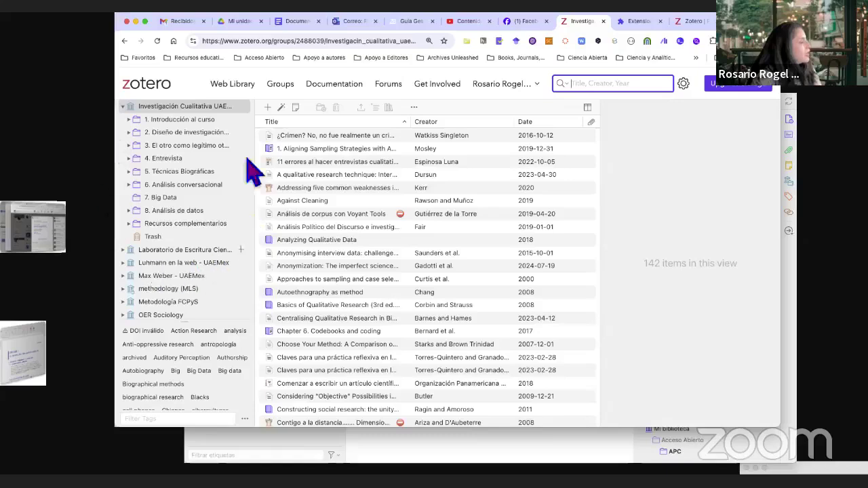
left_click(130, 120)
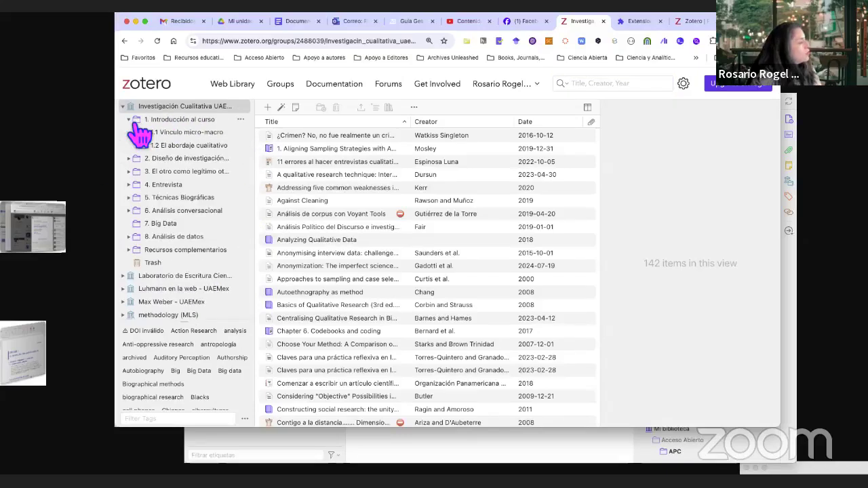
left_click(202, 134)
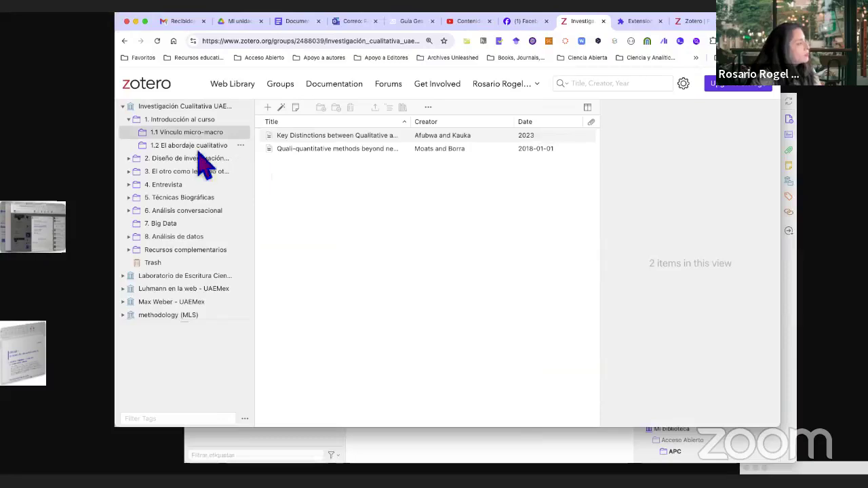
left_click(198, 145)
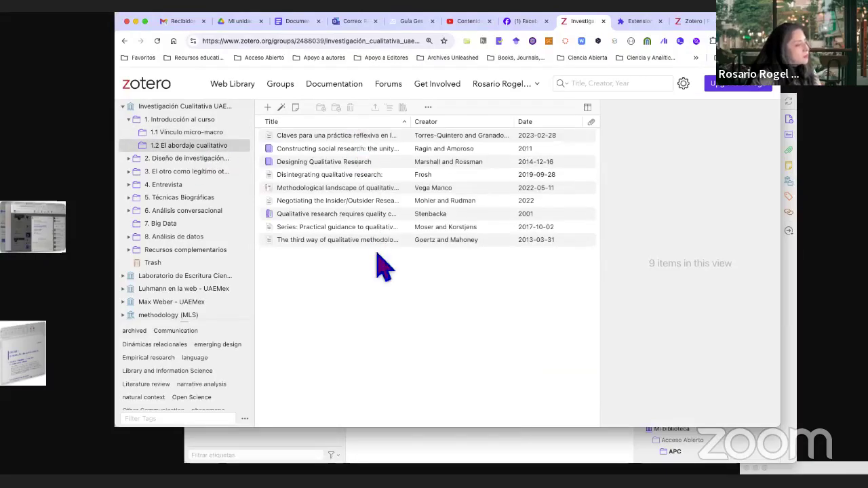
Expand the "2. Diseño de investigación" collection and view its subcollections from 1.3 Preguntas de investigación to 1.7 Codificación
left_click(130, 160)
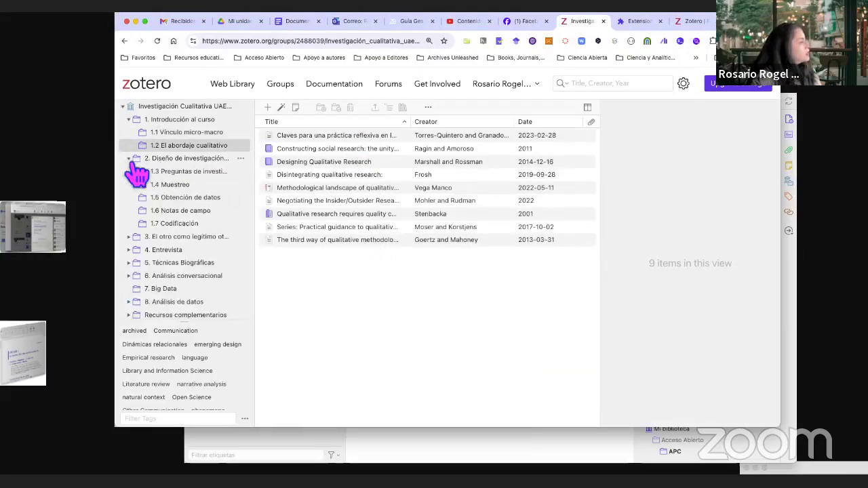
left_click(187, 173)
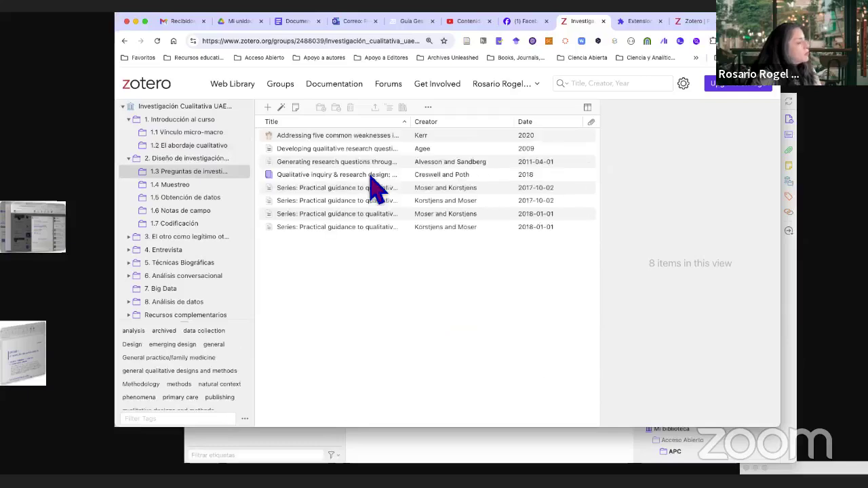
left_click(188, 186)
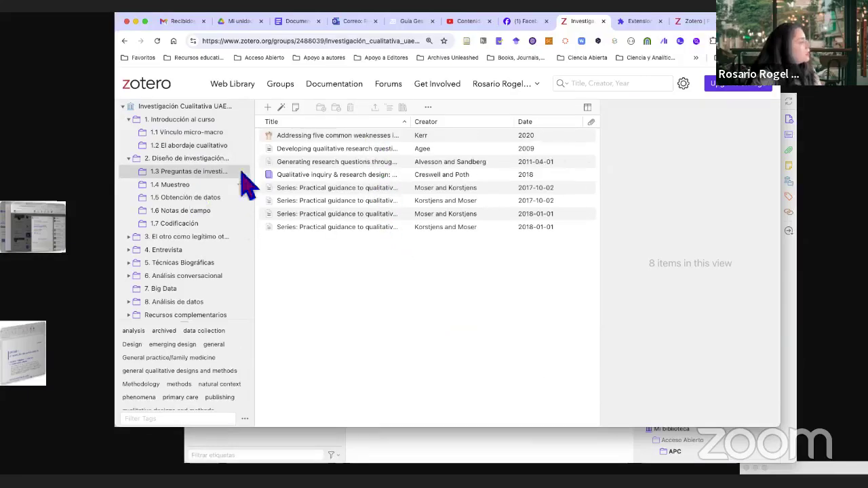
left_click(196, 197)
left_click(180, 211)
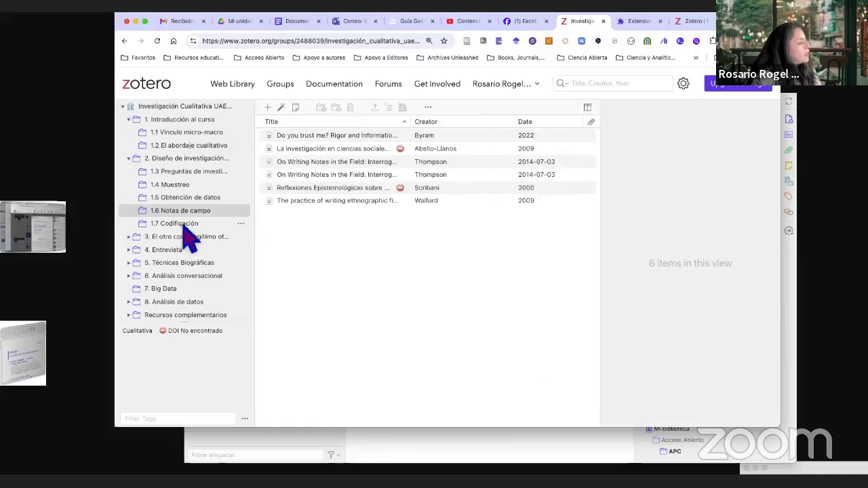
left_click(182, 224)
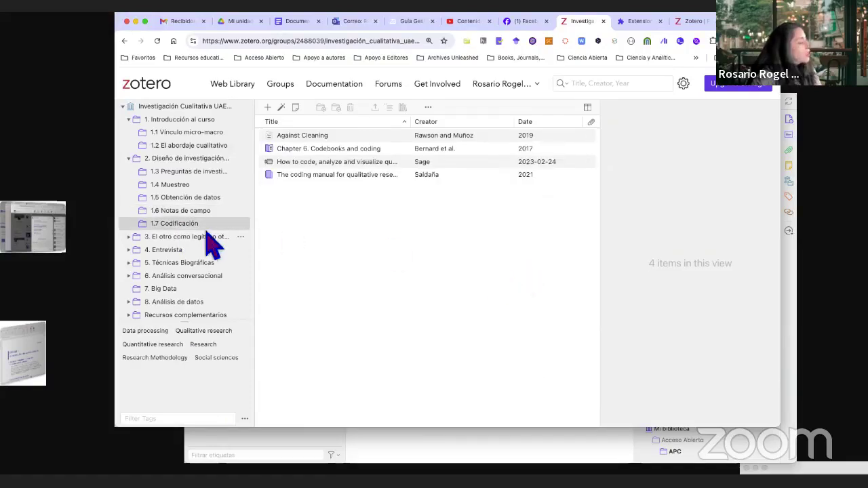
Expand the "4. Entrevista" collection, open its 4.1 subcollection and view the details of the blog post "11 errores al hacer entrevistas cualitativas (y cómo evitarlos)"
left_click(129, 250)
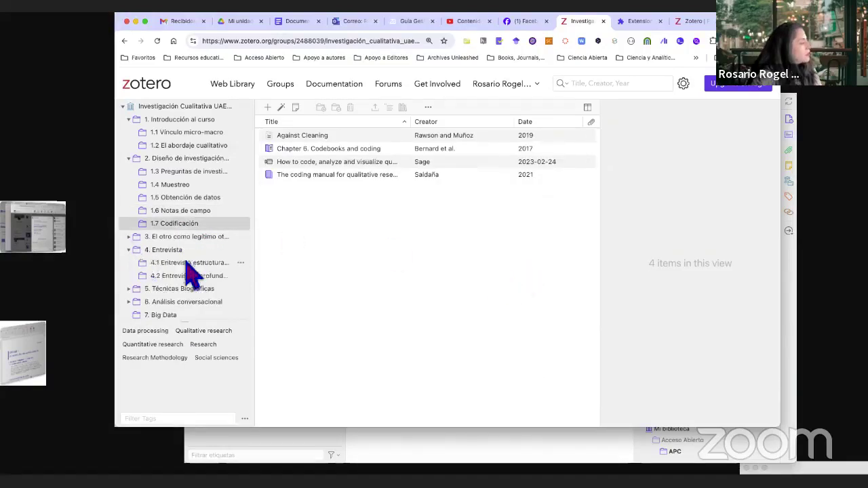
scroll(231, 277, "down", 1)
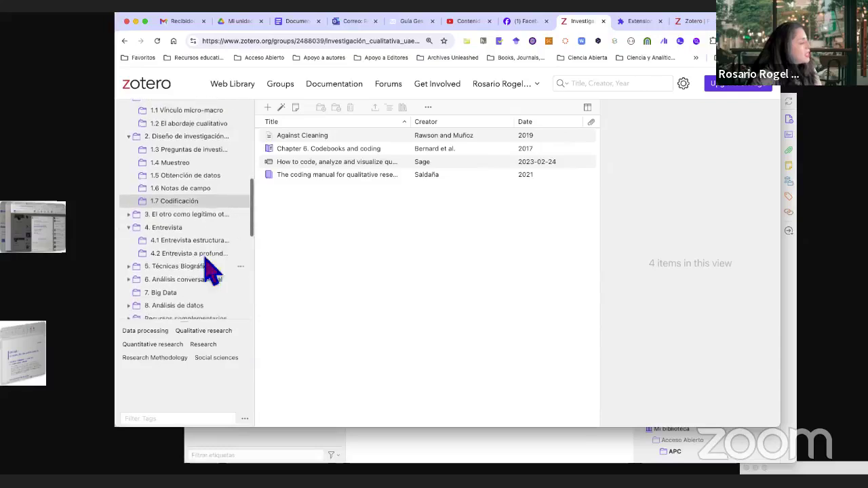
left_click(178, 241)
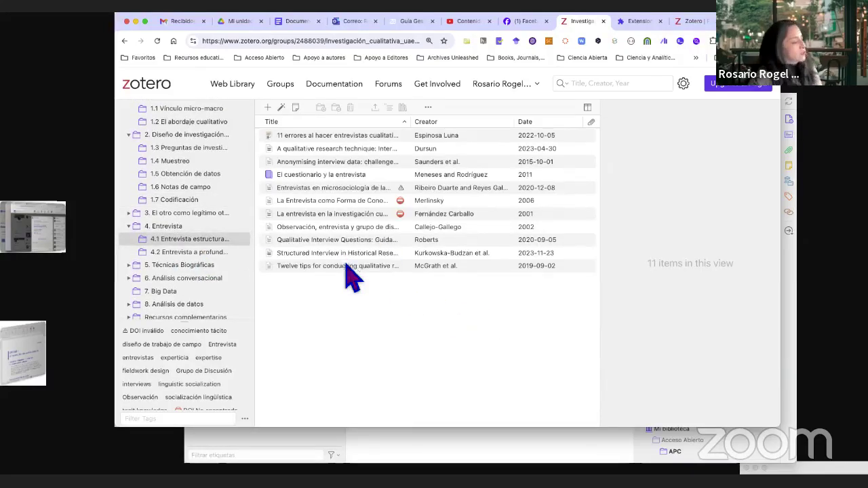
left_click(384, 136)
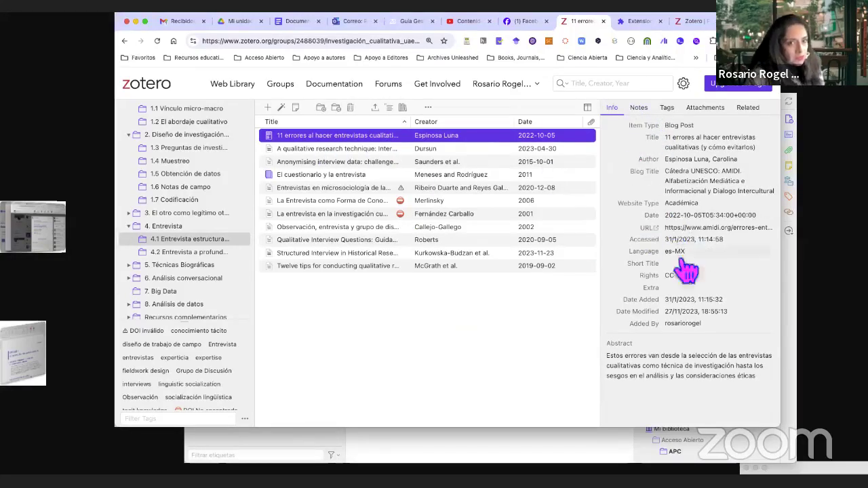
Show the blog post's notes and read the first one, dated 01/11/2023, through to its end
left_click(644, 110)
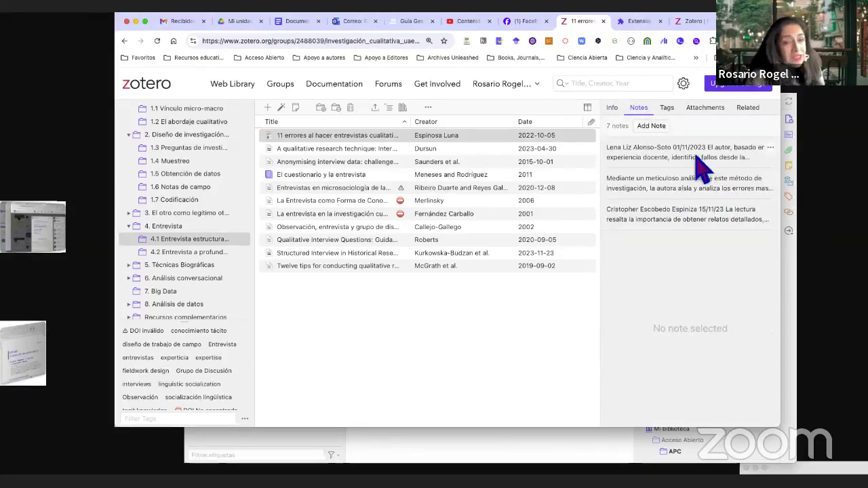
left_click(696, 156)
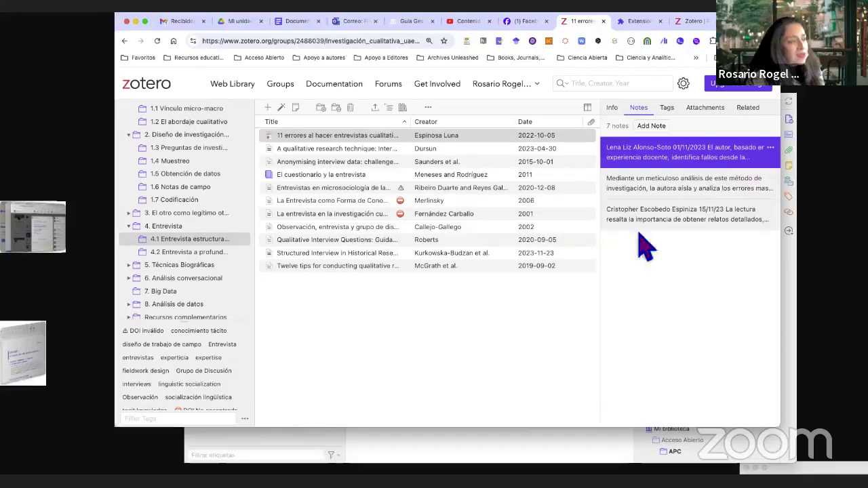
scroll(688, 316, "down", 2)
scroll(690, 332, "down", 1)
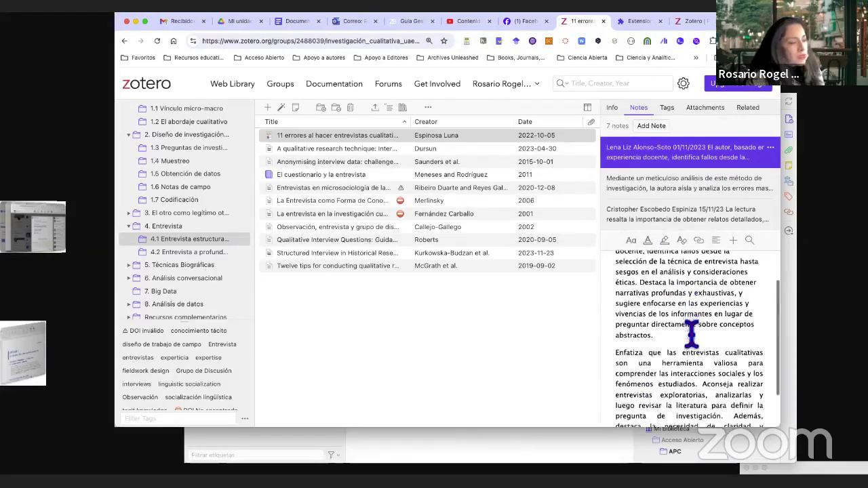
scroll(690, 332, "up", 1)
scroll(690, 332, "down", 1)
scroll(691, 333, "down", 2)
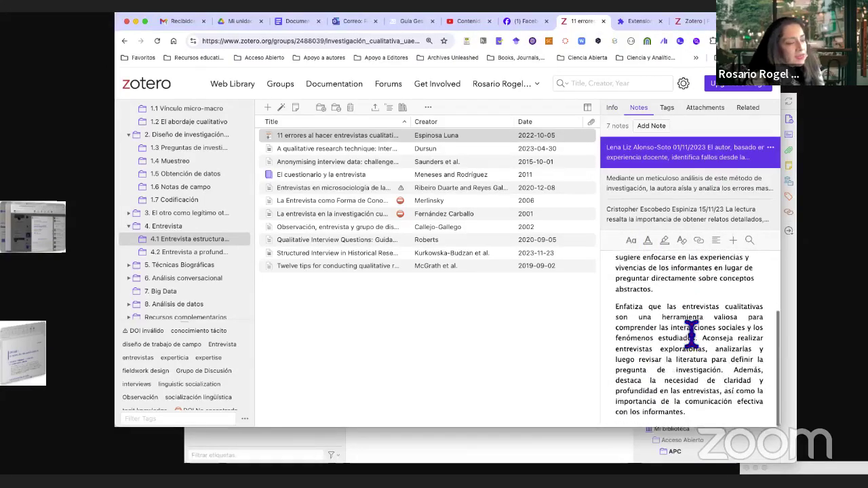
scroll(709, 339, "up", 2)
scroll(712, 342, "up", 2)
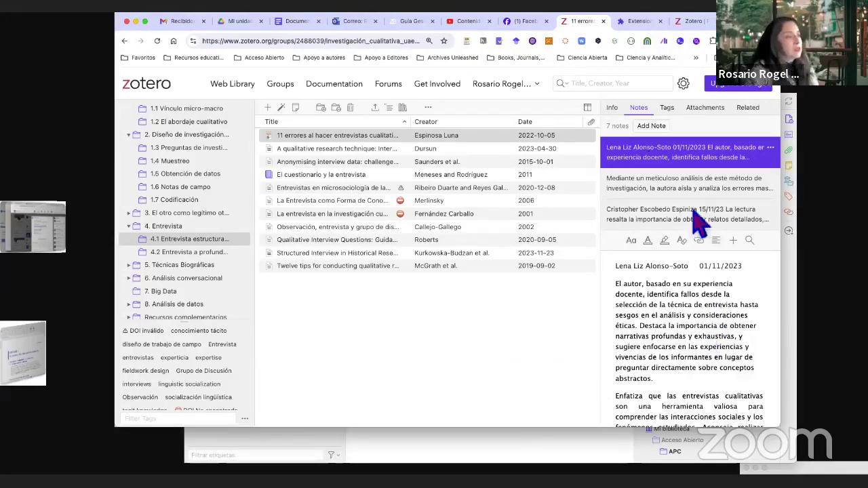
View the tags of the blog post, "La Entrevista como Forma de Conocimiento y como Texto Negociado" and "A qualitative research technique"
left_click(669, 111)
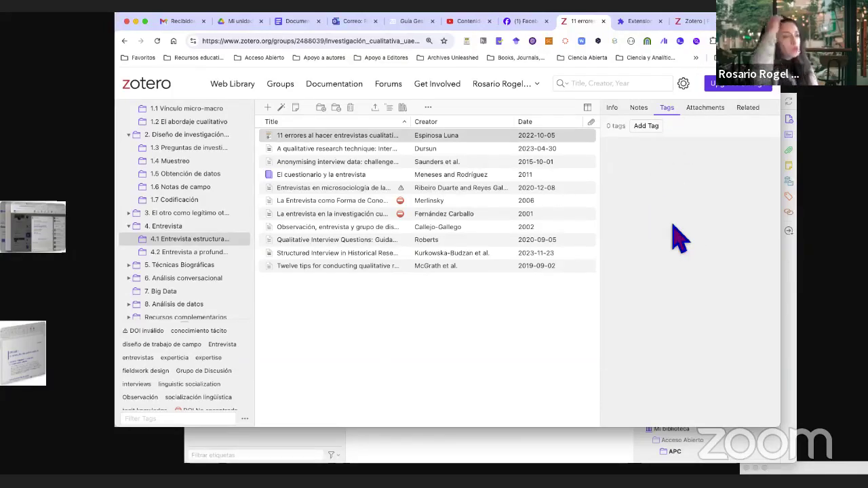
left_click(302, 202)
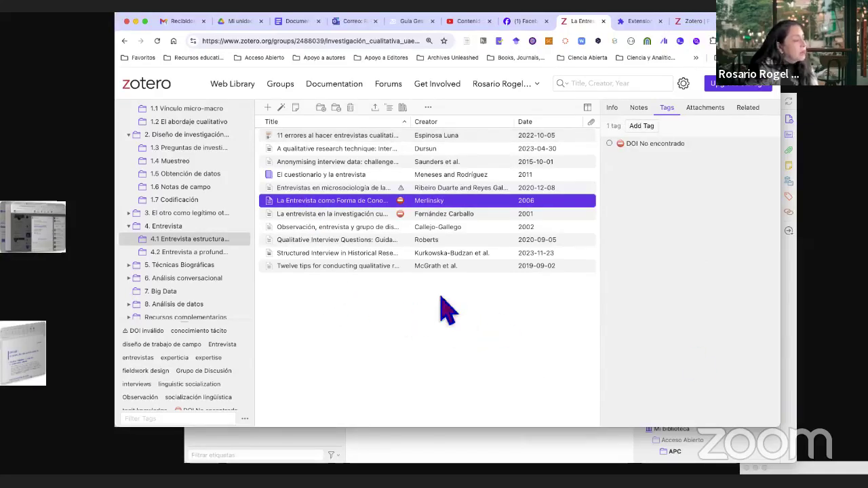
left_click(326, 151)
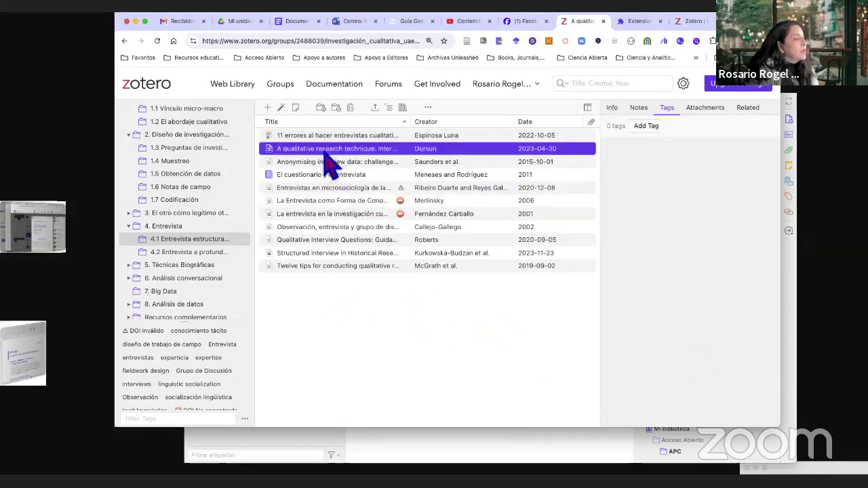
Examine the bibliographic information of "A qualitative research technique" and take a close look at the DOI warning symbols in the item list
left_click(612, 109)
scroll(747, 339, "down", 2)
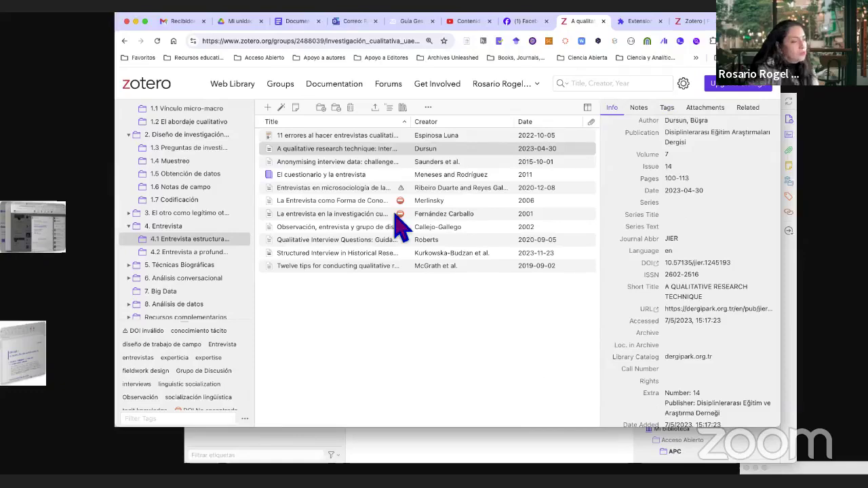
scroll(396, 215, "up", 5)
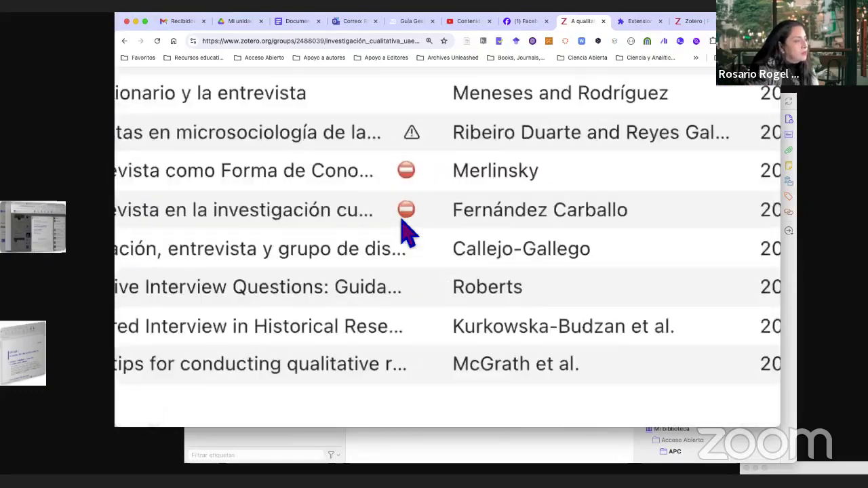
scroll(405, 231, "down", 5)
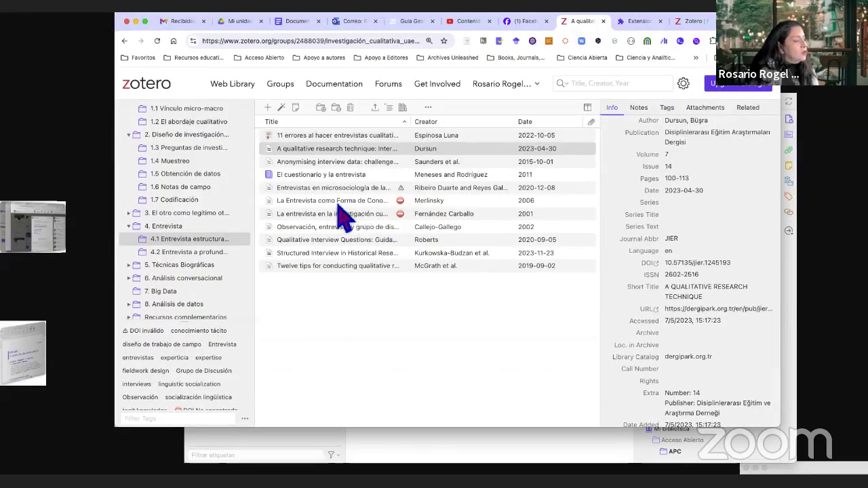
View the bibliographic details of the three articles marked with DOI warning symbols, and open the "4.2 Entrevista a profundidad" subcollection
left_click(337, 204)
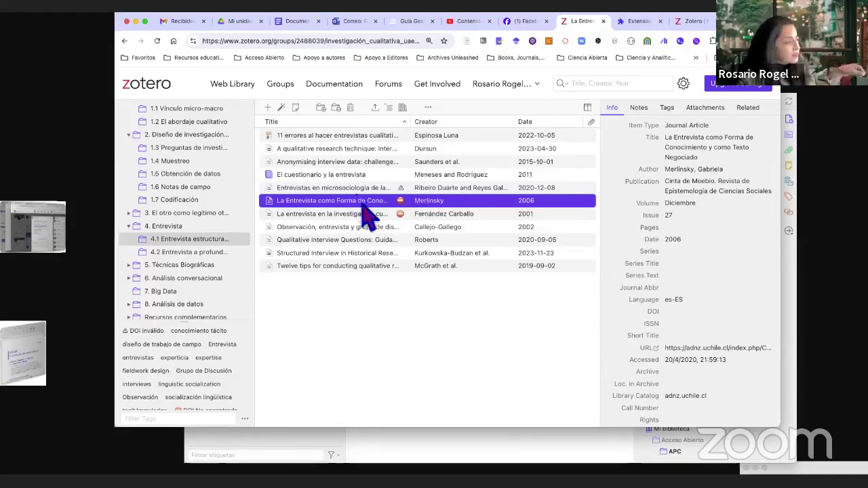
left_click(400, 215)
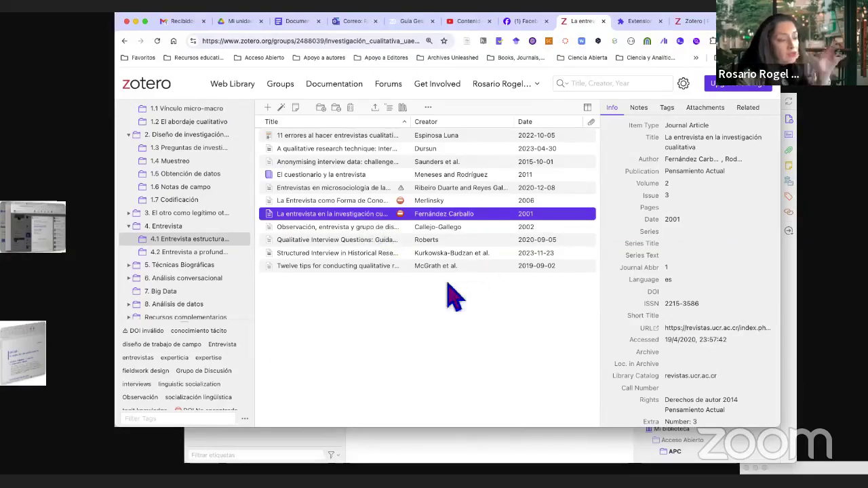
left_click(402, 190)
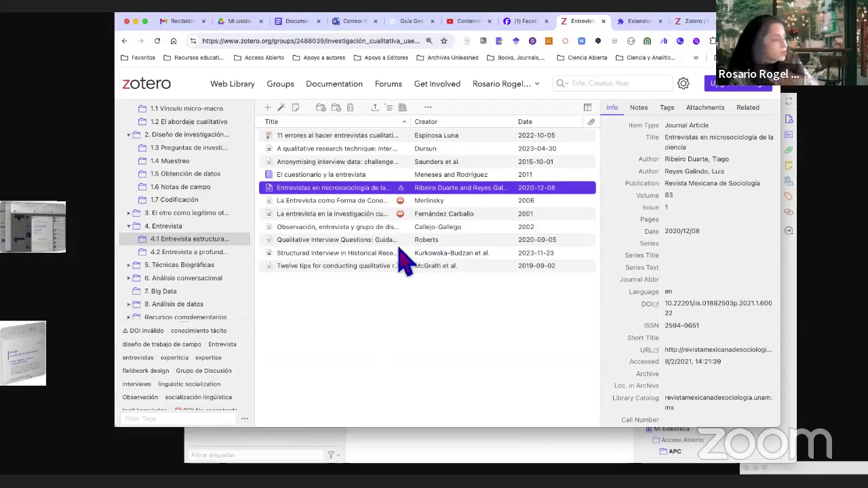
left_click(202, 254)
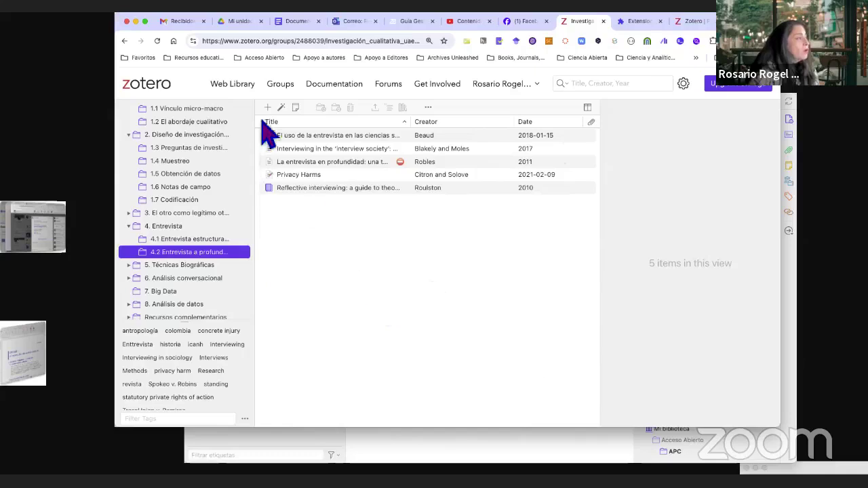
Open the group search from the Zotero Groups page and search for "open science"
left_click(247, 99)
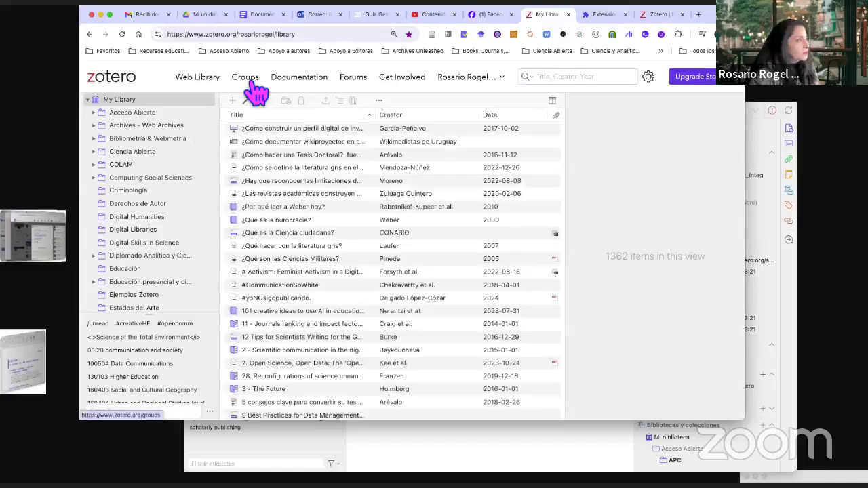
left_click(251, 83)
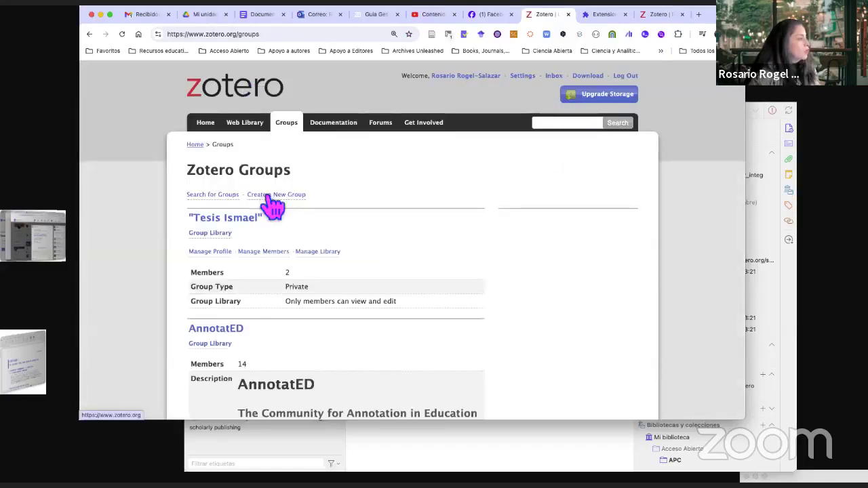
left_click(212, 196)
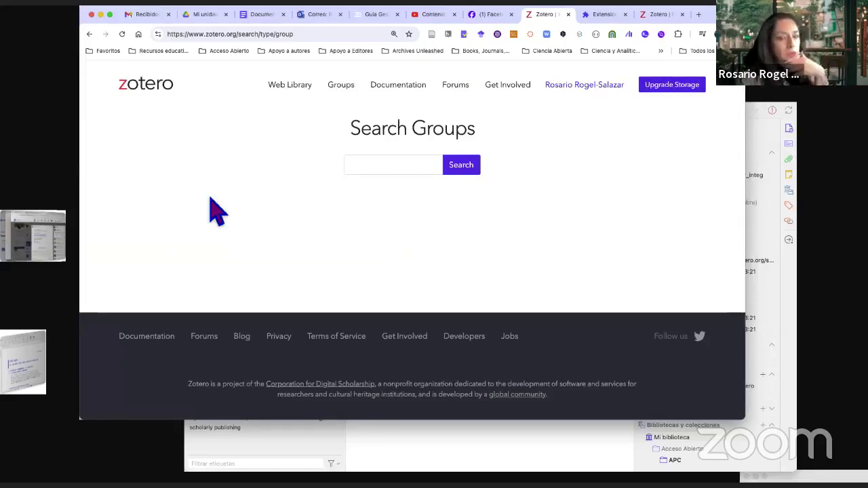
left_click(374, 169)
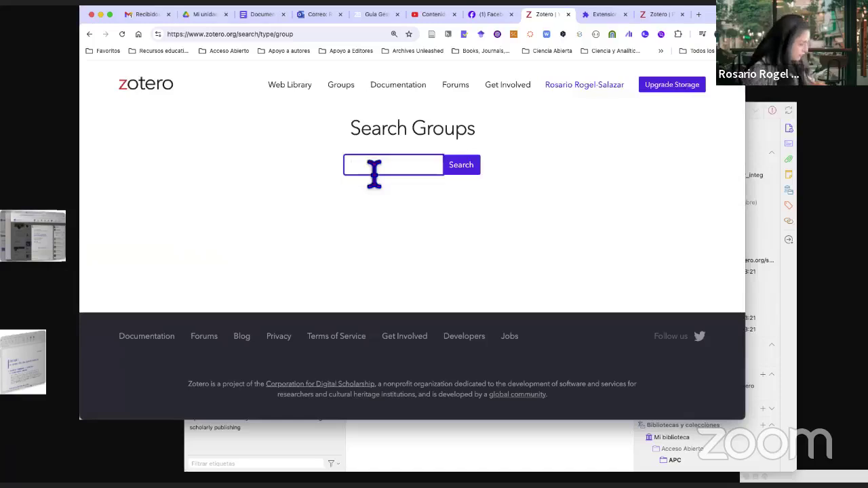
type("ciecnia")
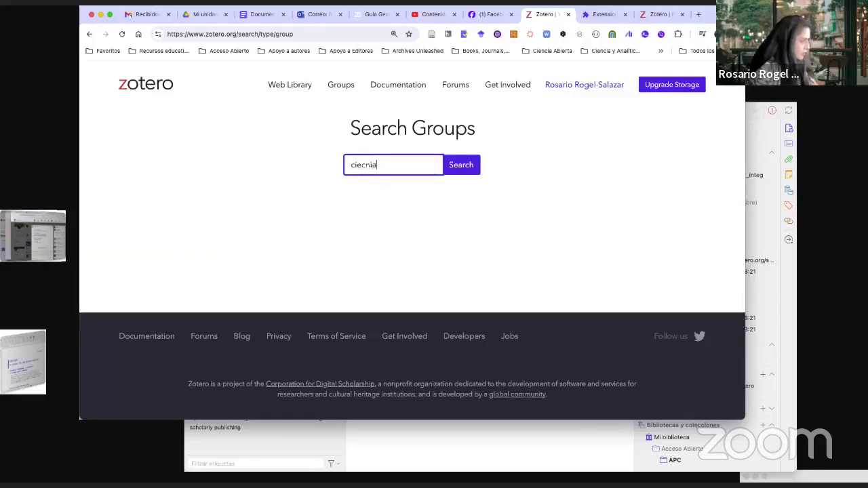
key("super+a")
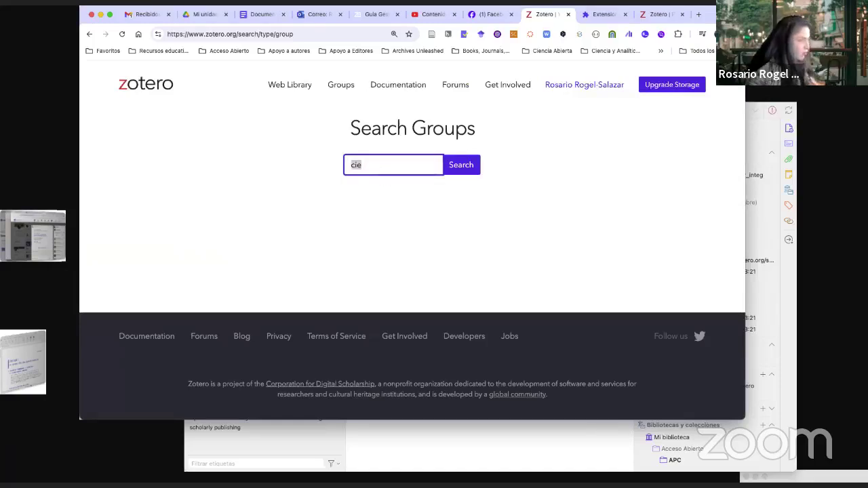
type("open s")
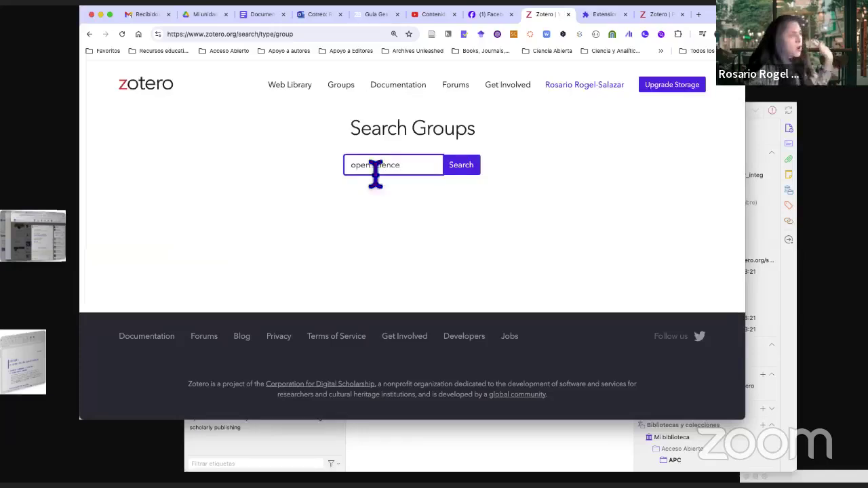
left_click(464, 173)
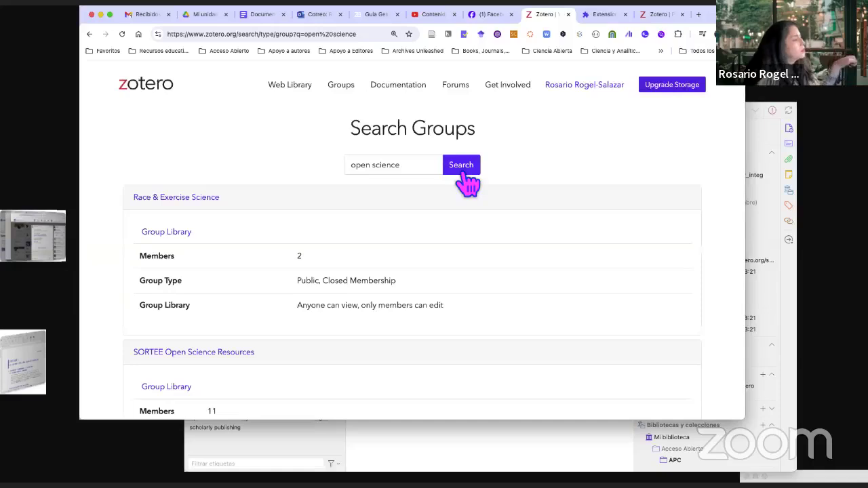
Look through the first page of group search results, examining each group's members, type and library access
scroll(299, 194, "down", 4)
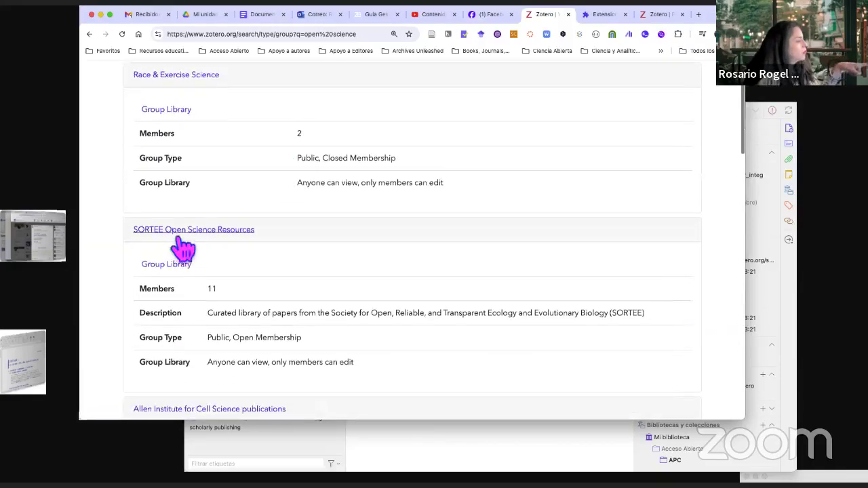
scroll(291, 262, "down", 2)
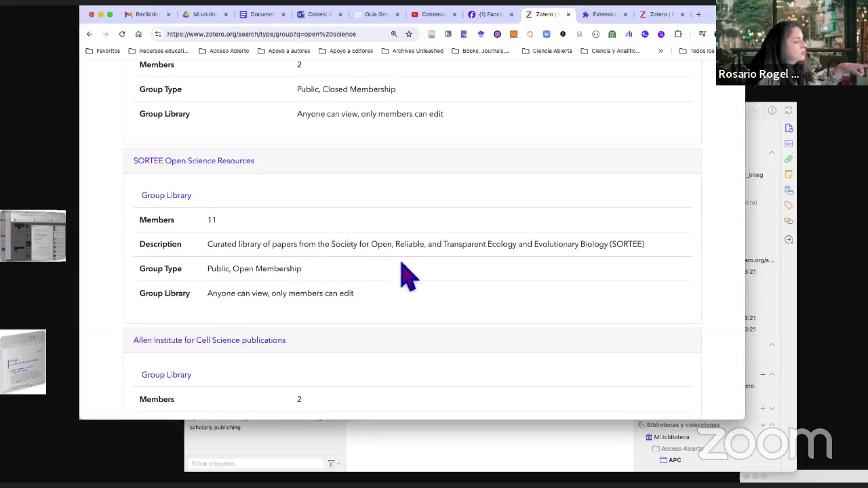
scroll(407, 275, "down", 4)
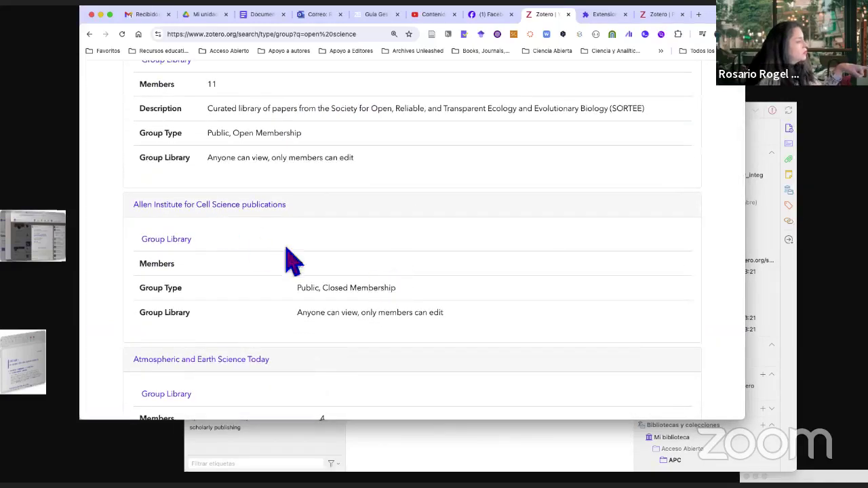
scroll(375, 233, "down", 3)
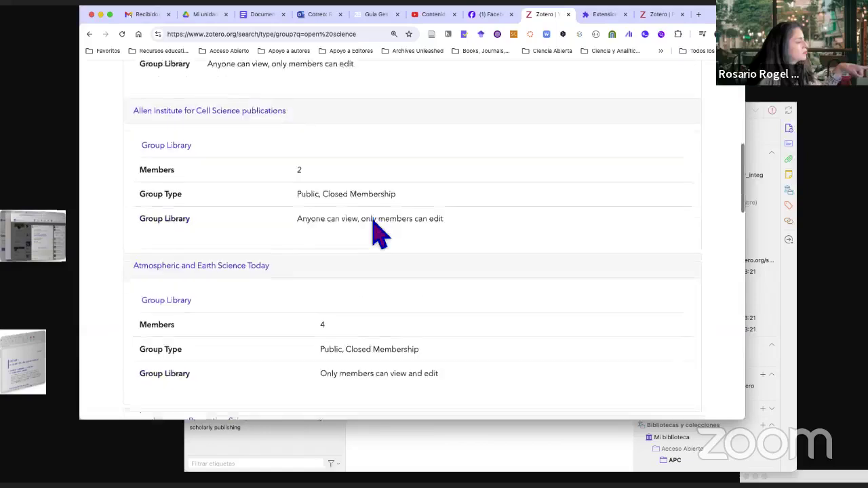
scroll(373, 234, "down", 7)
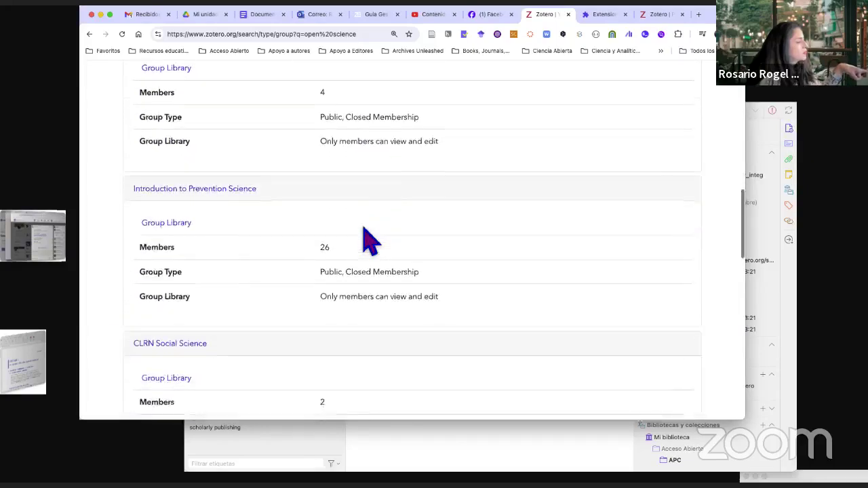
scroll(370, 241, "down", 5)
scroll(369, 241, "down", 2)
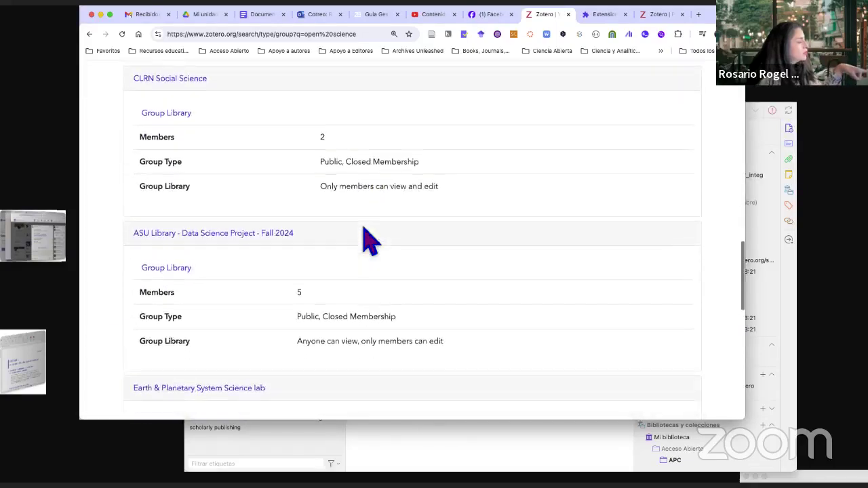
scroll(370, 240, "down", 8)
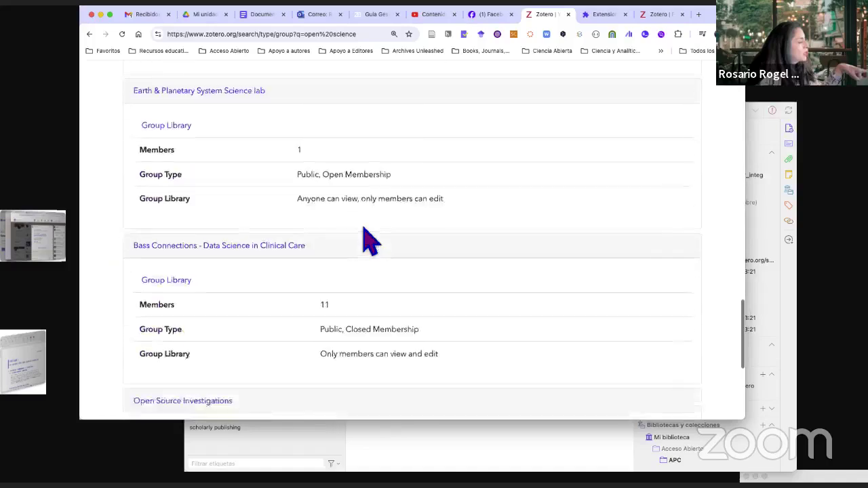
scroll(370, 241, "down", 4)
scroll(364, 237, "down", 3)
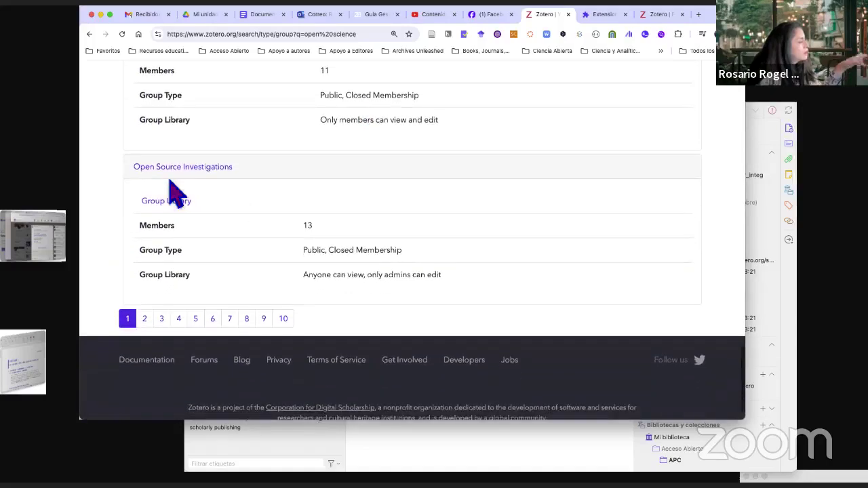
Open the "Open Source Investigations" group's library and view the bibliographic details of the article "Archives of/as resistance"
left_click(229, 178)
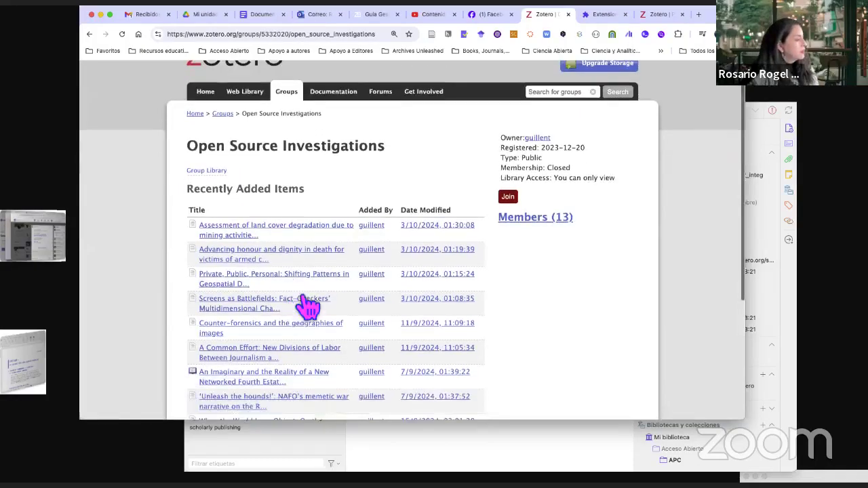
scroll(306, 304, "down", 3)
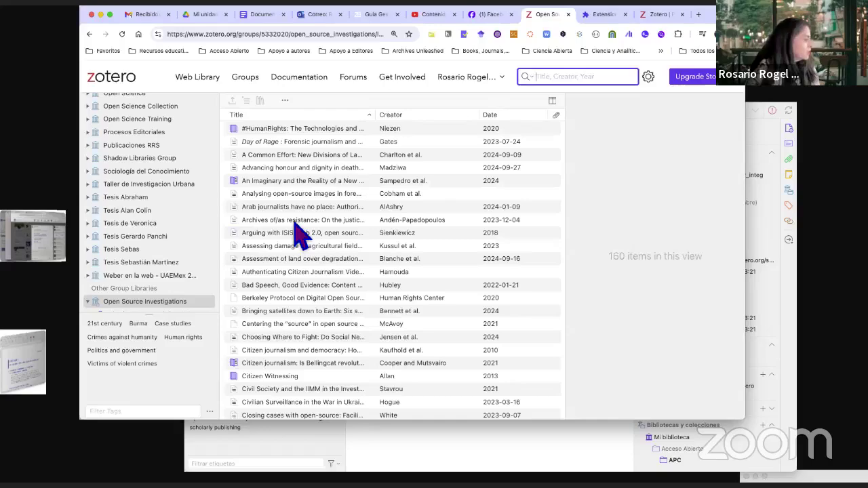
left_click(295, 220)
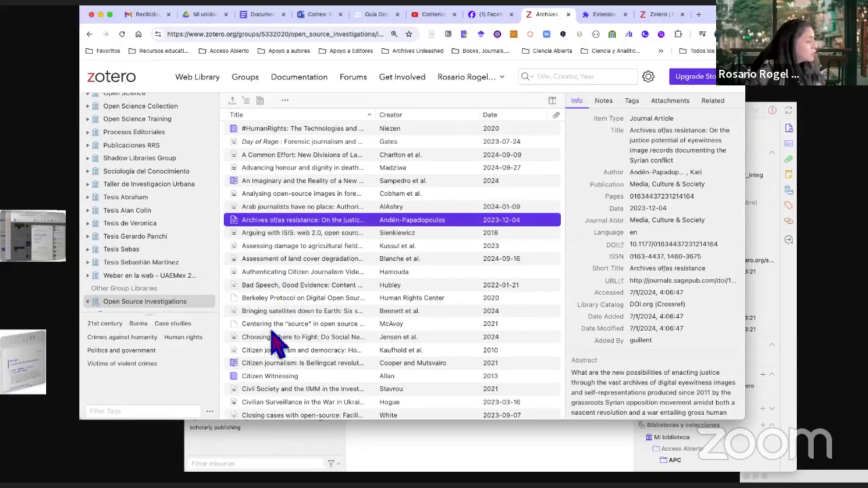
scroll(279, 348, "down", 3)
scroll(279, 346, "up", 3)
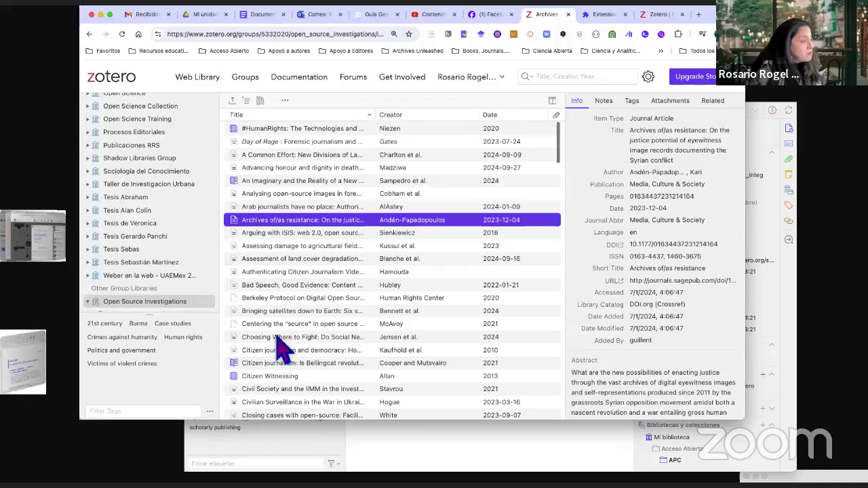
left_click(124, 304)
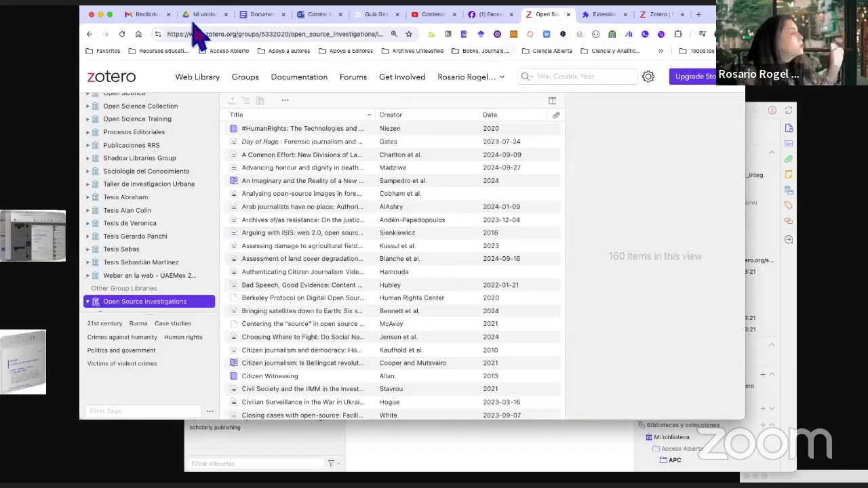
Return from the "Open Source Investigations" library to the group search results for "open science"
left_click(89, 34)
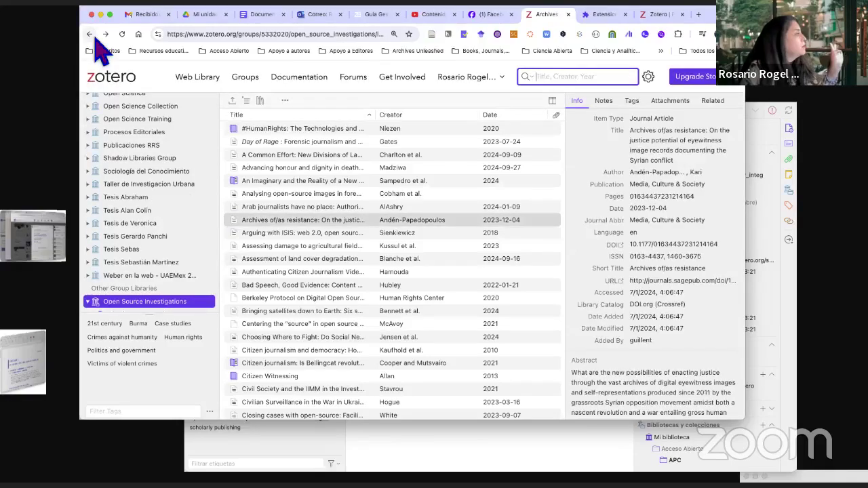
left_click(89, 34)
left_click(89, 34)
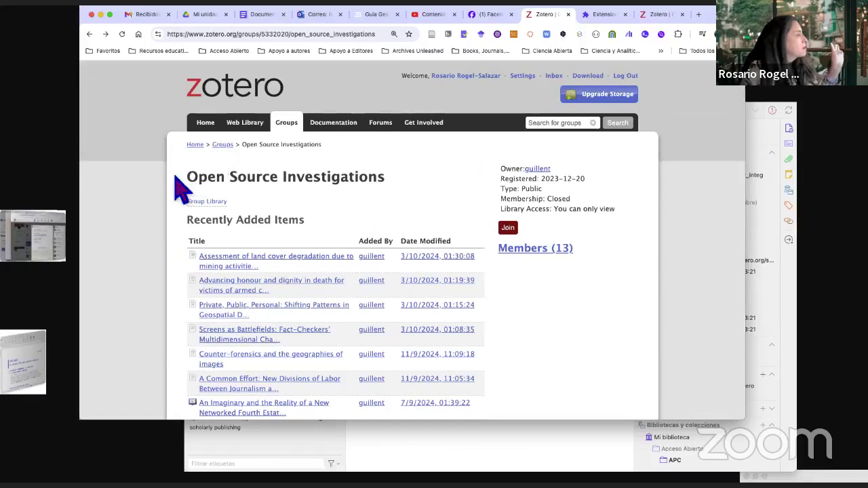
left_click(89, 34)
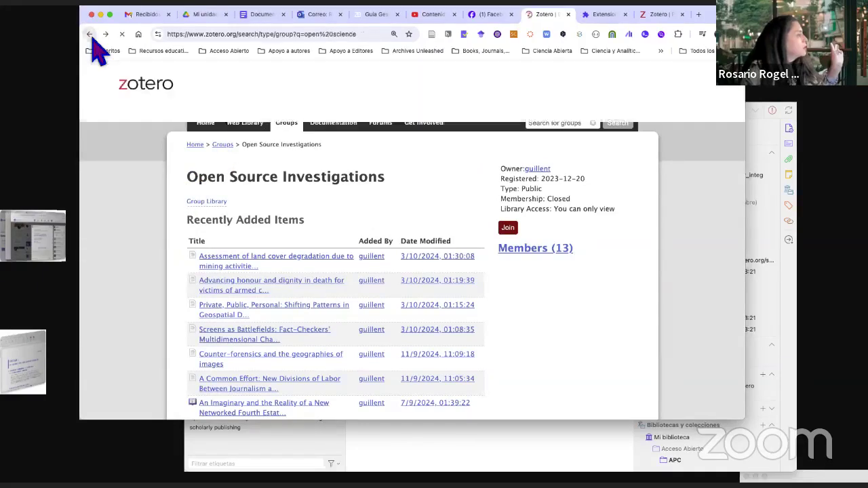
Replace the group search term with "research skills" and run the search
left_click_drag(421, 167, 296, 169)
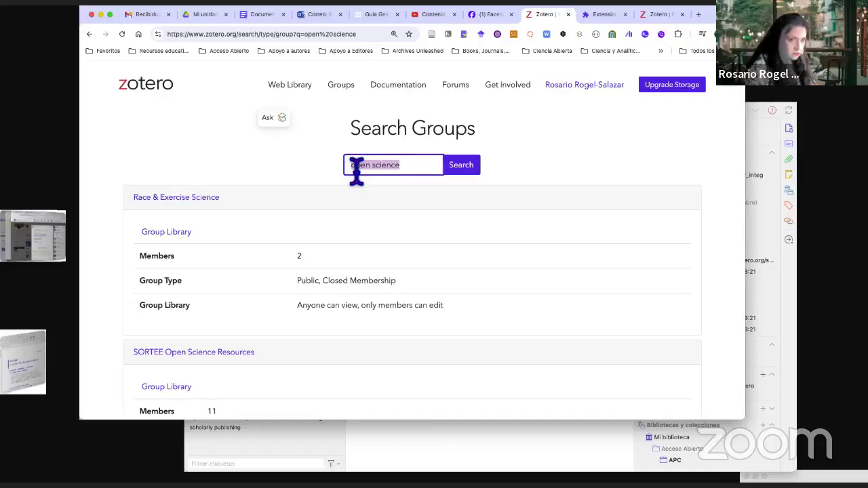
type("research")
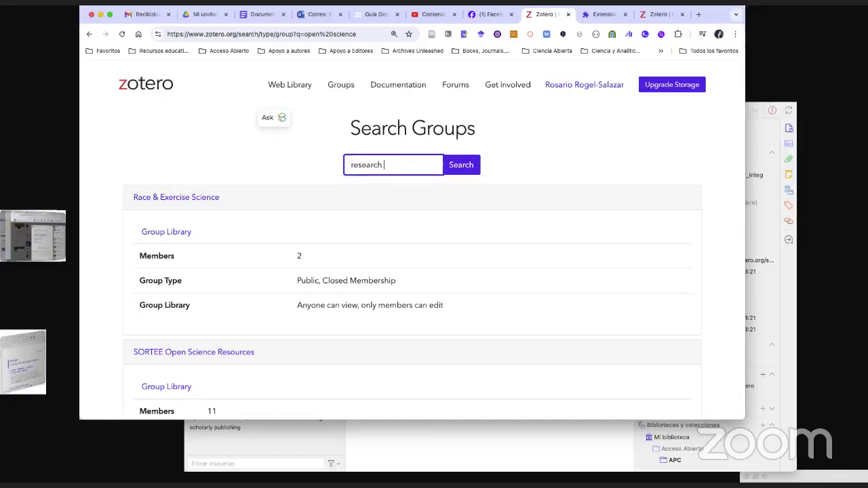
type(" skli")
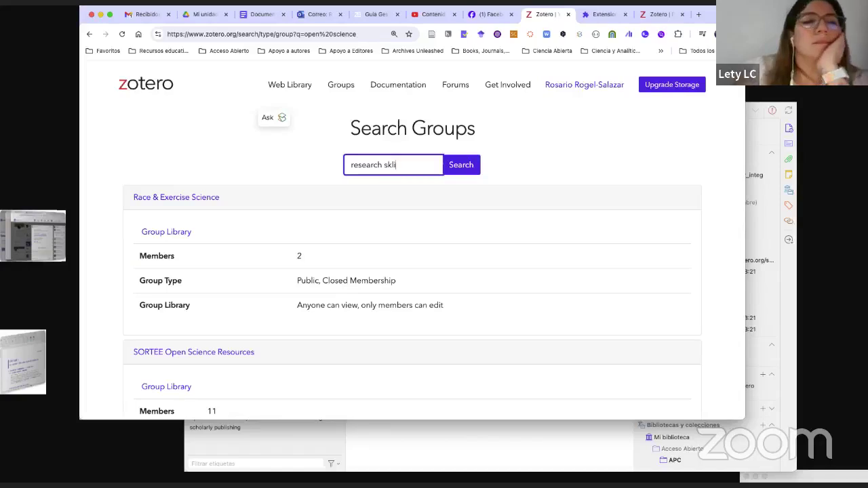
key("BackSpace")
key("BackSpace")
type("ill")
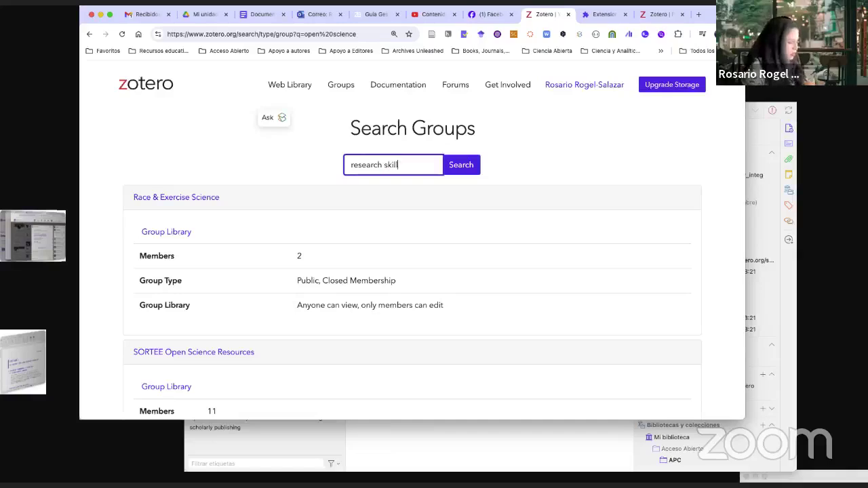
type("iss")
left_click(464, 168)
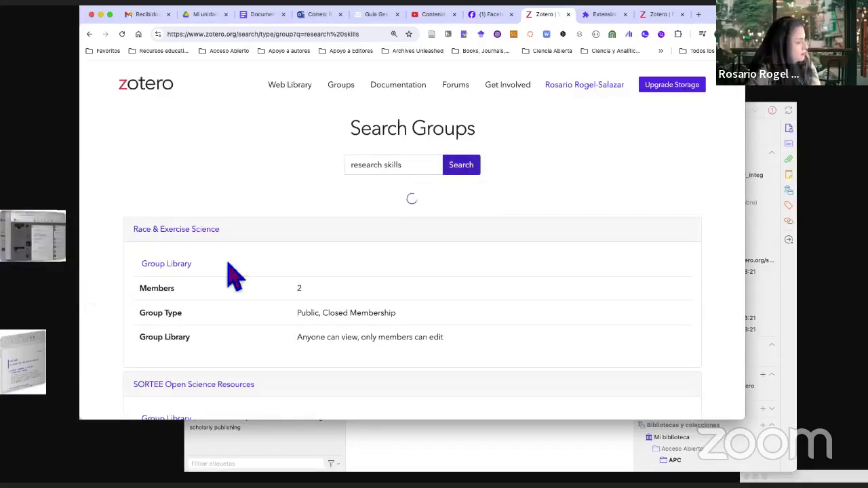
Search the groups for "research skils" and look through the first page of results down to its end
left_click(414, 170)
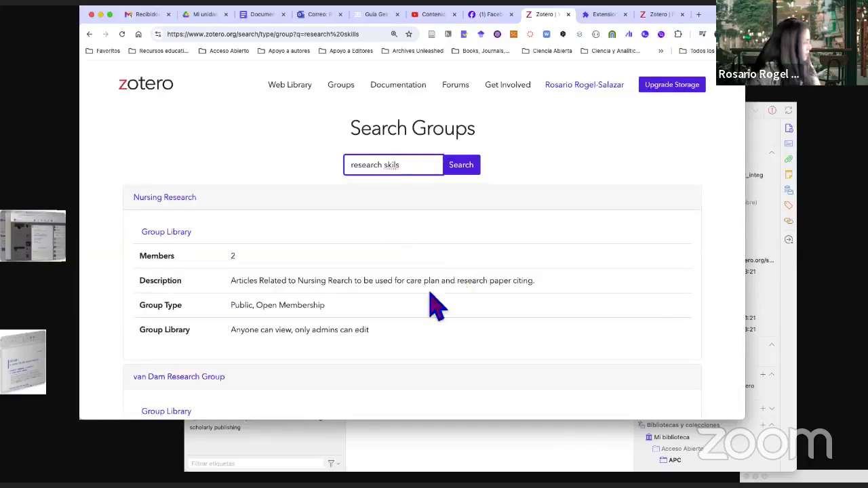
scroll(441, 292, "down", 2)
left_click(475, 98)
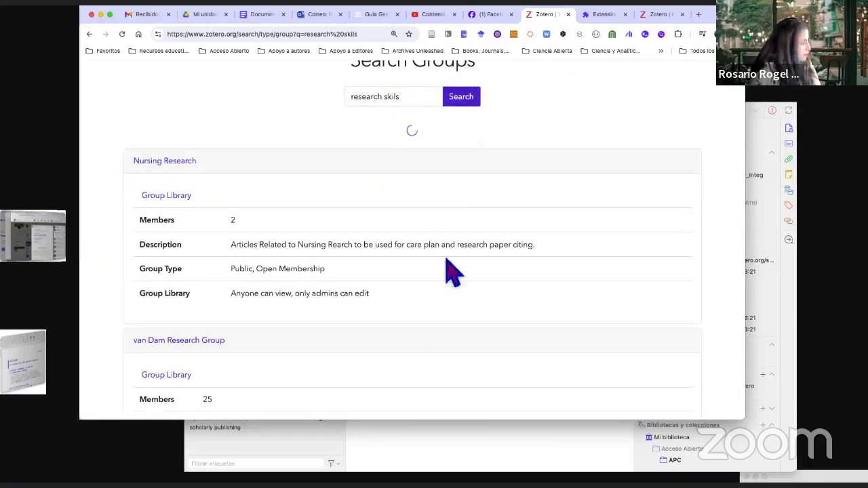
scroll(450, 271, "down", 2)
scroll(453, 271, "down", 5)
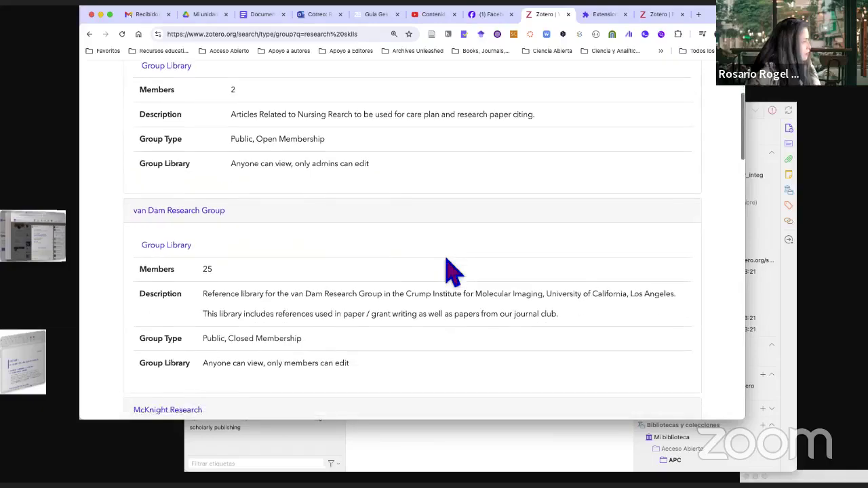
scroll(453, 272, "down", 5)
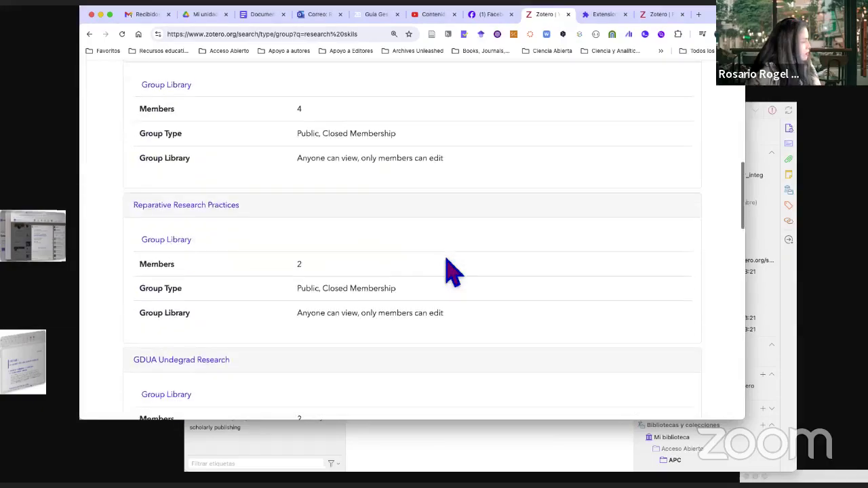
scroll(454, 271, "down", 4)
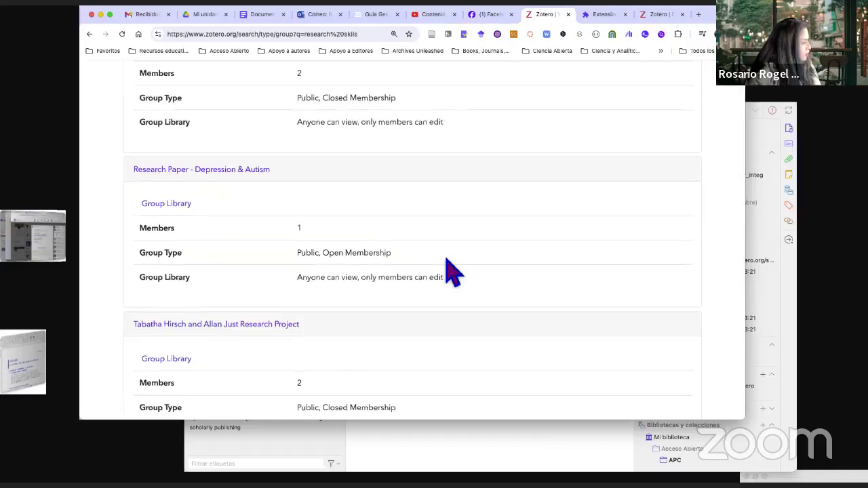
scroll(453, 271, "down", 5)
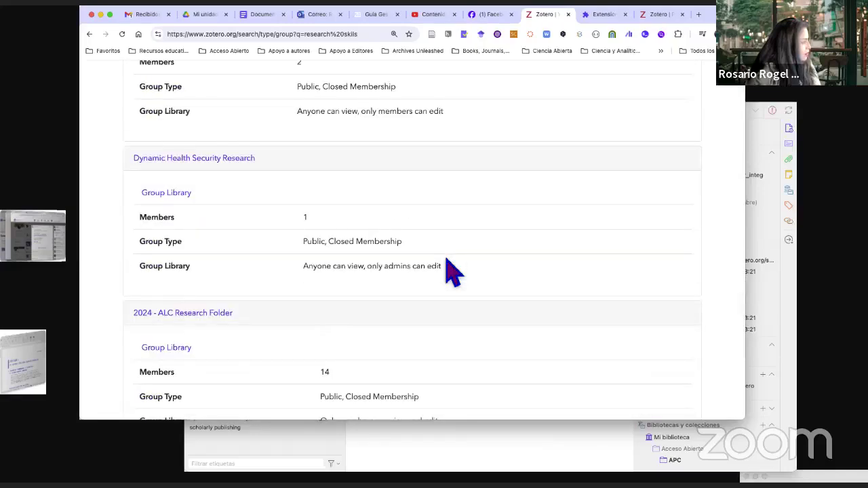
scroll(453, 272, "down", 5)
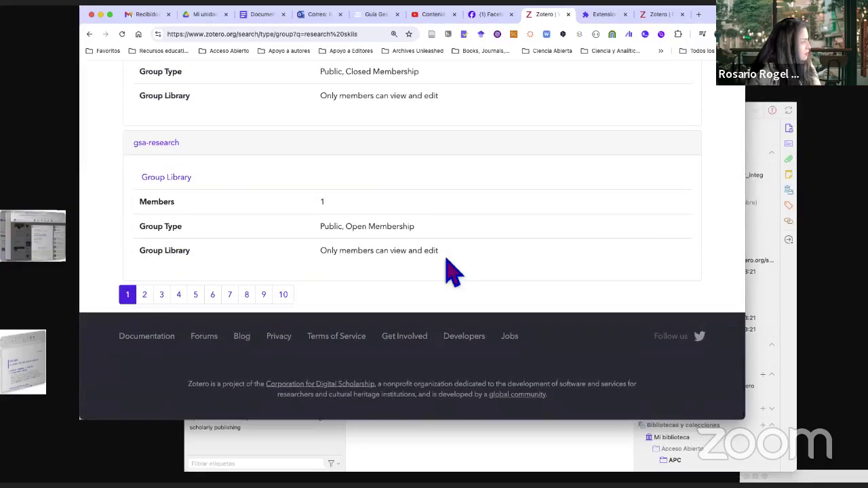
Correct the spelling of the group search term to "research skills" and rerun the search
scroll(271, 256, "up", 4)
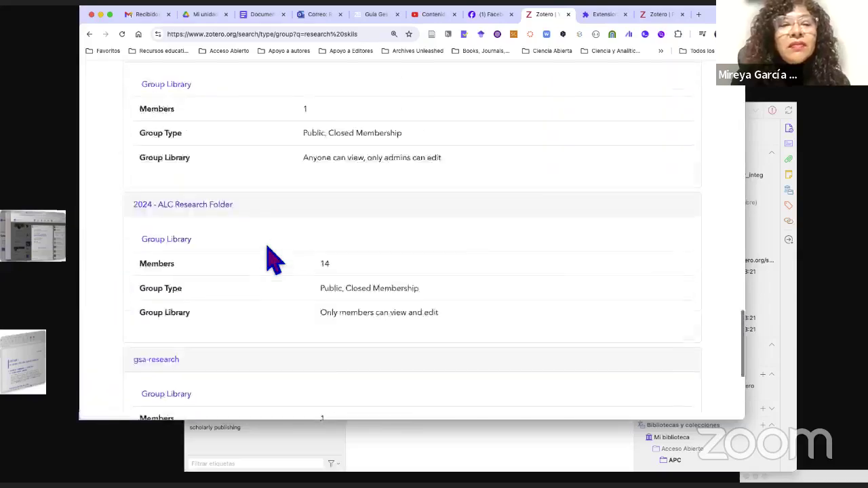
scroll(272, 256, "up", 15)
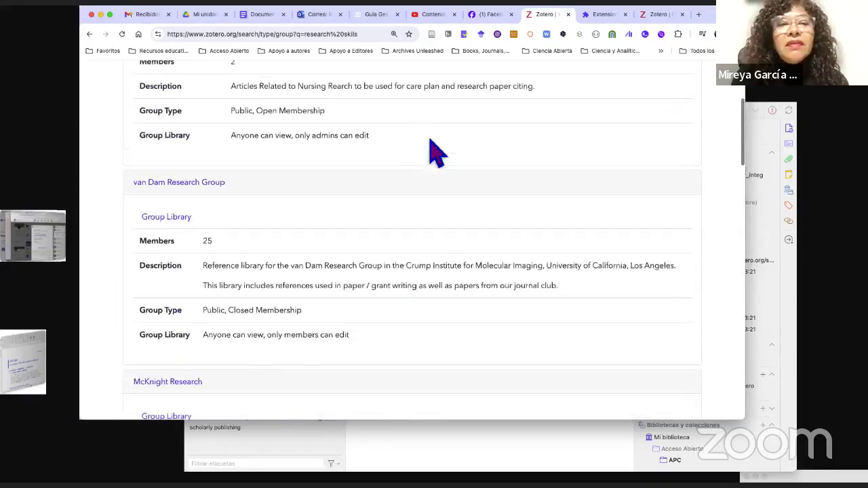
scroll(430, 141, "up", 3)
left_click(399, 165)
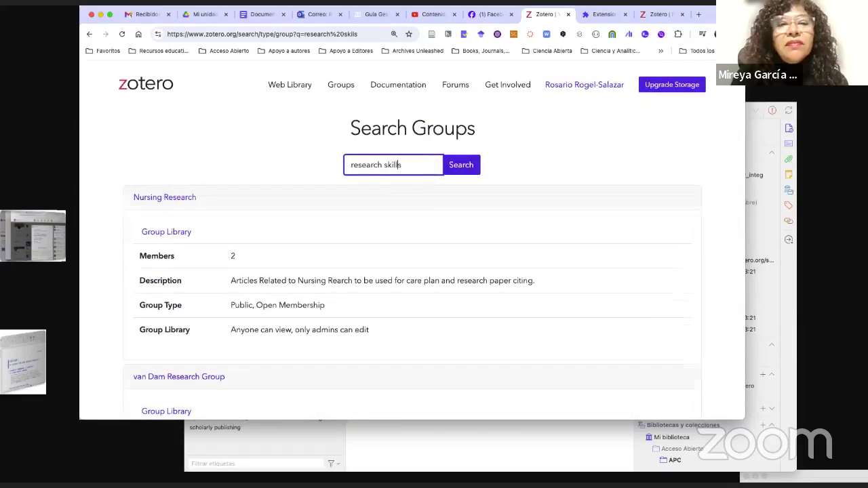
key("Return")
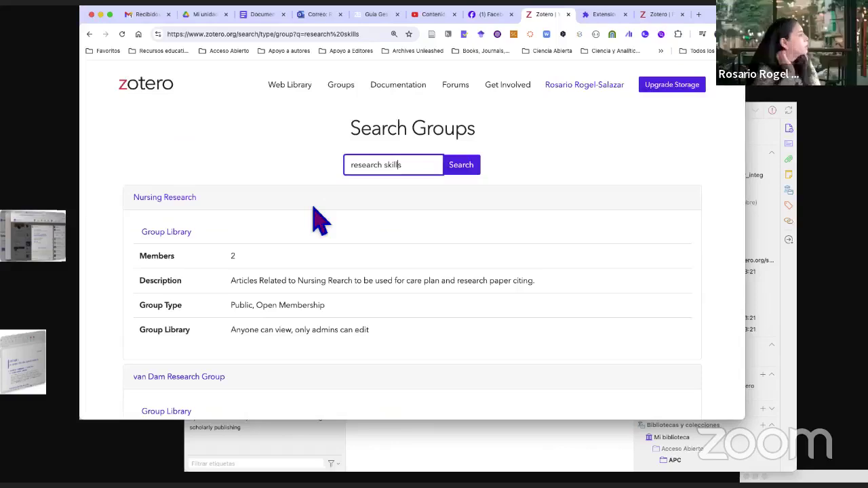
Enclose the group search term in double quotation marks to search for the exact phrase "research skills"
scroll(378, 262, "down", 1)
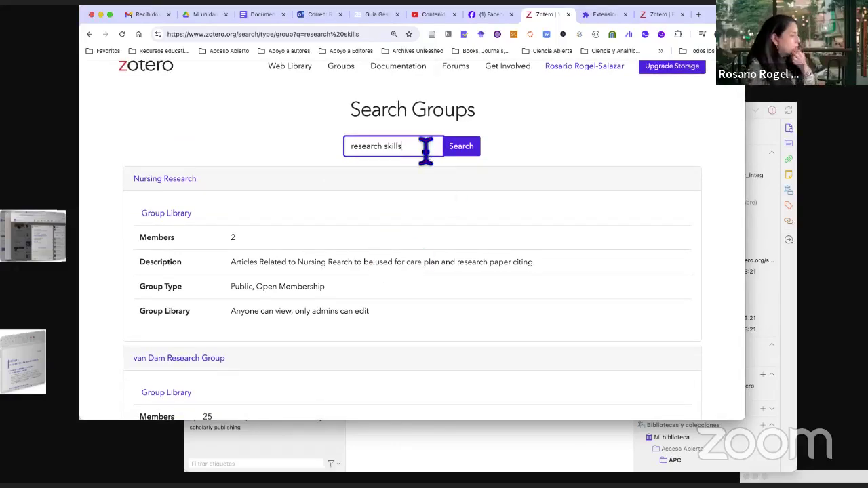
type("\"")
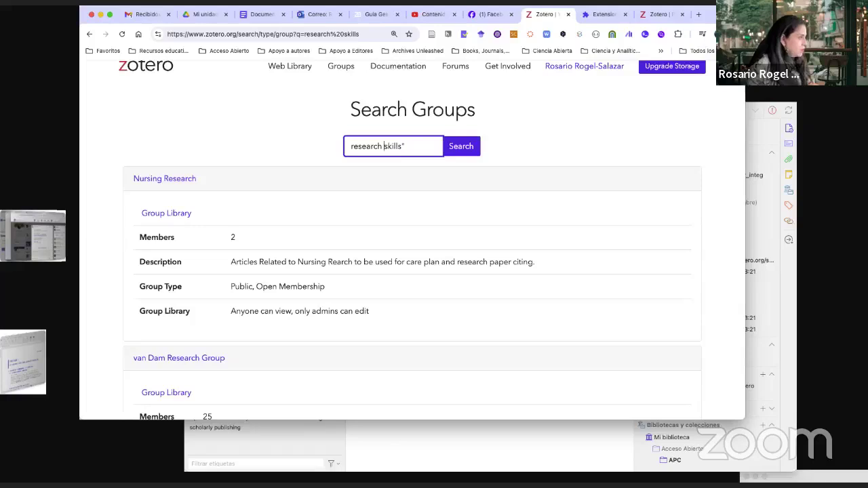
key("super+Left")
type("\"")
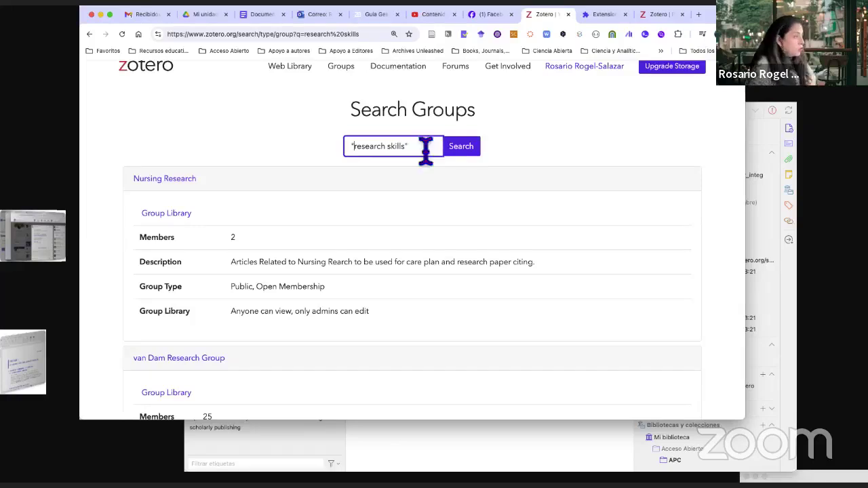
left_click(459, 158)
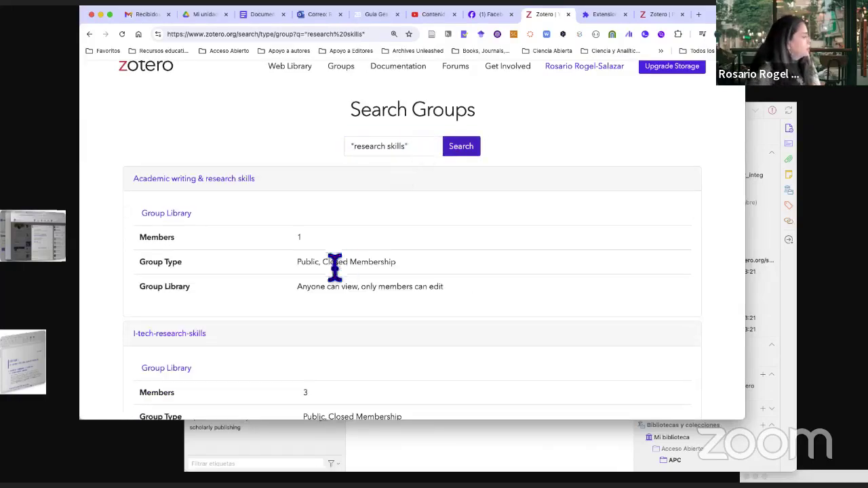
Open the "Academic writing & research skills" group, view its owner's profile in a new tab, and return to the group page
left_click(220, 181)
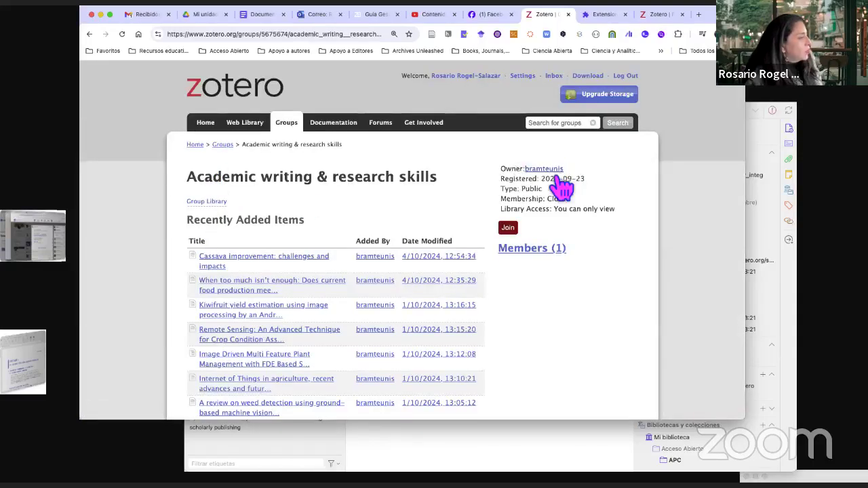
right_click(549, 173)
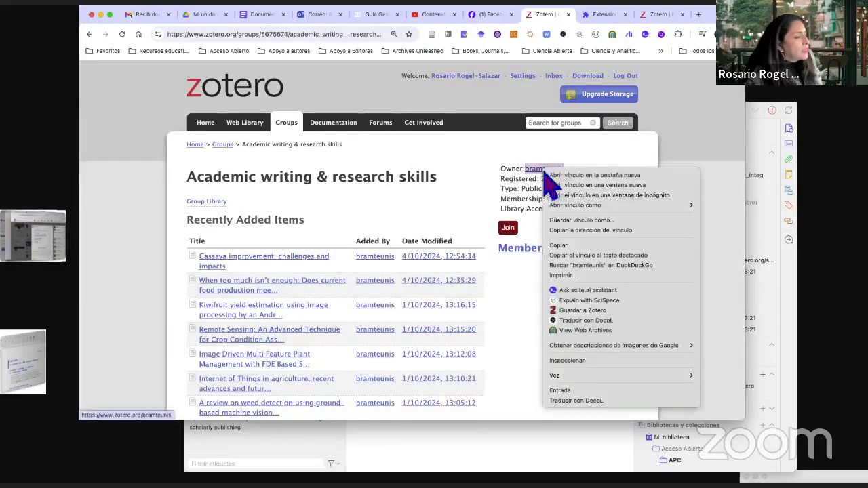
left_click(563, 175)
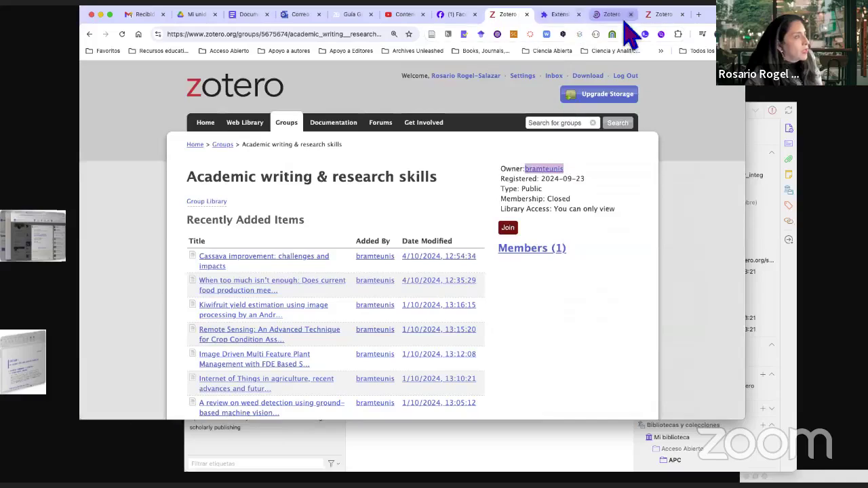
left_click(621, 15)
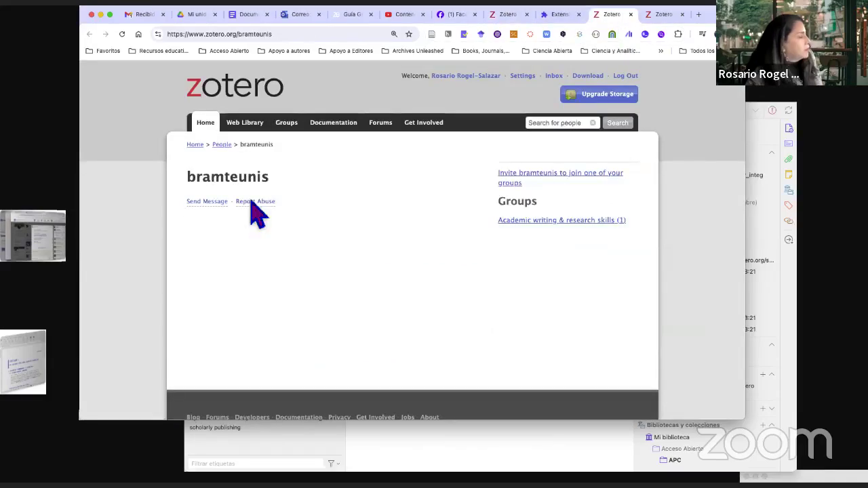
left_click(505, 15)
View the full library of the "Academic writing & research skills" group and go back to the Zotero Groups page
scroll(610, 332, "down", 5)
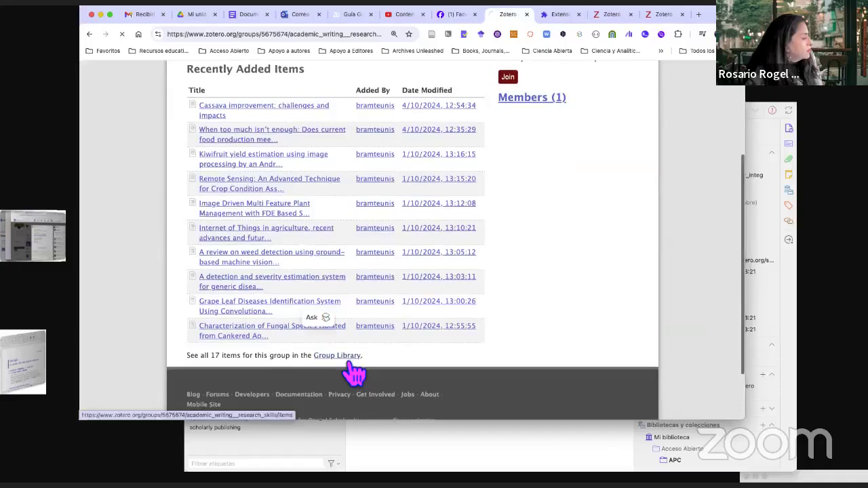
left_click(351, 361)
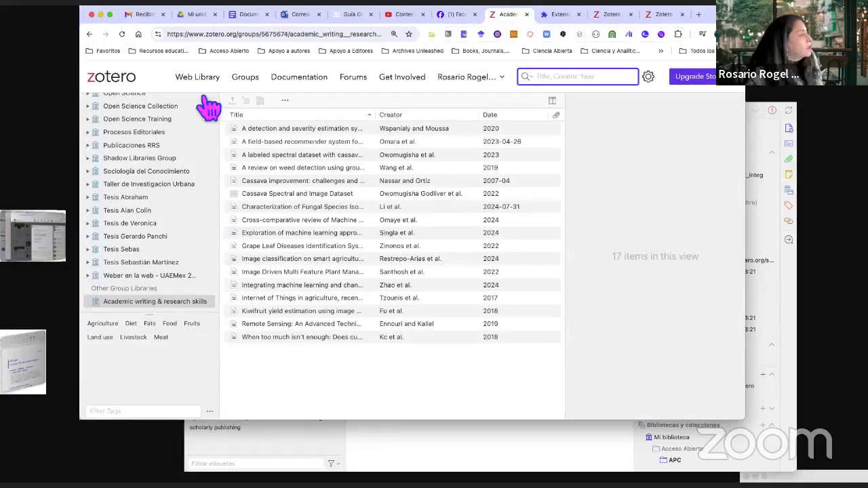
left_click(246, 77)
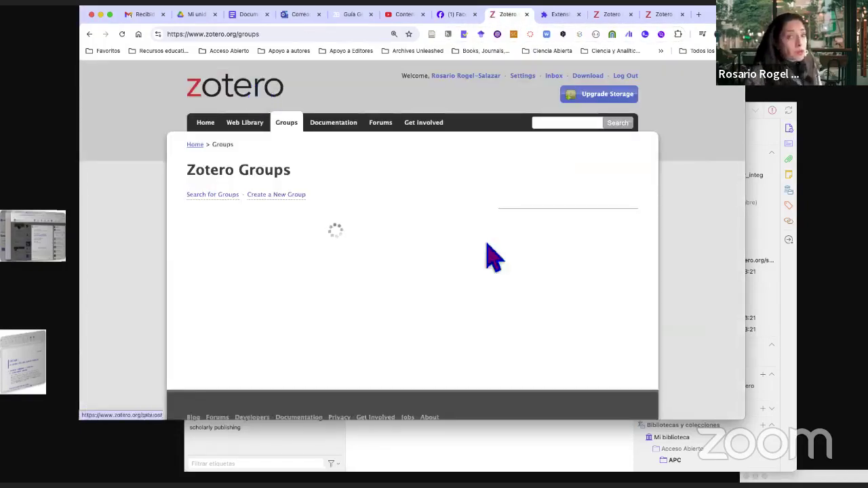
Open the group search, search for groups by a person's full name, and look through the results
left_click(227, 197)
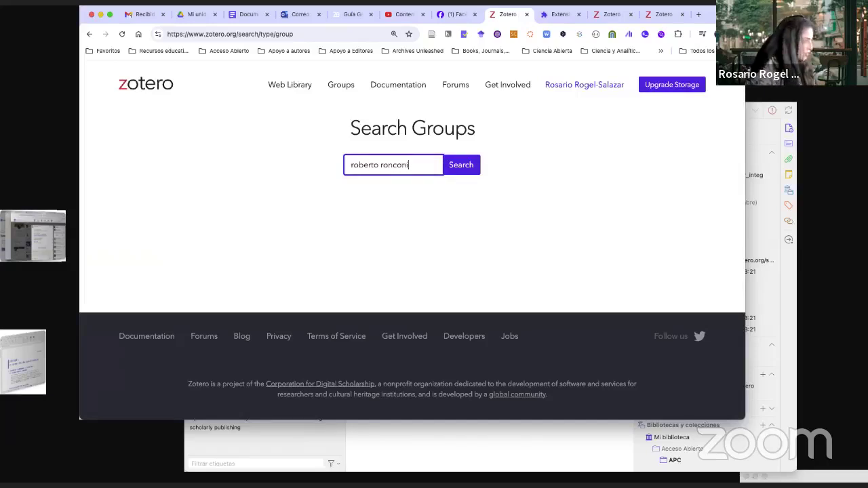
left_click(468, 171)
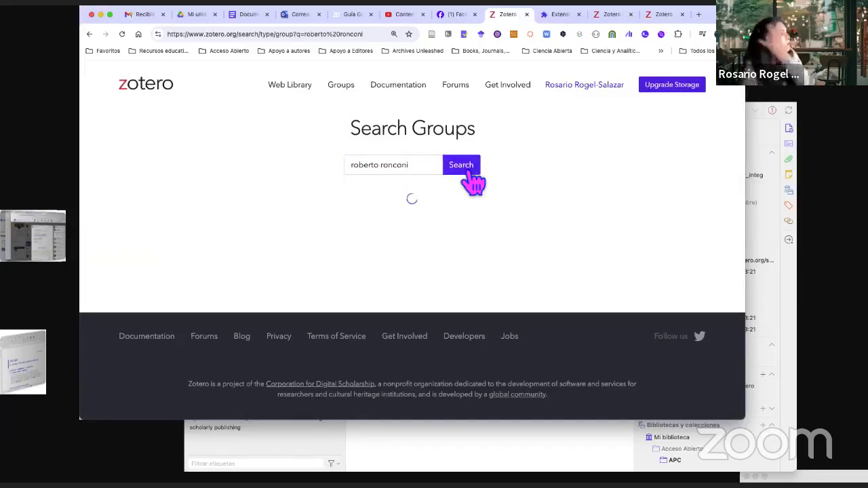
scroll(230, 270, "down", 1)
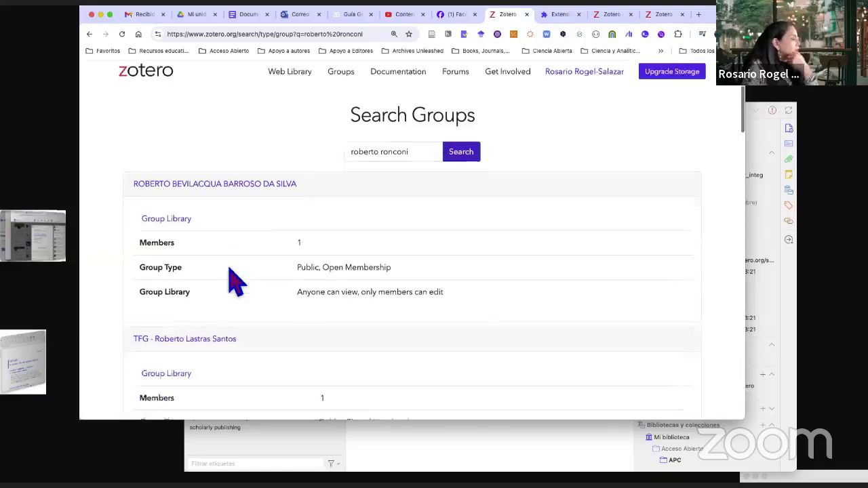
scroll(229, 272, "down", 1)
scroll(230, 275, "down", 4)
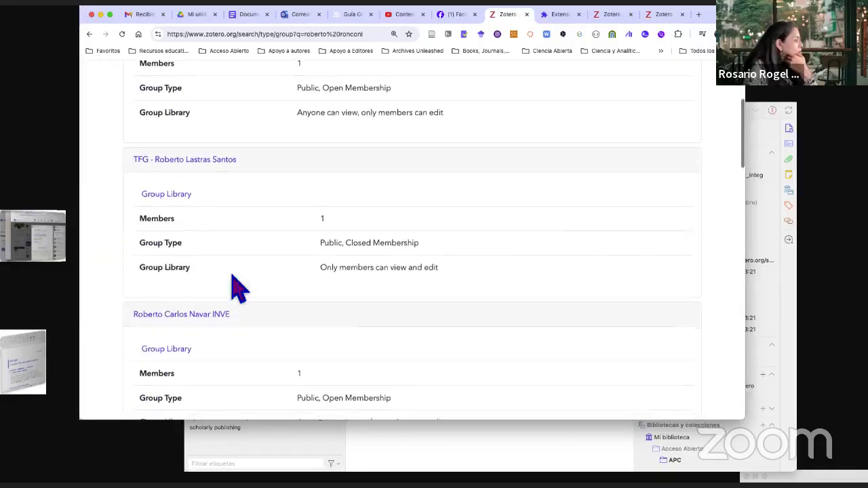
scroll(237, 287, "up", 5)
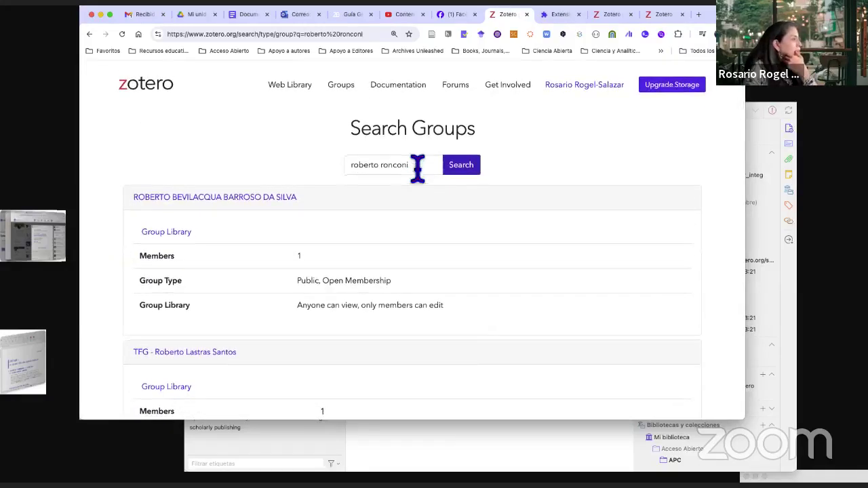
Replace the group search term with another person's full name and run the search again
left_click_drag(417, 167, 294, 170)
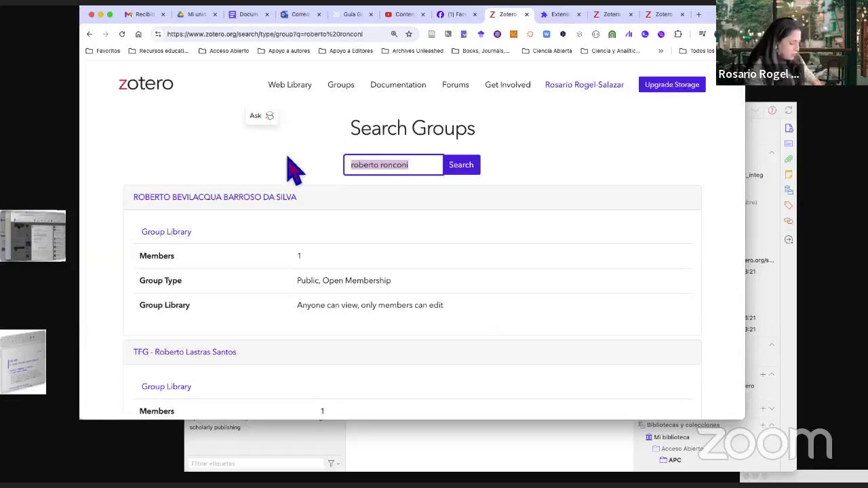
type("isidro aguillo")
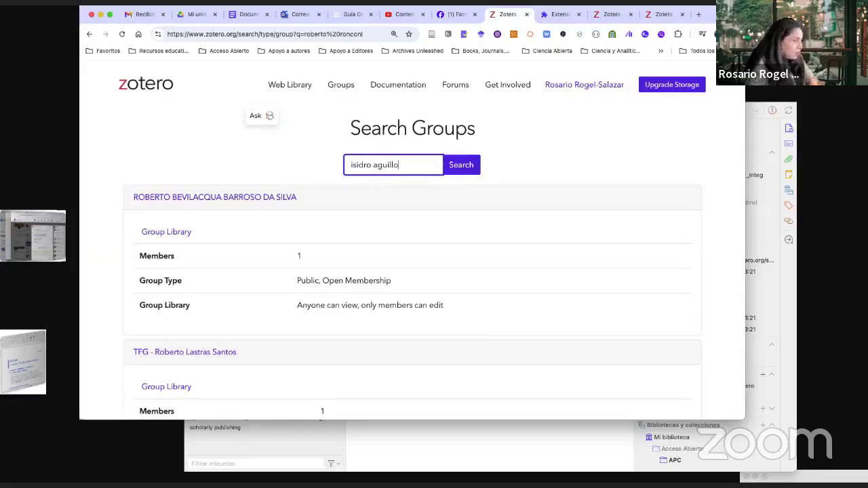
key("Return")
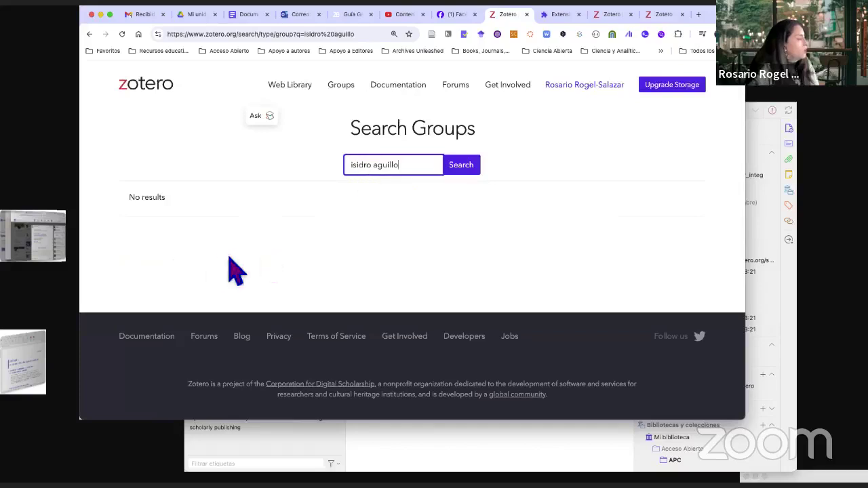
left_click(413, 170)
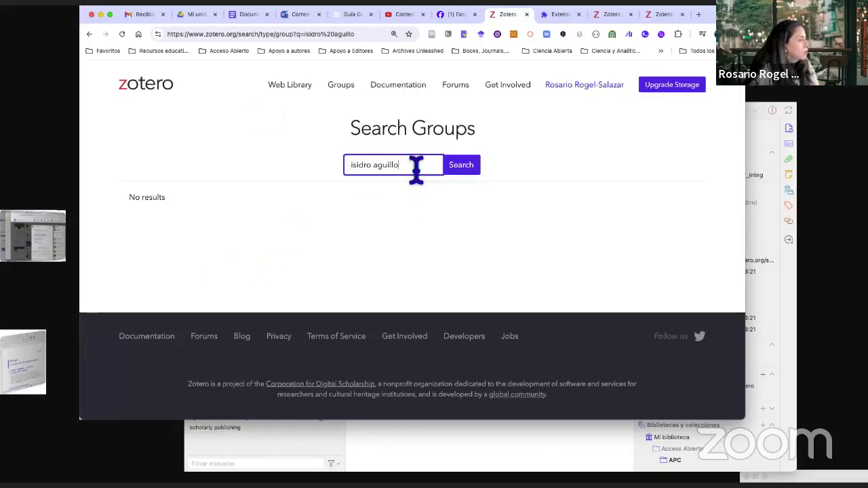
left_click(470, 175)
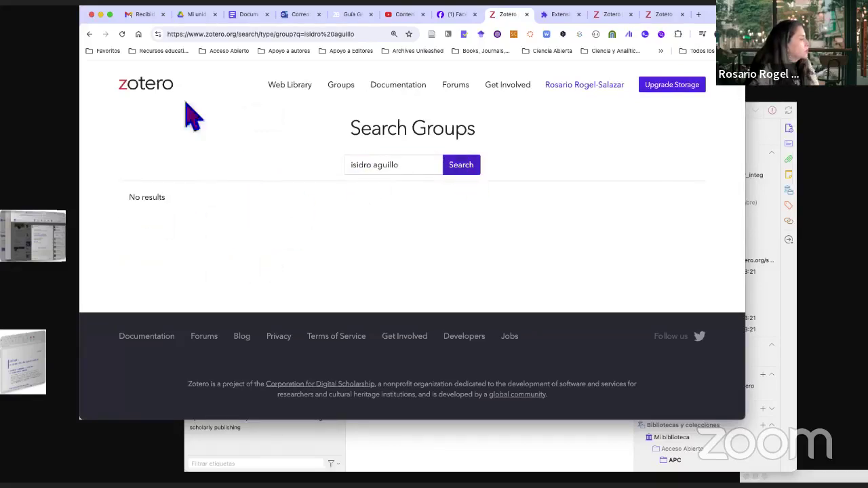
Leave the group search, return to the Groups page, and open the form for creating a new group
left_click(90, 35)
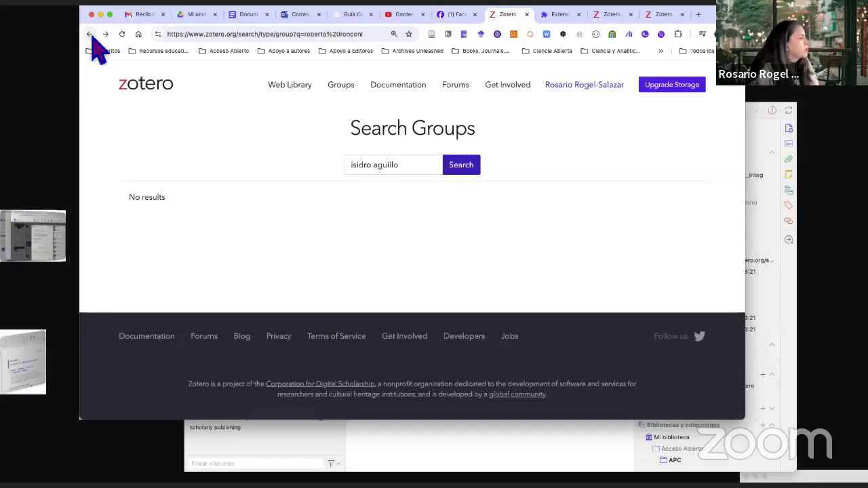
left_click(342, 87)
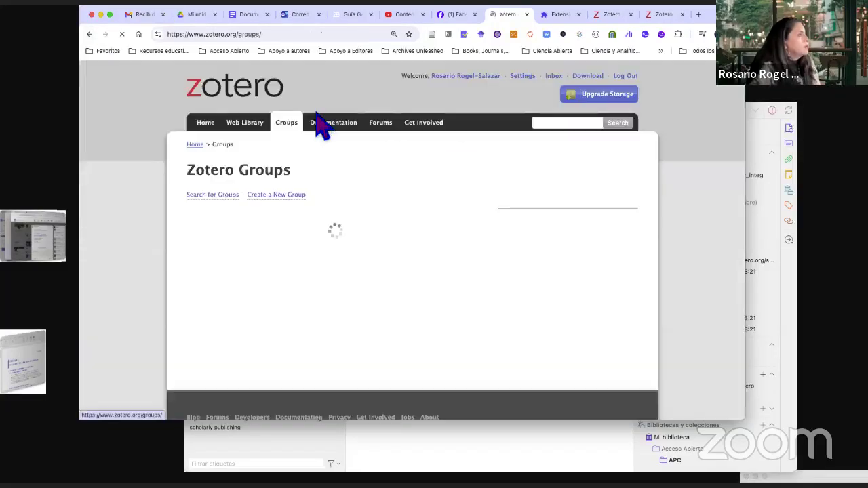
left_click(219, 196)
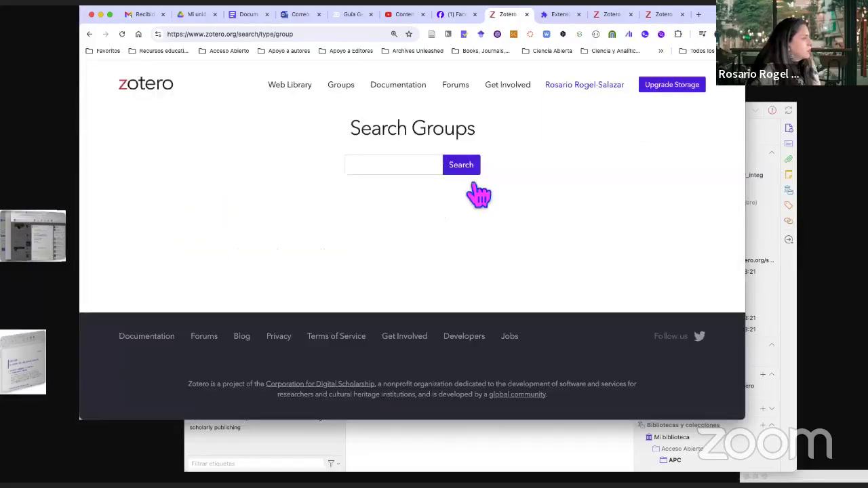
left_click(387, 173)
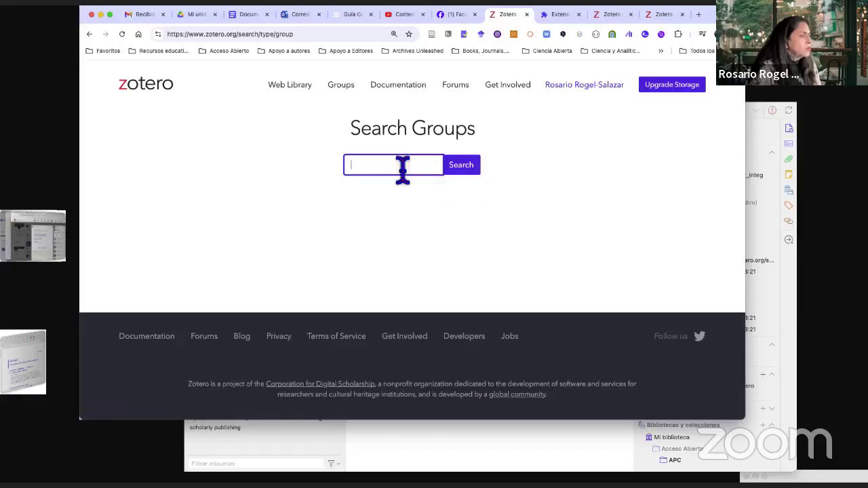
left_click(345, 87)
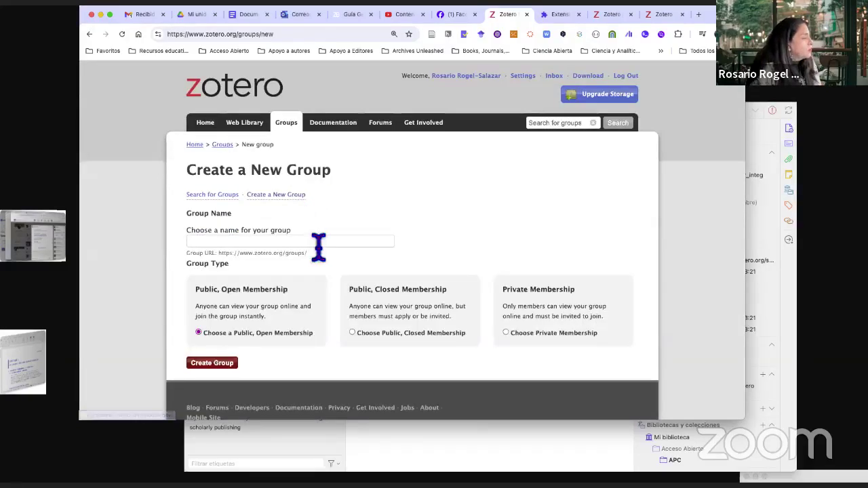
Enter DSAE-DSC as the name of the new group
left_click(318, 241)
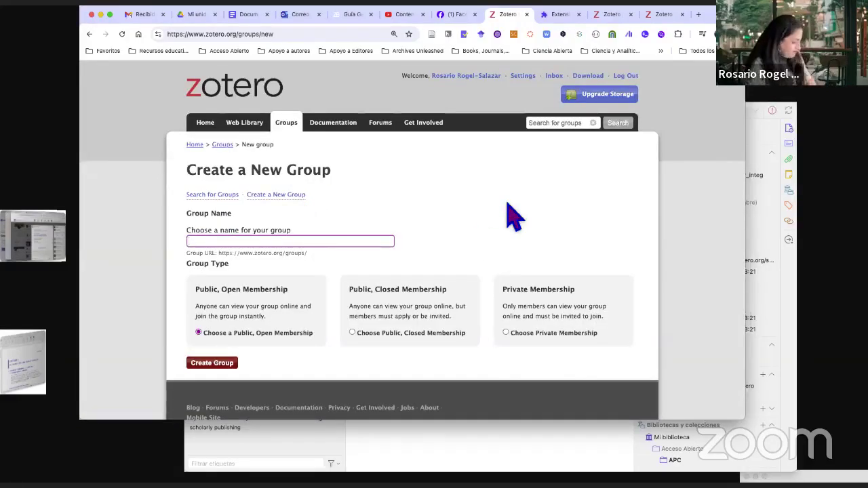
type("DS")
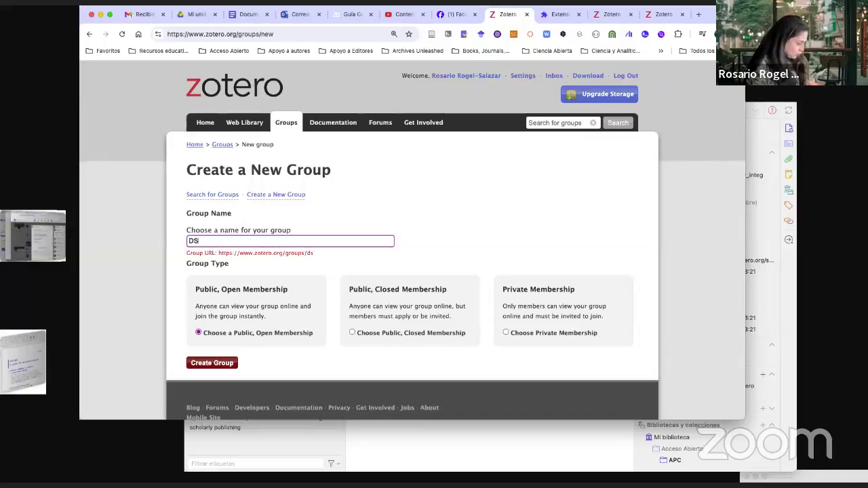
type("AE")
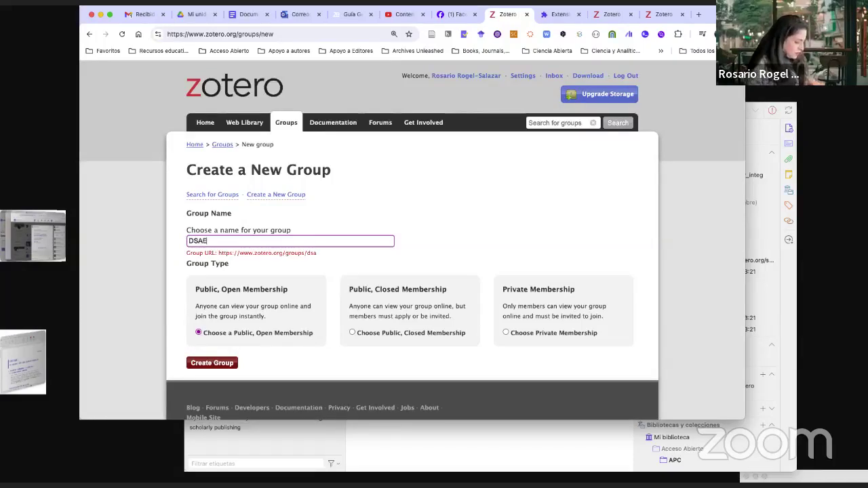
type("-DSC")
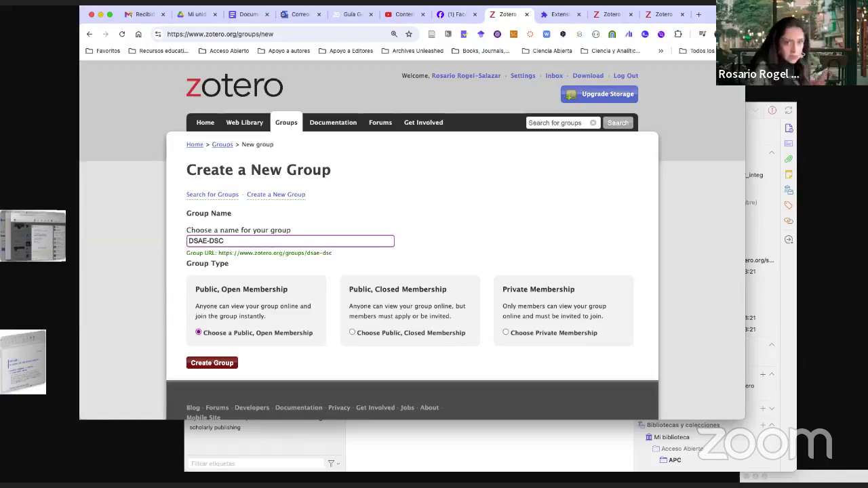
scroll(293, 346, "down", 2)
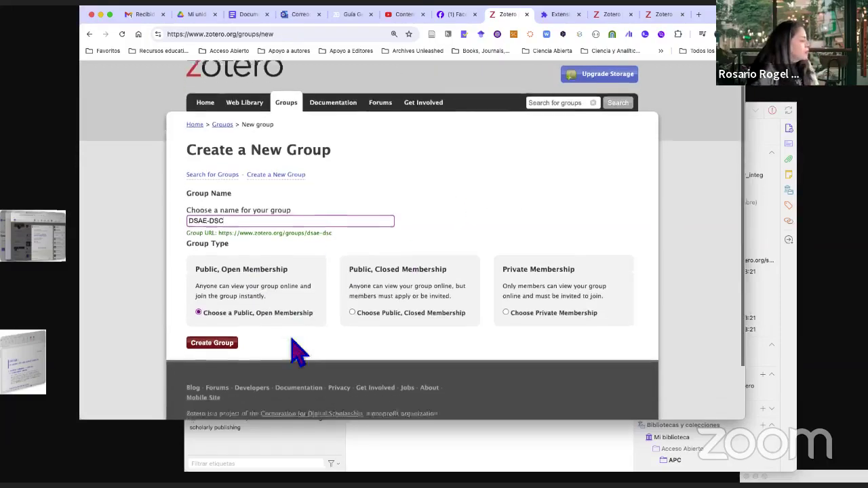
Replace the new group's name with "Ejercicio UV-UAEMex"
key("super+a")
type("U")
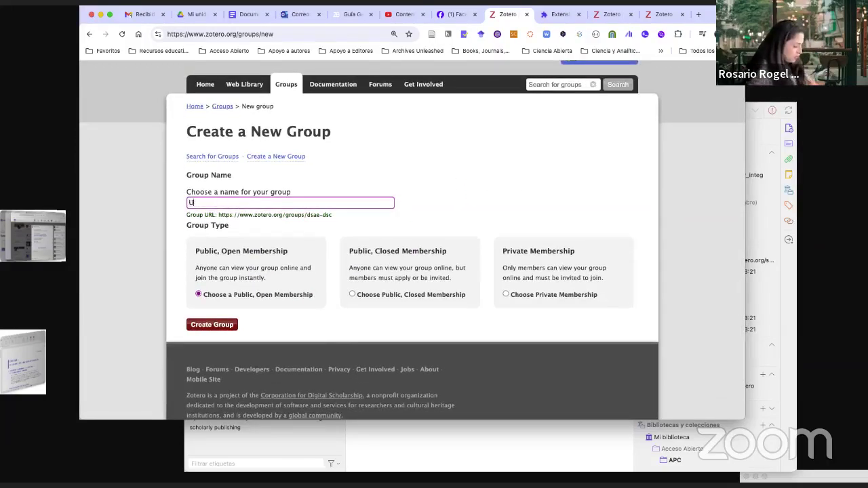
type("V-UA")
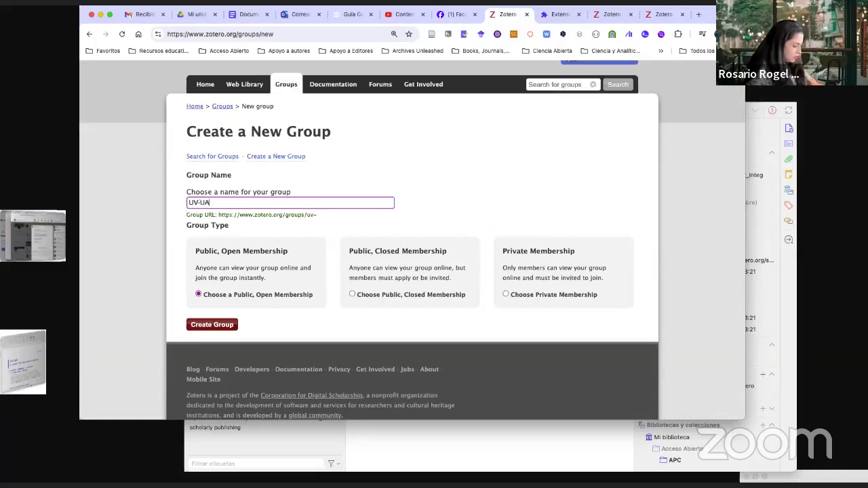
type("EMex")
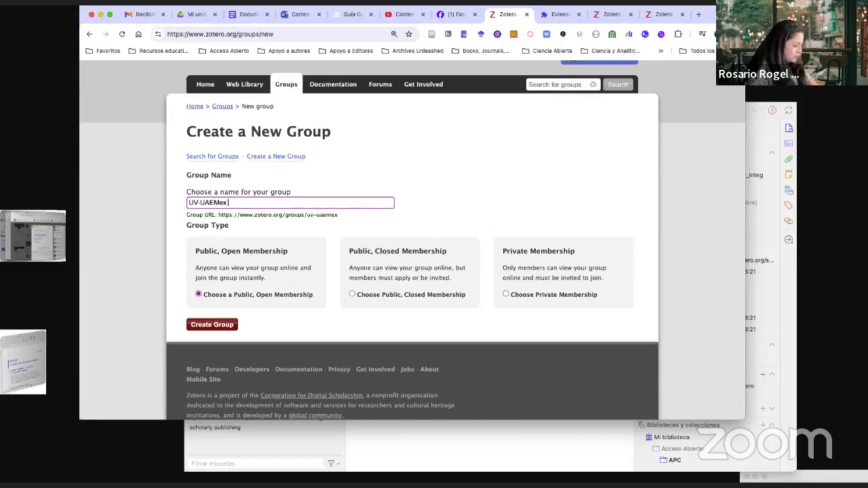
key("BackSpace")
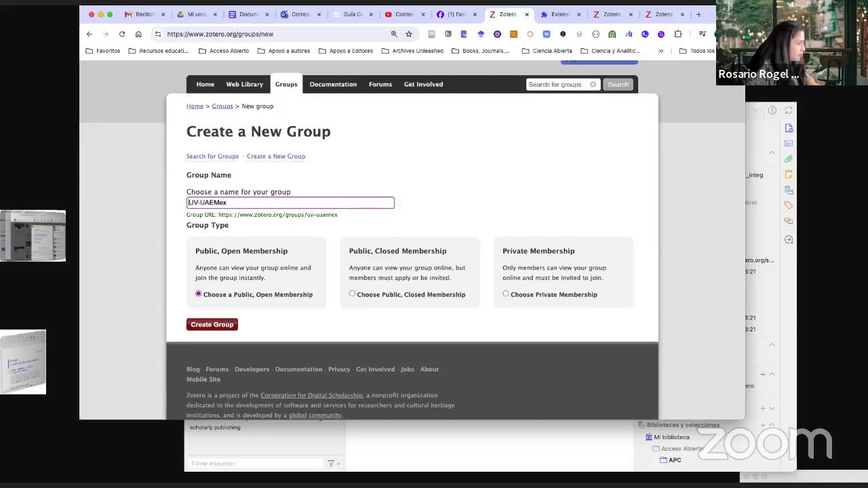
left_click(189, 202)
type("Ejercicio")
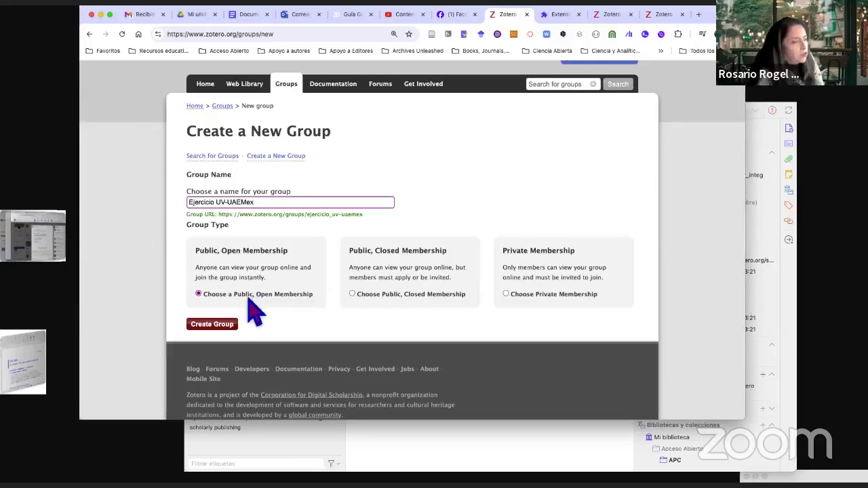
Create the group with private membership and save its settings with library reading, library editing and file editing allowed for any group member
left_click(508, 295)
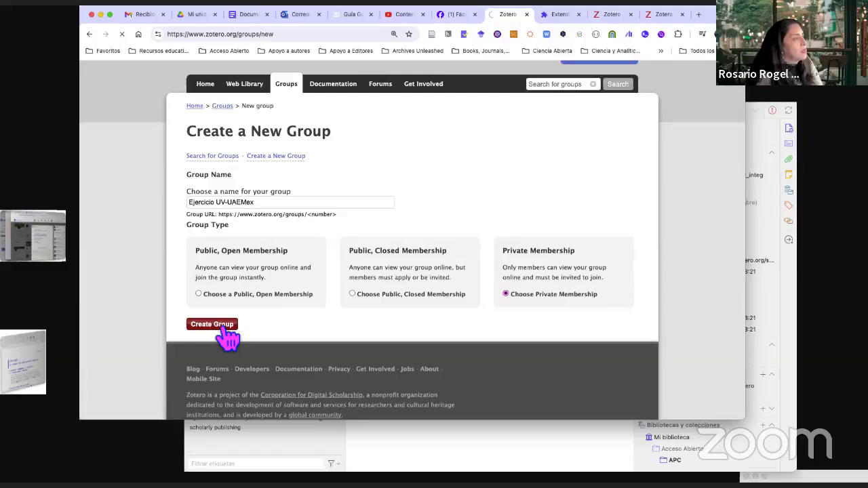
scroll(343, 363, "down", 2)
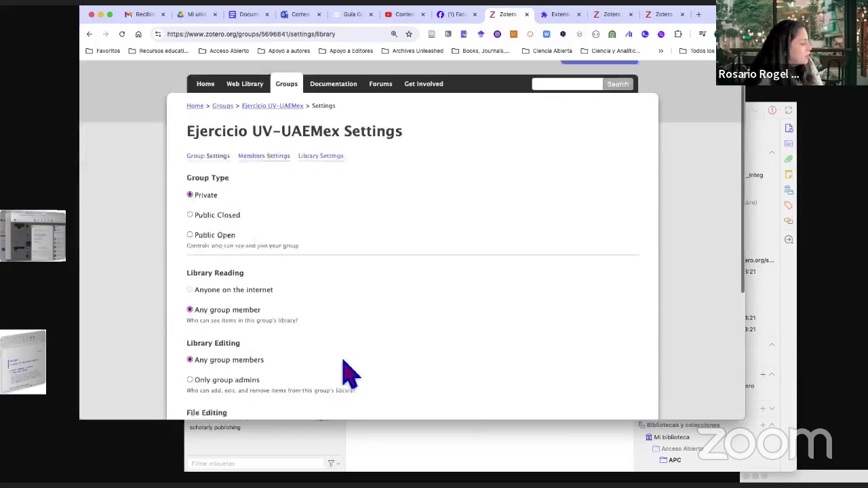
scroll(337, 299, "down", 3)
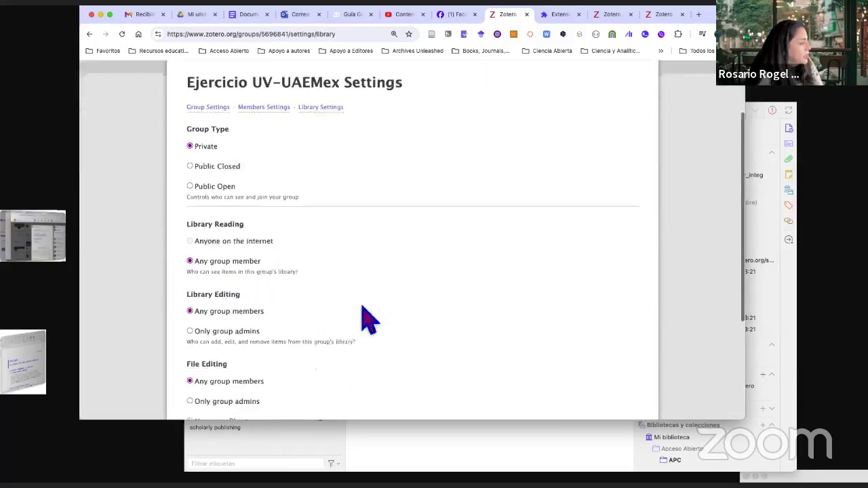
scroll(350, 332, "down", 1)
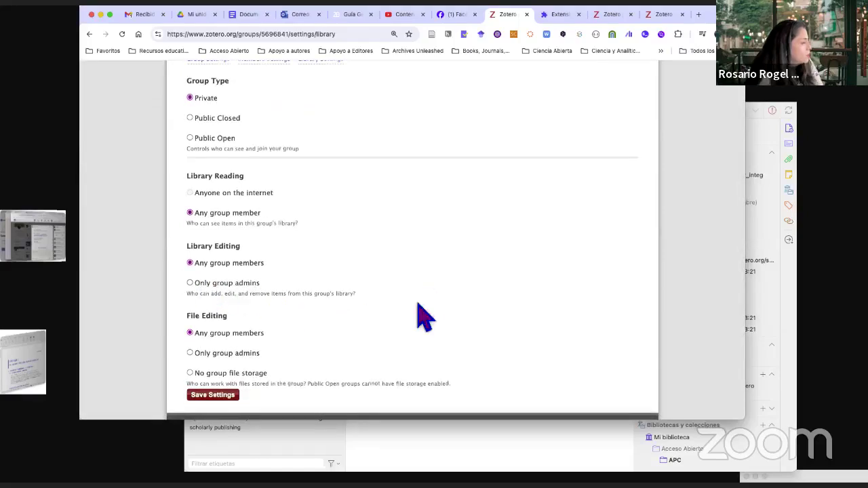
scroll(428, 317, "down", 1)
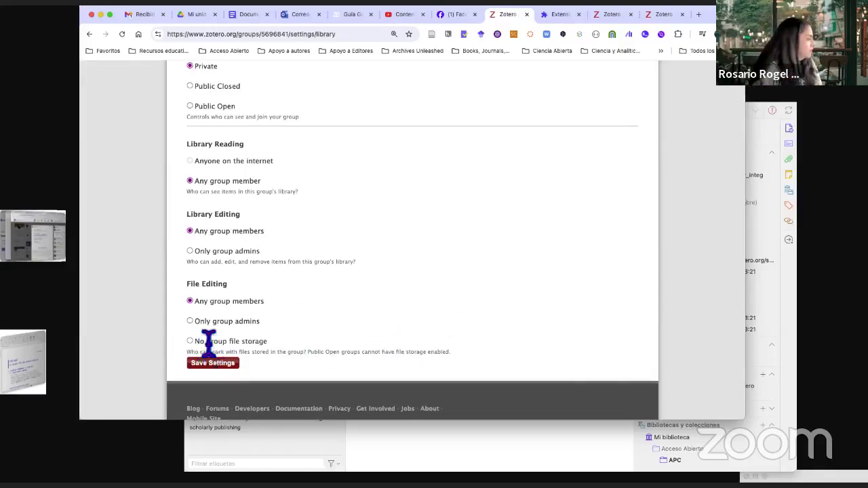
left_click(221, 363)
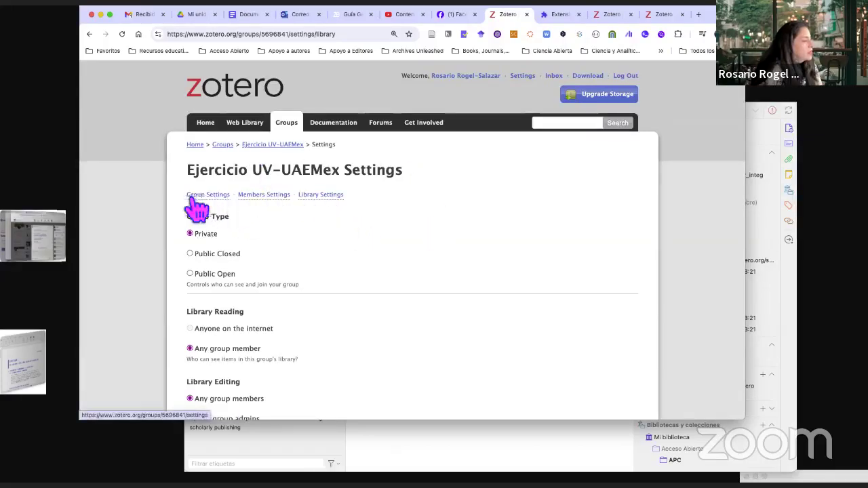
In the group settings, upload Zotero tutorial.png from the desktop's Veracruz folder as the profile image and enter the description "Este es un grupo para pruebas"
left_click(216, 195)
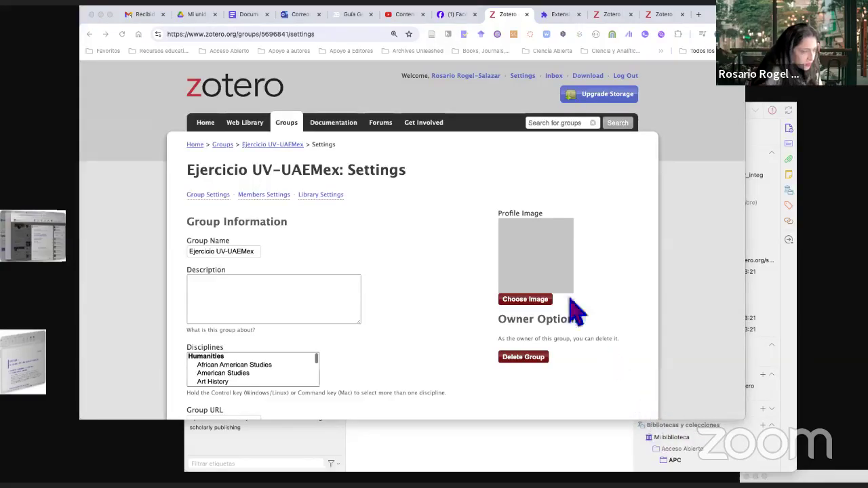
left_click_drag(576, 310, 553, 21)
left_click(517, 15)
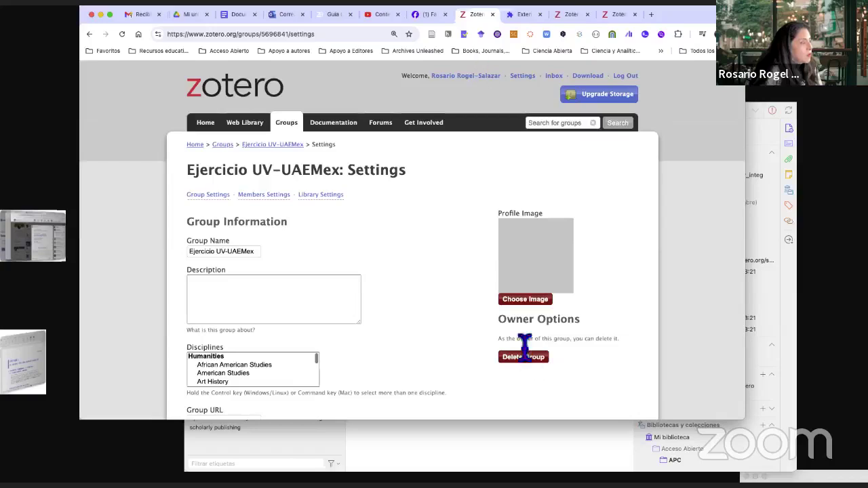
left_click(526, 300)
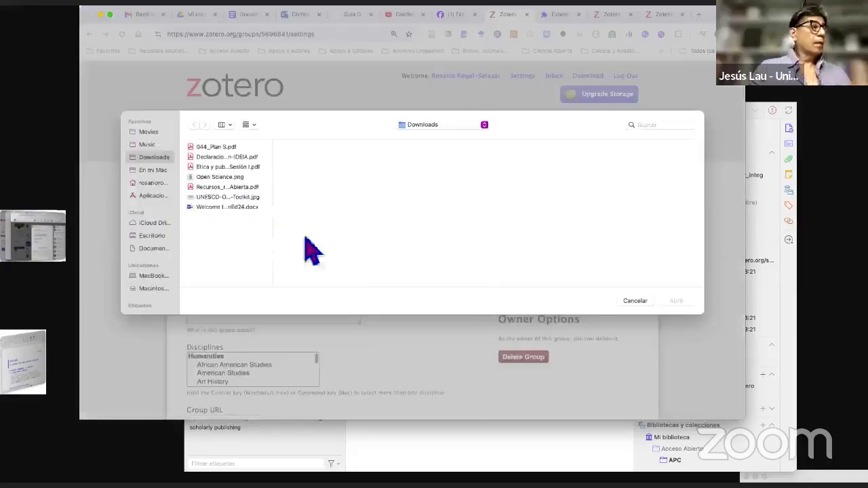
left_click(152, 236)
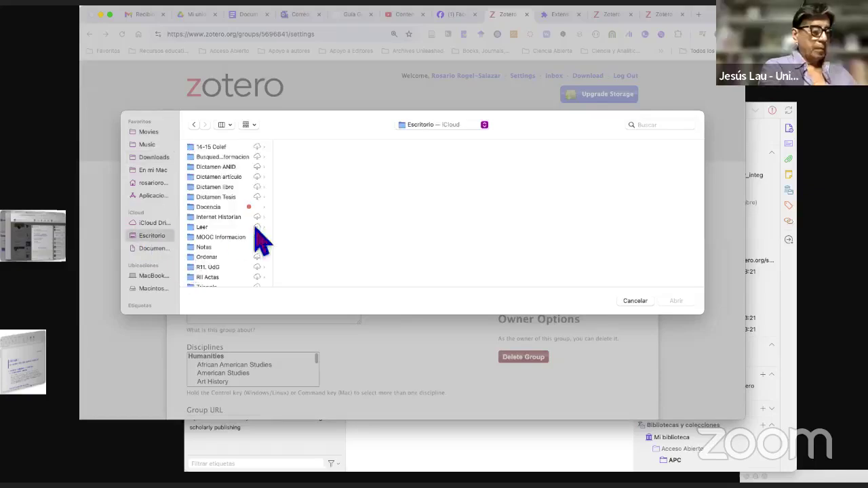
scroll(261, 239, "down", 4)
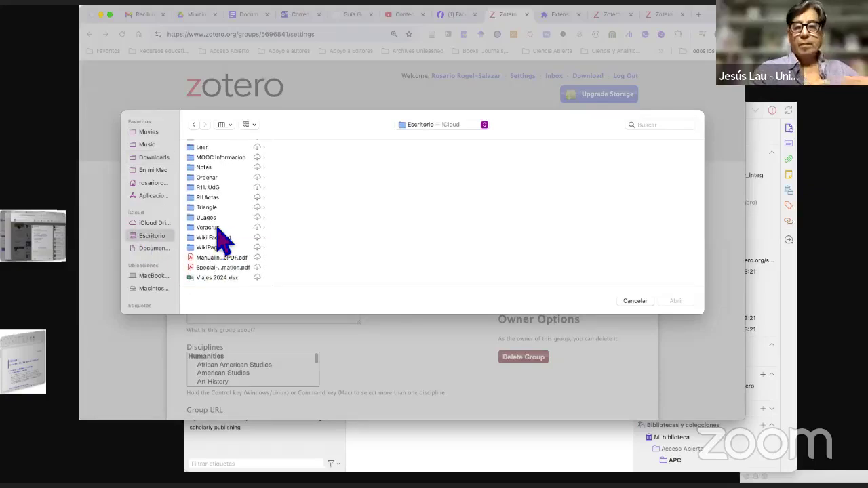
left_click(217, 228)
left_click(321, 244)
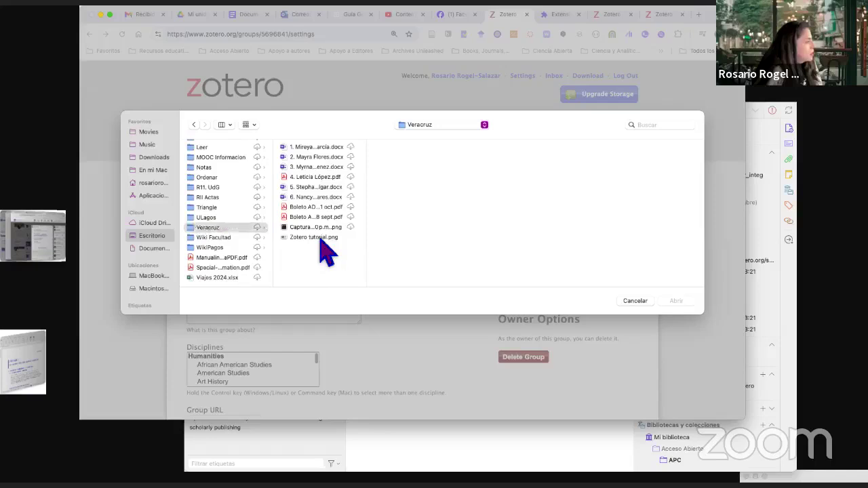
left_click(318, 237)
left_click(678, 302)
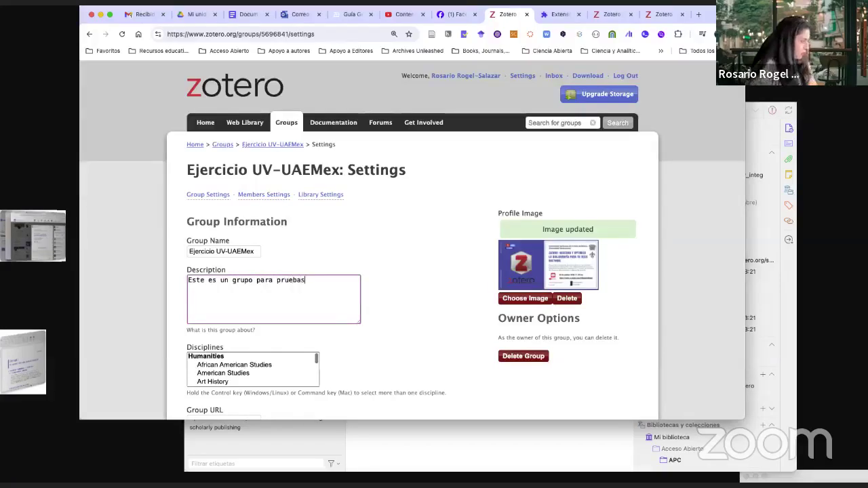
Go through the group's member settings to the Invite Members form and activate the field for the invitees' email addresses or usernames
scroll(308, 269, "down", 3)
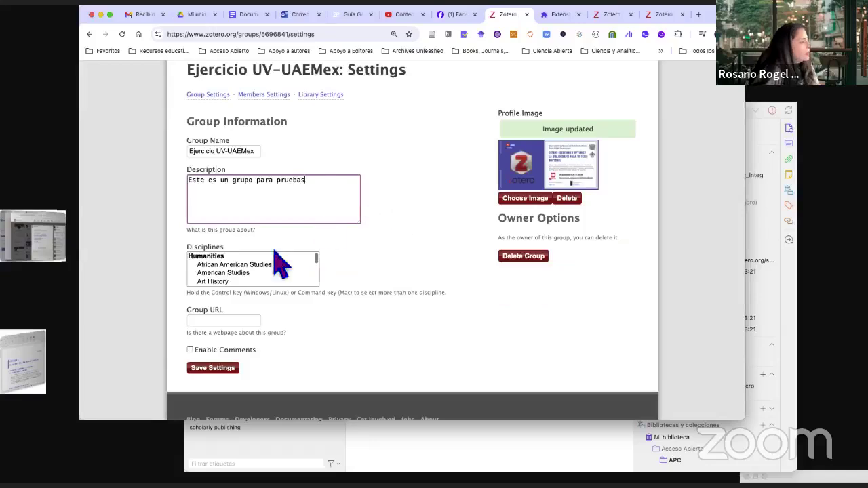
scroll(278, 342, "up", 2)
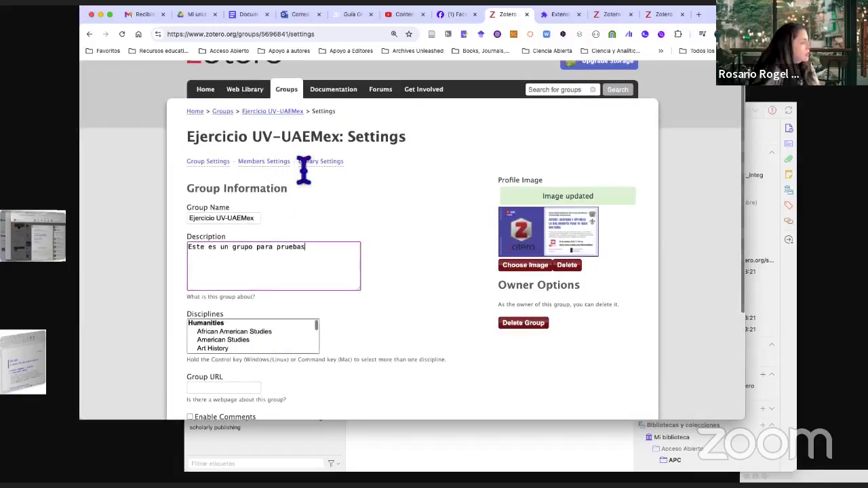
left_click(268, 162)
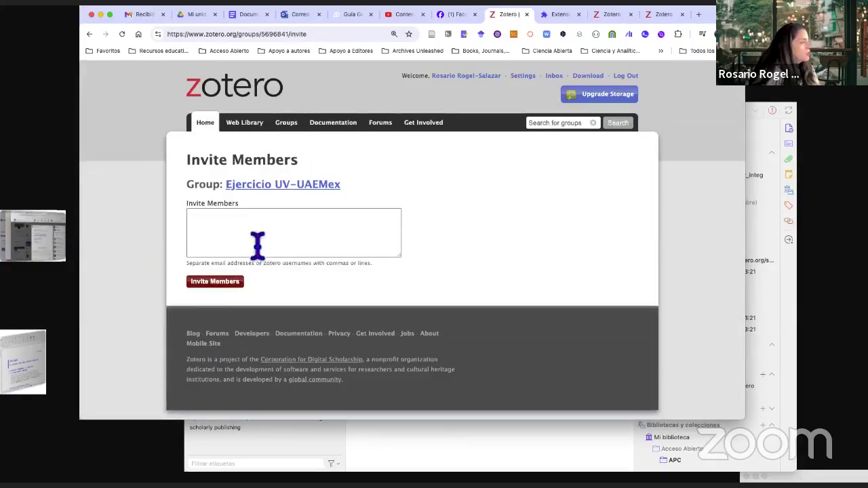
left_click(254, 231)
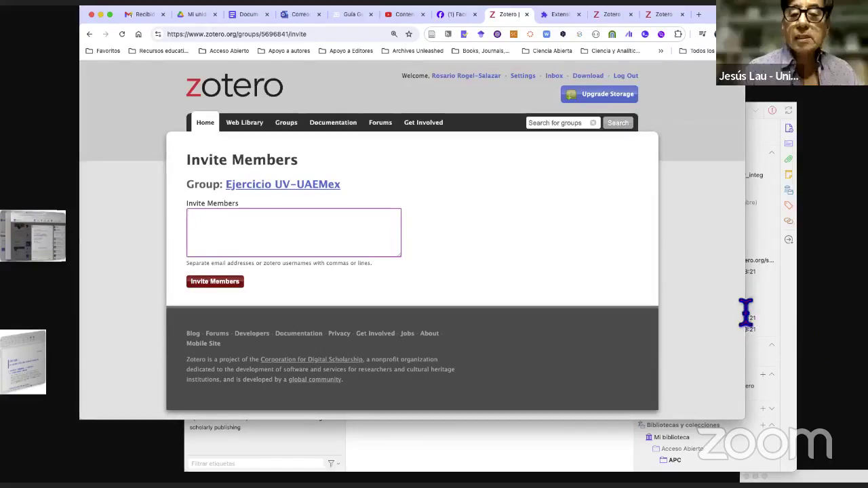
Enter the first invitee's e-mail address, followed by a comma, in the member invitation for the Ejercicio UV-UAEMex group
scroll(577, 95, "down", 1)
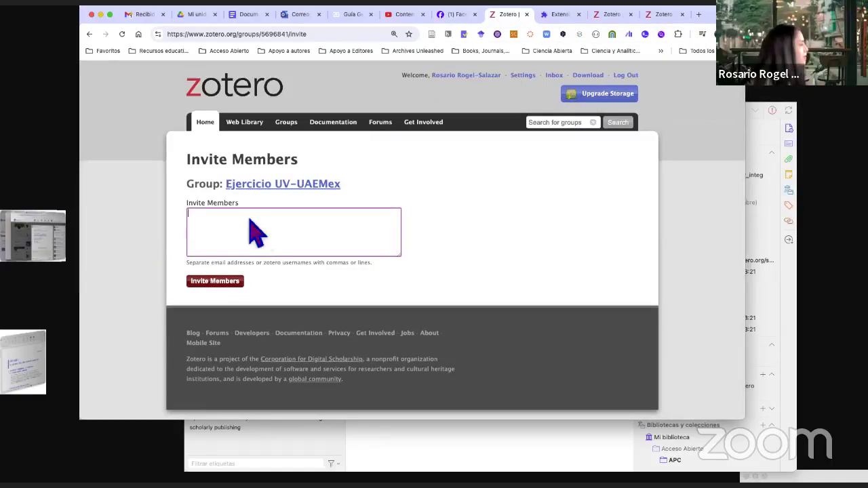
scroll(251, 291, "up", 1)
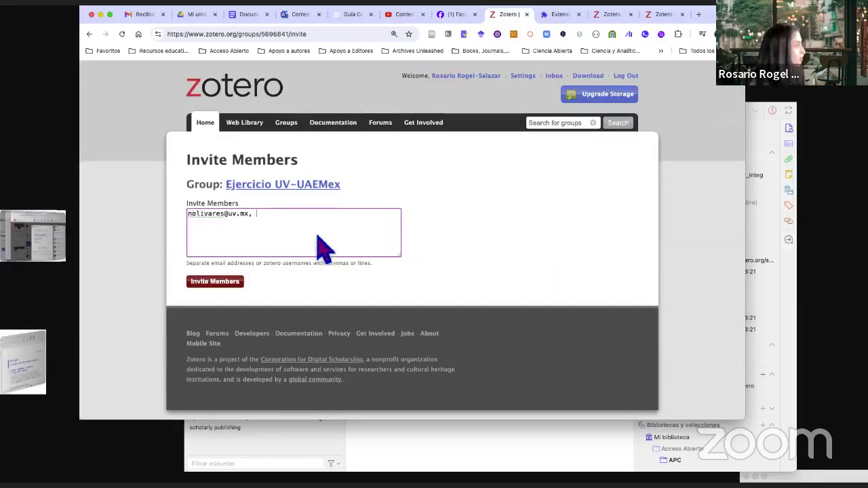
right_click(267, 214)
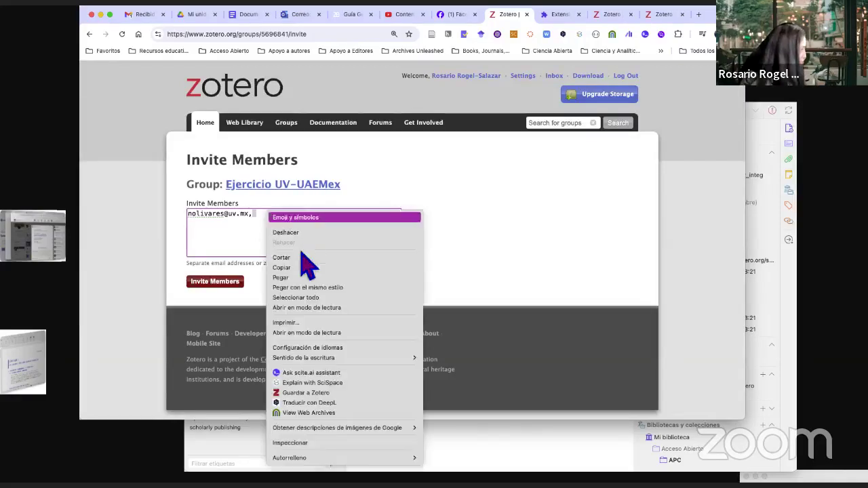
left_click(305, 279)
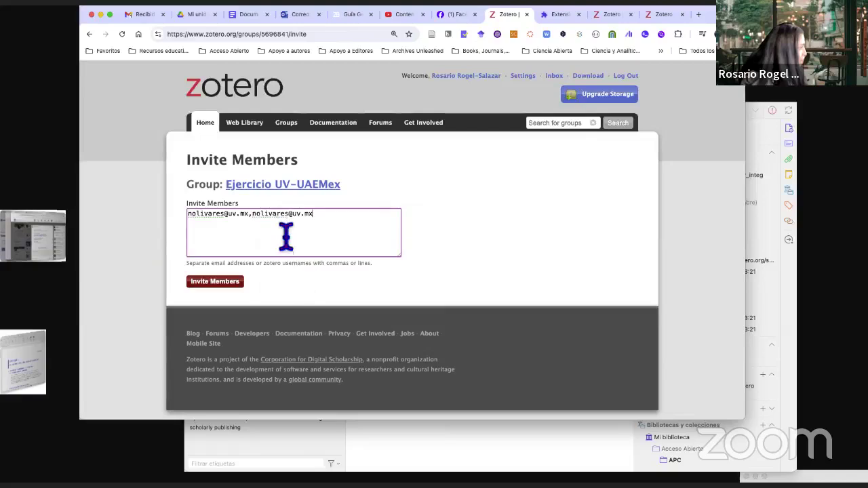
key("super+z")
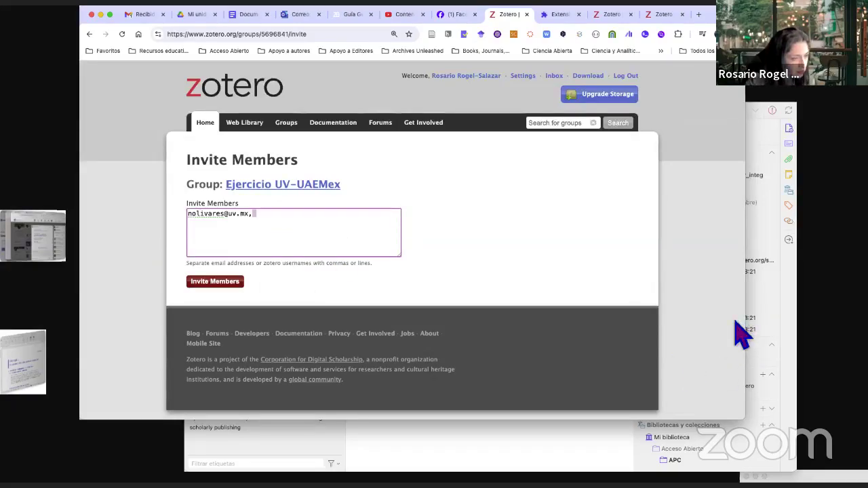
Add the second invitee's e-mail address after the first one and send the group invitations
left_click(275, 224)
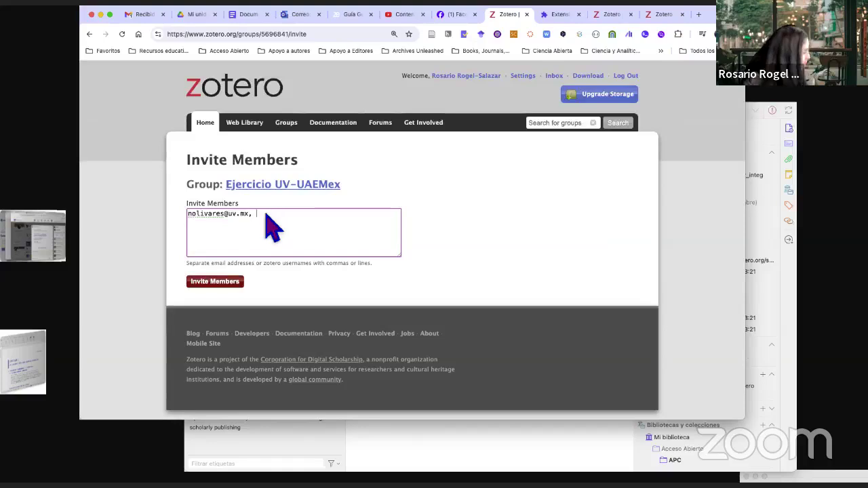
key("super+v")
type(",")
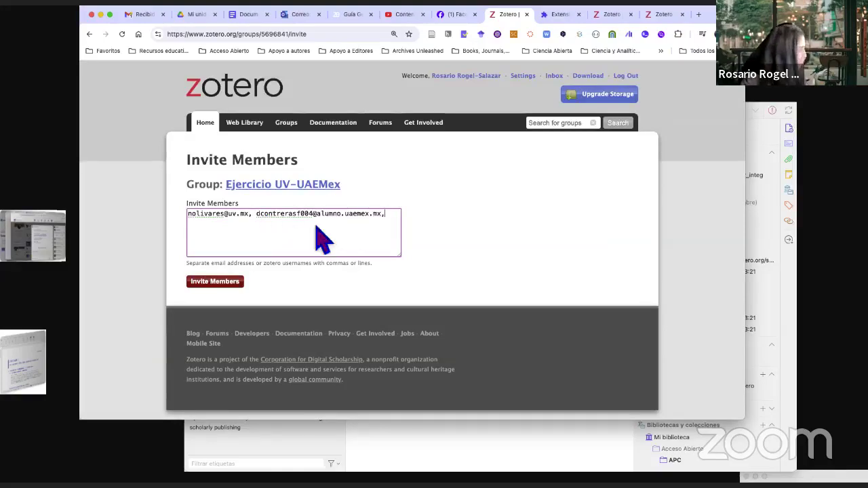
left_click(233, 283)
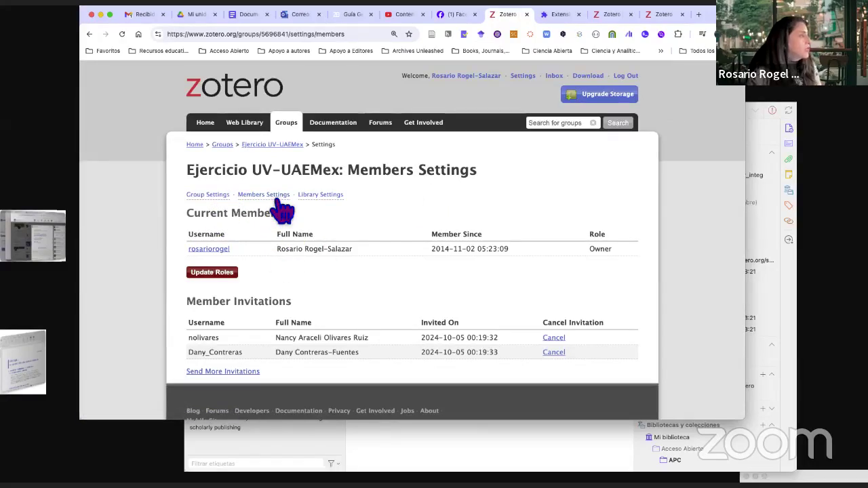
View the group's library settings and return to the Ejercicio UV-UAEMex group page
left_click(324, 203)
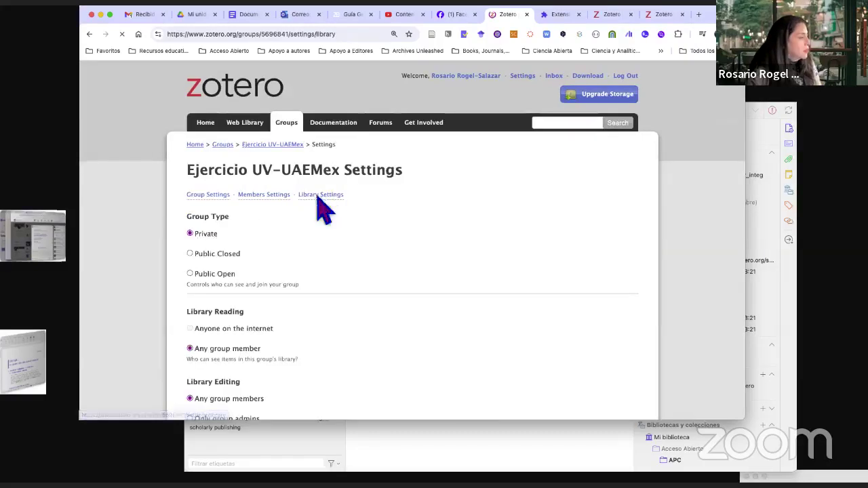
left_click(279, 143)
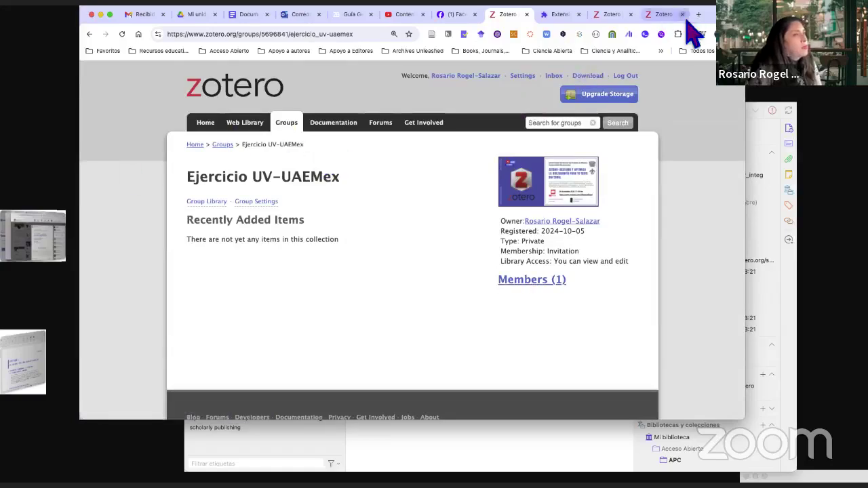
Switch to the Zenodo record of the Zotero guide and examine its cover, version details and DOI information
left_click(343, 19)
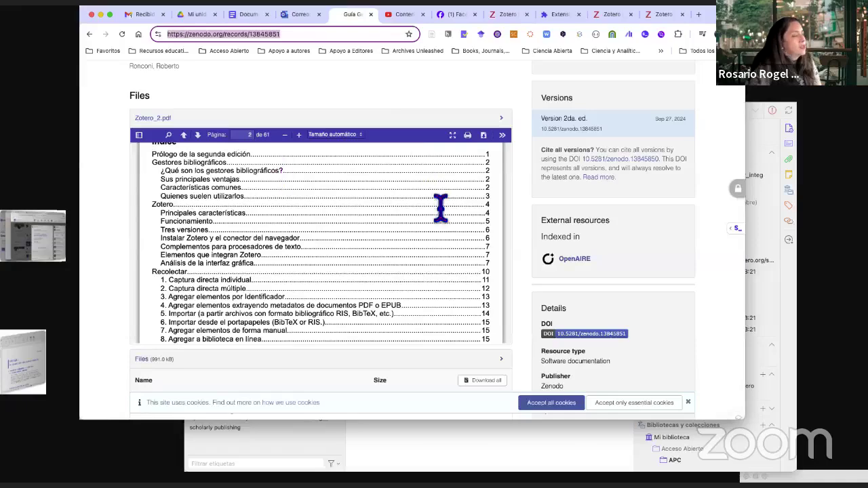
scroll(444, 217, "up", 2)
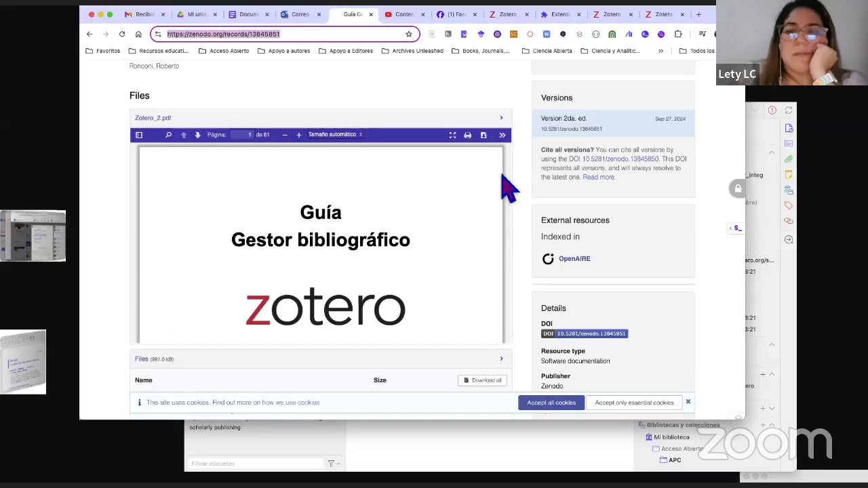
scroll(519, 170, "up", 5)
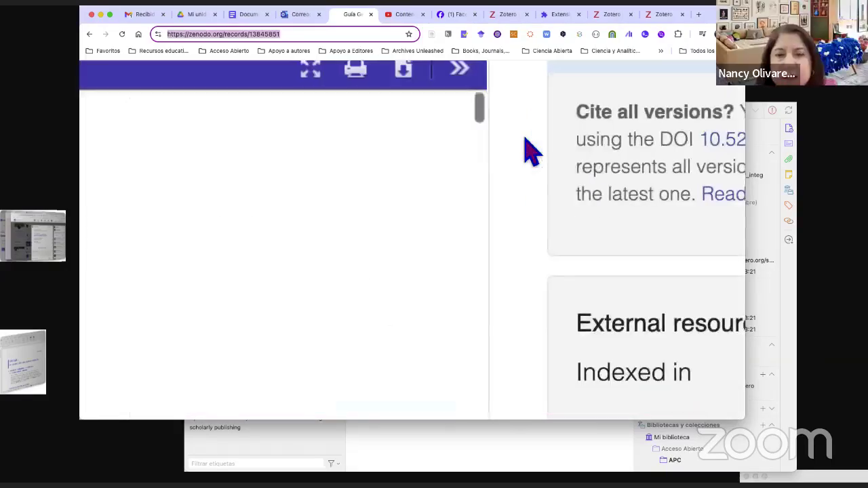
scroll(533, 152, "right", 5)
scroll(527, 233, "right", 1)
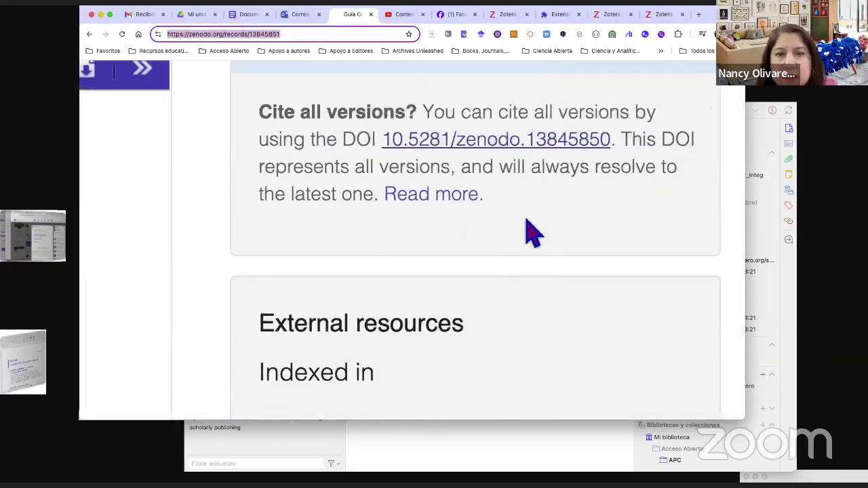
scroll(533, 234, "down", 3)
scroll(533, 234, "down", 3)
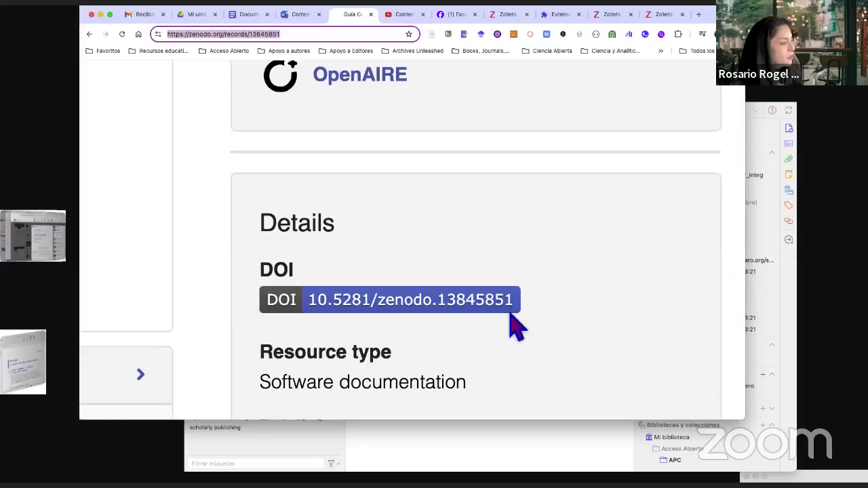
scroll(516, 327, "up", 1)
scroll(516, 328, "up", 5)
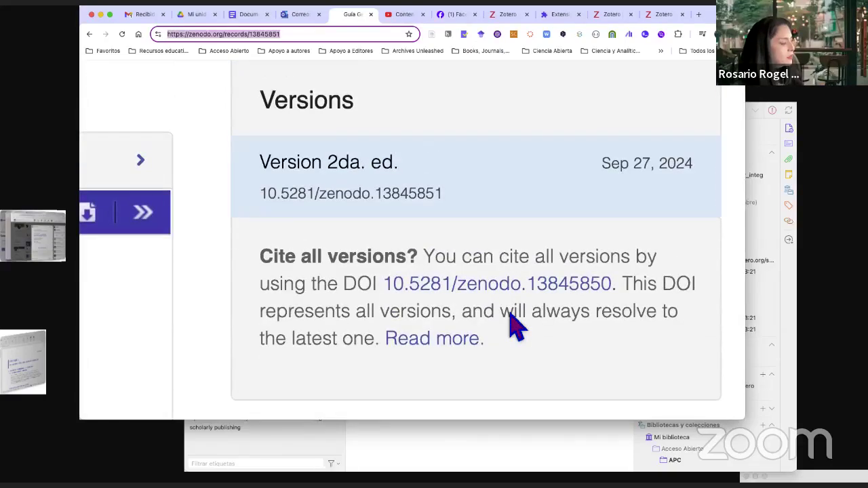
scroll(516, 327, "down", 5)
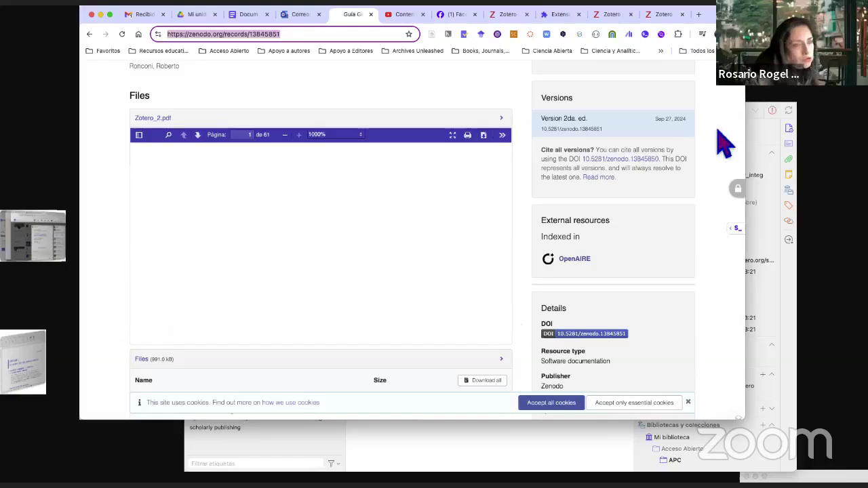
Select the all-versions DOI 10.5281/zenodo.13845850 on the Zenodo record and open the options for its link
left_click(663, 163)
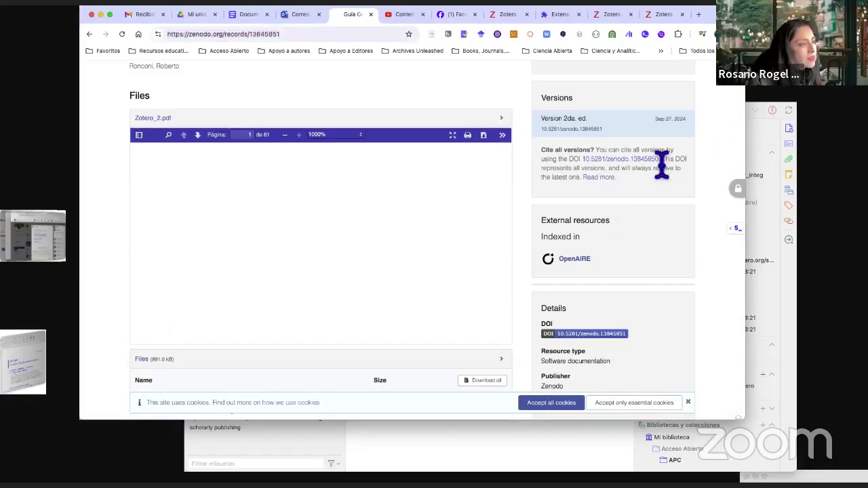
left_click_drag(662, 163, 581, 160)
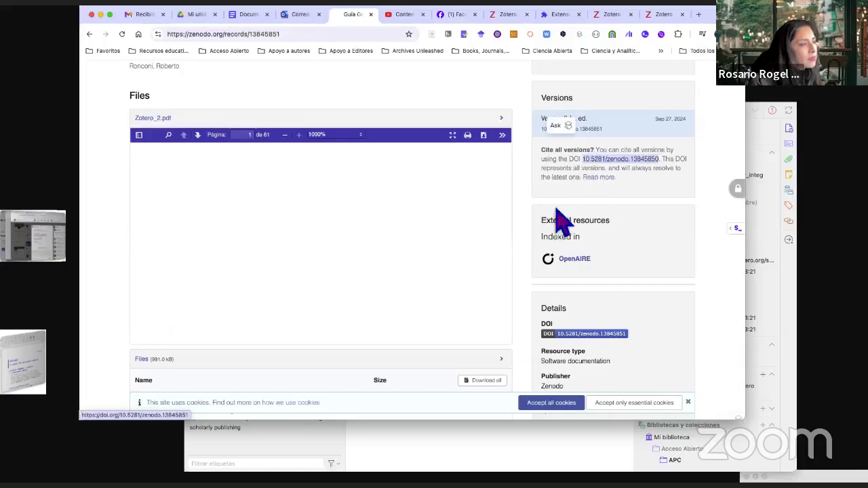
right_click(618, 164)
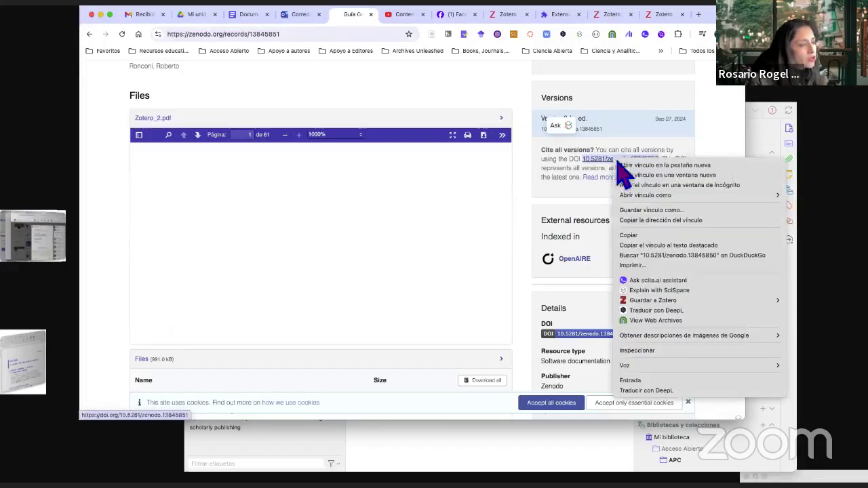
left_click(612, 14)
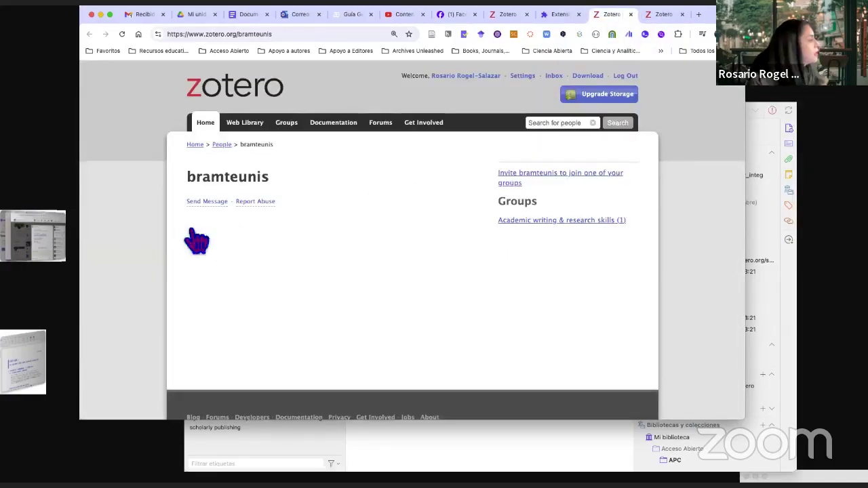
left_click(662, 14)
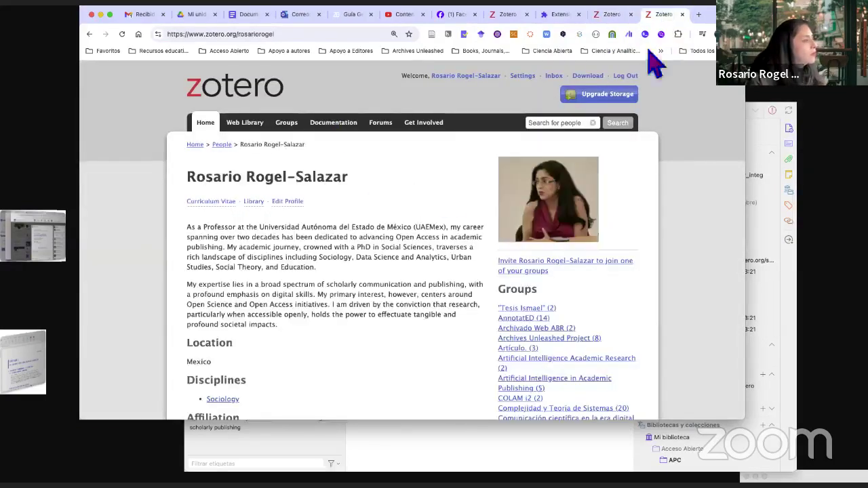
left_click(405, 15)
left_click(352, 15)
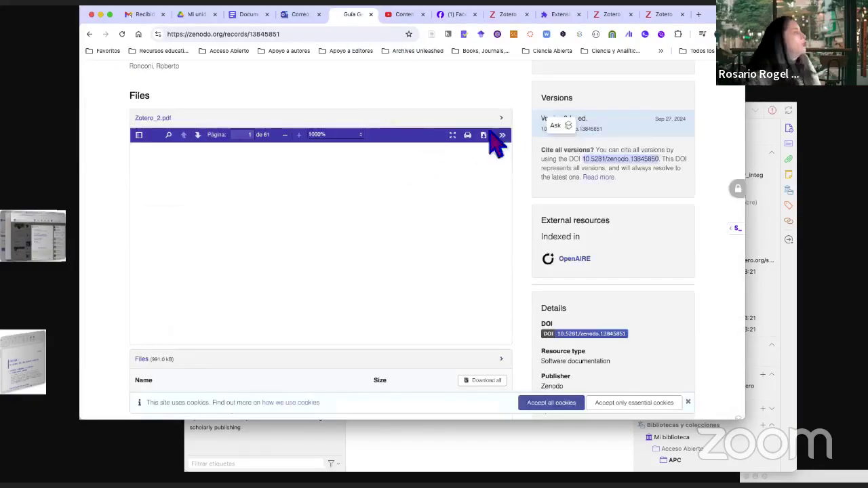
Save the Zenodo guide record with the Zotero connector and open the full list of destination collections
scroll(685, 163, "up", 3)
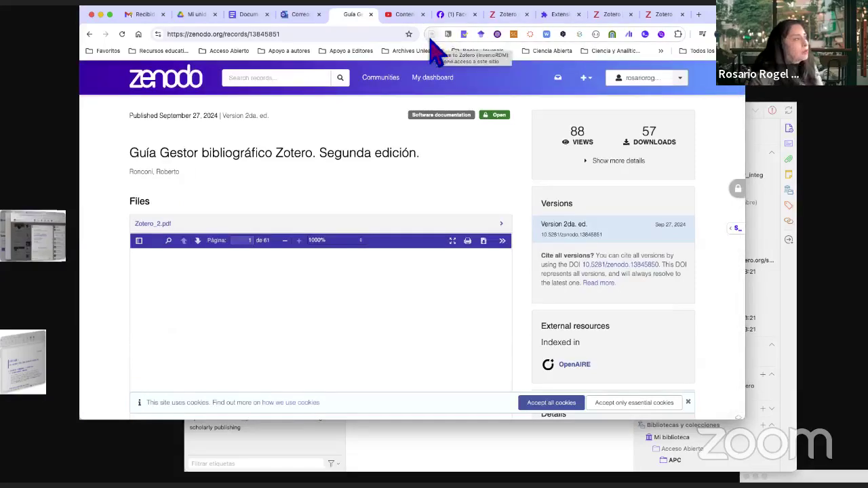
left_click(431, 34)
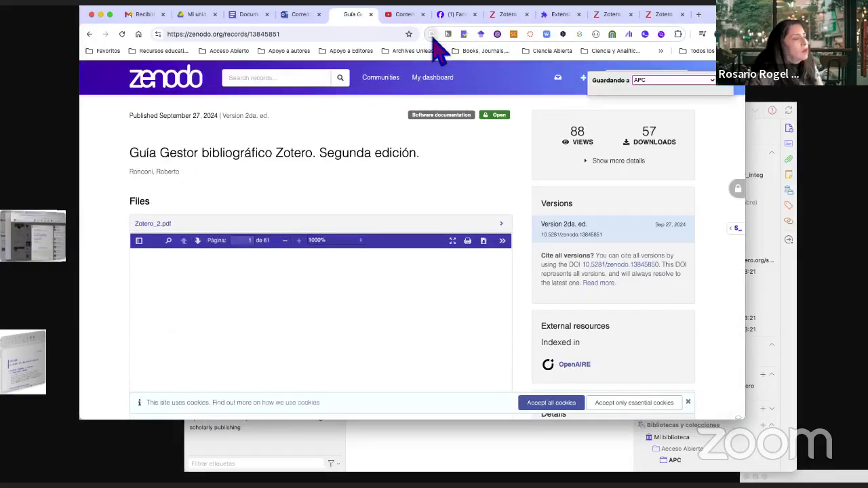
left_click(694, 79)
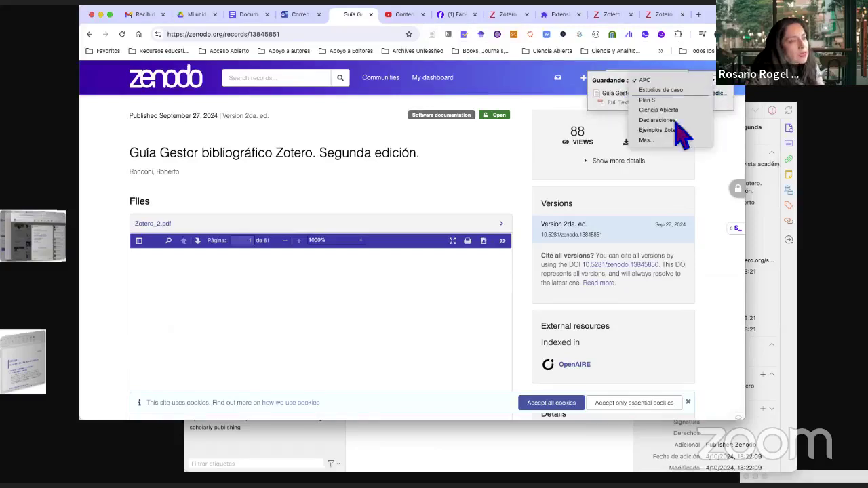
left_click(646, 141)
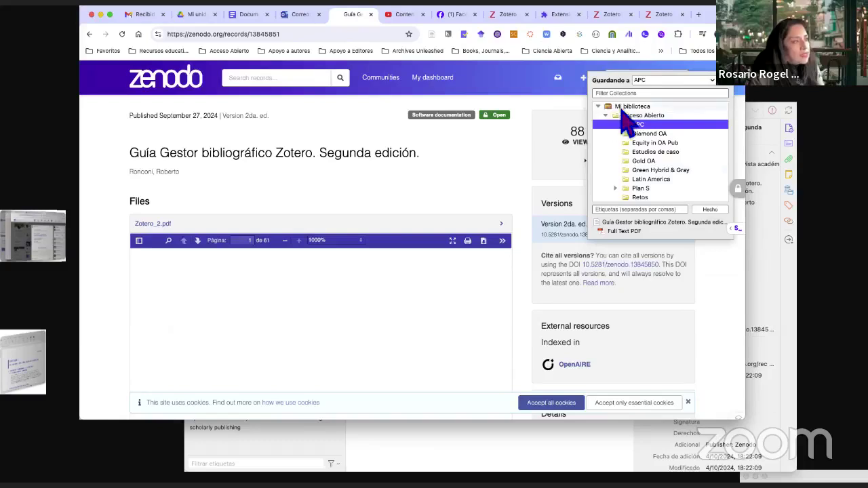
Collapse Mi biblioteca, the thesis group, Archives Unleashed Project and COLAM i2 in the connector's destination list
left_click(598, 108)
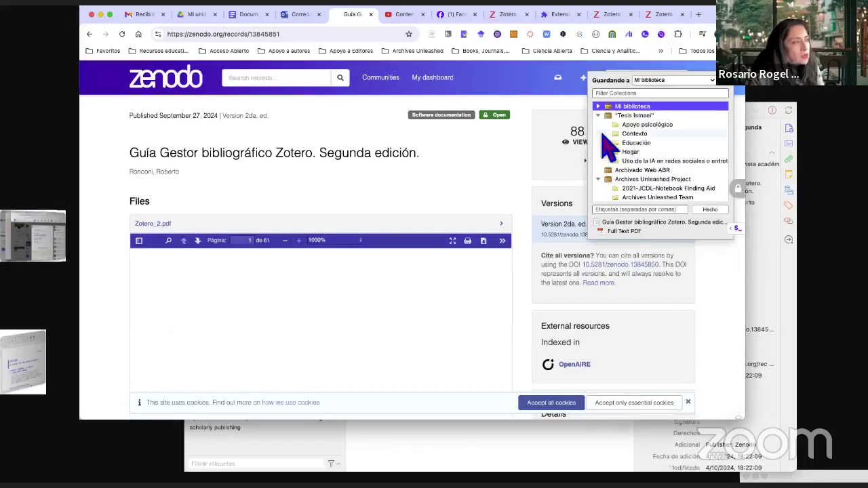
key("Down")
scroll(645, 153, "down", 1)
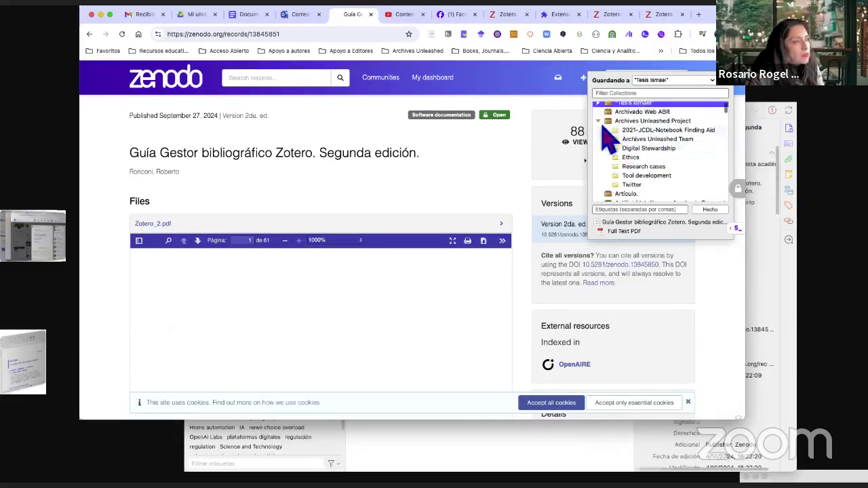
left_click(600, 122)
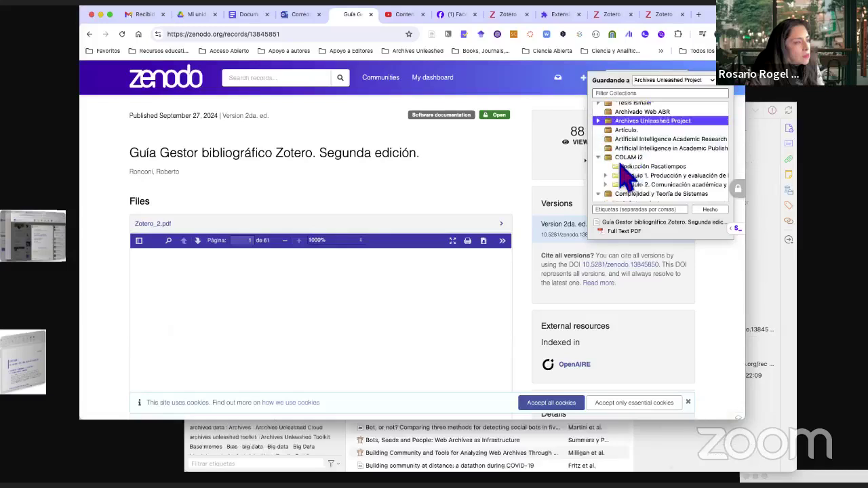
left_click(627, 157)
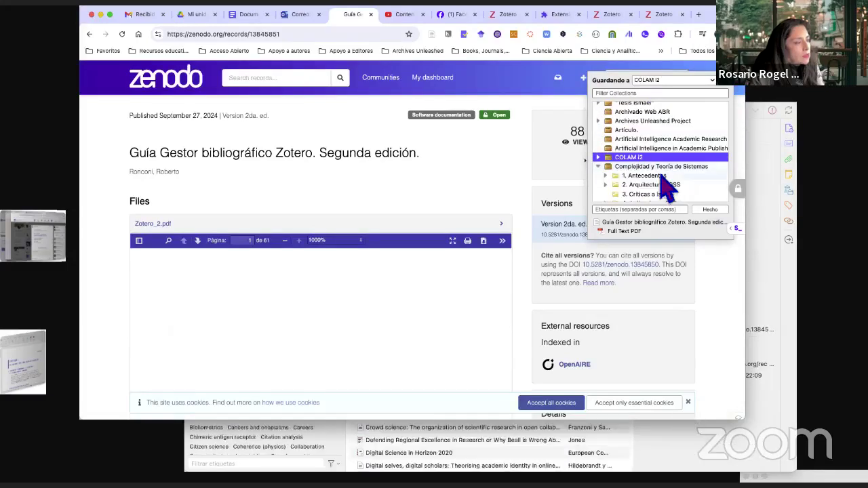
Look through the connector's destination list for the group Ejercicio UV-UAEMex
scroll(668, 190, "down", 5)
scroll(669, 190, "down", 4)
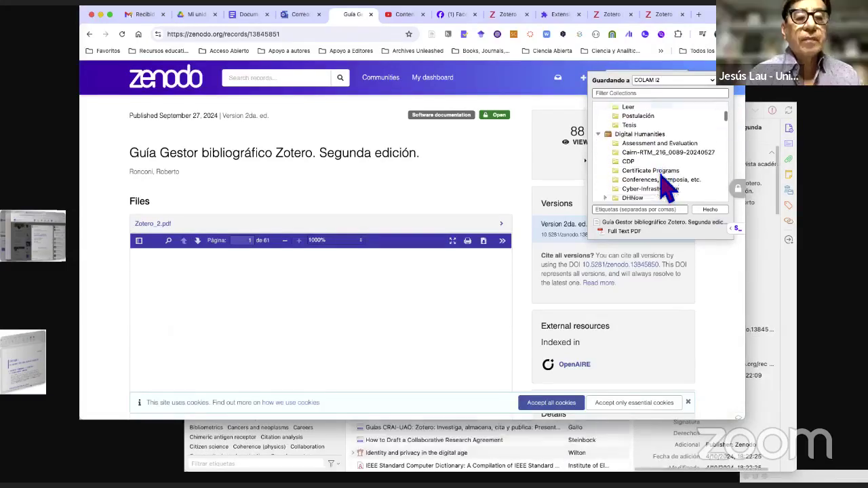
scroll(668, 190, "up", 8)
scroll(669, 190, "down", 6)
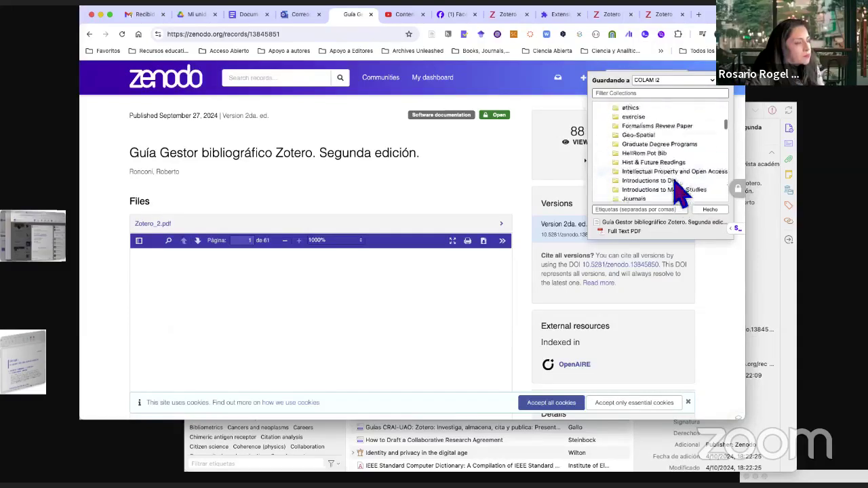
scroll(679, 193, "down", 6)
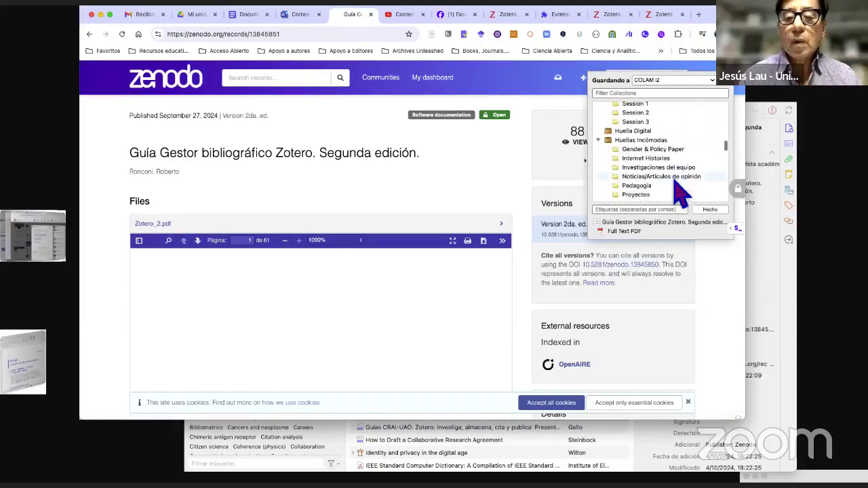
scroll(679, 194, "up", 2)
scroll(658, 175, "up", 3)
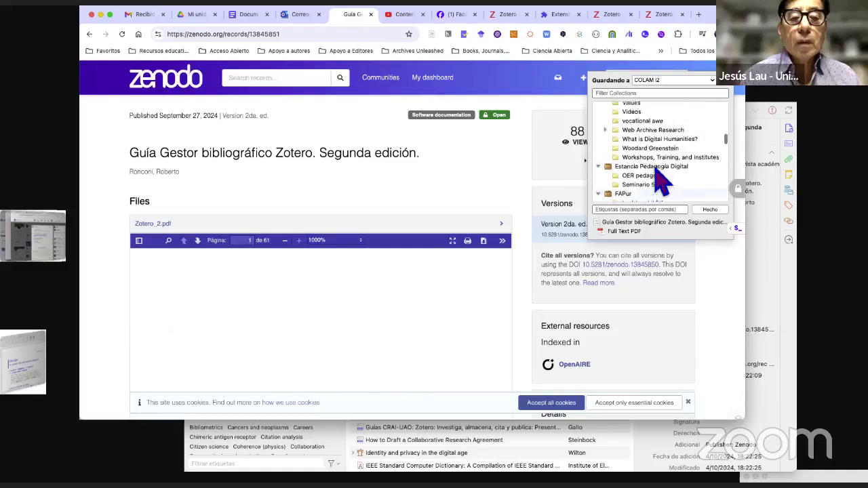
scroll(624, 174, "down", 2)
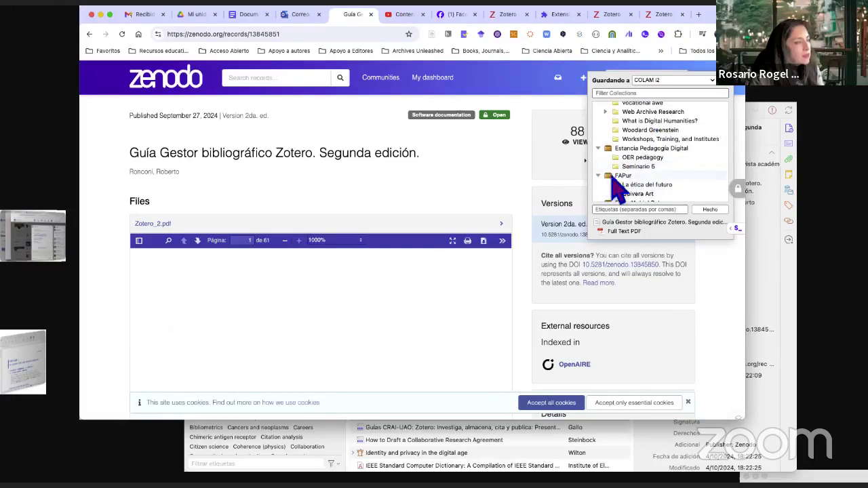
Collapse Estancia Pedagogía Digital, FAPur, Force11_LinkRot, Huellas Incómodas and Investigación Cualitativa UAEMEX in the connector's destination list
left_click(598, 148)
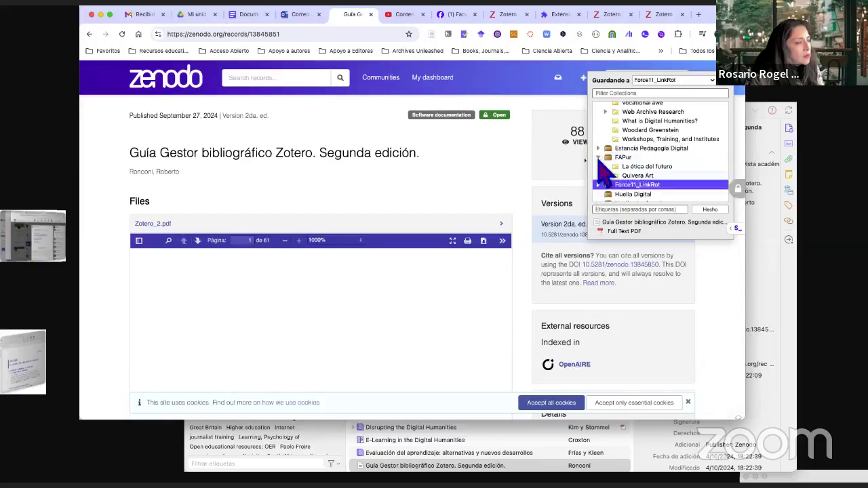
left_click(599, 157)
scroll(651, 163, "down", 1)
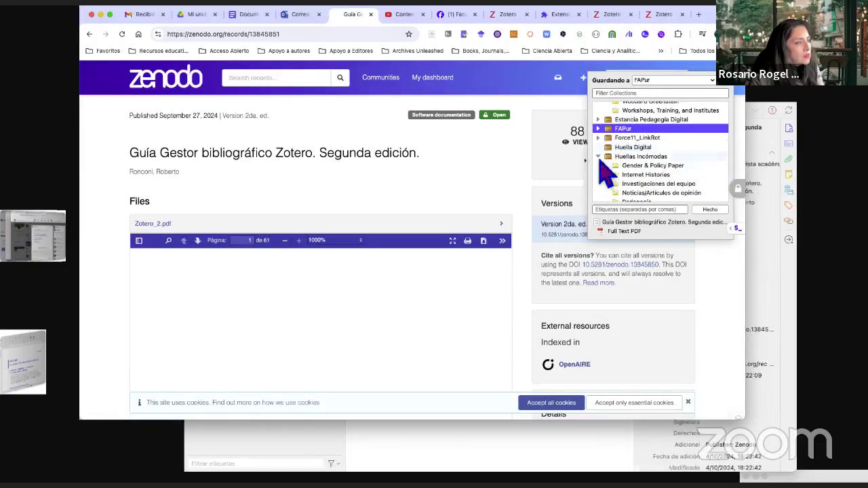
left_click(599, 156)
scroll(651, 178, "down", 3)
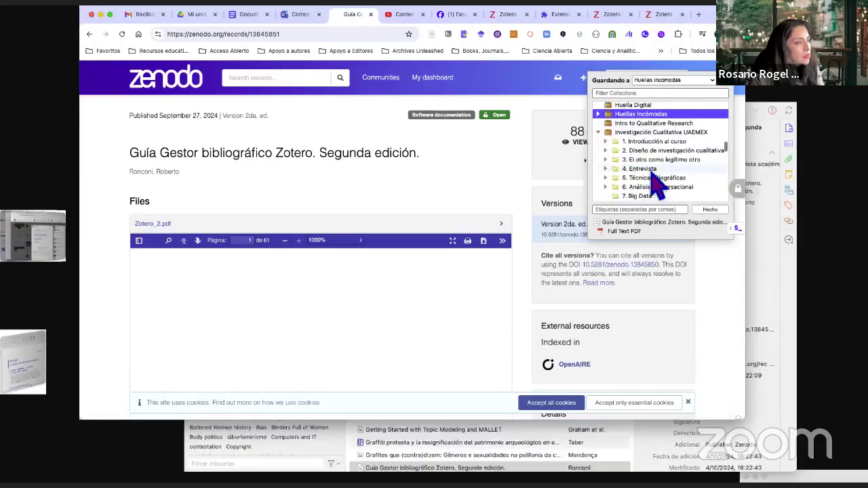
left_click(599, 130)
Collapse Weber en la web - UAEMex 2021-B and the thesis groups above it in the connector's destination list
scroll(650, 175, "up", 10)
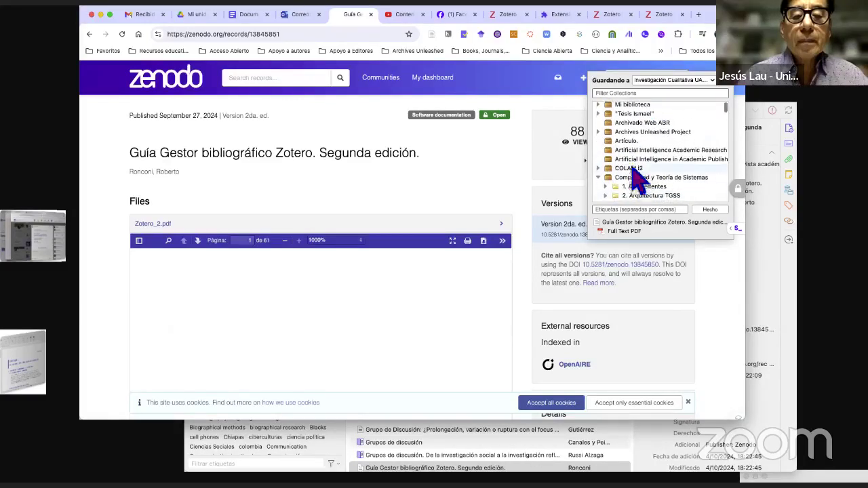
scroll(647, 170, "down", 15)
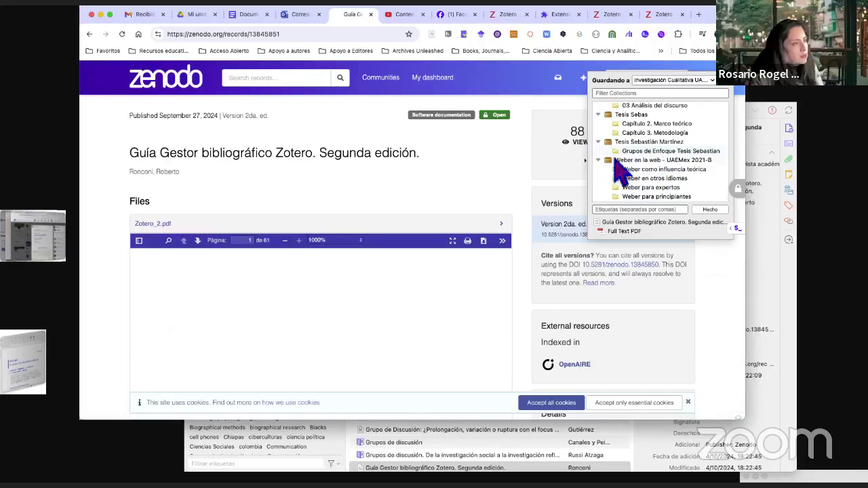
left_click(599, 160)
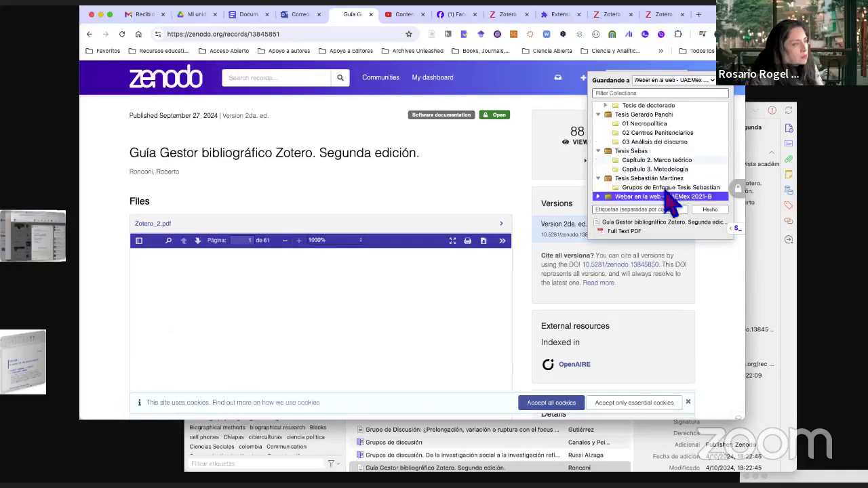
left_click(598, 177)
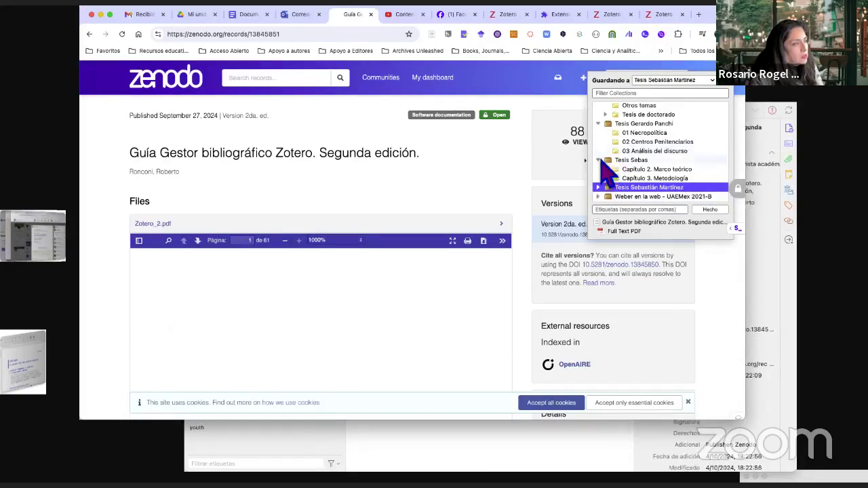
left_click(607, 159)
left_click(600, 125)
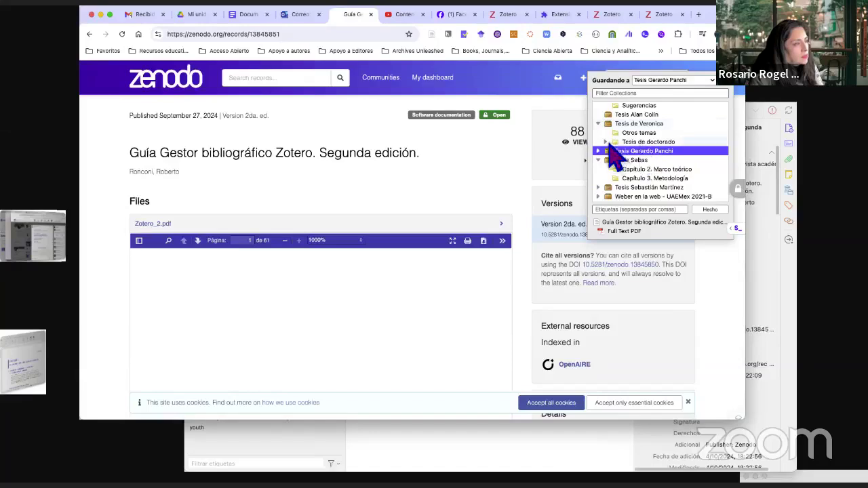
Collapse the next thesis group upward, set Taller de Investigacion Urbana as the save destination and check the groups above it
scroll(650, 153, "up", 2)
left_click(653, 143)
scroll(644, 156, "up", 3)
scroll(631, 163, "up", 5)
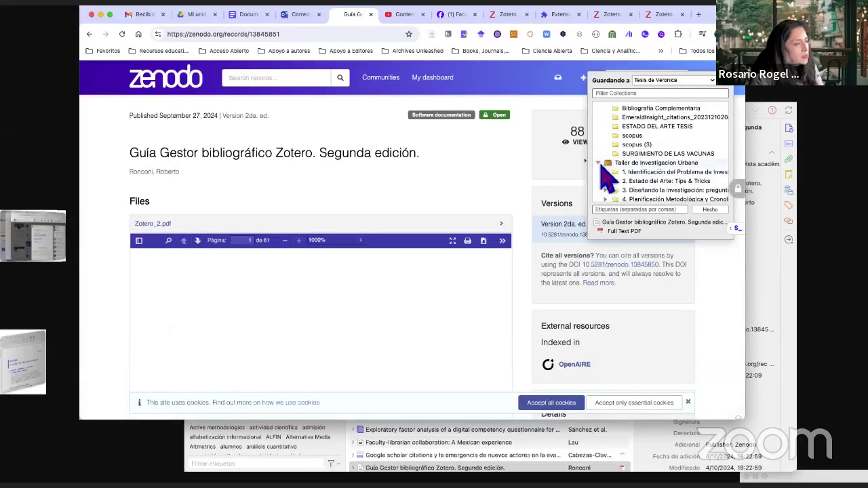
left_click(666, 165)
scroll(669, 173, "up", 3)
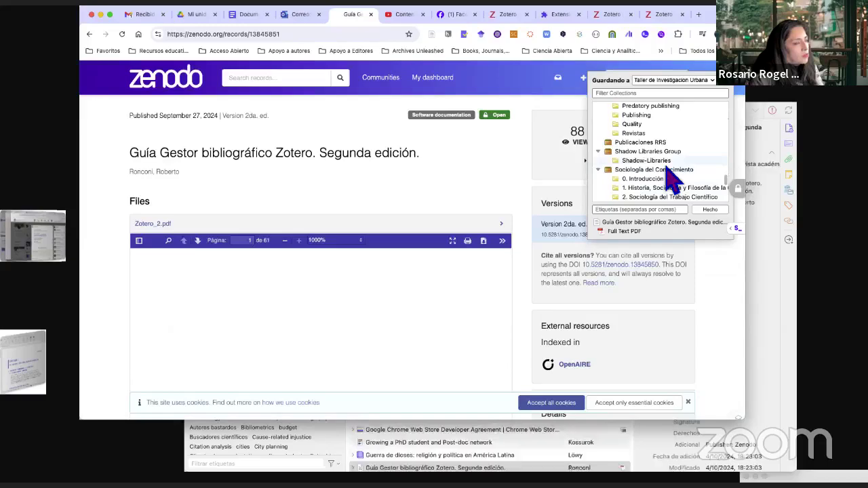
scroll(671, 178, "up", 2)
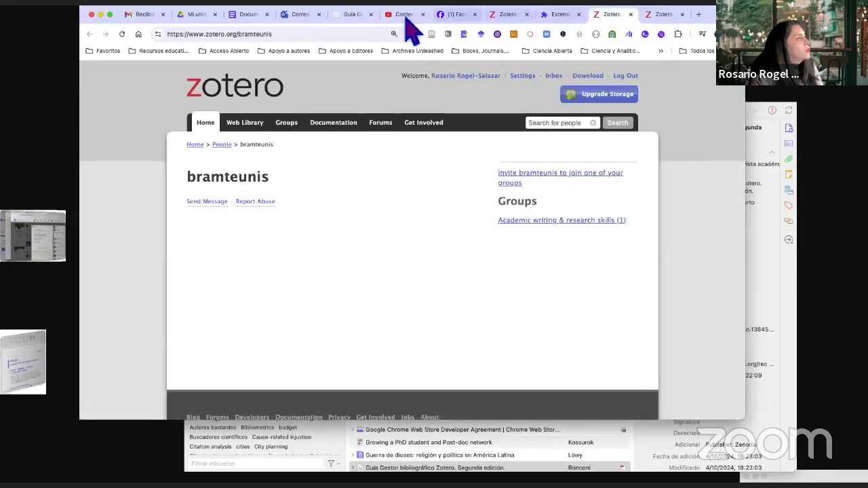
Switch to the web page of the Zotero group Ejercicio UV-UAEMex and highlight the first word of its title
left_click(405, 14)
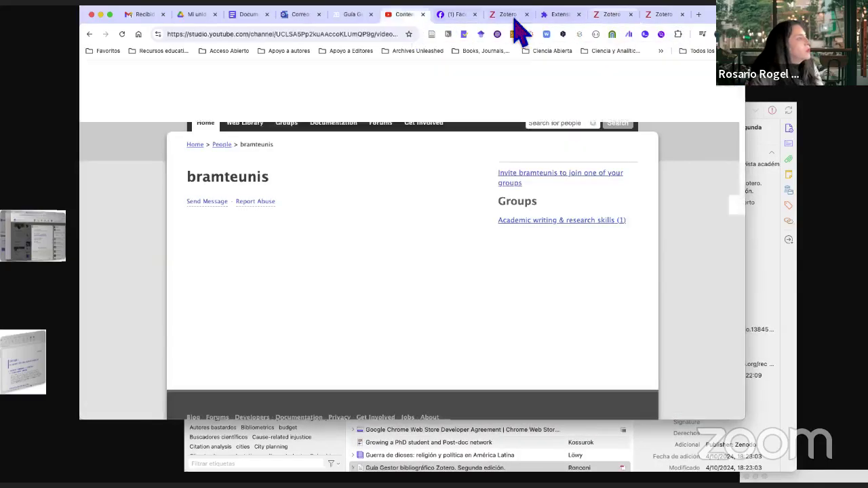
left_click(510, 15)
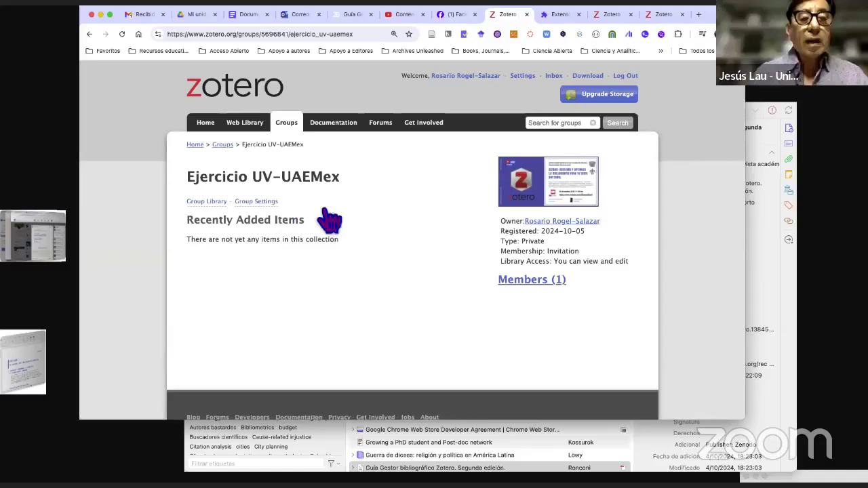
double_click(230, 178)
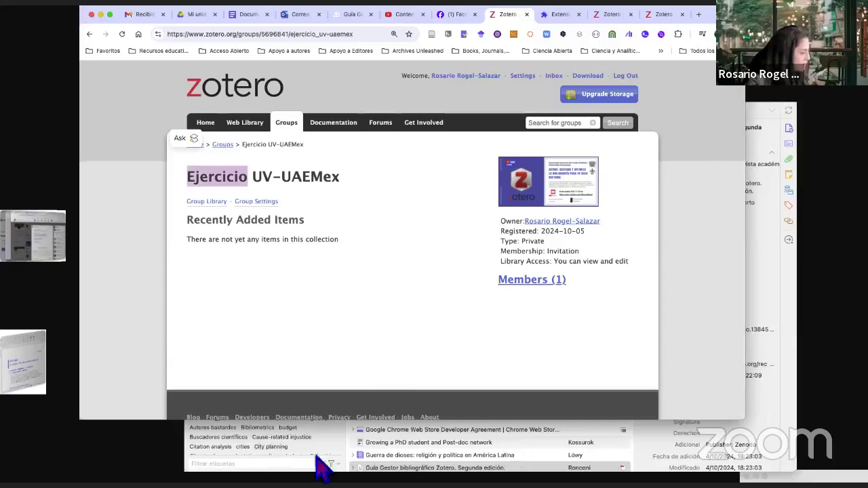
Switch to the Zotero desktop app and collapse the thesis group library directly below Taller de Investigacion Urbana
left_click(772, 124)
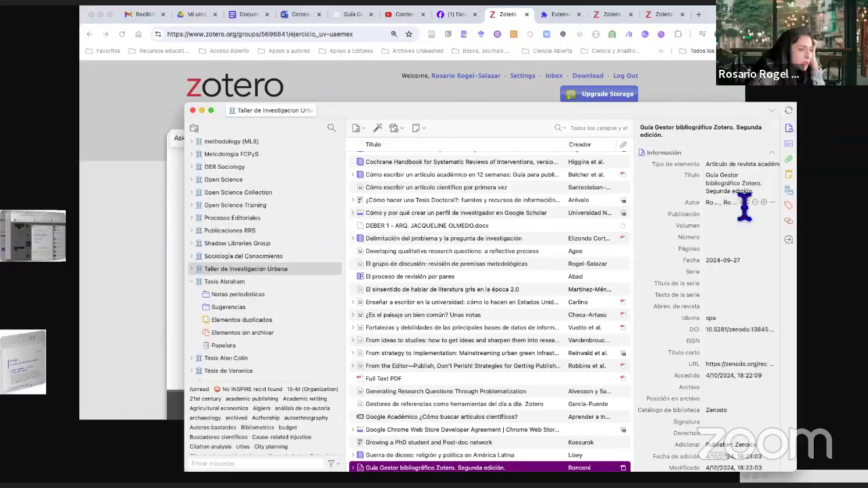
left_click(194, 281)
scroll(241, 282, "up", 10)
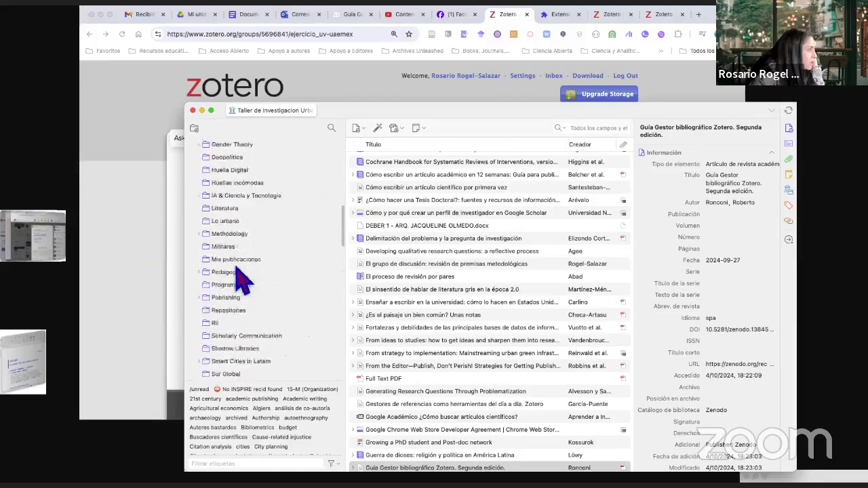
scroll(241, 281, "down", 10)
scroll(241, 281, "up", 5)
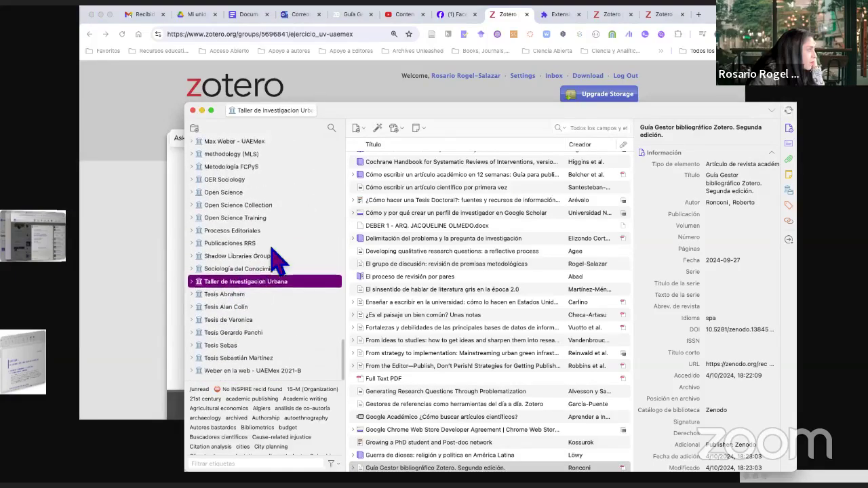
scroll(278, 257, "down", 4)
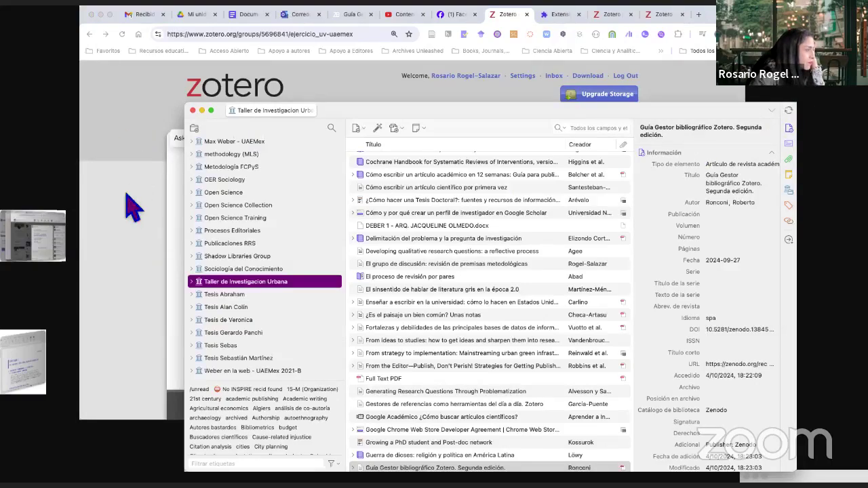
Collapse Mi biblioteca in the library tree and open the group library Ejercicio UV-UAEMex
key("Home")
left_click(198, 145)
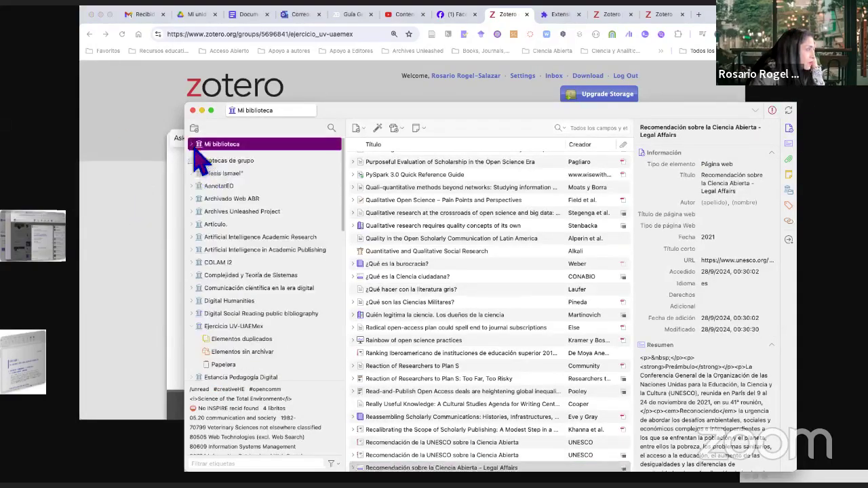
scroll(271, 224, "down", 15)
scroll(275, 231, "up", 5)
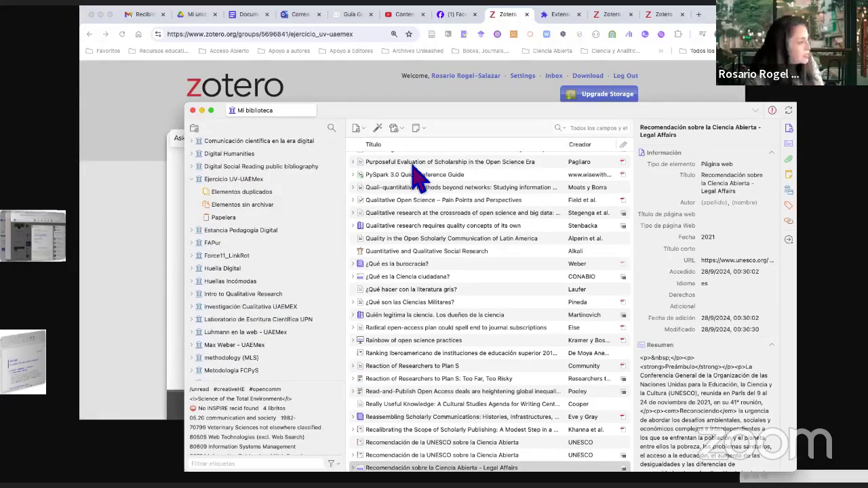
left_click_drag(487, 124, 509, 99)
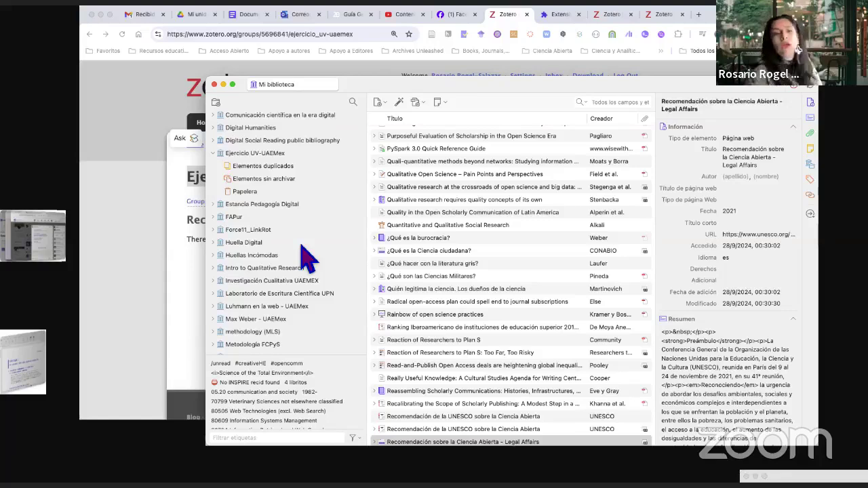
left_click(261, 155)
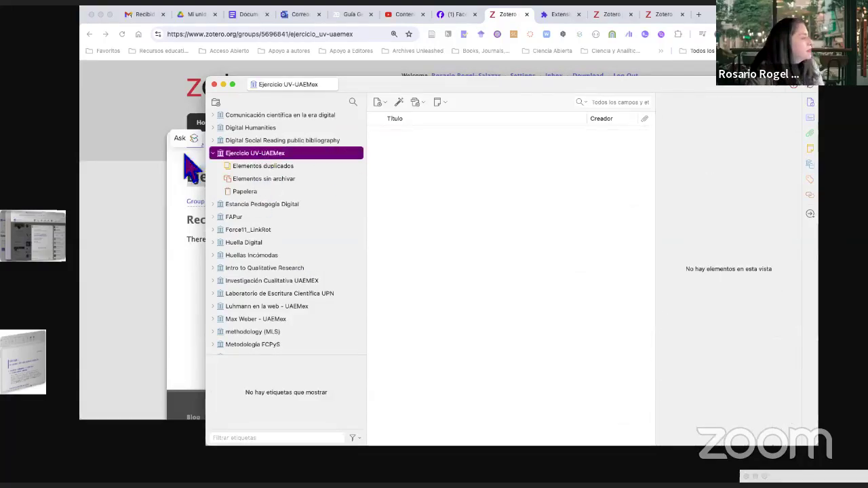
Return to the Zenodo guide record in the browser, reload it and save it again with the Zotero connector
left_click(138, 181)
left_click(346, 18)
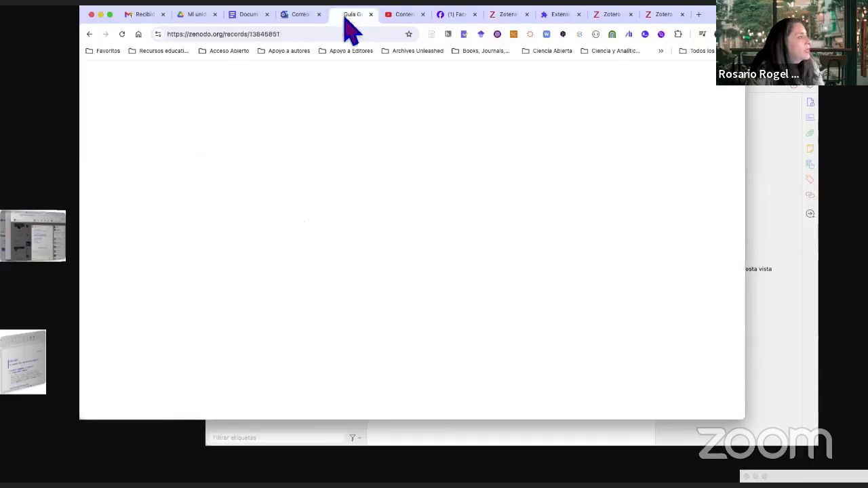
left_click(432, 34)
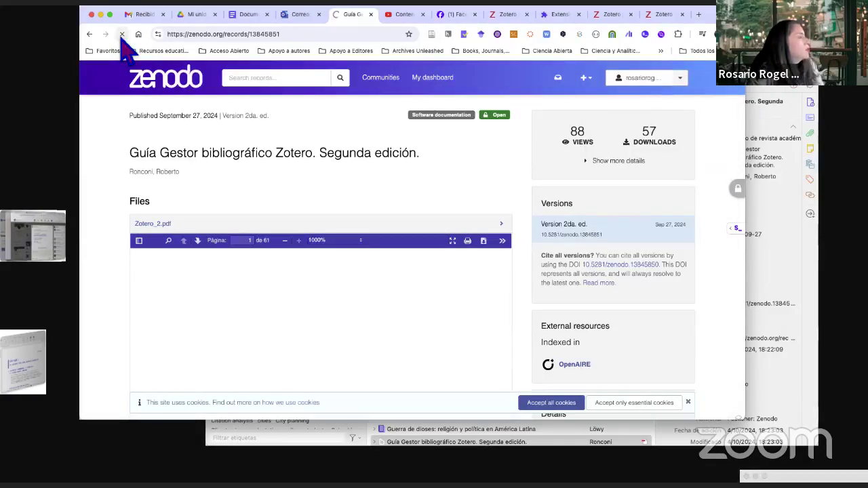
left_click(432, 35)
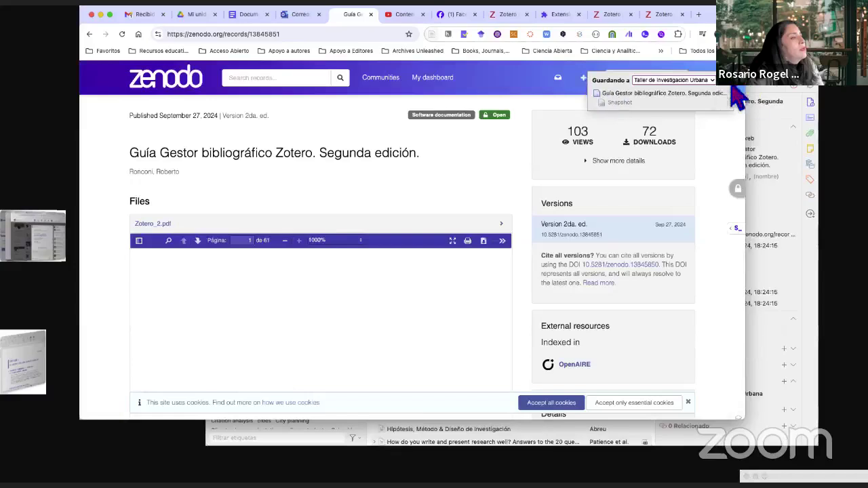
Set the Zotero connector's save destination to the group library Ejercicio UV-UAEMex and finish saving the record
left_click(714, 81)
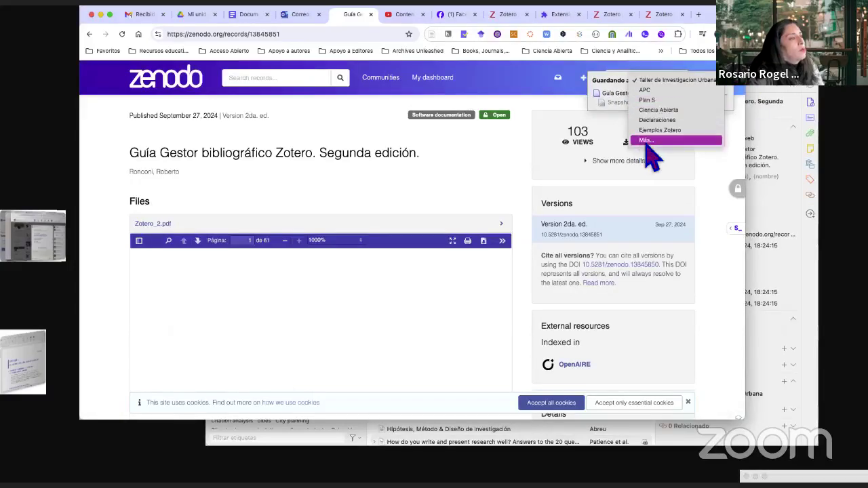
left_click(672, 140)
left_click(636, 139)
scroll(679, 173, "down", 5)
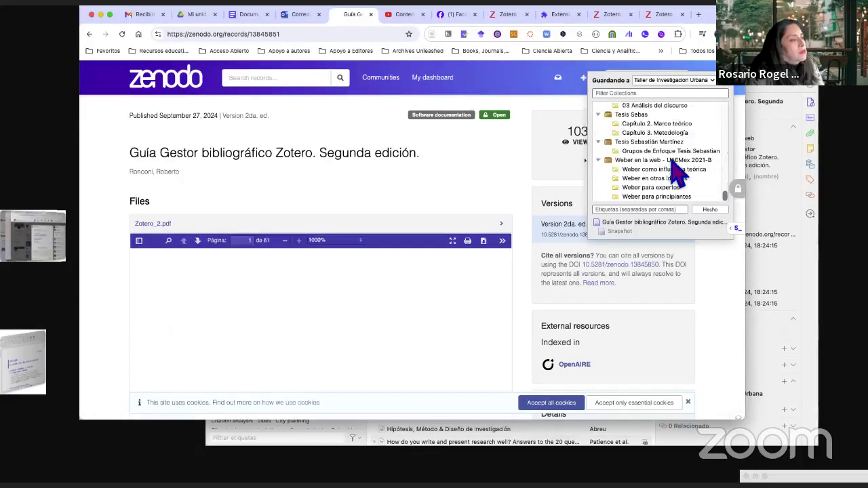
scroll(678, 175, "up", 10)
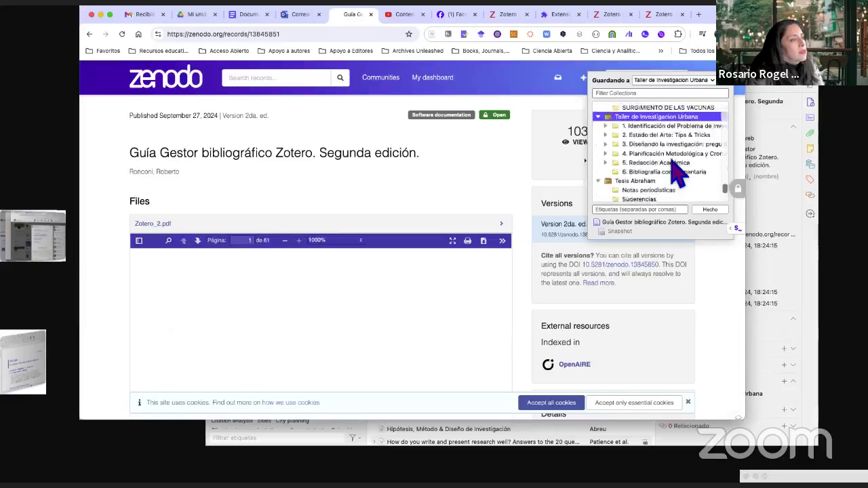
scroll(678, 173, "up", 10)
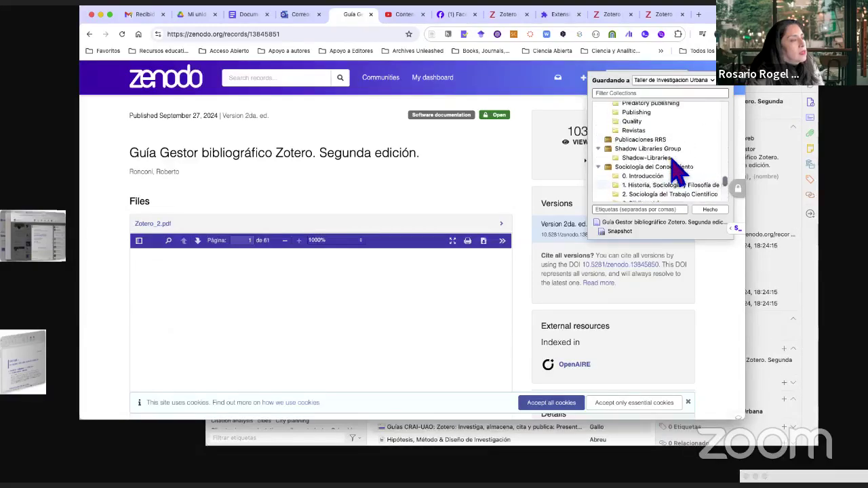
scroll(679, 173, "up", 10)
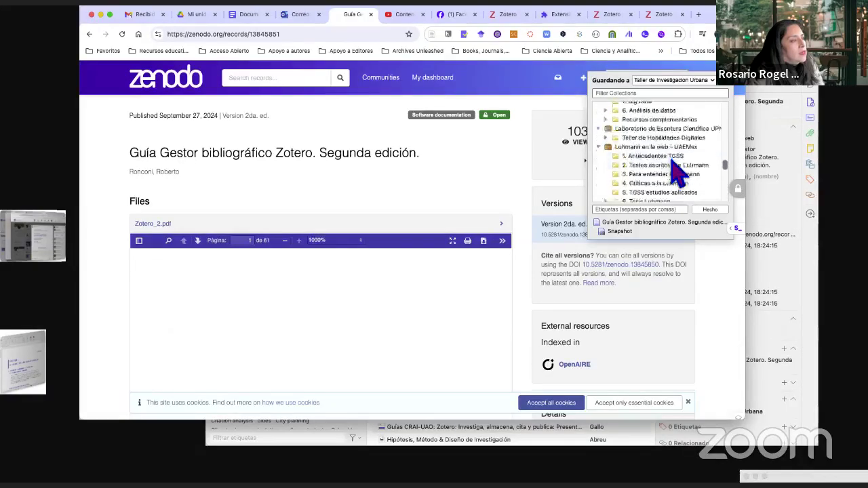
scroll(678, 175, "up", 8)
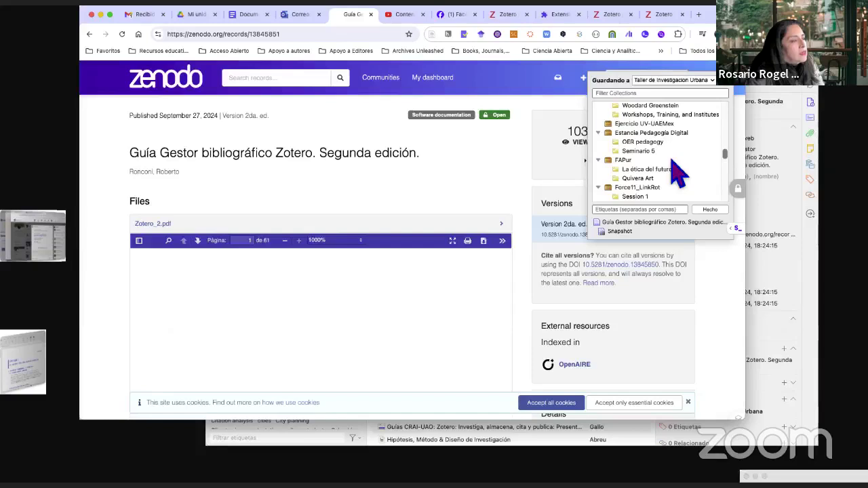
scroll(672, 169, "up", 2)
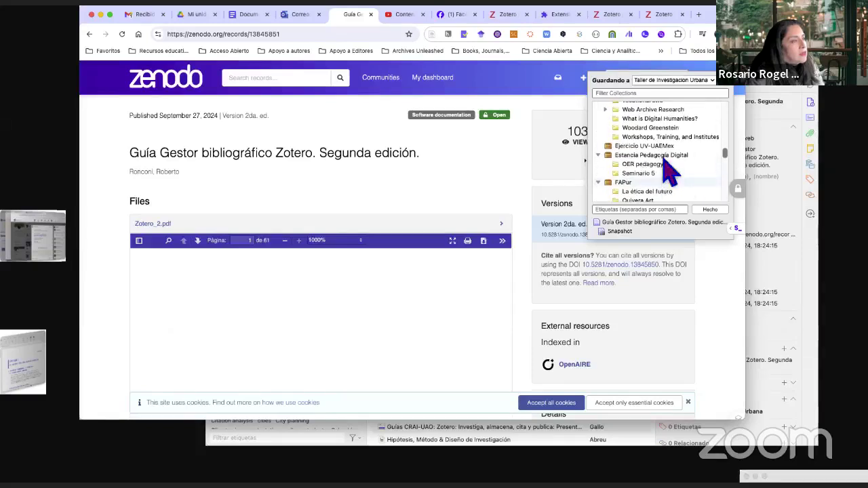
left_click(610, 147)
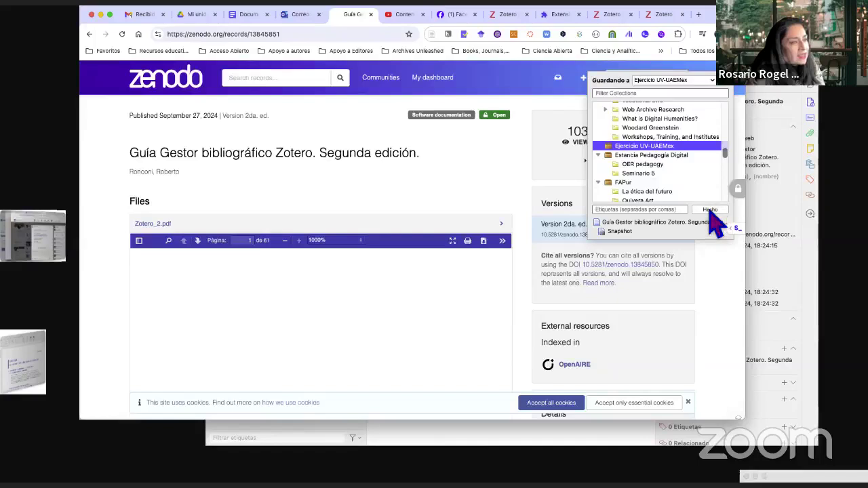
left_click(710, 211)
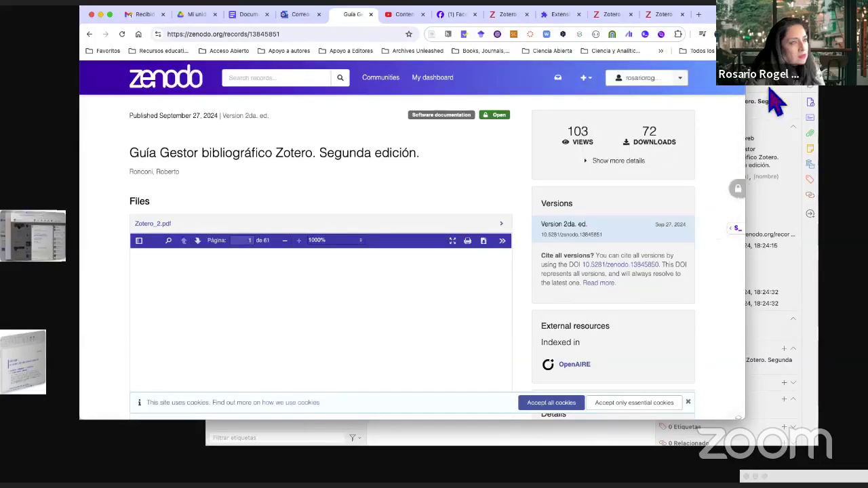
Switch to the Zotero desktop app and move the saved Zenodo guide web page item to the trash
left_click(777, 101)
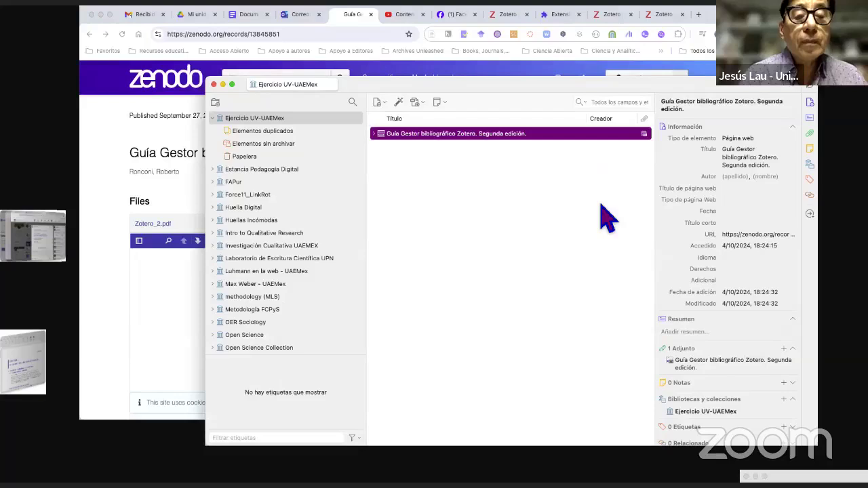
scroll(223, 132, "up", 1)
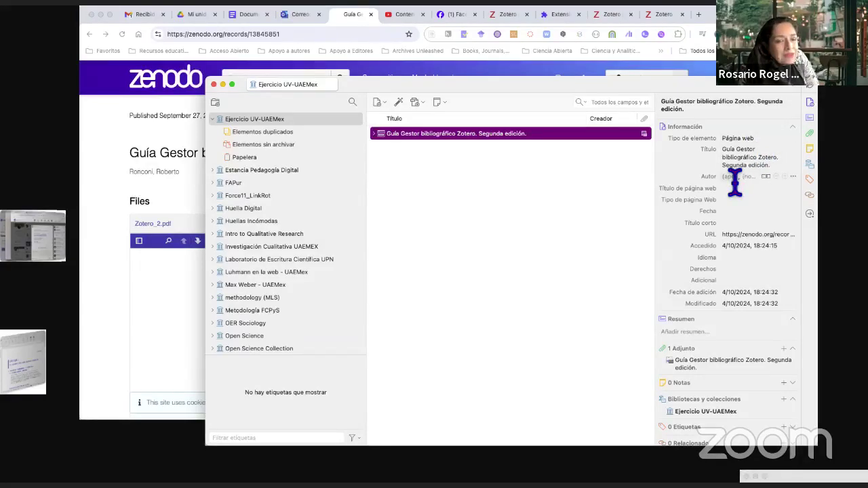
right_click(508, 137)
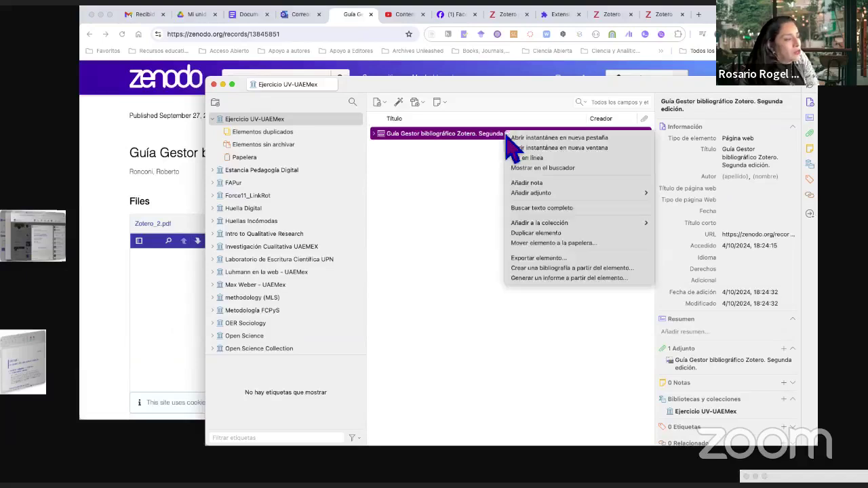
left_click(567, 243)
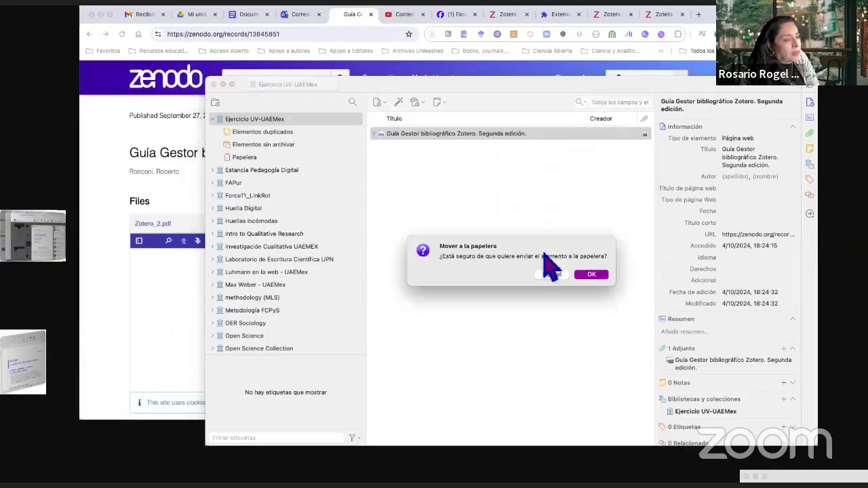
left_click(591, 274)
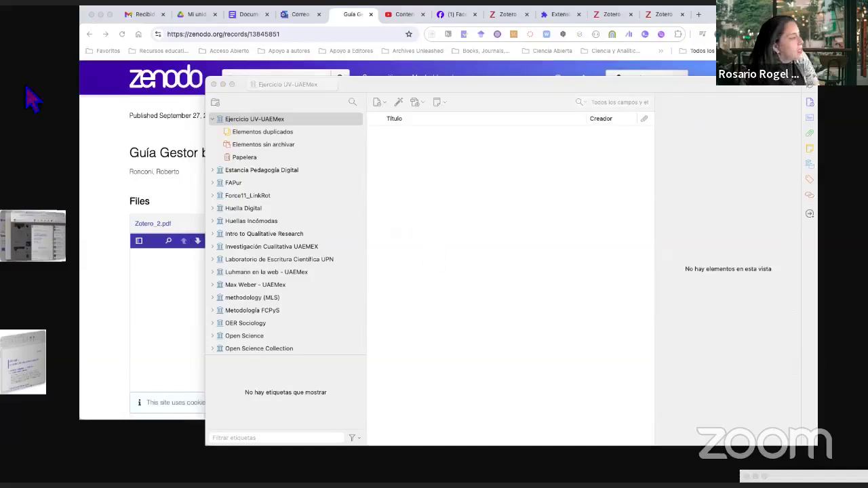
Switch to the Zenodo record in the browser and copy the all-versions DOI 10.5281/zenodo.13845850
left_click(120, 139)
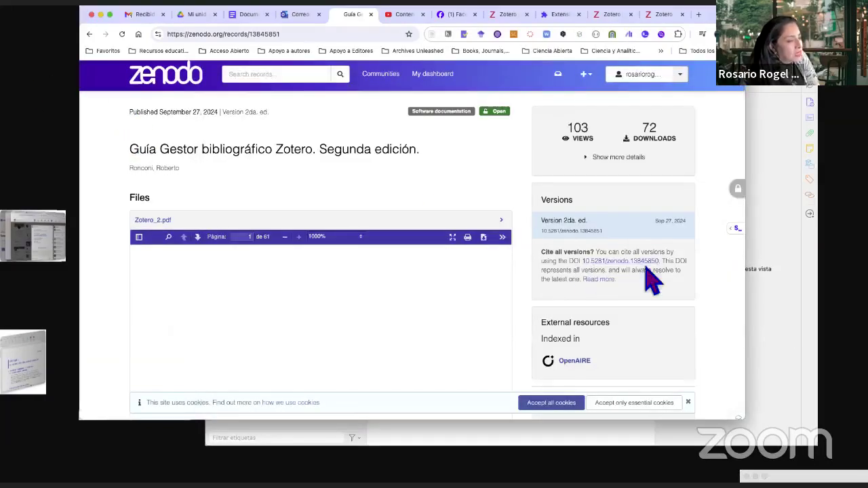
left_click_drag(659, 266, 582, 270)
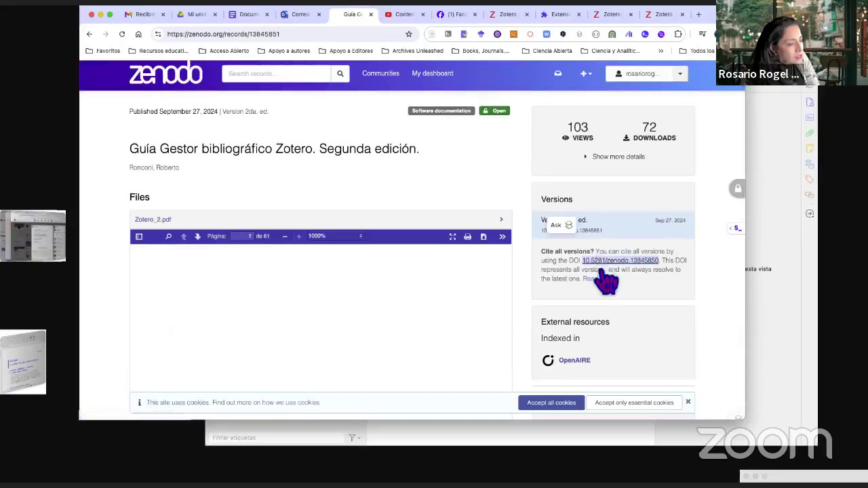
right_click(600, 268)
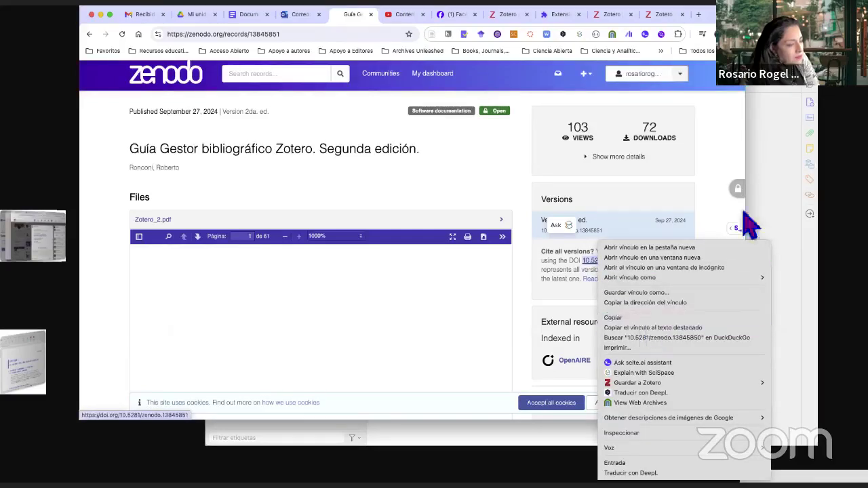
left_click(801, 108)
Switch to the Zotero desktop app and add the guide to Ejercicio UV-UAEMex by its identifier, using the copied DOI
left_click(765, 114)
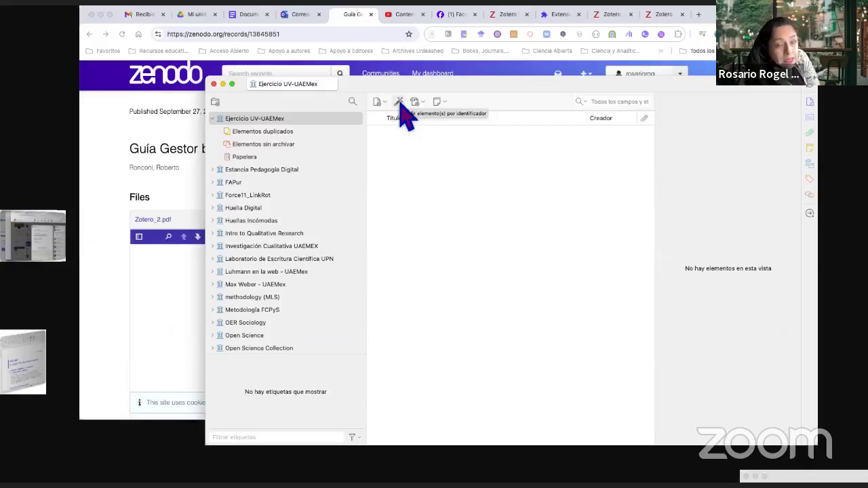
left_click(399, 102)
right_click(408, 134)
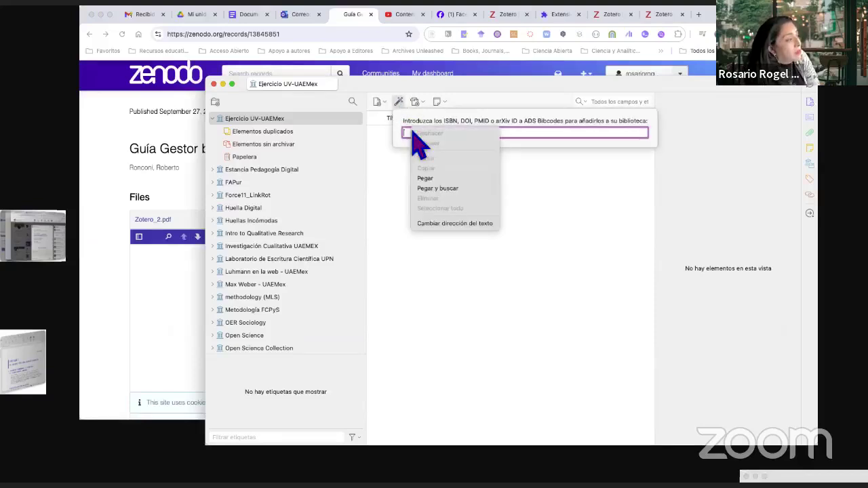
left_click(455, 179)
key("Return")
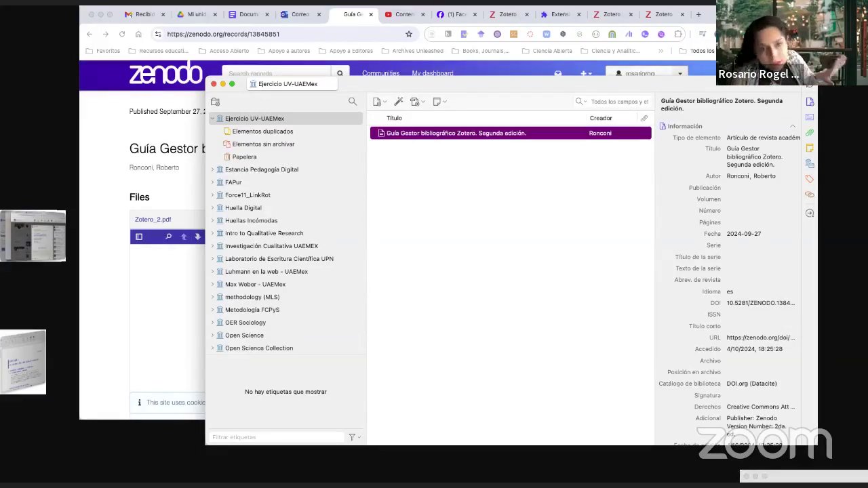
left_click(759, 139)
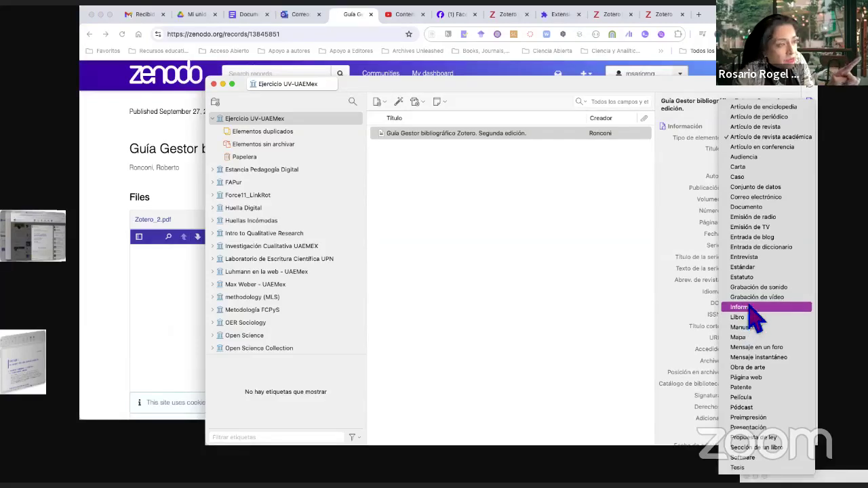
left_click(775, 208)
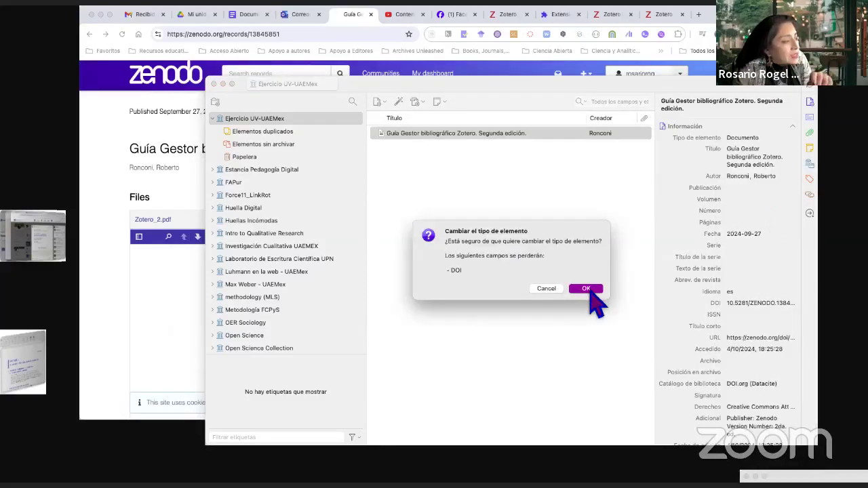
left_click(548, 290)
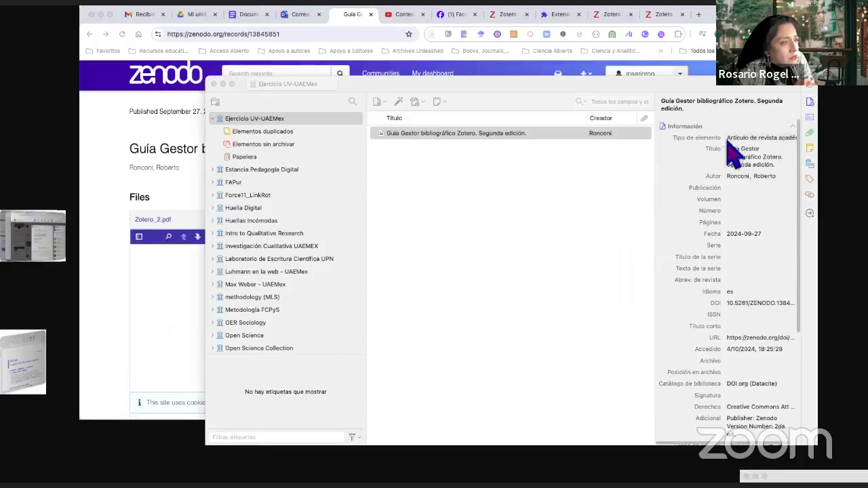
Change the guide's item type to Preimpresión, check its fields and close the Zotero window
left_click(736, 140)
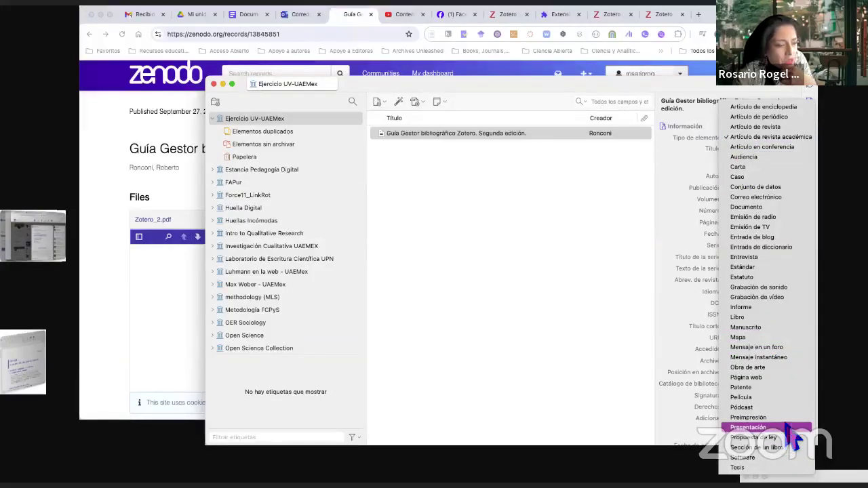
left_click(749, 417)
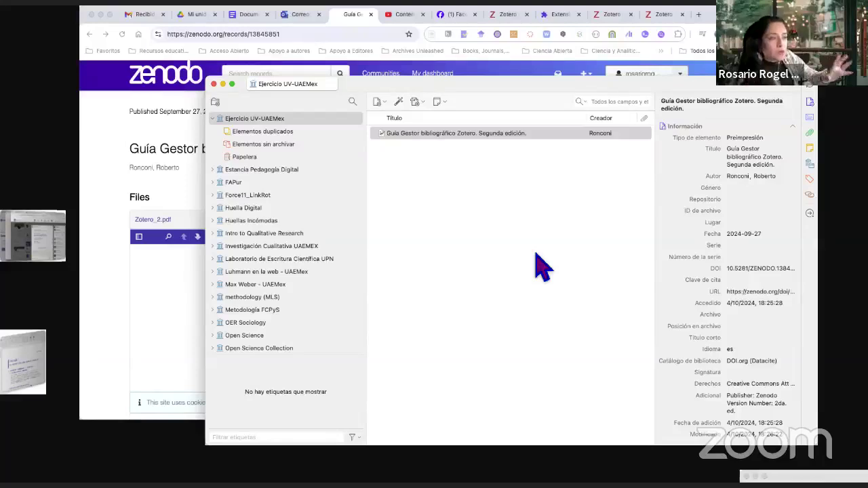
scroll(742, 265, "down", 3)
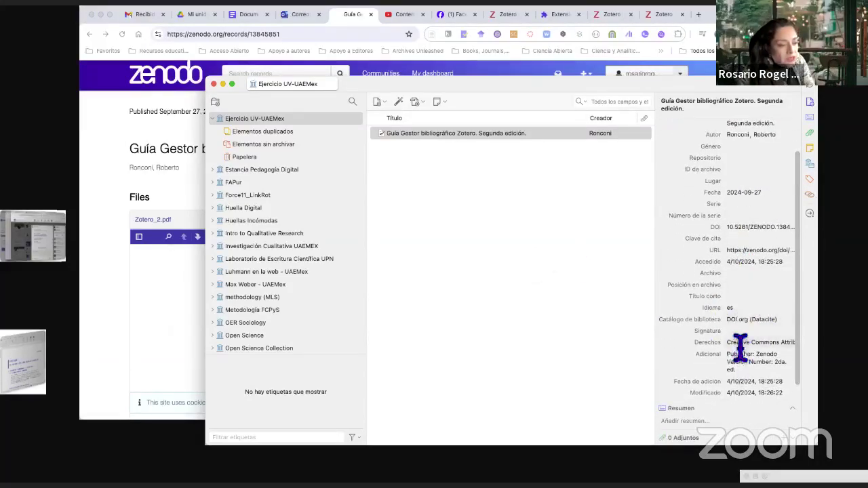
scroll(739, 342, "up", 3)
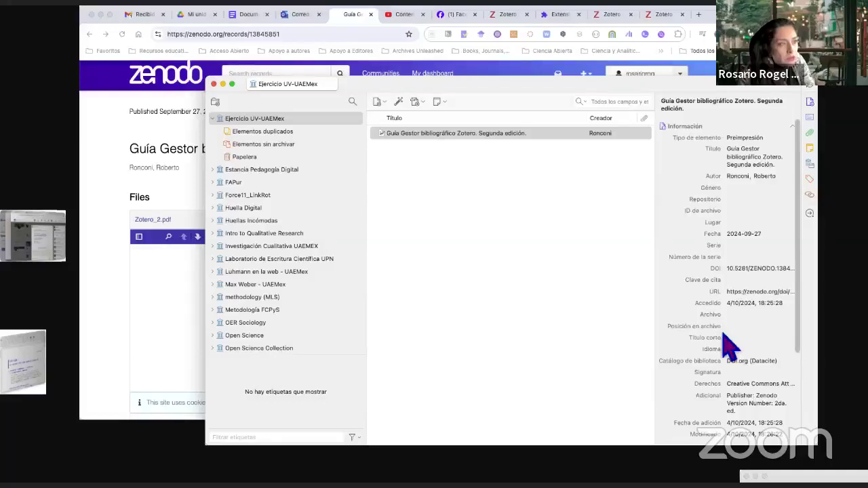
left_click(214, 84)
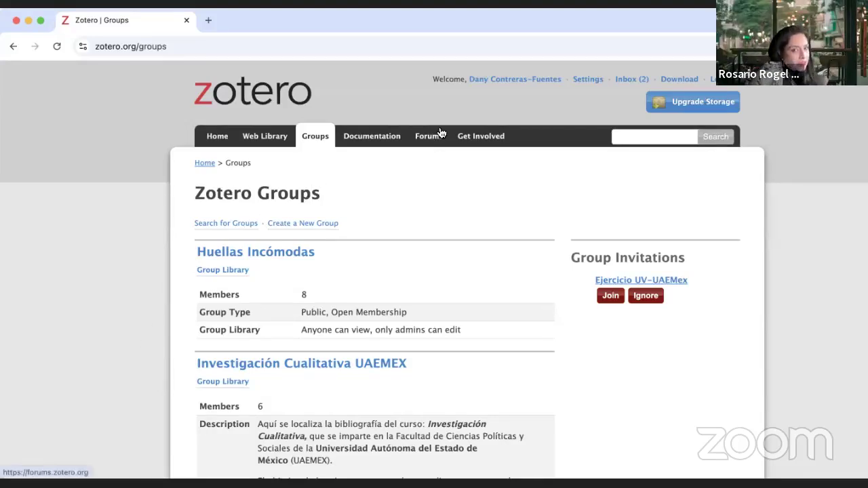
View the invited member's Zotero profile and message inbox on the website, and return to the groups list
left_click(497, 81)
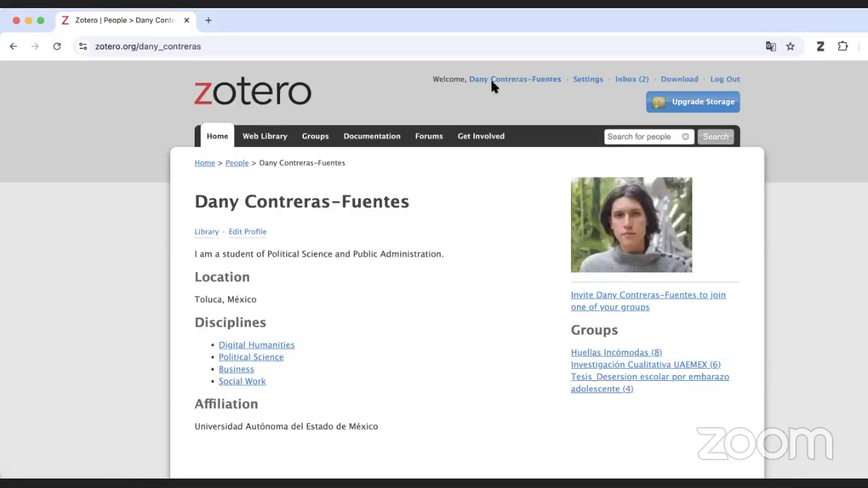
left_click(617, 82)
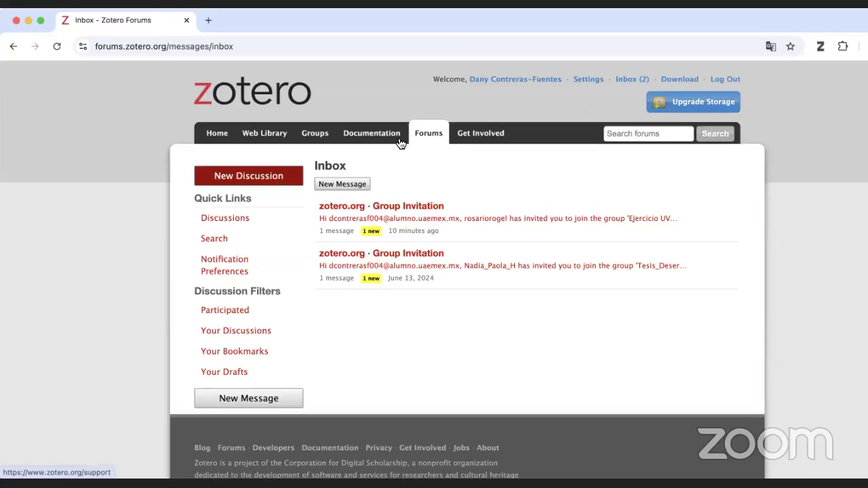
left_click(323, 138)
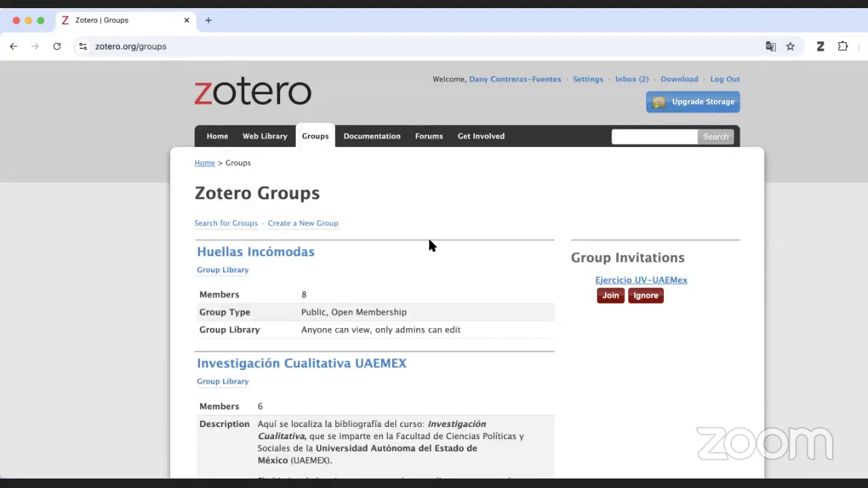
Look through the member's groups list and accept the group invitation to join Ejercicio UV-UAEMex
scroll(430, 246, "down", 2)
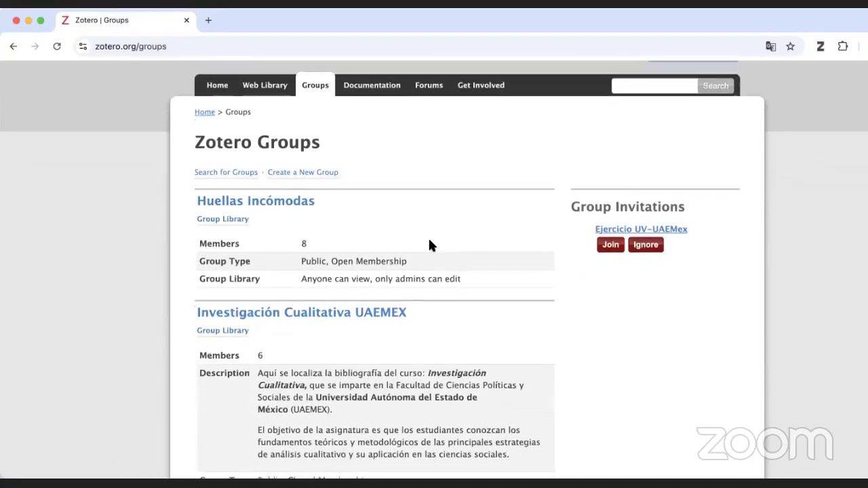
scroll(430, 246, "down", 6)
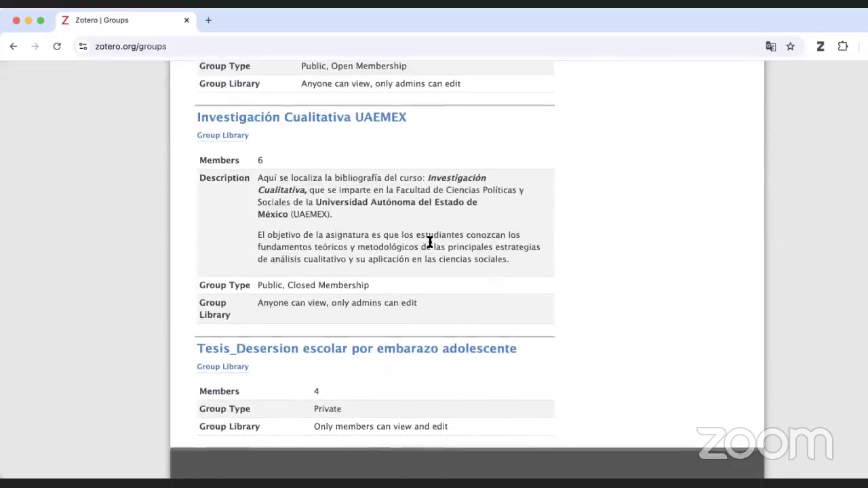
scroll(490, 249, "up", 7)
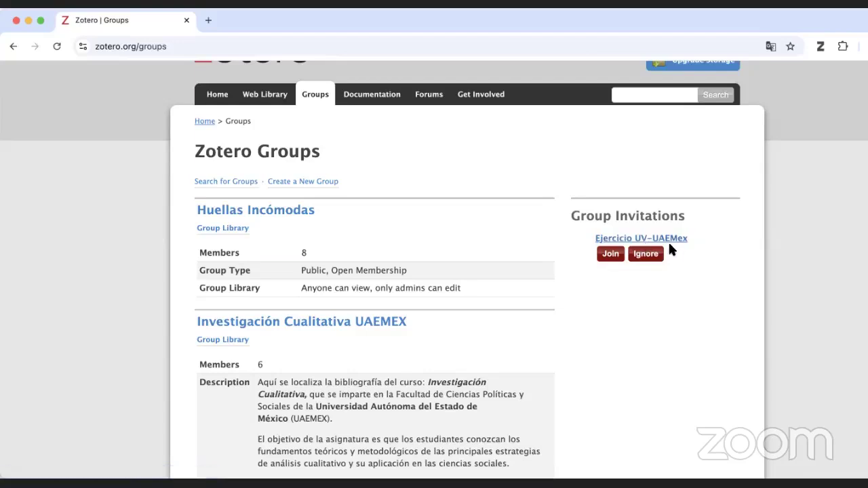
left_click(611, 255)
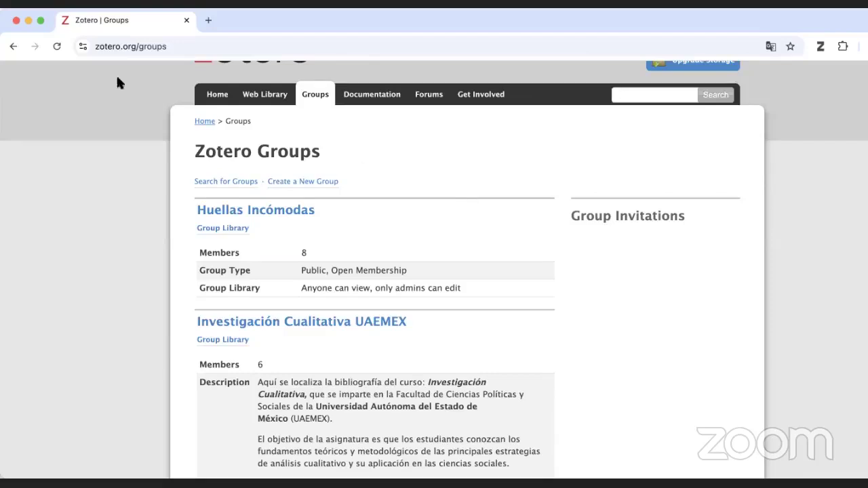
Reload the member's groups list, open the Ejercicio UV-UAEMex group page and view its recent items and membership details
left_click(314, 100)
scroll(359, 145, "down", 2)
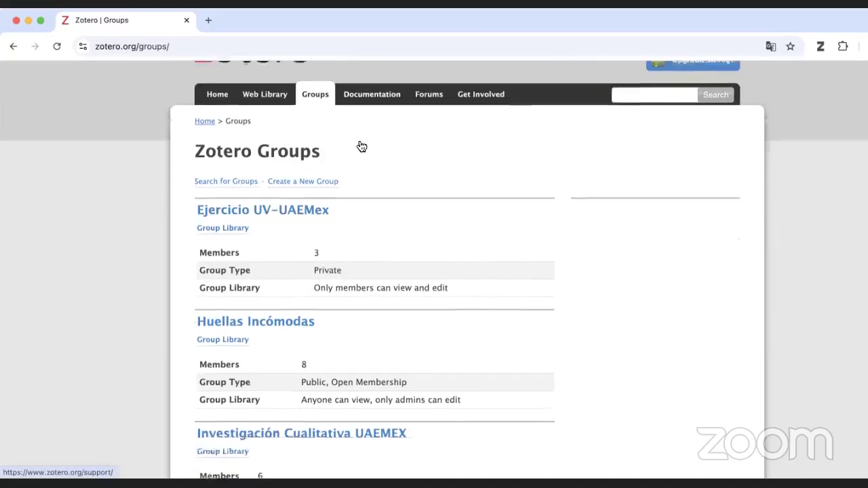
left_click(302, 212)
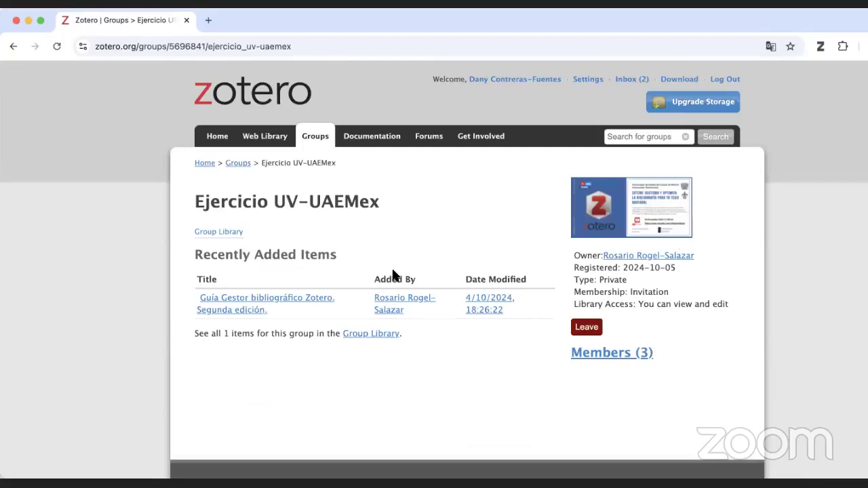
scroll(391, 266, "down", 1)
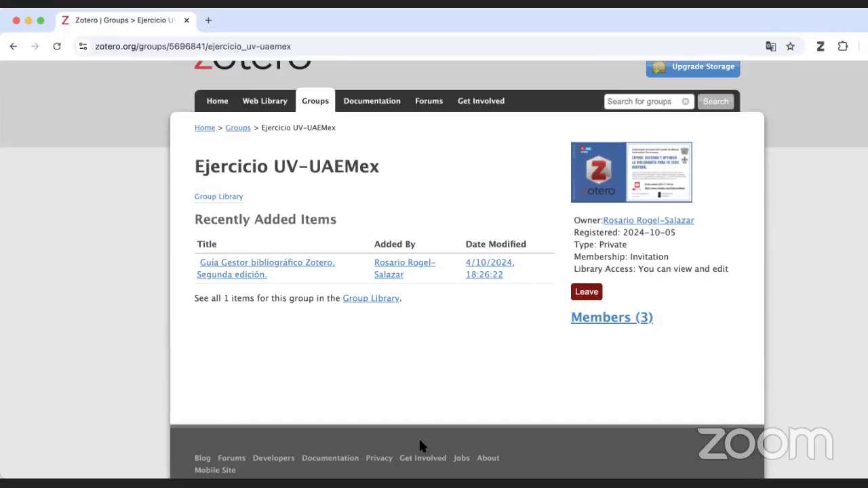
Switch to the Zotero desktop app, examine the personal and group libraries in its collection tree, and return to the browser
key("super+Tab")
scroll(126, 149, "up", 1)
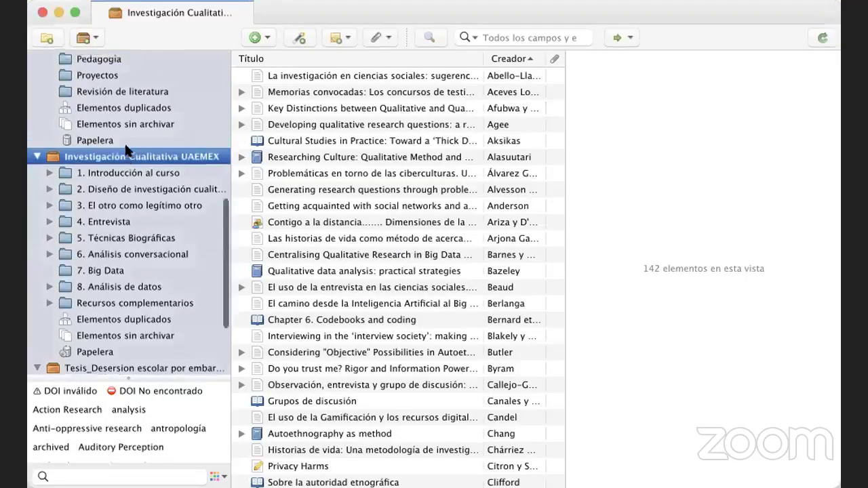
scroll(123, 147, "up", 2)
scroll(103, 200, "down", 5)
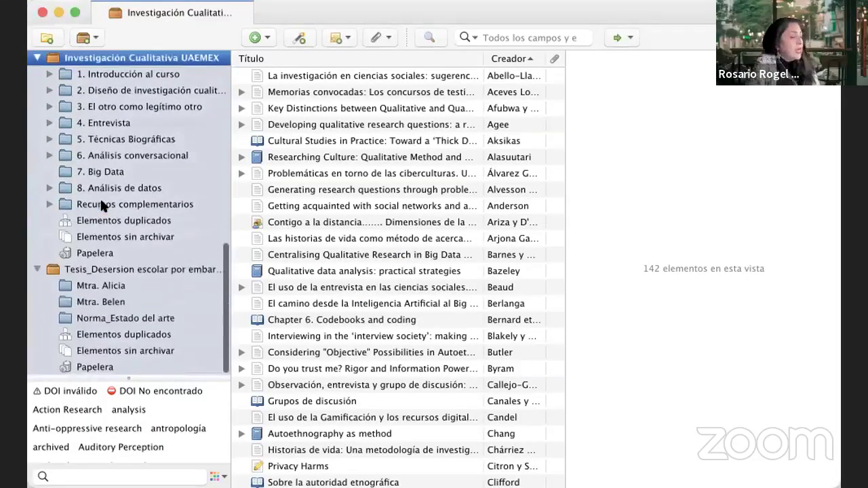
scroll(100, 204, "up", 6)
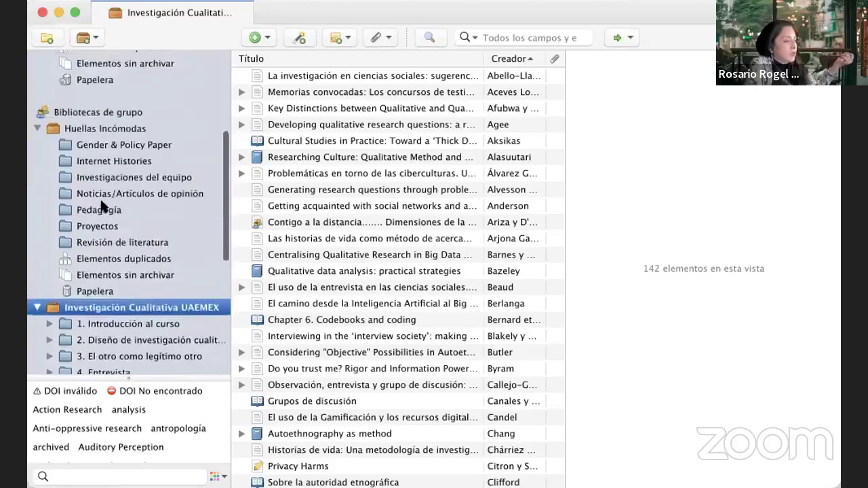
scroll(101, 204, "up", 6)
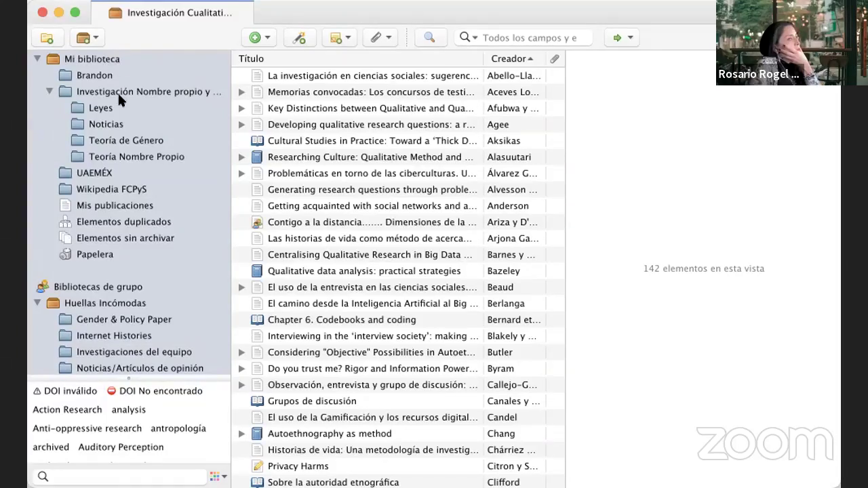
scroll(118, 92, "down", 2)
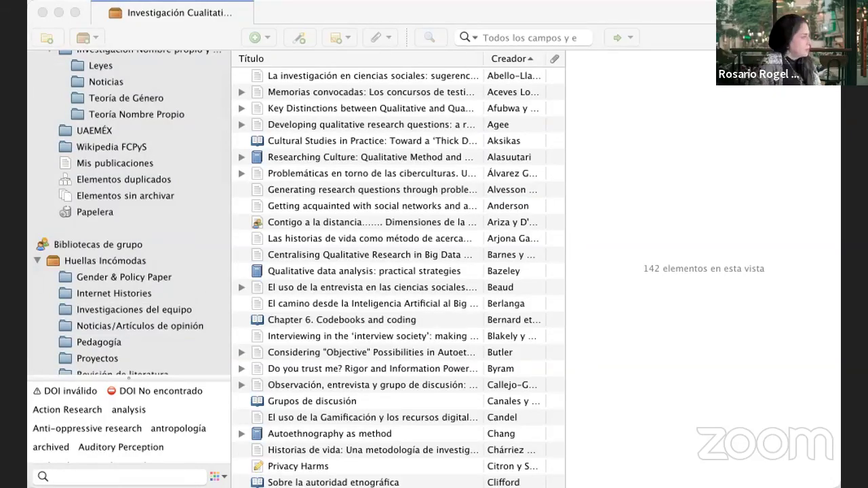
key("super+Tab")
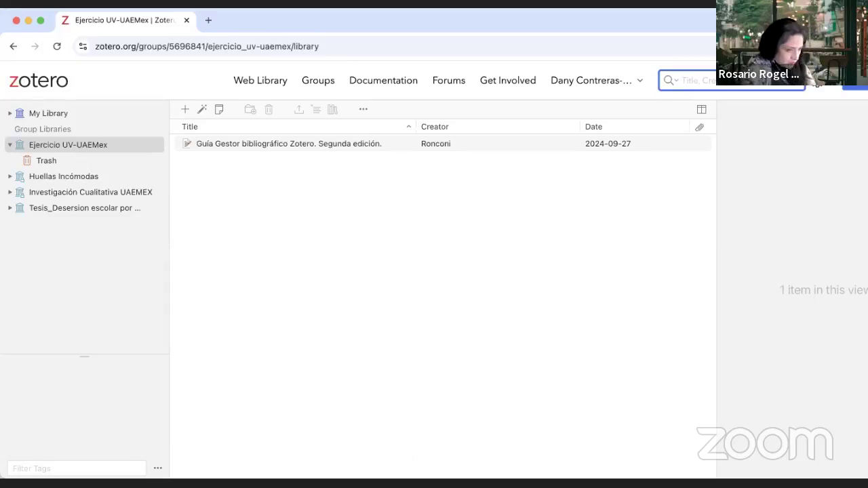
View the Infonomy article page on taking notes with the Zettelkasten method and Zotero, and open its PDF
left_click(404, 202)
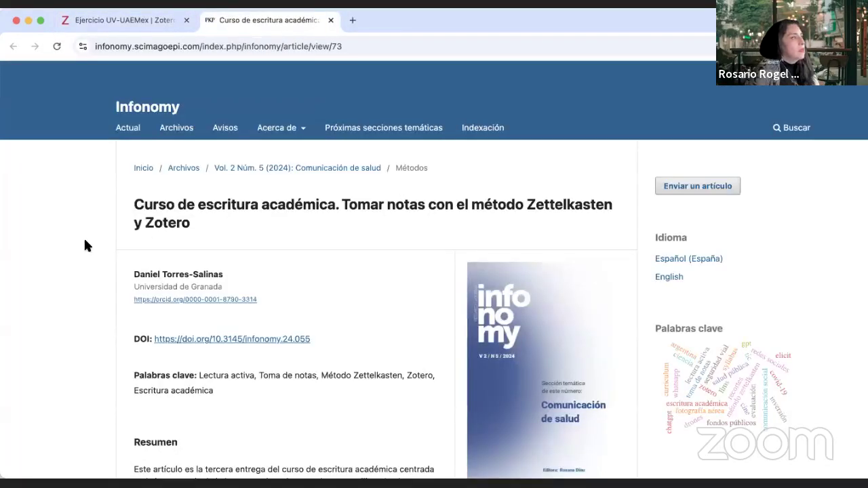
scroll(85, 241, "down", 1)
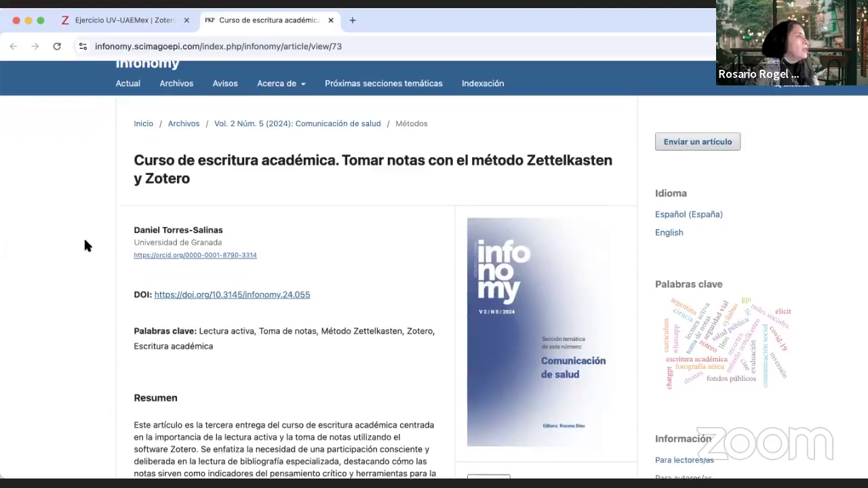
scroll(86, 246, "up", 1)
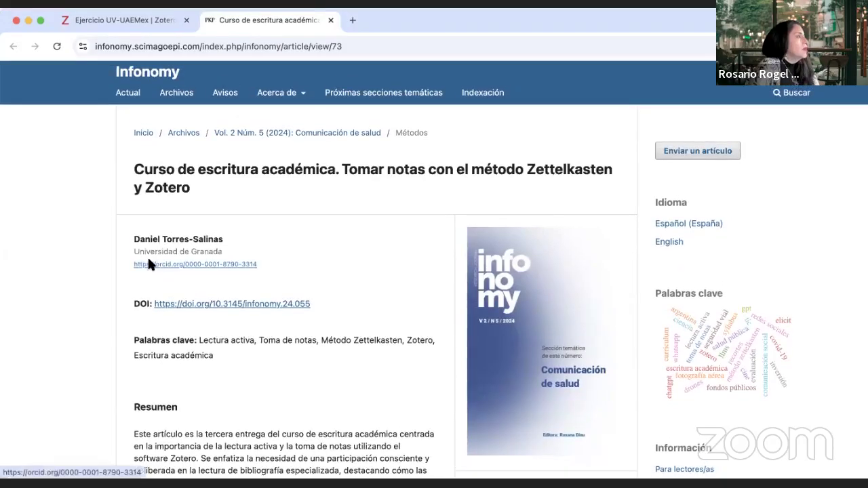
scroll(216, 312, "down", 2)
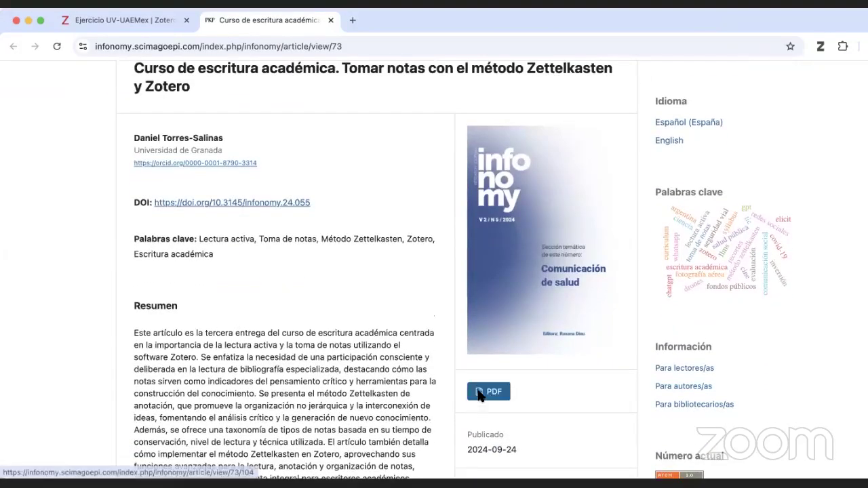
scroll(478, 394, "down", 1)
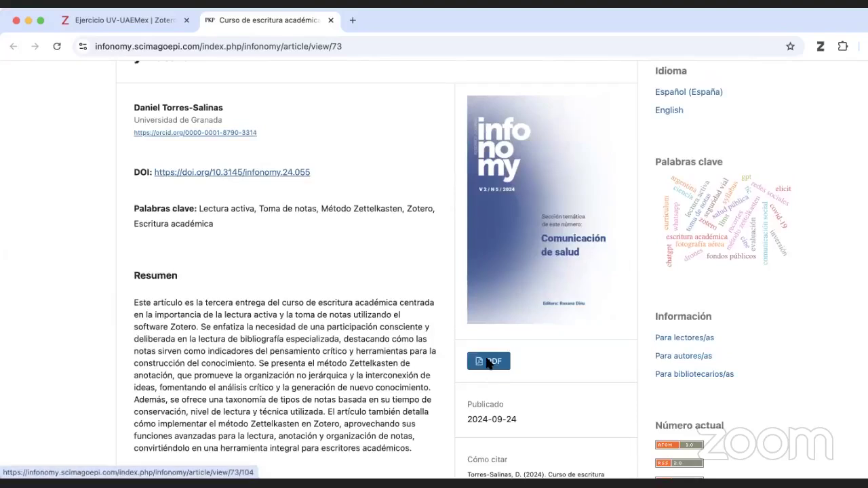
left_click(488, 363)
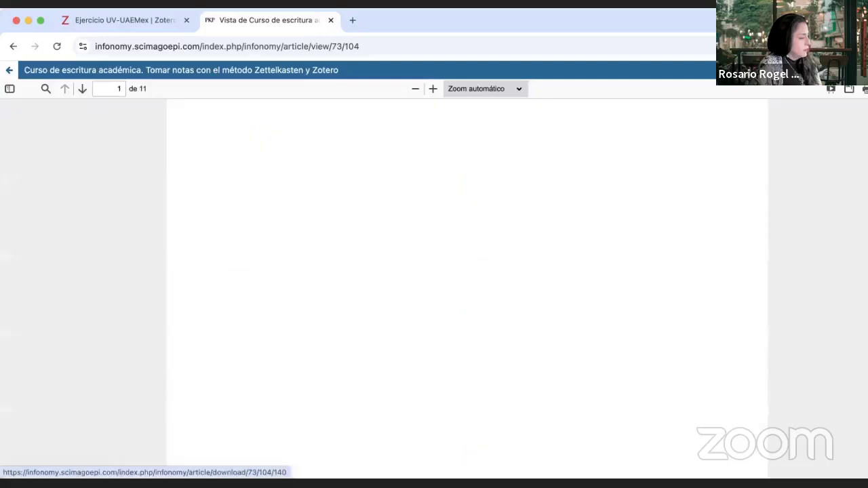
scroll(815, 169, "down", 1)
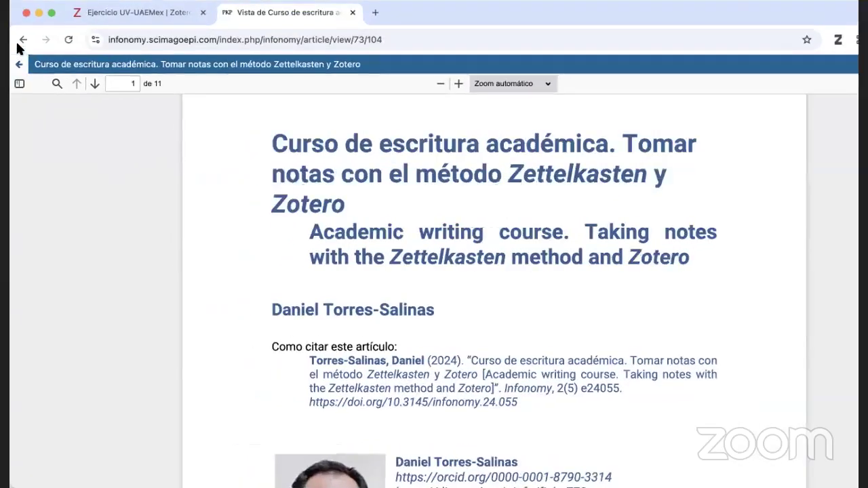
left_click(11, 48)
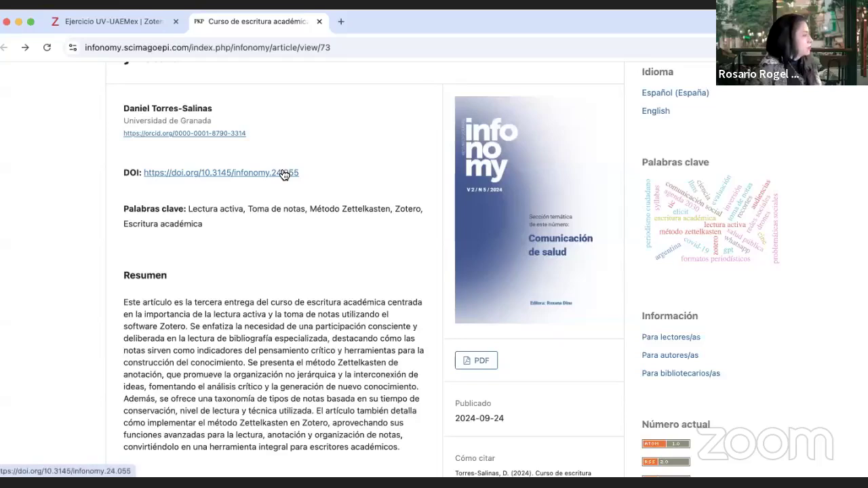
left_click_drag(307, 173, 142, 171)
key("super+c")
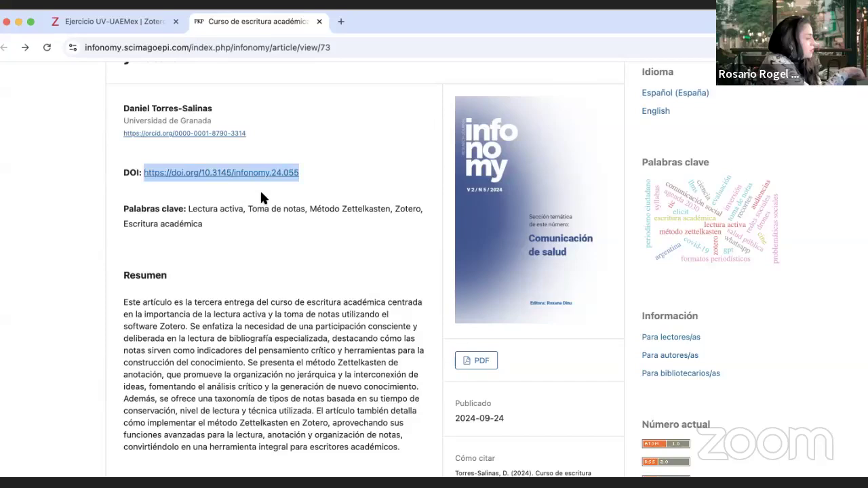
left_click(146, 22)
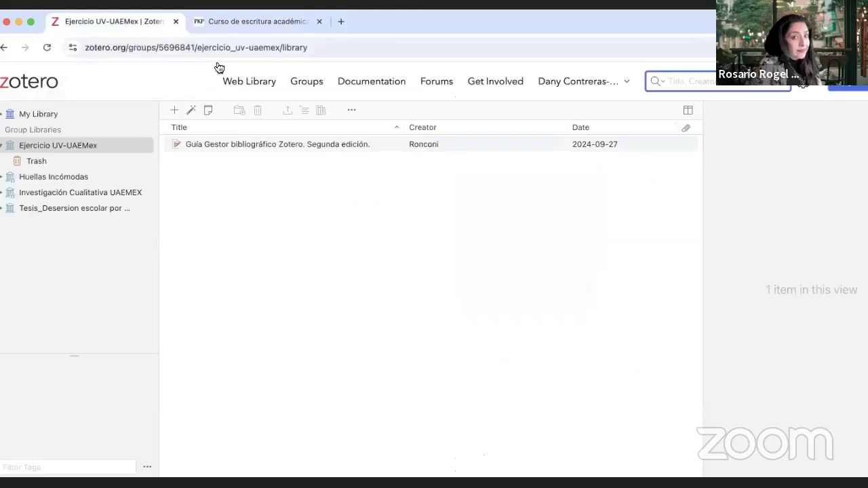
left_click(193, 110)
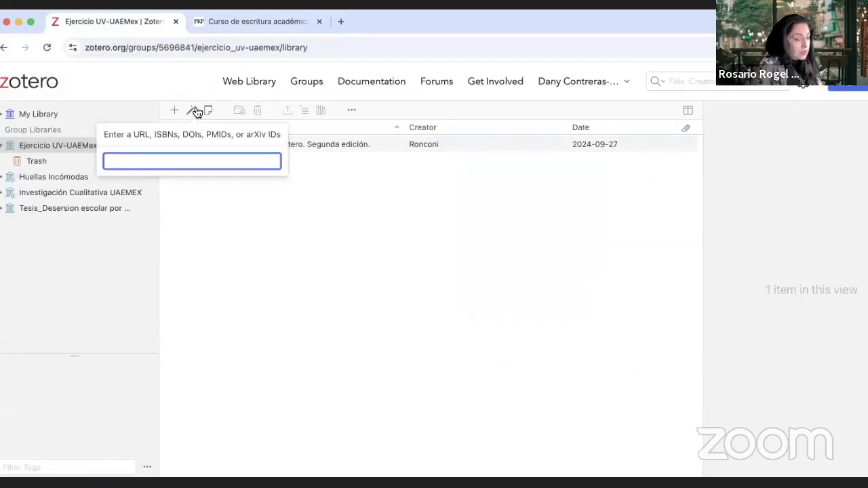
left_click(262, 236)
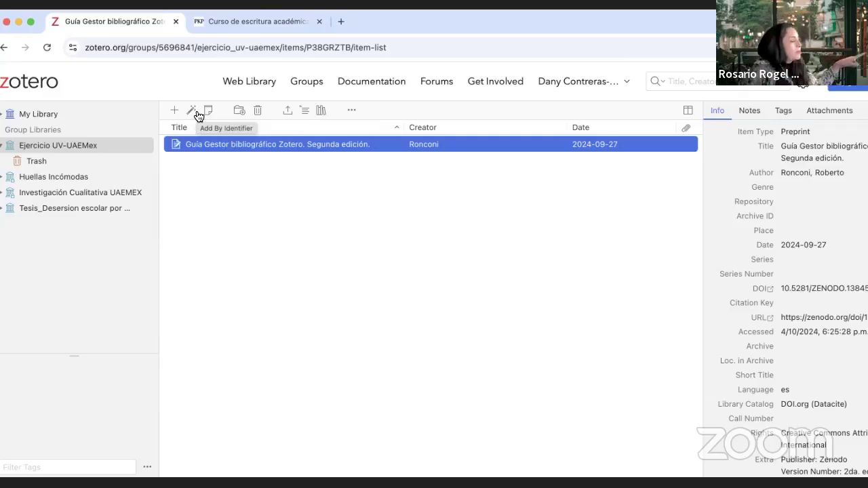
left_click(192, 111)
left_click(190, 111)
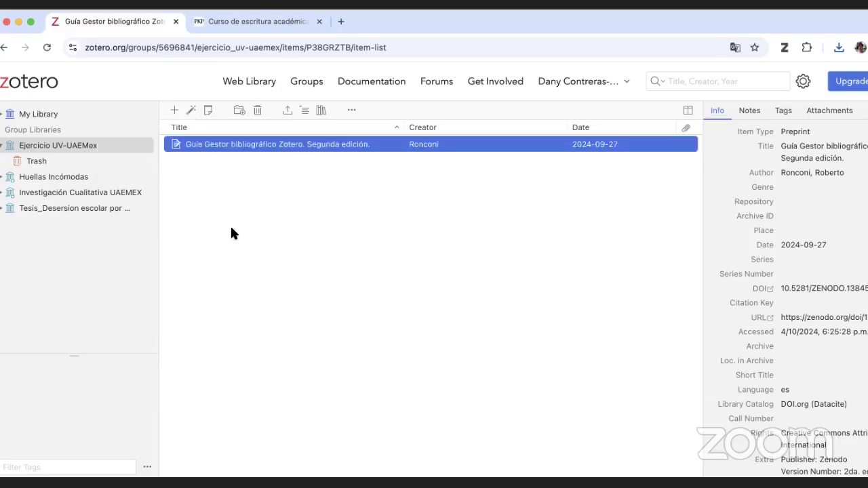
left_click(276, 23)
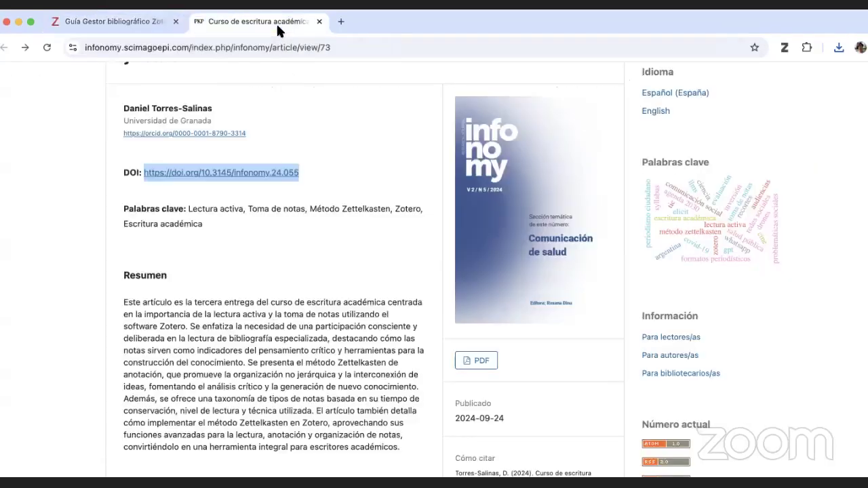
left_click(136, 21)
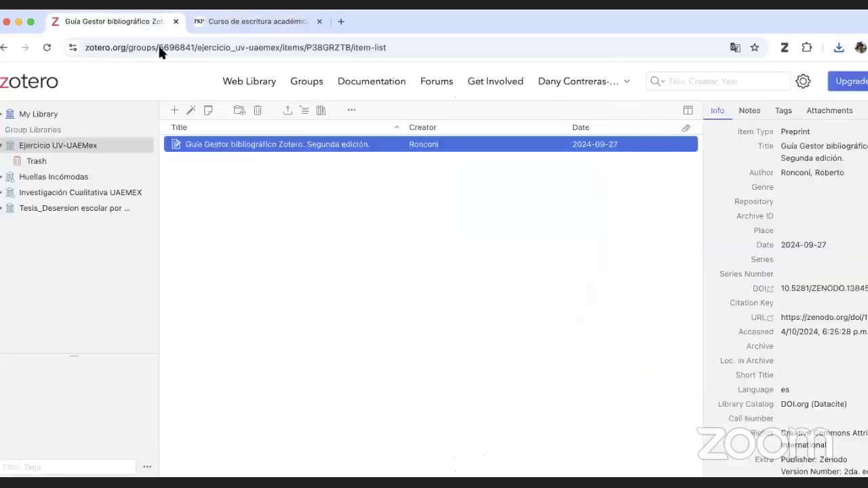
left_click(192, 111)
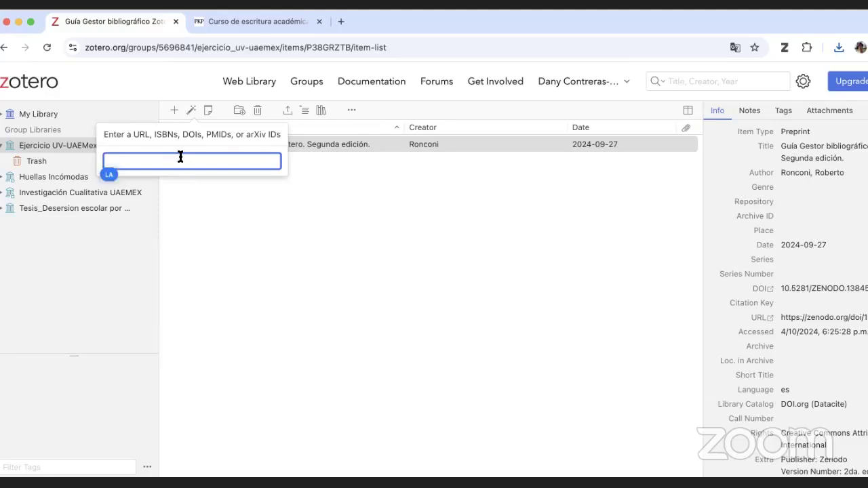
key("super+v")
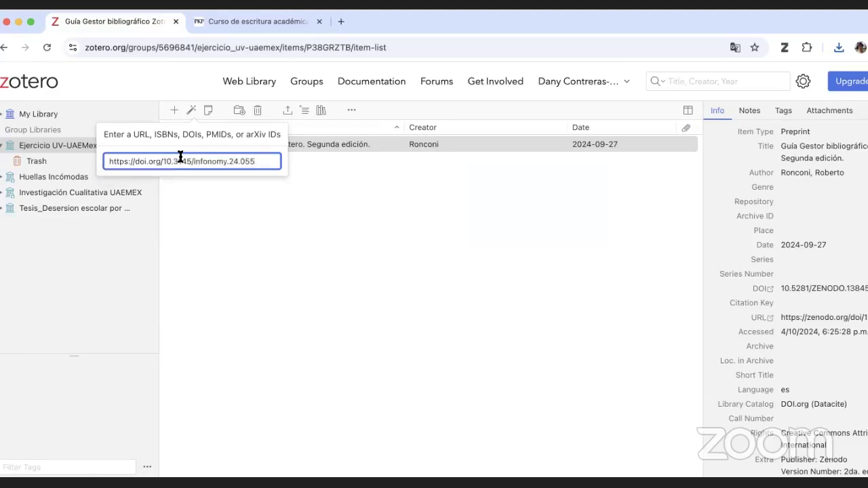
key("Return")
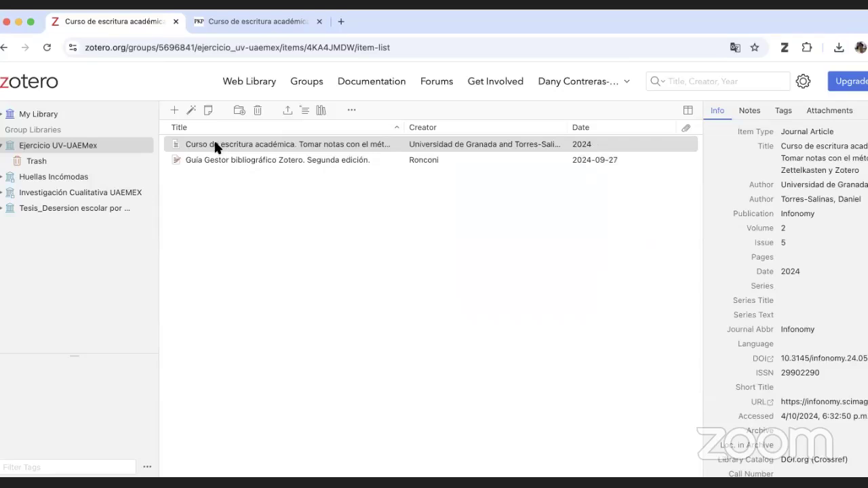
left_click(226, 147)
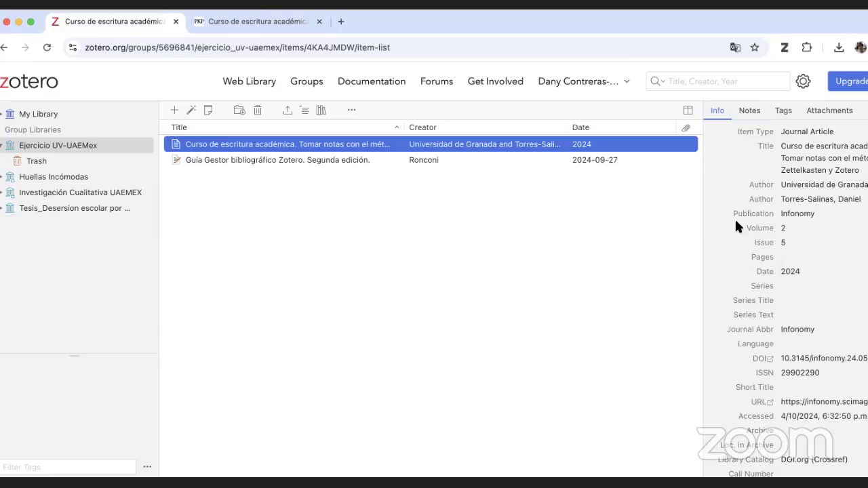
scroll(791, 241, "down", 2)
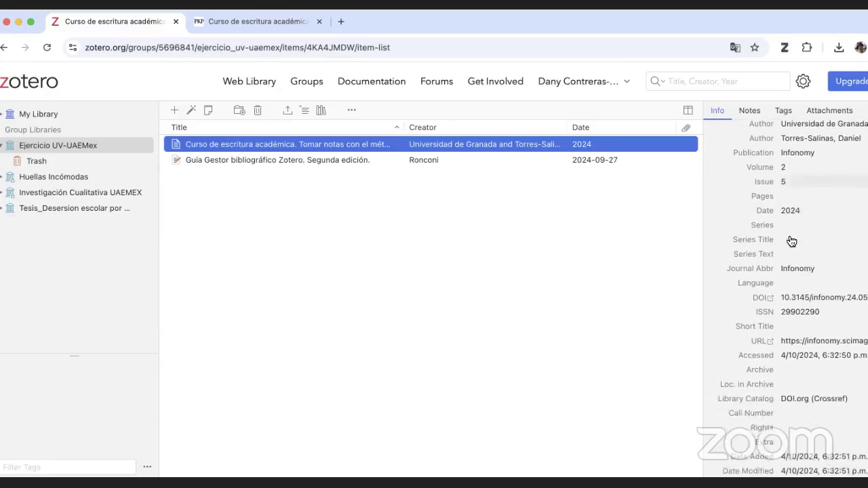
scroll(792, 241, "down", 4)
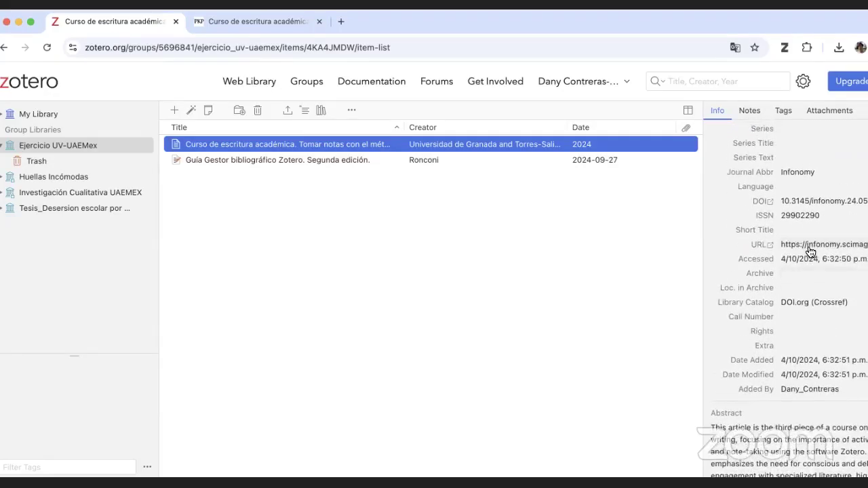
scroll(811, 251, "up", 1)
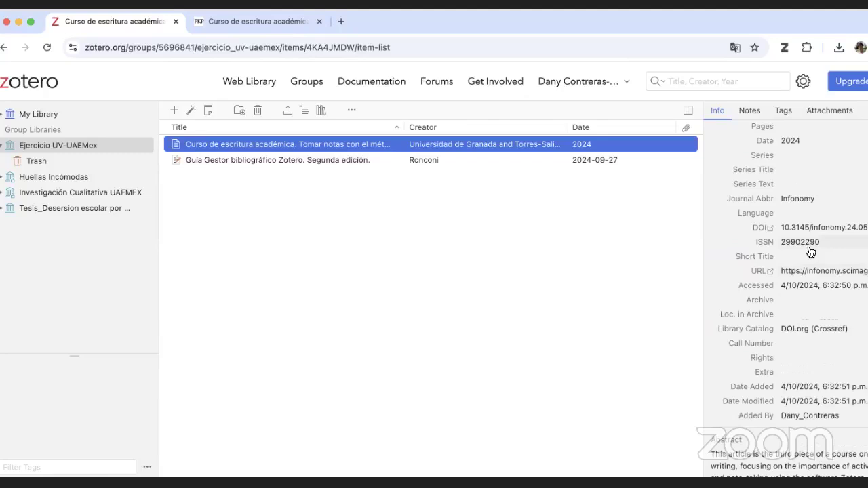
scroll(792, 225, "up", 5)
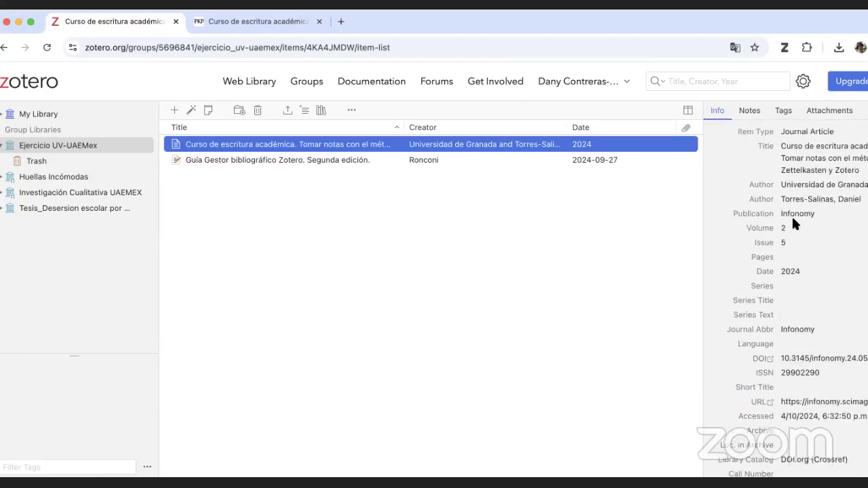
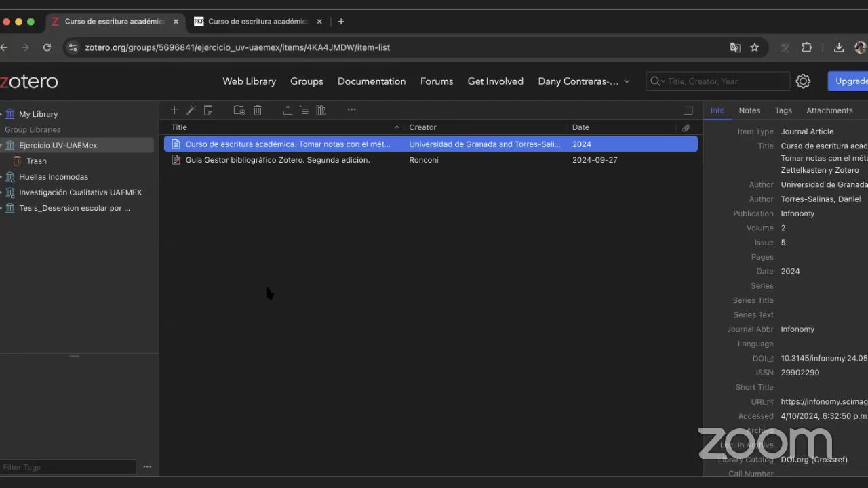
left_click(192, 111)
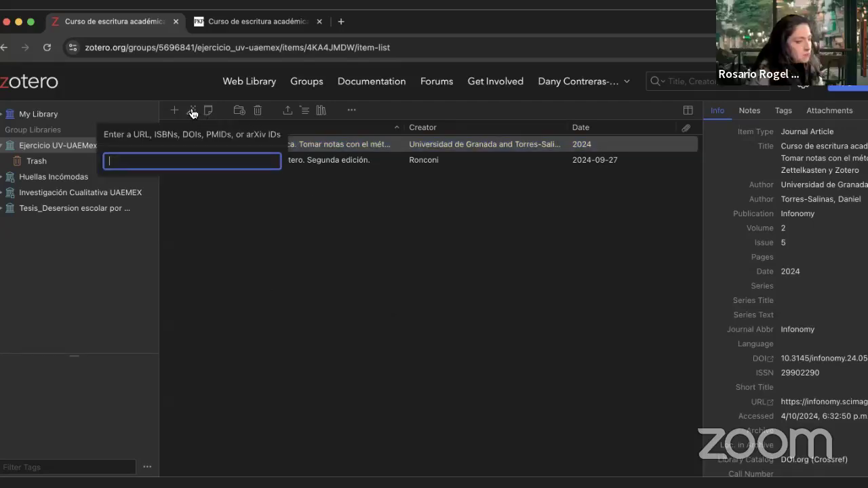
left_click(183, 157)
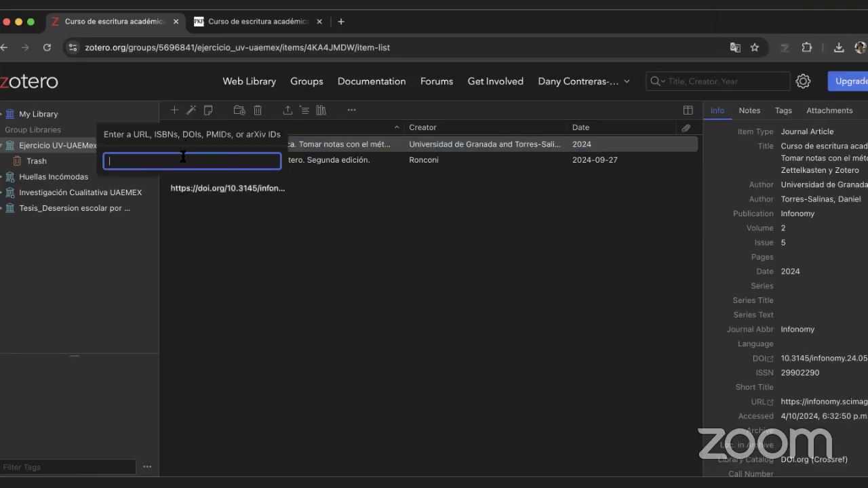
type("https://doi.org/10.3145/infonomy.24.055")
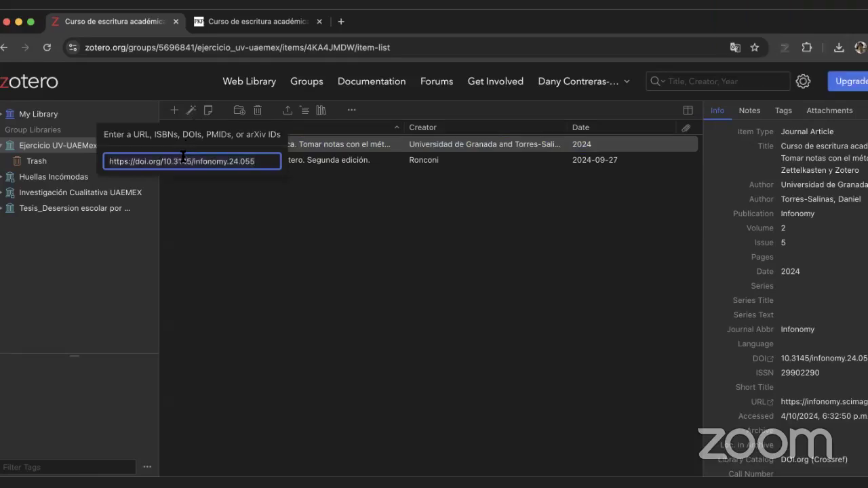
key("super+a")
key("BackSpace")
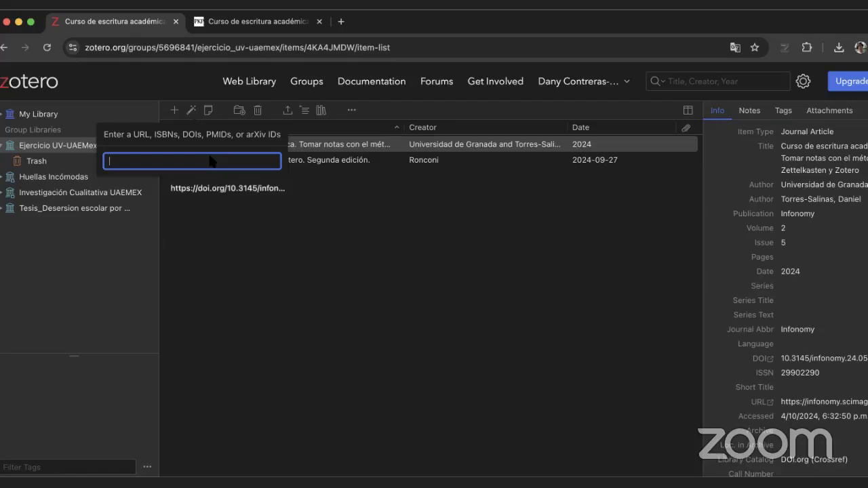
type("978")
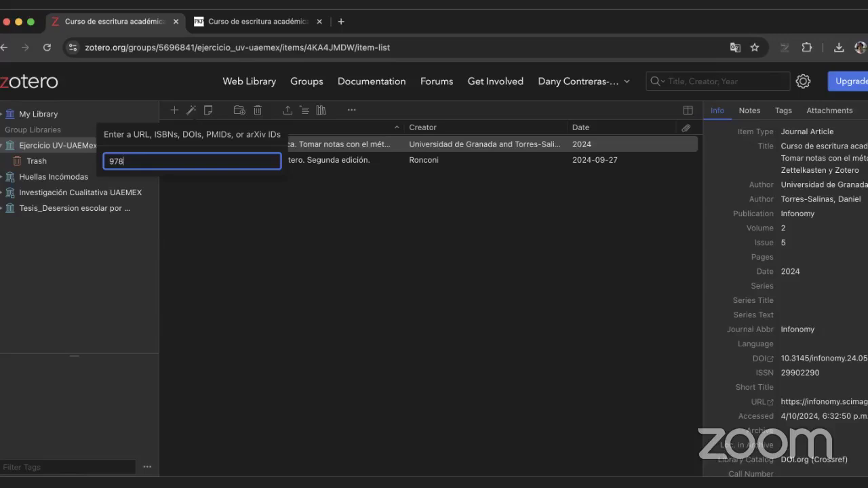
type("-")
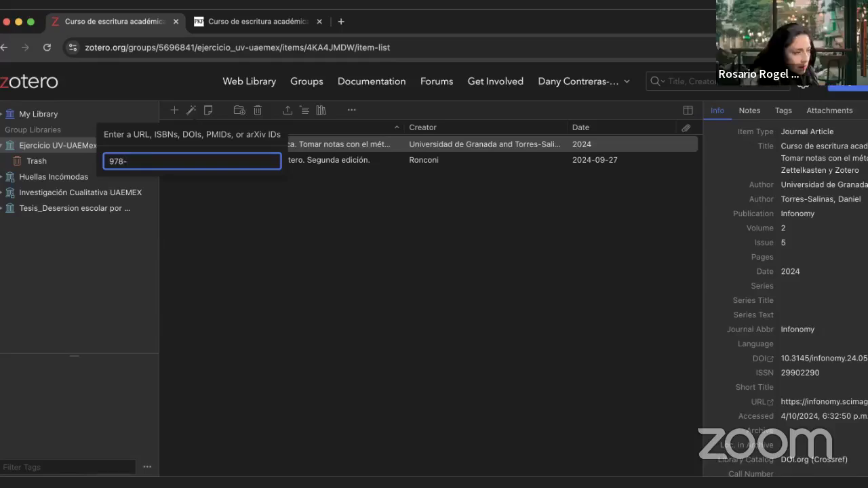
type("987-1")
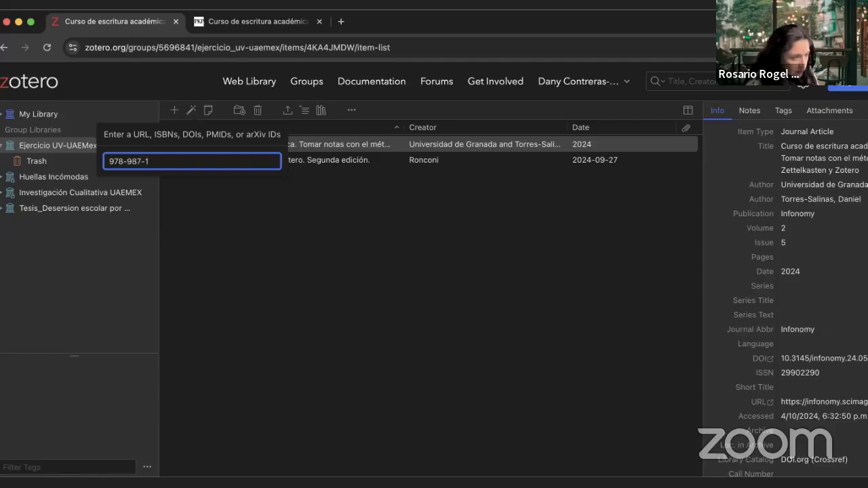
type("3")
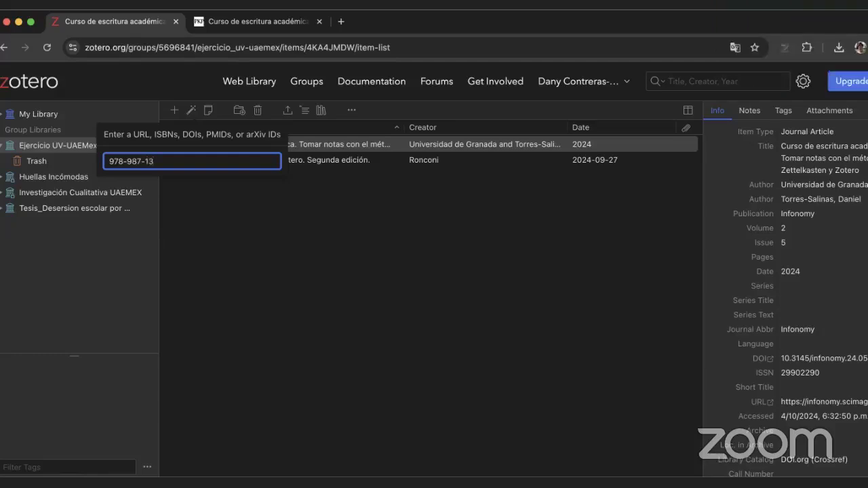
type("05-")
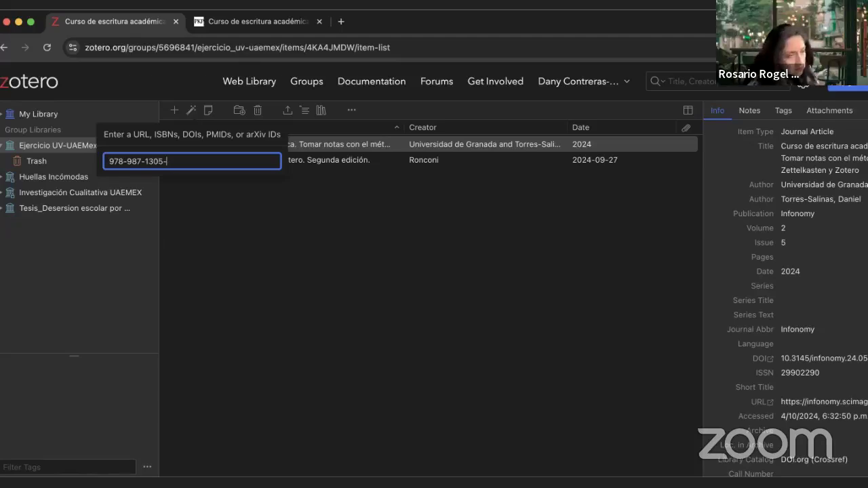
type("76-")
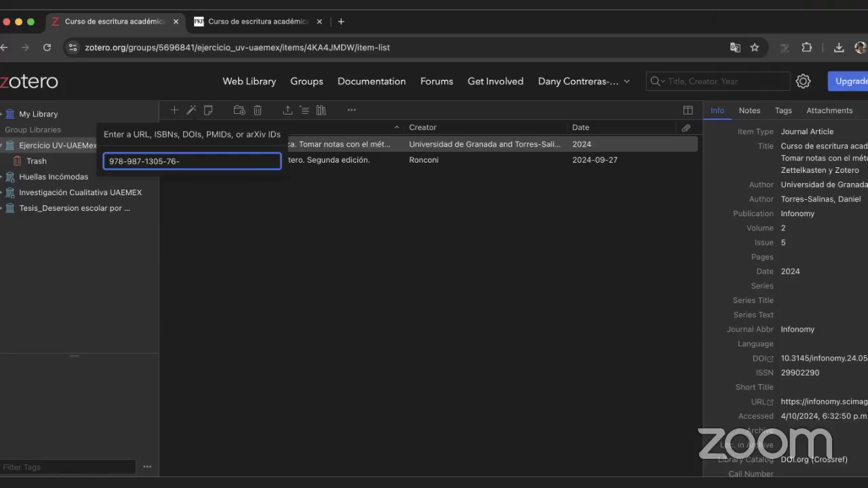
type("6")
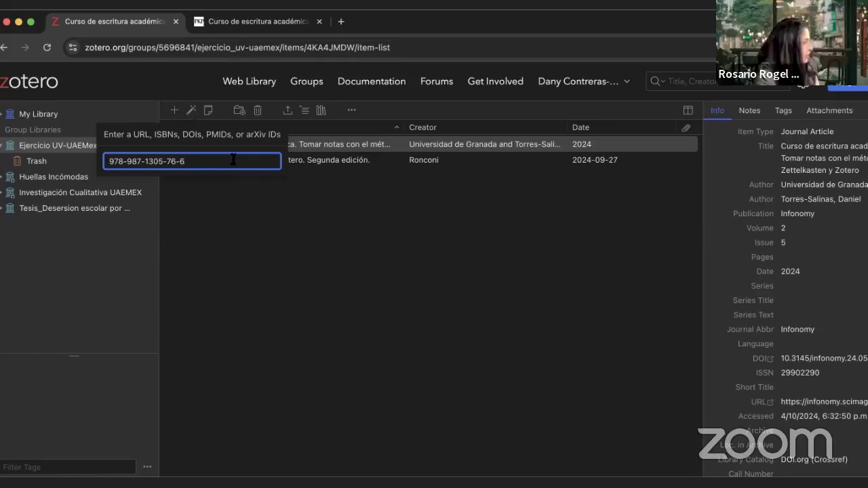
key("Return")
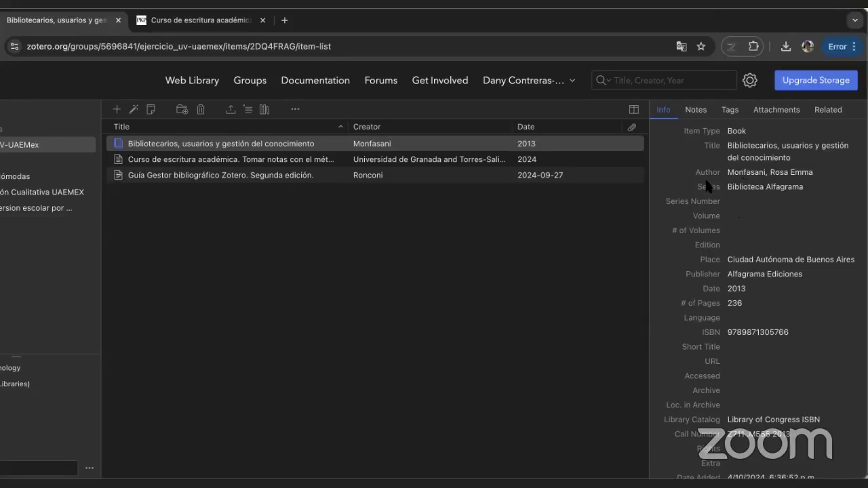
Examine the newly added book's metadata fields, checking whether its URL field is filled in
scroll(716, 217, "down", 2)
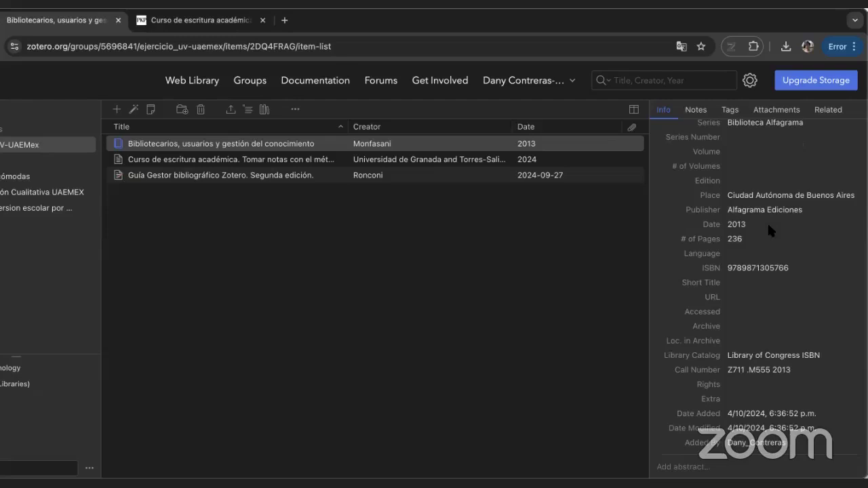
left_click(745, 297)
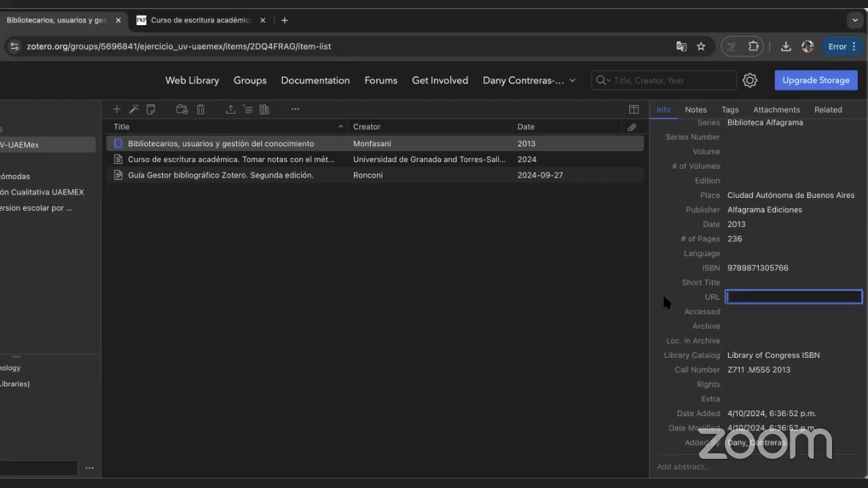
left_click(516, 357)
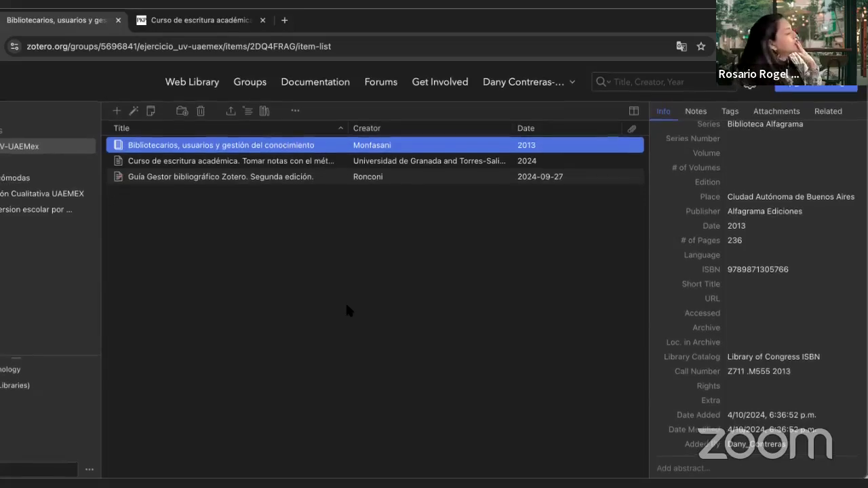
scroll(809, 294, "up", 3)
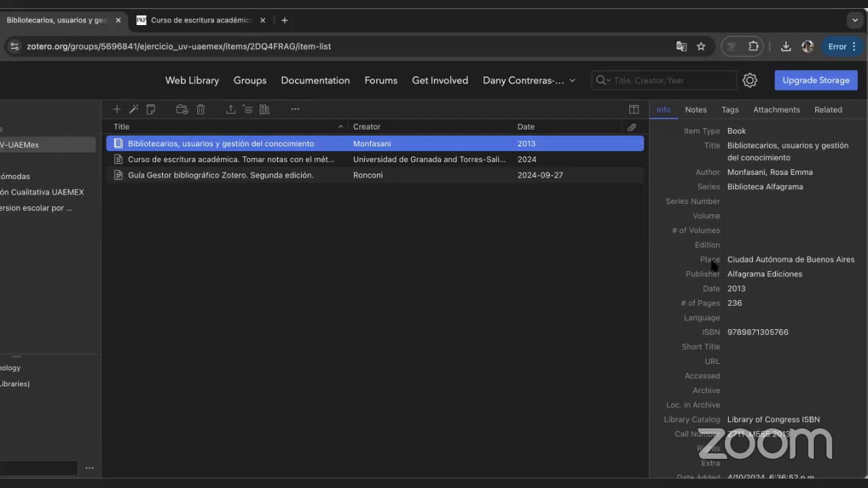
scroll(687, 299, "down", 1)
scroll(688, 301, "down", 1)
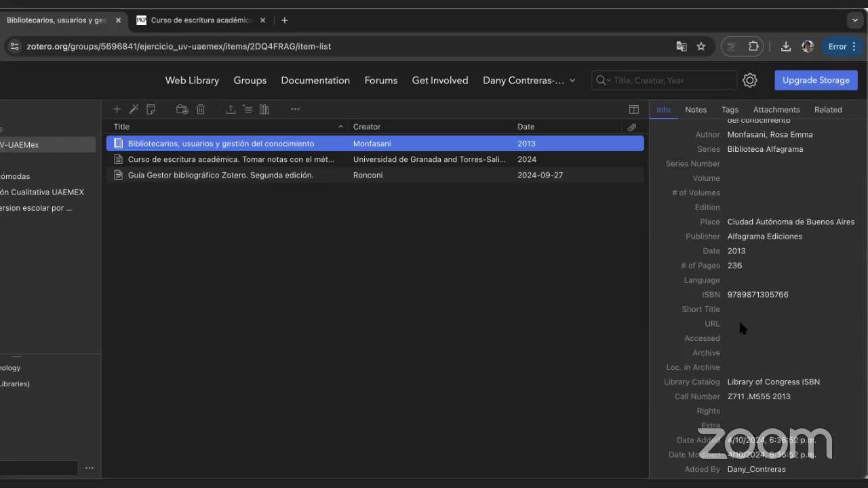
left_click(739, 322)
scroll(744, 300, "up", 2)
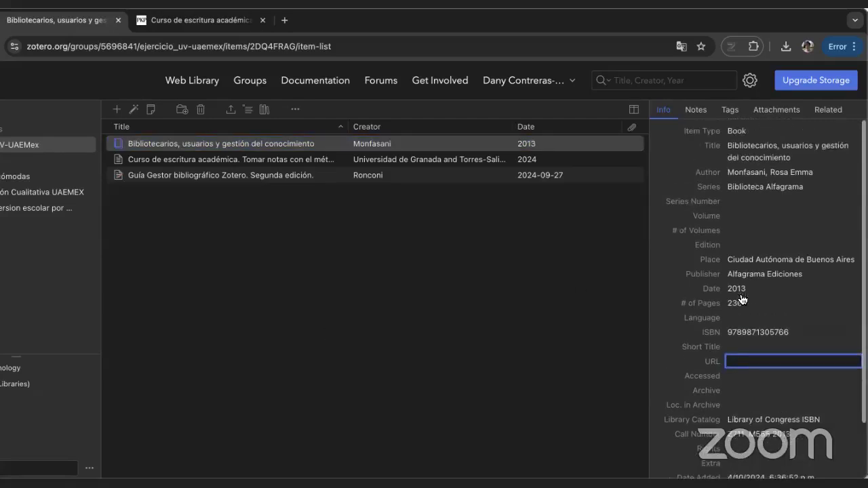
Copy the book's title from its metadata, and find and open Google Académico in a new browser tab
left_click(789, 146)
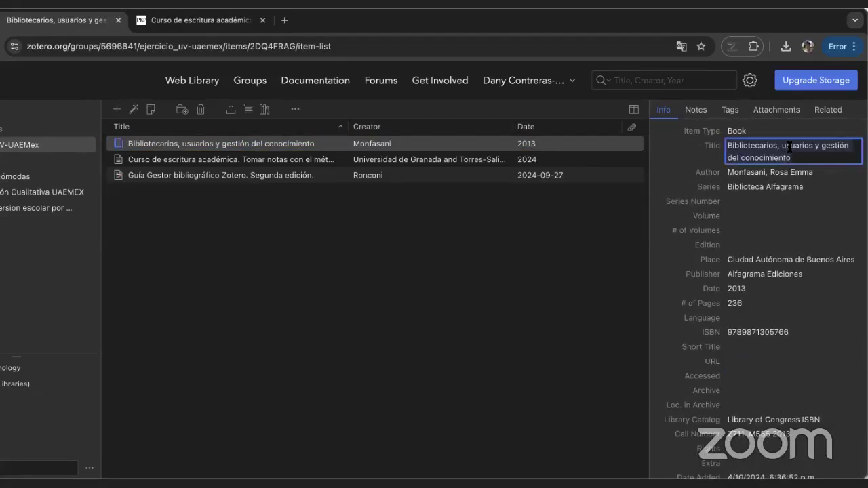
left_click(284, 20)
type("google s")
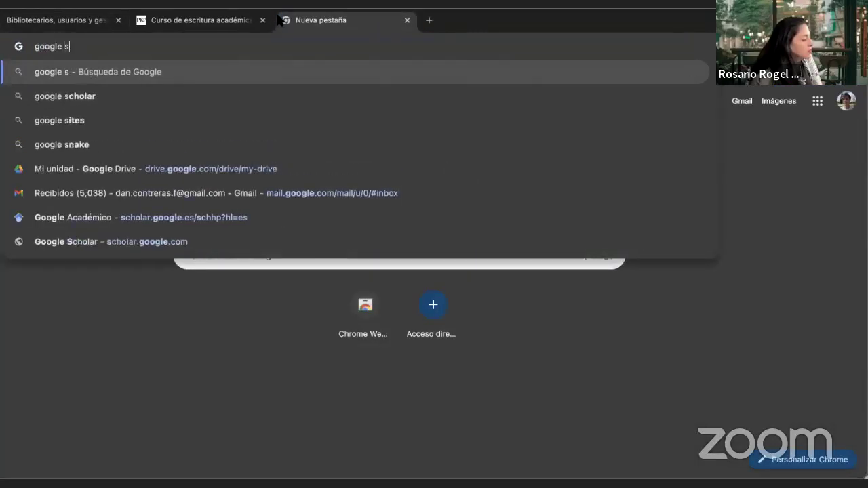
key("BackSpace")
type("ac")
key("Return")
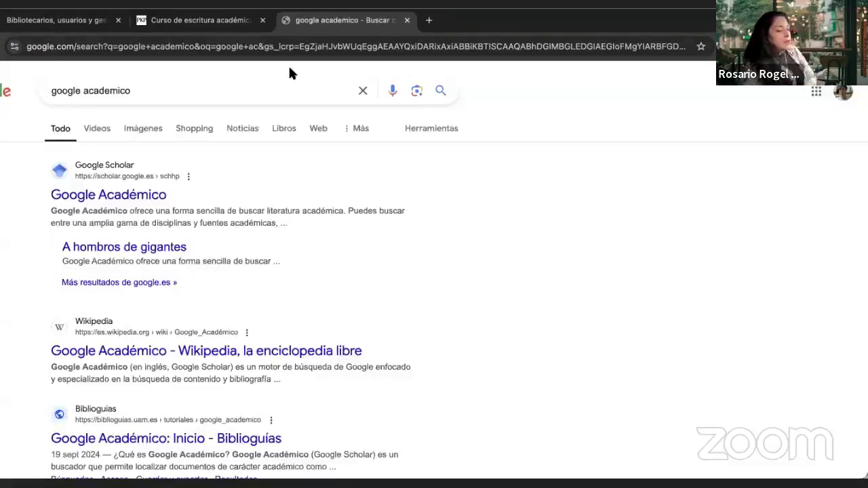
left_click(116, 196)
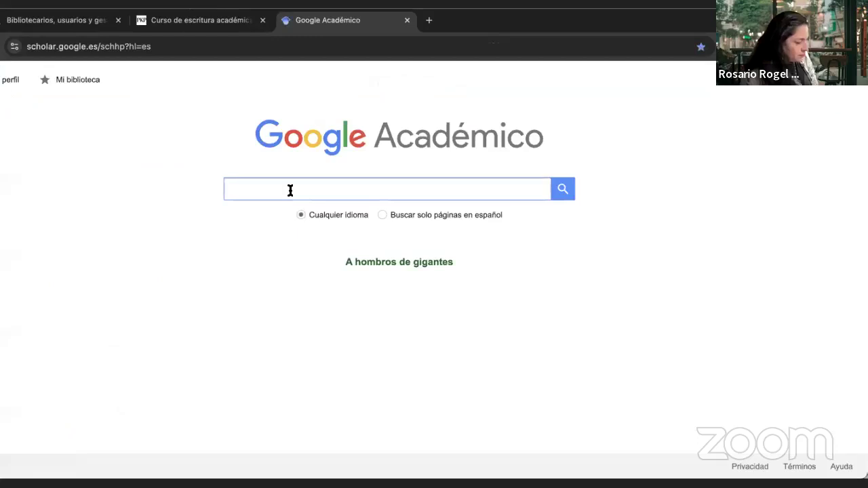
Search Google Académico for "Bibliotecarios, usuarios y gestión del conocimiento" and open the matching book result
type("Bibliotecarios, usuarios y gestión del conocimiento")
key("Return")
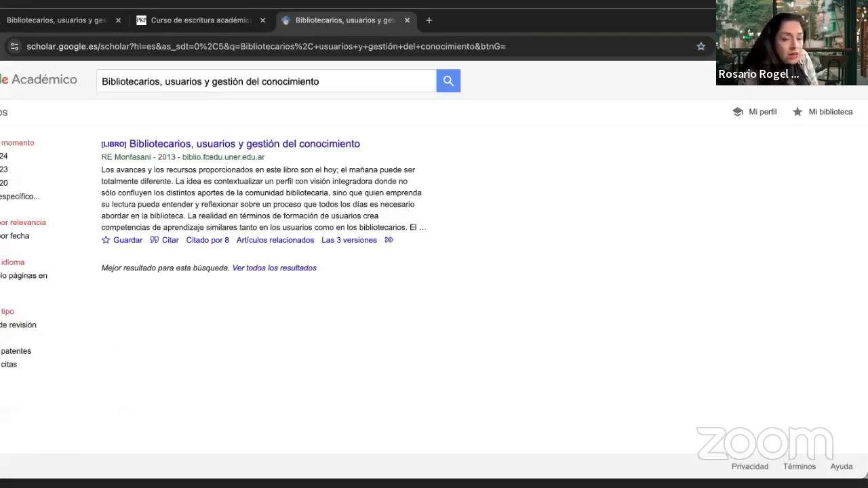
left_click(263, 150)
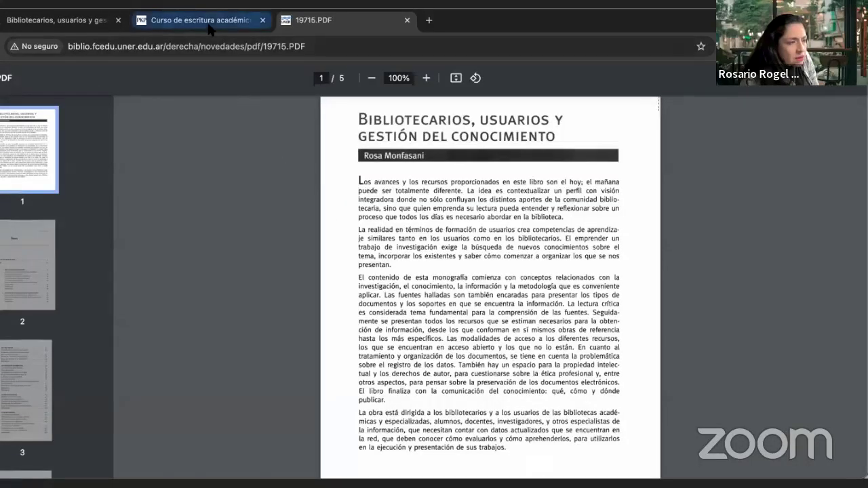
Copy the web address of the book's PDF, 19715.PDF, and look through its first pages and table of contents
left_click(88, 25)
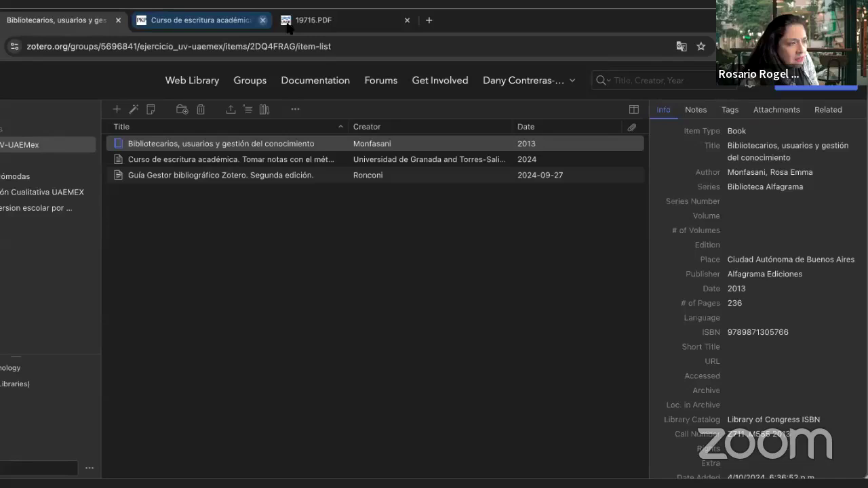
left_click(322, 25)
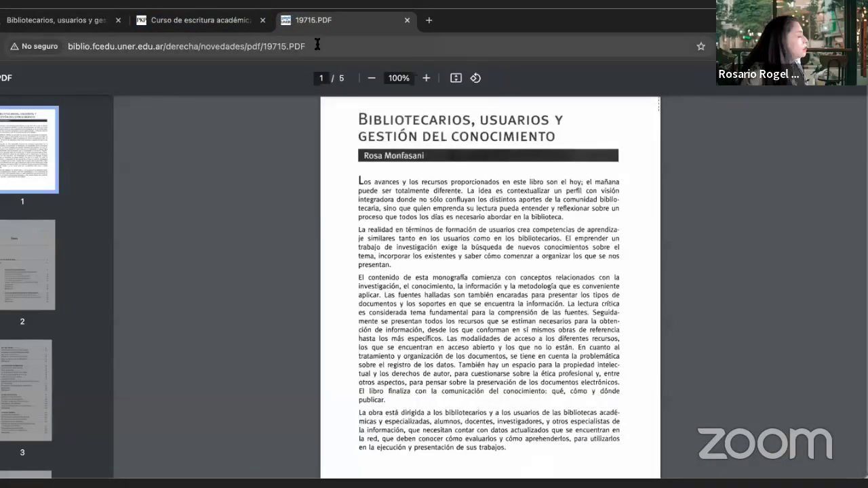
left_click(317, 45)
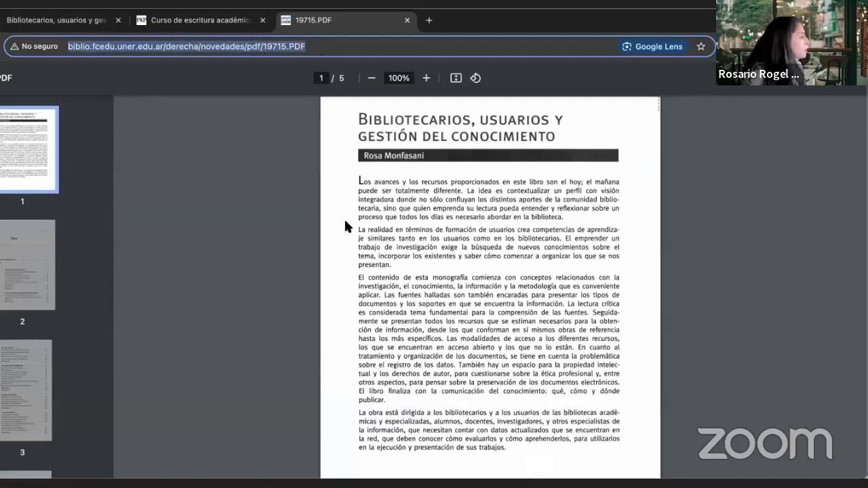
scroll(345, 222, "down", 4)
scroll(345, 226, "down", 12)
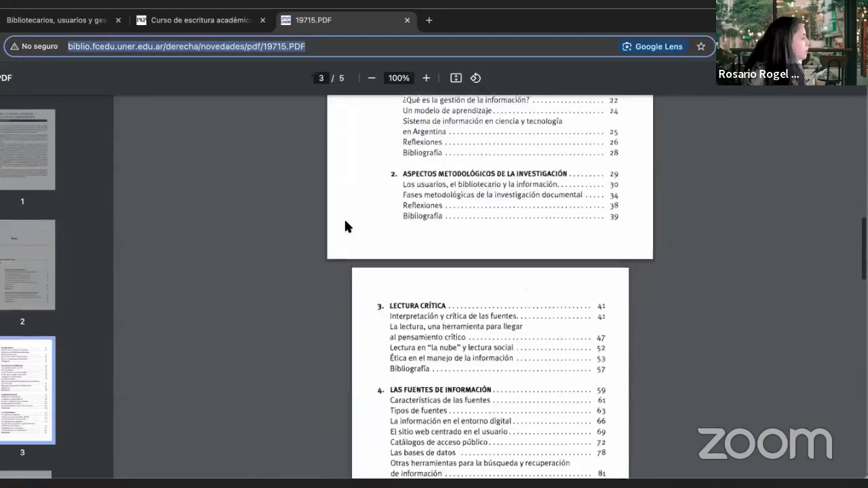
scroll(345, 226, "up", 15)
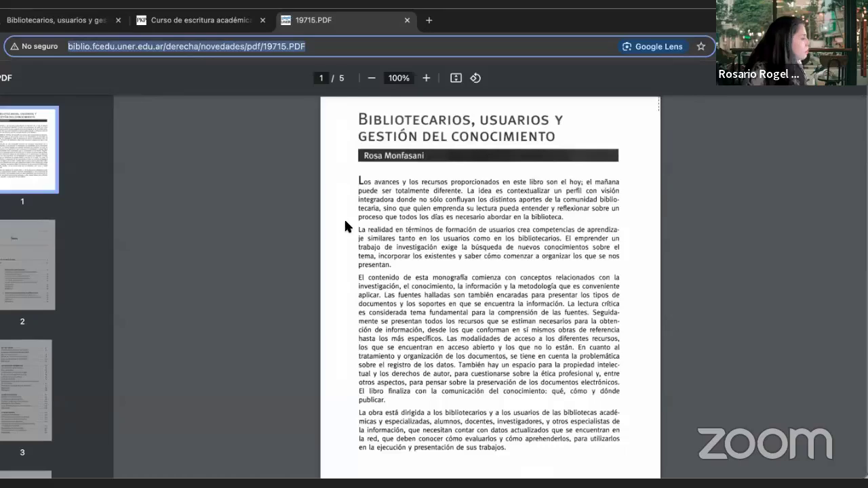
scroll(345, 226, "down", 8)
scroll(345, 225, "down", 1)
scroll(345, 226, "up", 1)
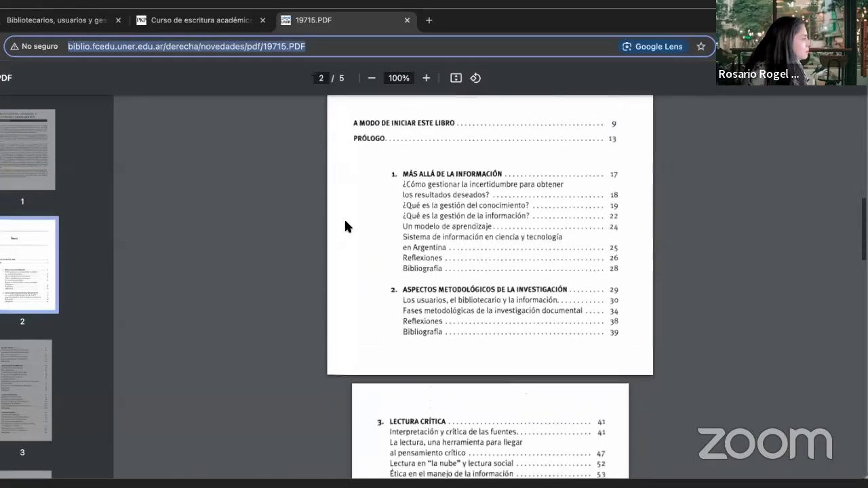
Set the book's URL in the Zotero web library to the copied 19715.PDF address, and return to the PDF
left_click(94, 22)
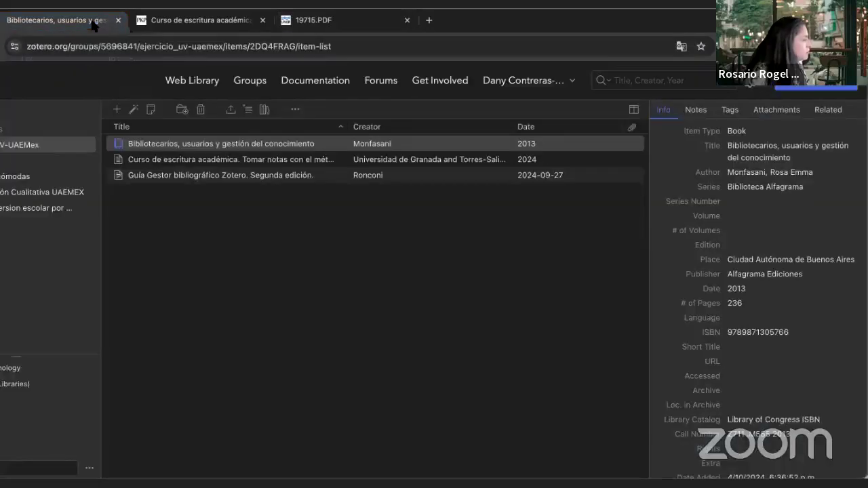
left_click(764, 363)
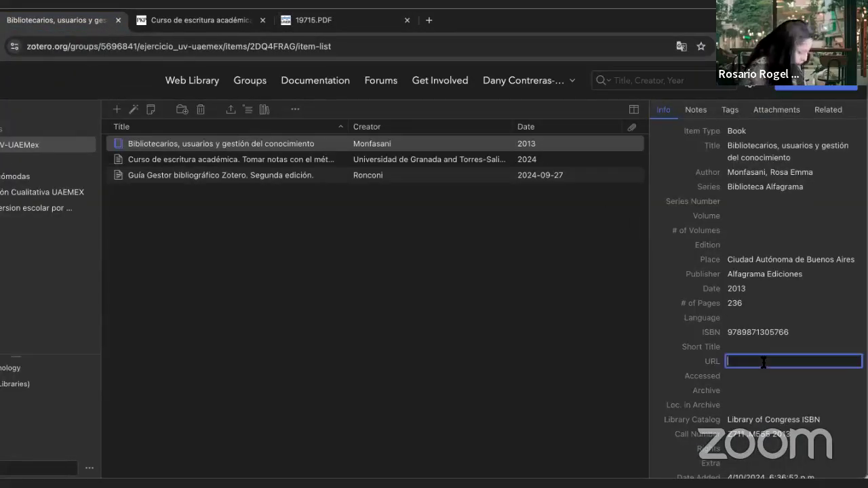
key("ctrl+v")
key("Return")
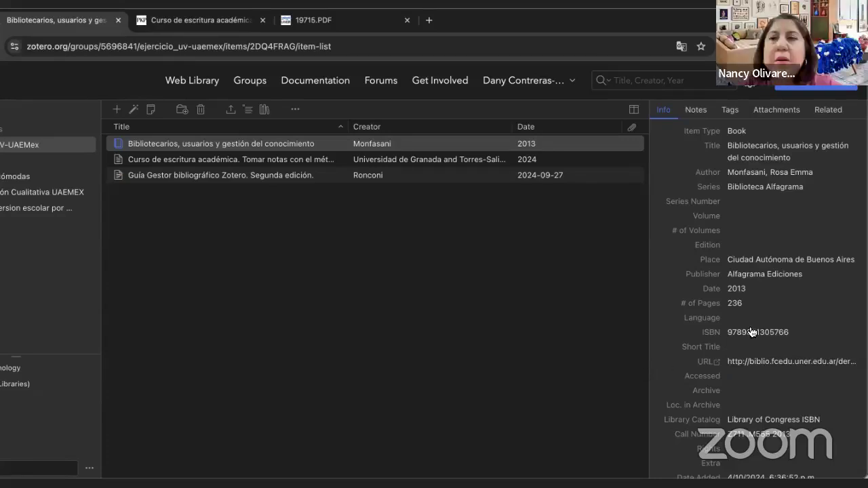
scroll(752, 332, "down", 1)
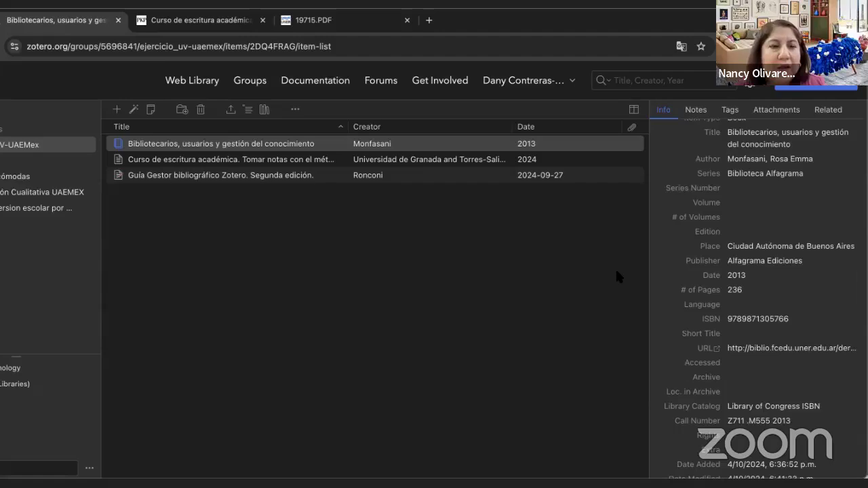
left_click(312, 19)
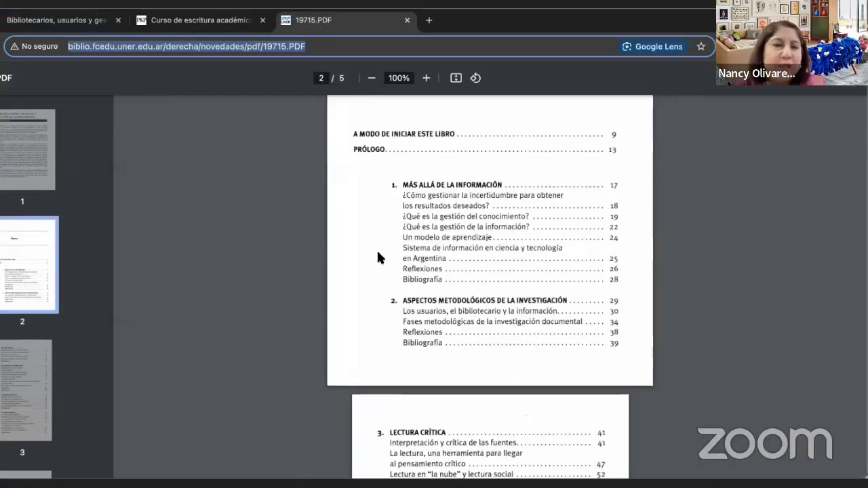
Set the language of the book Bibliotecarios, usuarios y gestión del conocimiento to Español in the Zotero web library
scroll(377, 257, "down", 4)
left_click(55, 19)
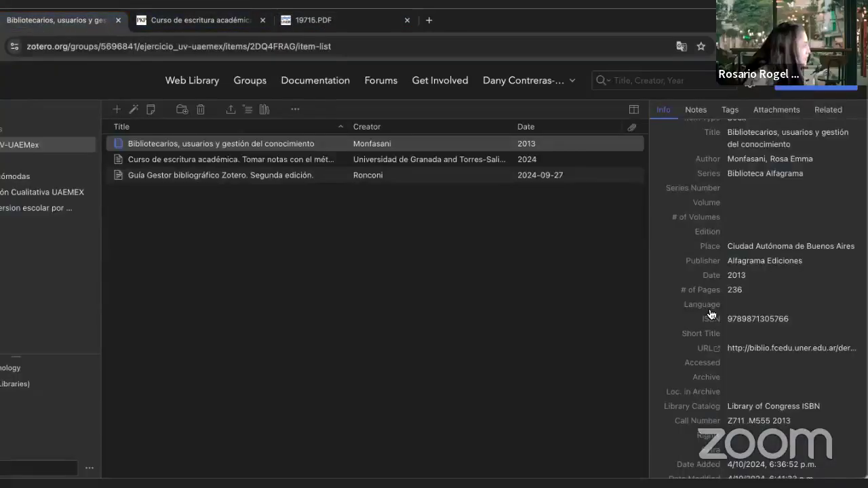
left_click(735, 304)
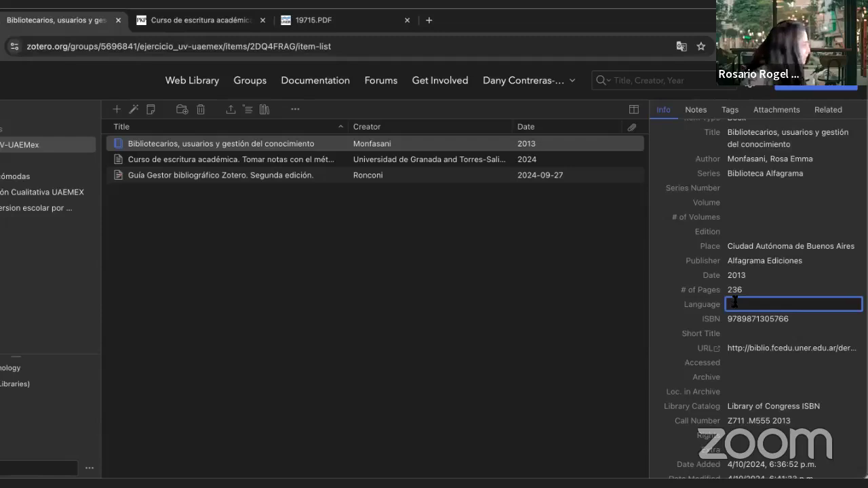
type("E")
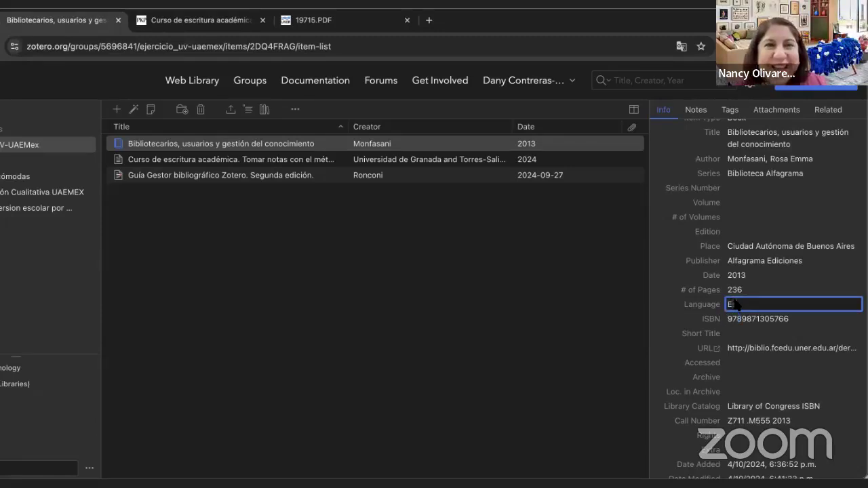
type("spaño")
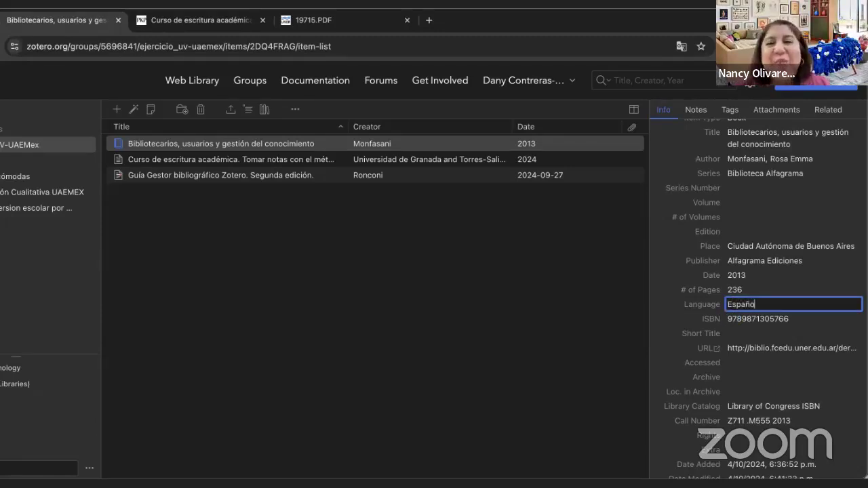
type("l")
key("Return")
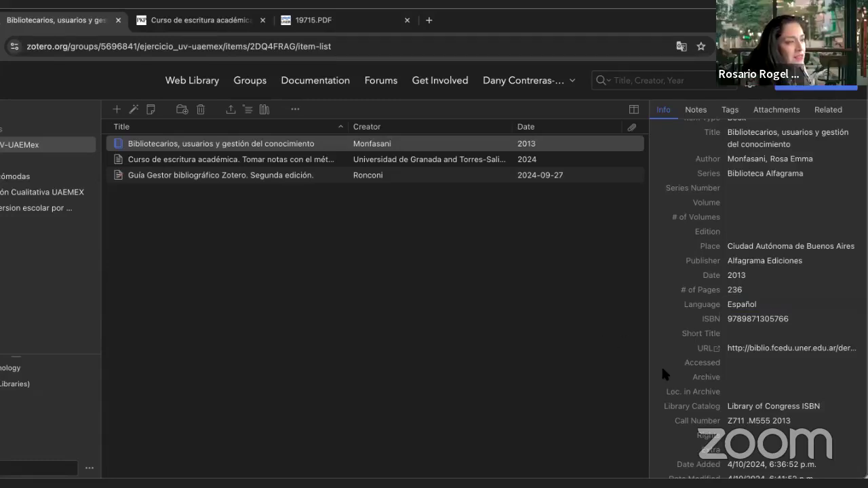
scroll(661, 365, "down", 1)
scroll(662, 365, "up", 2)
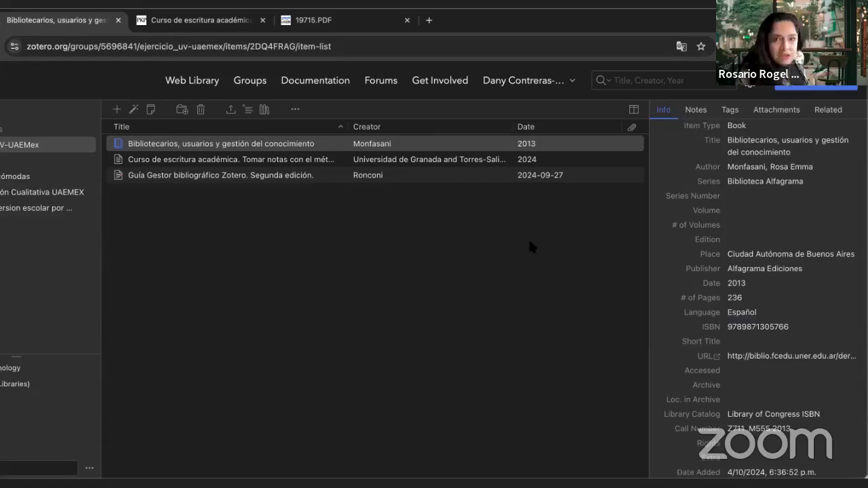
Look through the remaining table of contents pages in 19715.PDF, and review the book's metadata fields in the Zotero web library
left_click(332, 17)
scroll(338, 236, "down", 6)
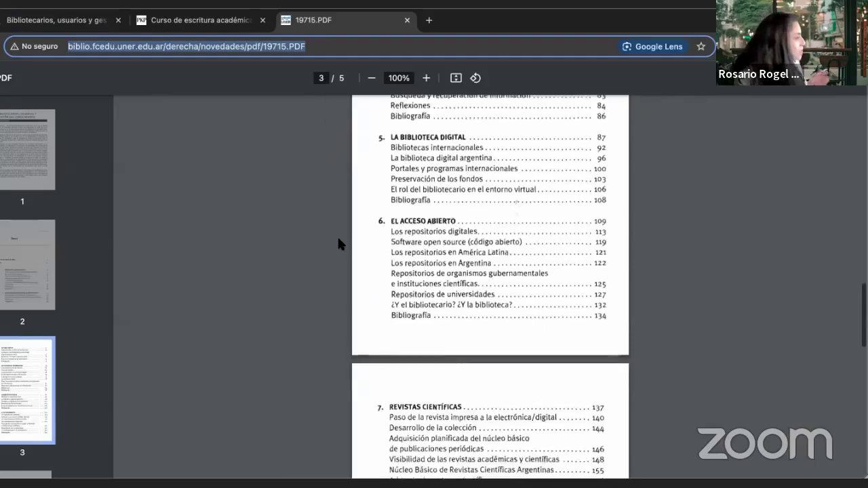
scroll(339, 244, "down", 6)
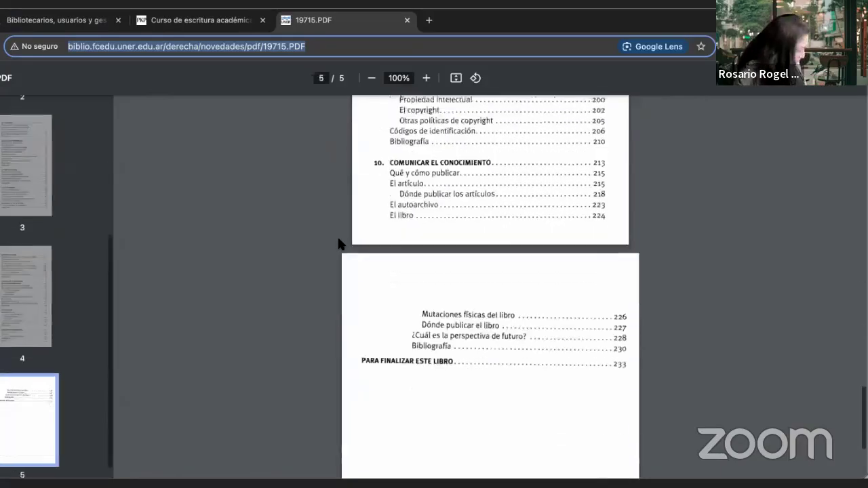
left_click(58, 20)
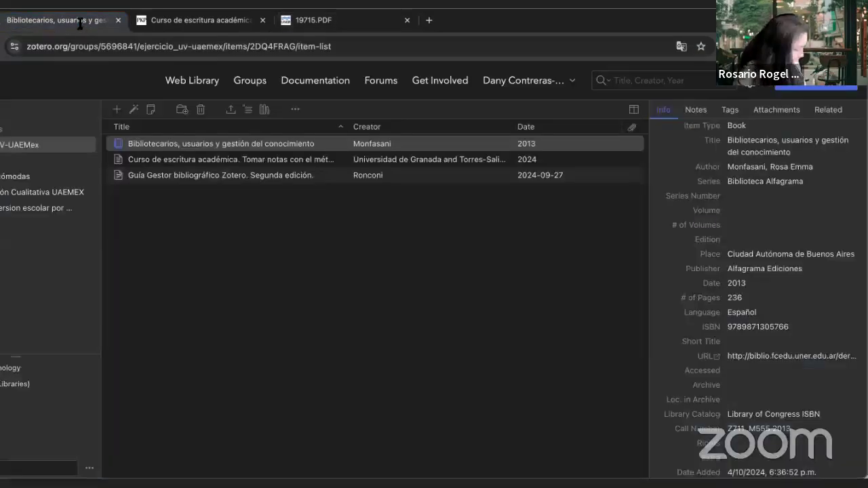
scroll(698, 313, "up", 1)
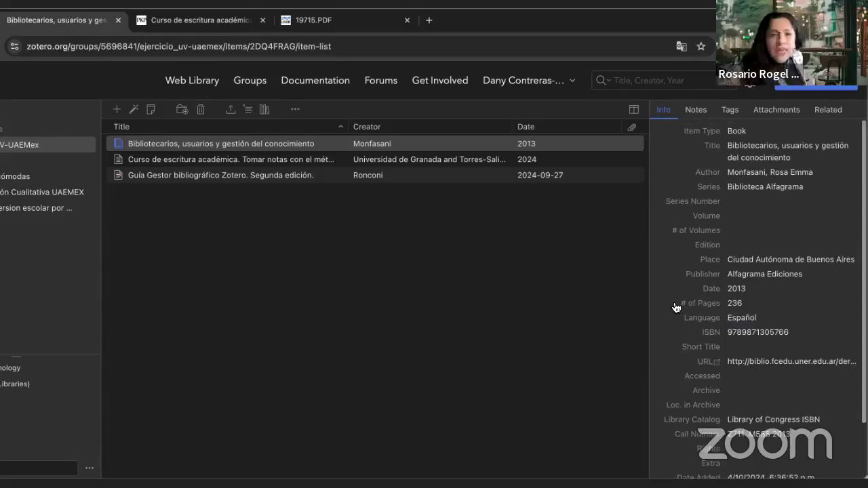
scroll(732, 316, "down", 3)
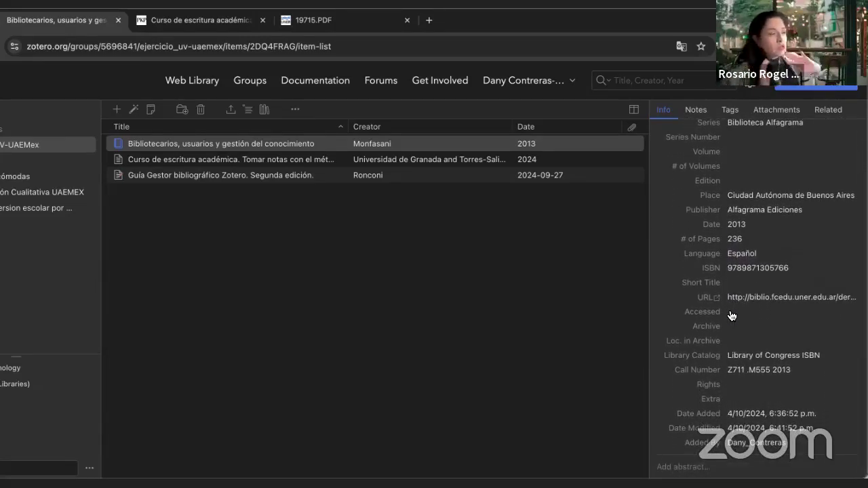
scroll(732, 316, "up", 1)
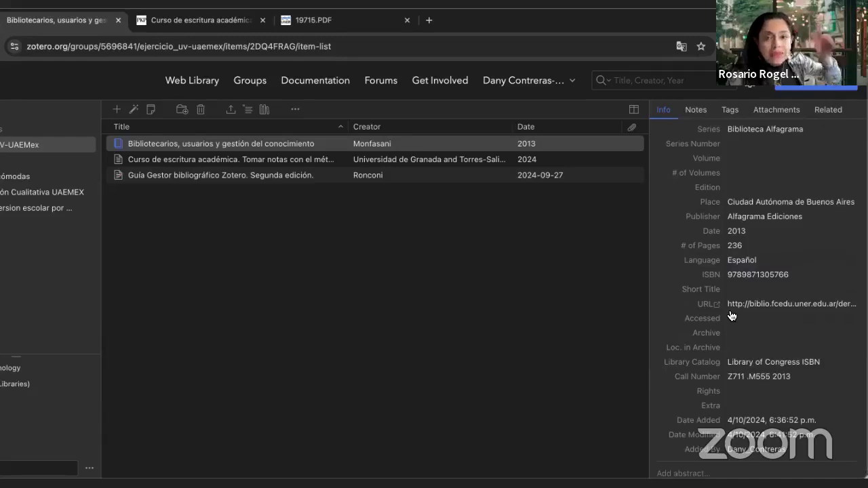
scroll(732, 316, "down", 1)
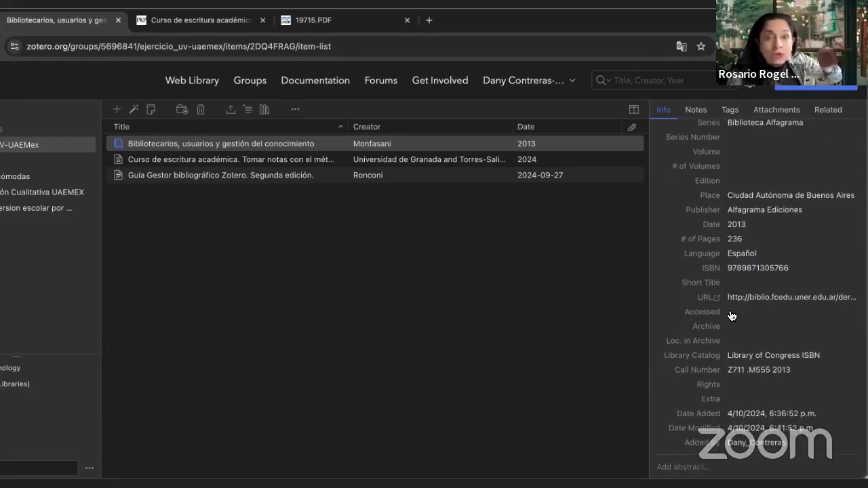
Check the book's notes and the last contents pages of 19715.PDF, and return to the book's metadata in Zotero
left_click(699, 115)
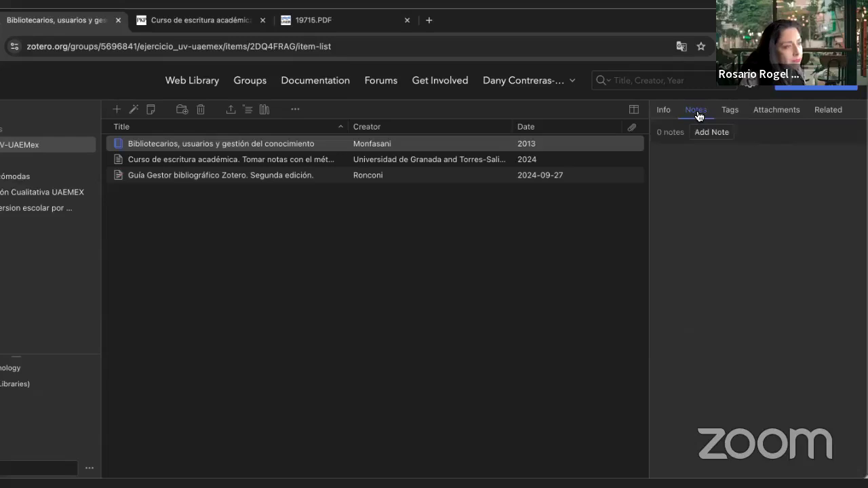
left_click(318, 23)
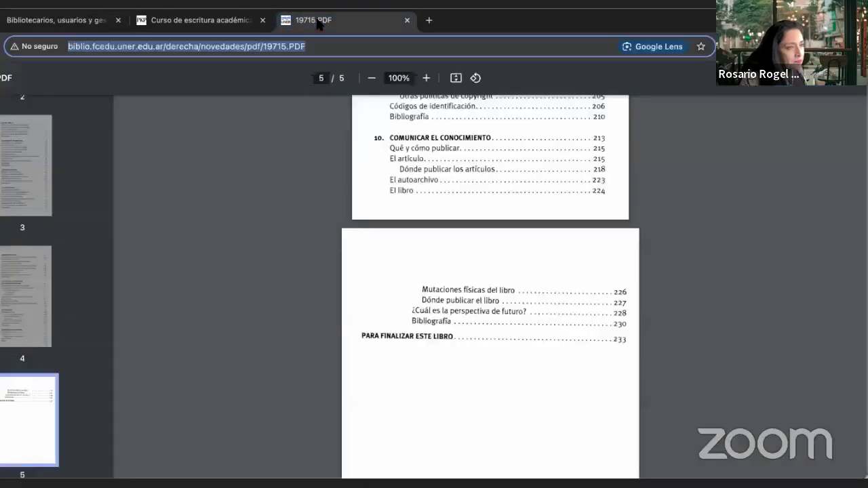
scroll(350, 254, "down", 2)
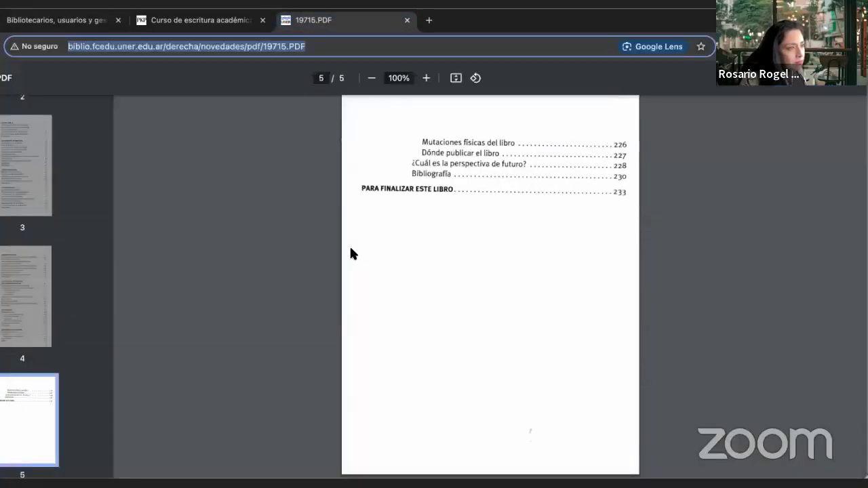
scroll(351, 253, "up", 2)
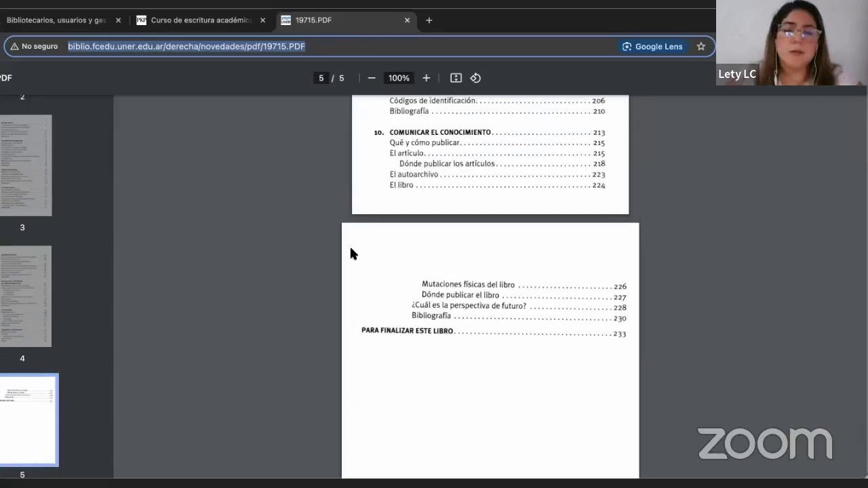
scroll(351, 254, "up", 1)
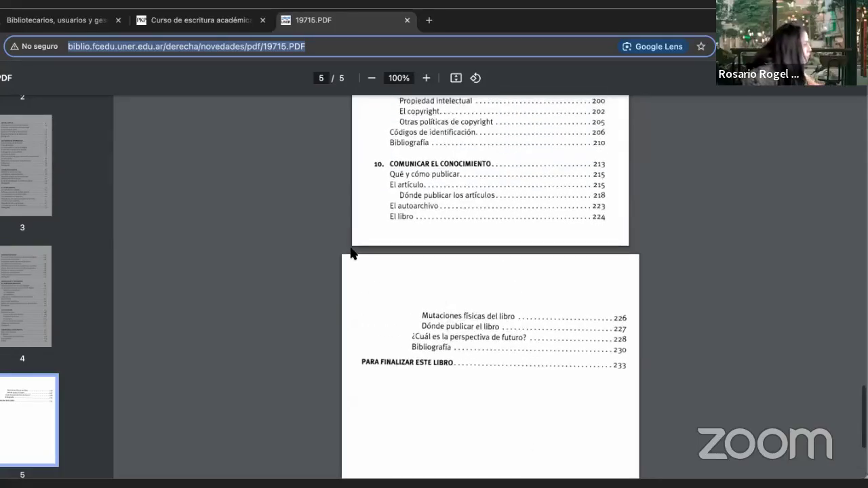
scroll(351, 254, "up", 10)
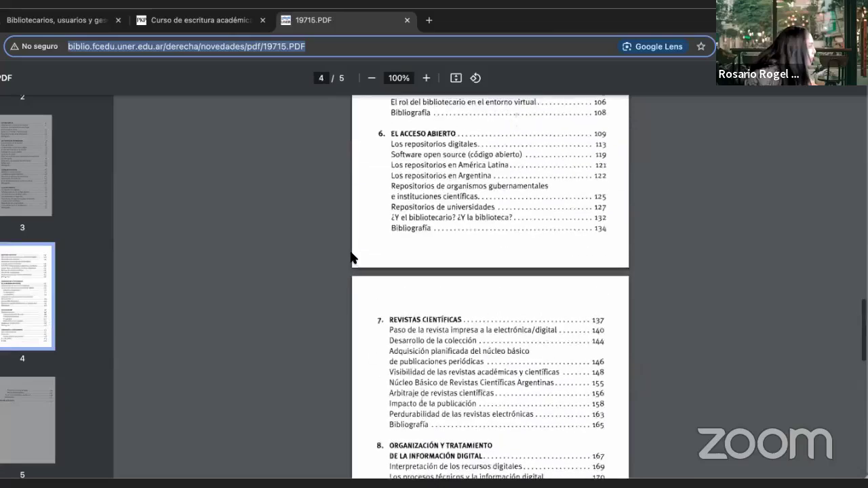
scroll(351, 257, "up", 2)
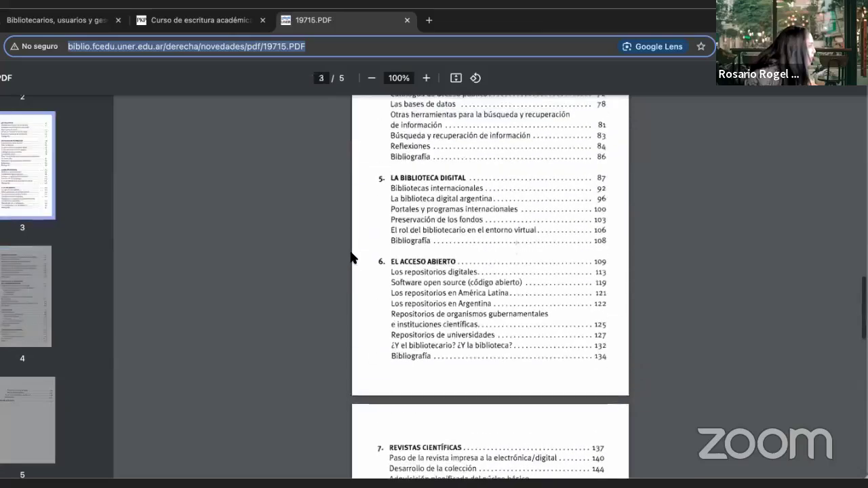
left_click(59, 20)
left_click(664, 110)
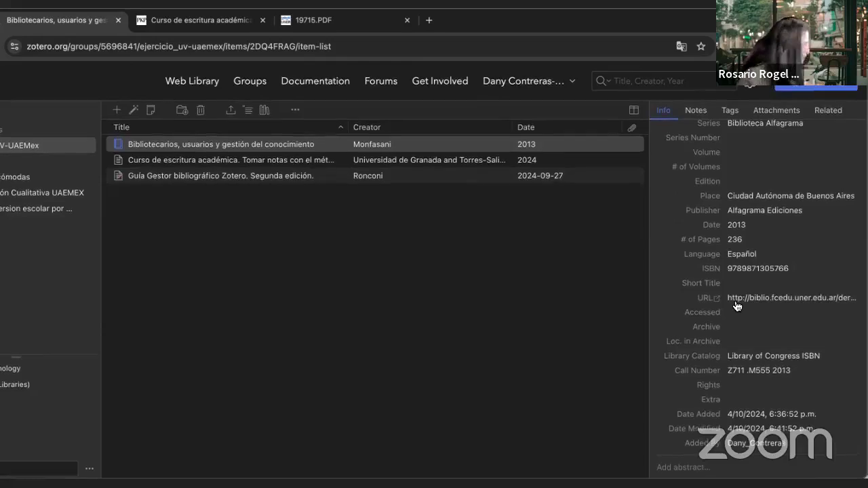
scroll(737, 307, "up", 2)
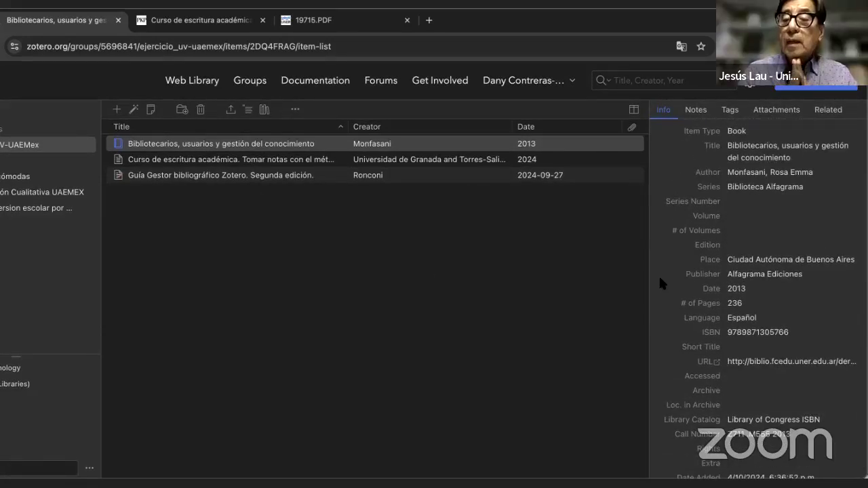
Copy the book's title from its metadata and search Google for "Bibliotecarios, usuarios y gestión del conocimiento" in a new browser tab
scroll(660, 280, "down", 1)
left_click(737, 323)
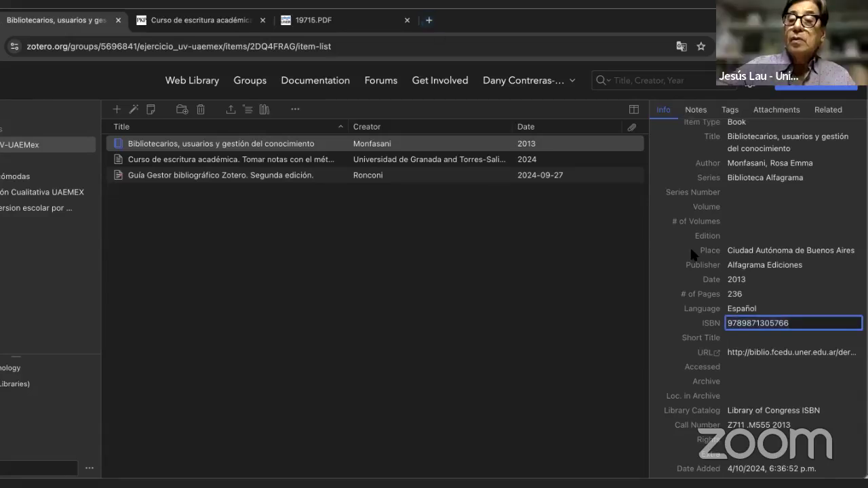
scroll(695, 255, "up", 1)
left_click(741, 155)
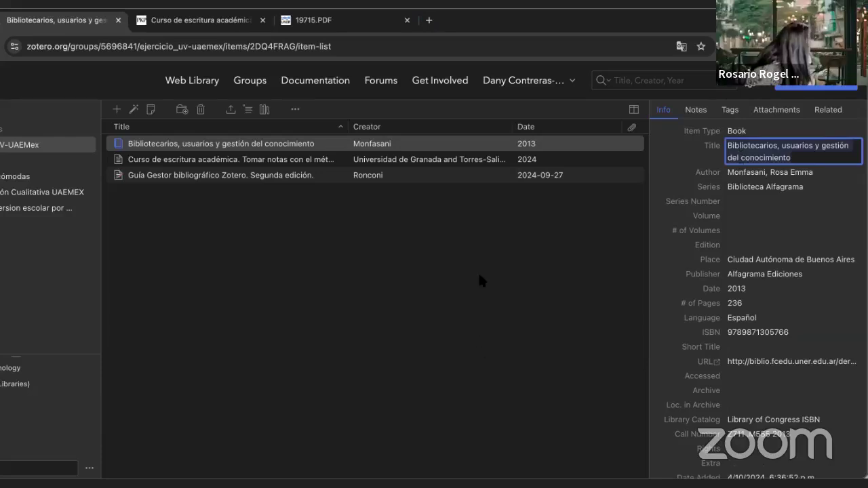
left_click(428, 21)
type("Bibliotecarios, usuarios y gestión del conocimiento")
key("Return")
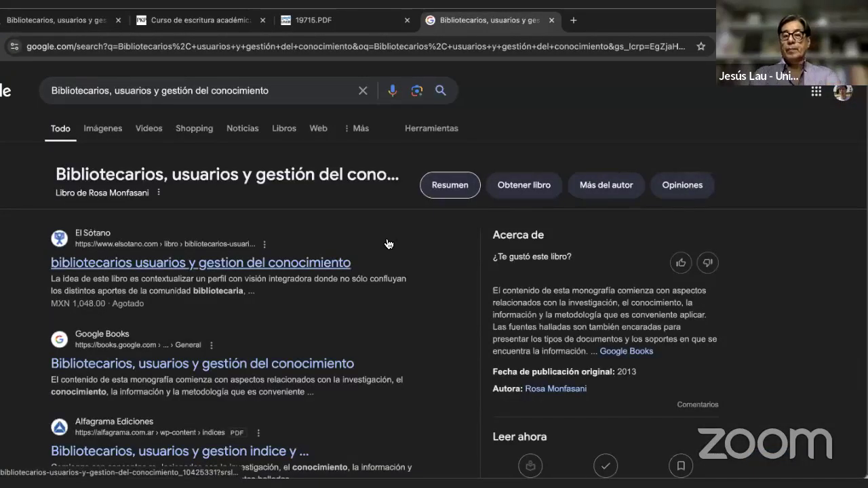
Open the El Sótano result, examine the book's description and publication details, and compare them with its metadata in Zotero
left_click(343, 264)
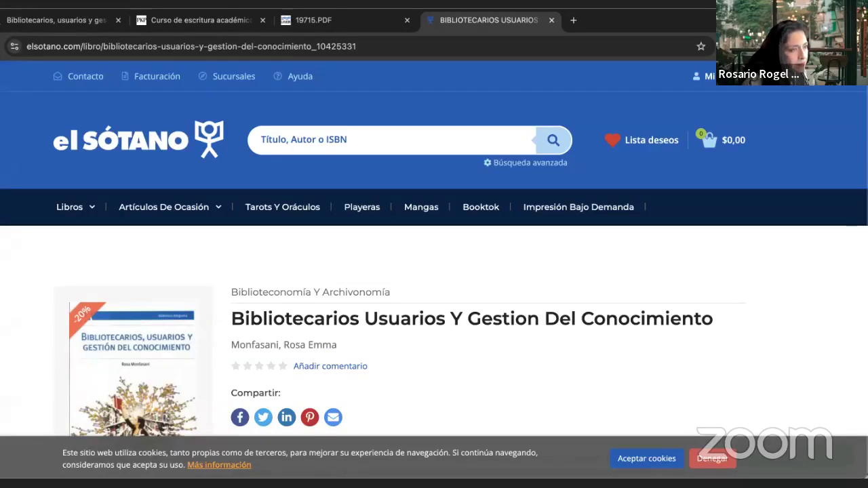
scroll(340, 251, "down", 2)
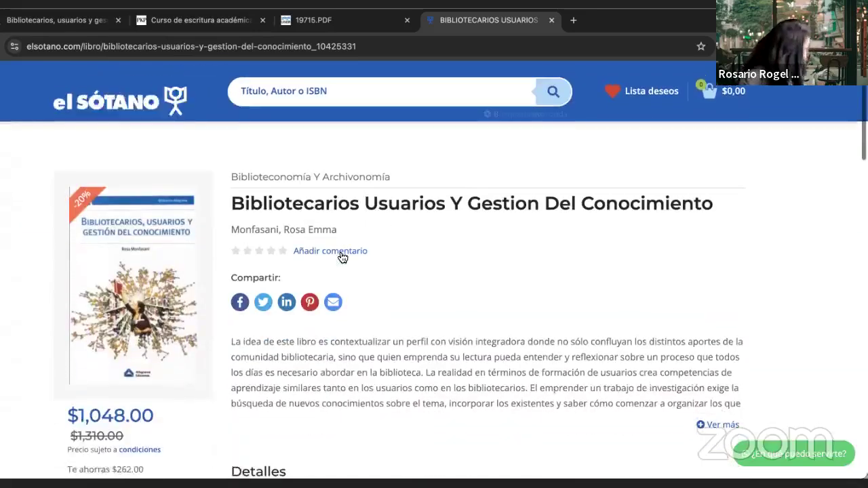
scroll(340, 252, "down", 3)
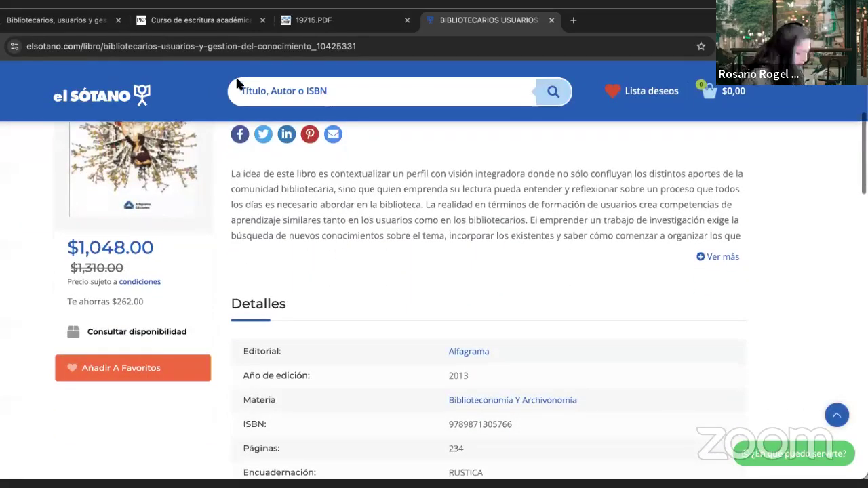
left_click(87, 21)
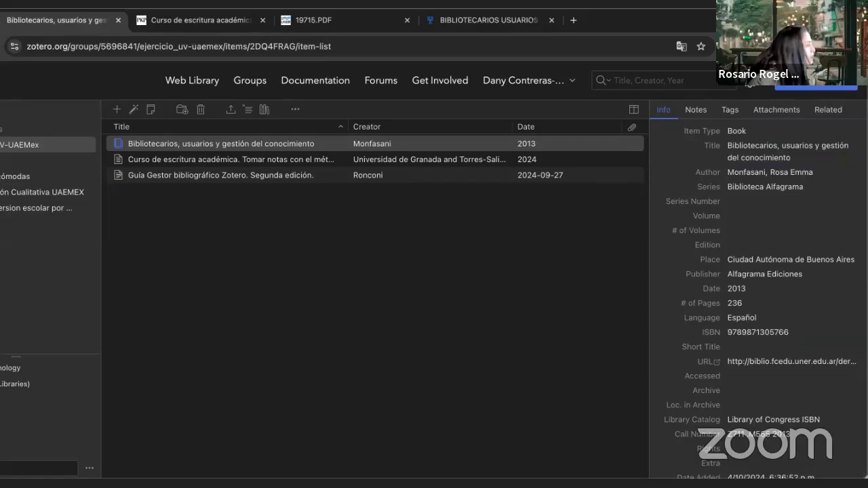
scroll(653, 341, "down", 3)
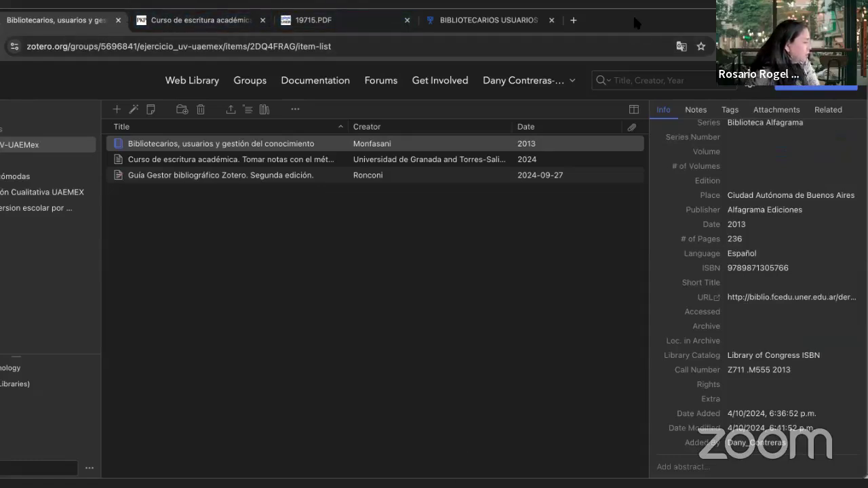
View the Ejercicio UV-UAEMex group library from the Zotero groups list, and open the group's overview page to examine its recently added items
left_click(250, 81)
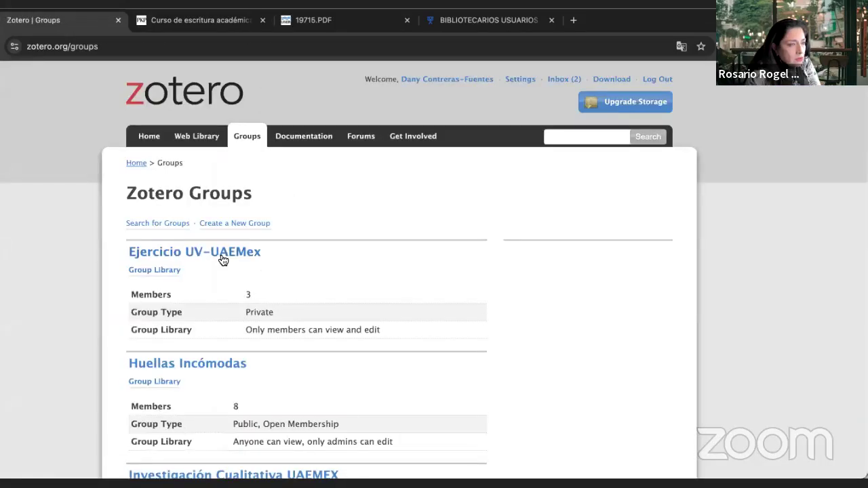
left_click(170, 272)
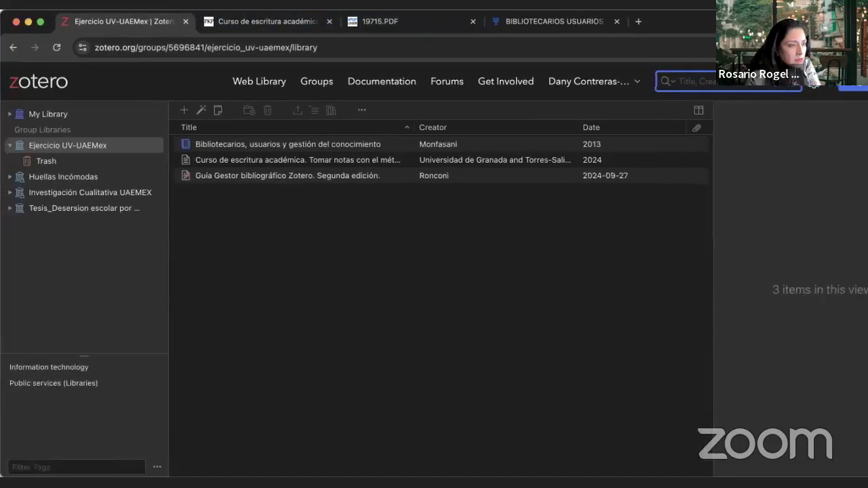
left_click(12, 48)
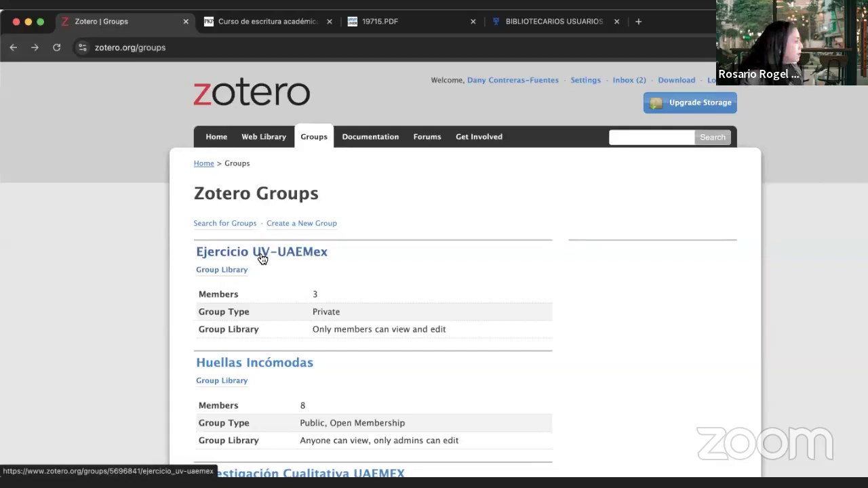
left_click(224, 259)
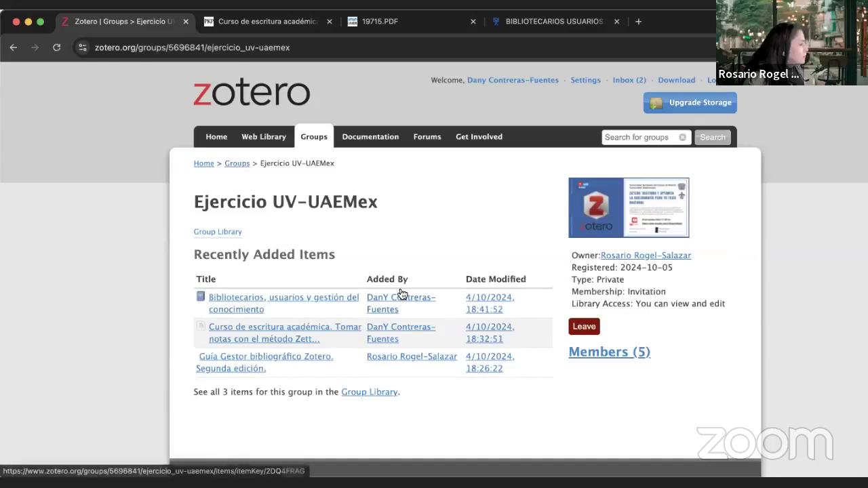
scroll(548, 392, "down", 2)
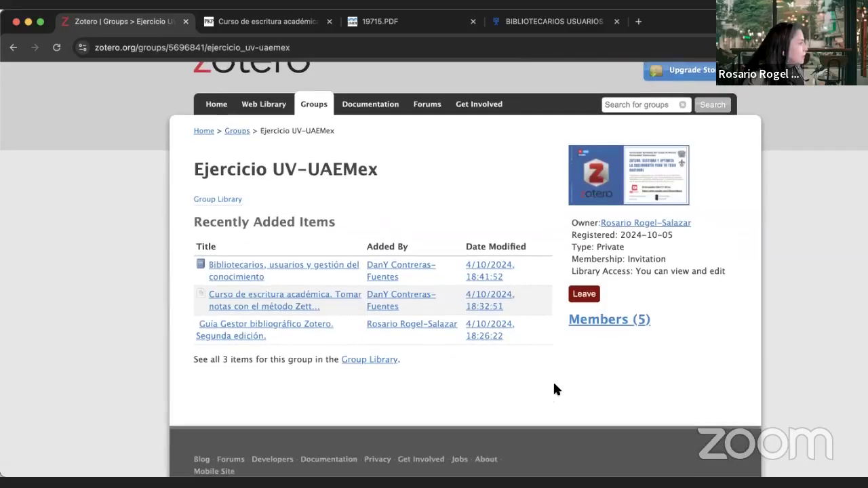
Open the members page of the Ejercicio UV-UAEMex group and review each member's affiliation, discipline and location
left_click(609, 320)
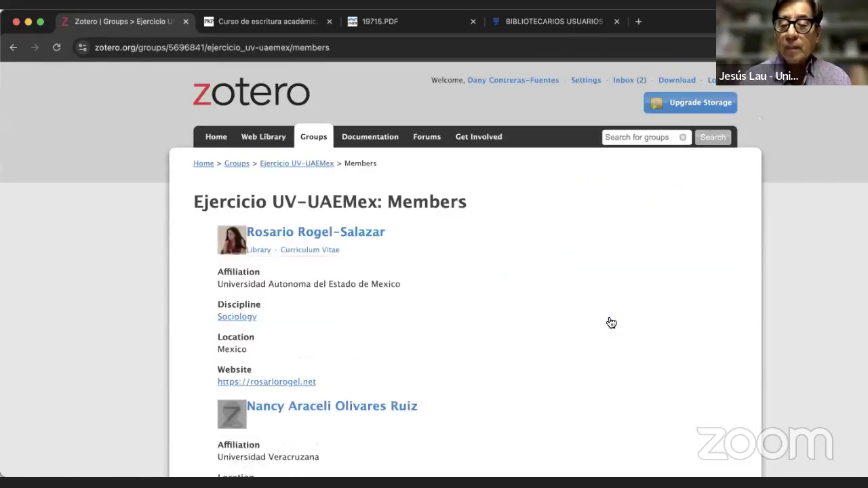
scroll(611, 323, "down", 4)
scroll(611, 323, "down", 5)
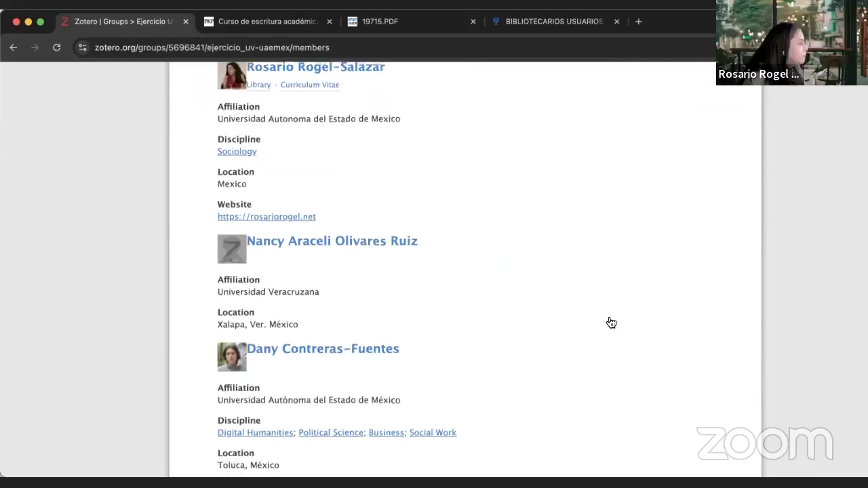
scroll(612, 323, "down", 15)
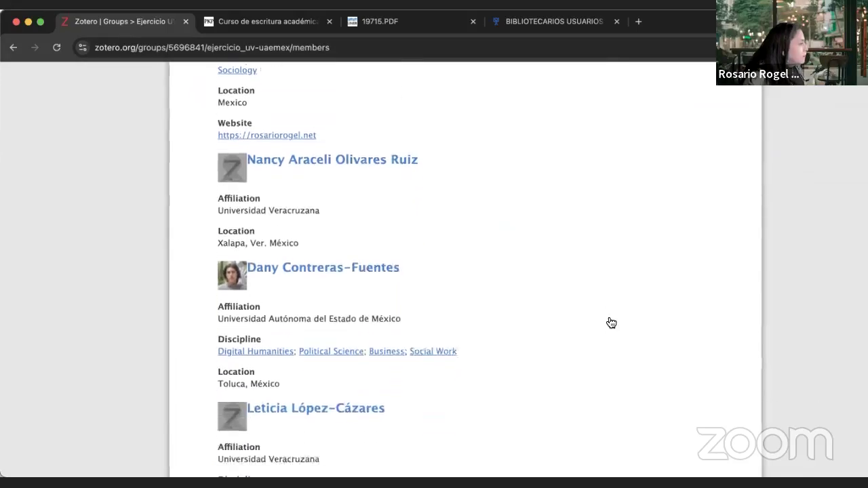
scroll(610, 323, "up", 4)
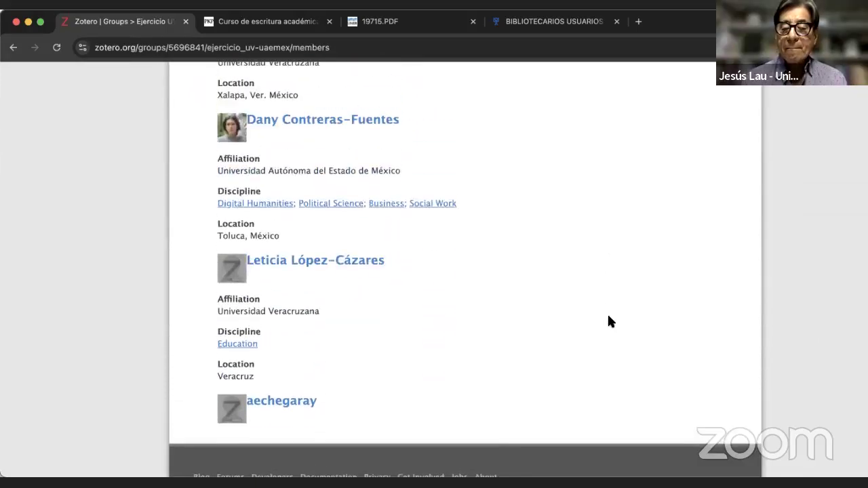
scroll(609, 322, "up", 4)
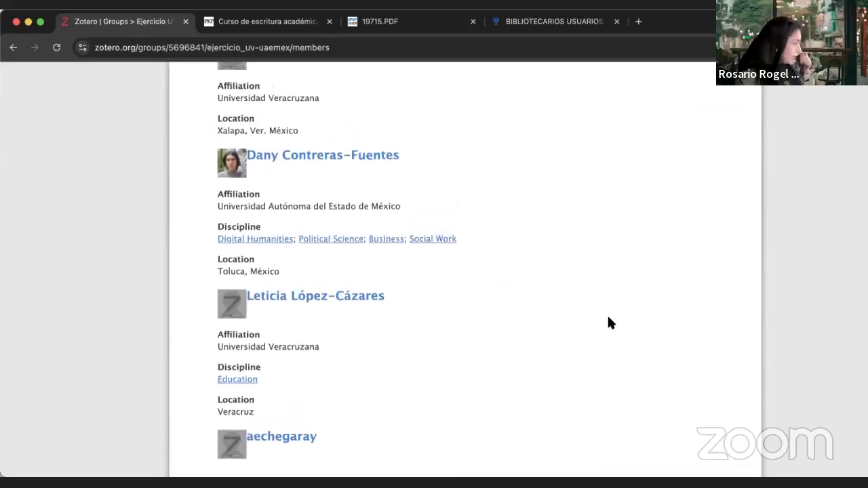
scroll(609, 323, "up", 8)
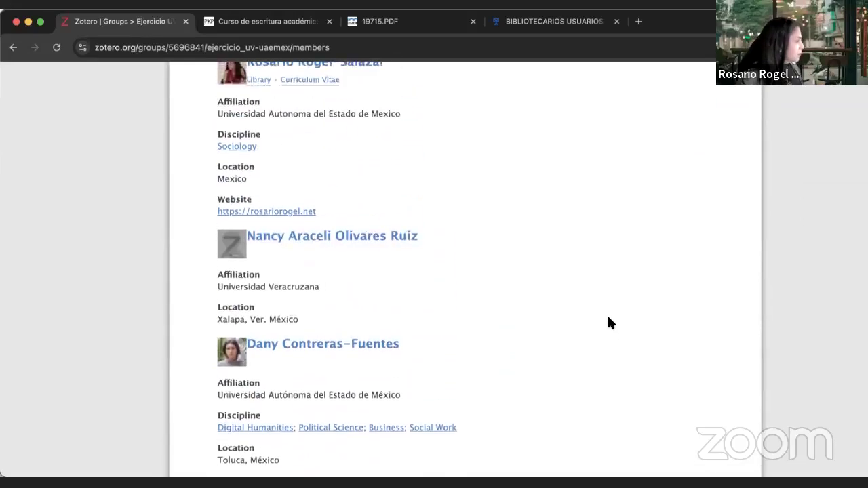
scroll(608, 323, "up", 1)
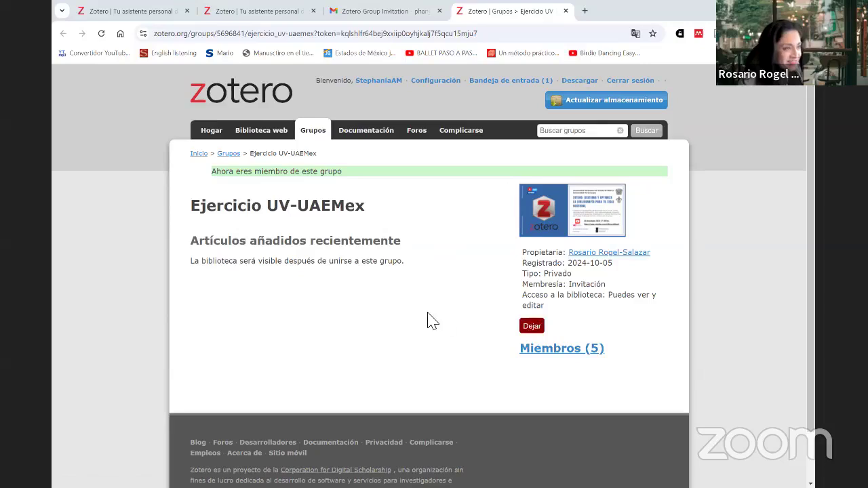
Open the Ejercicio UV-UAEMex group from the Zotero groups list and go to its group library
left_click(275, 136)
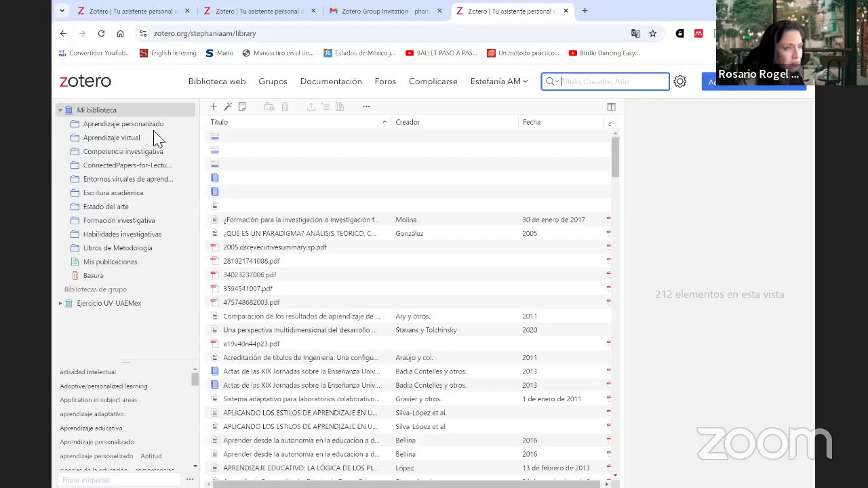
left_click(287, 89)
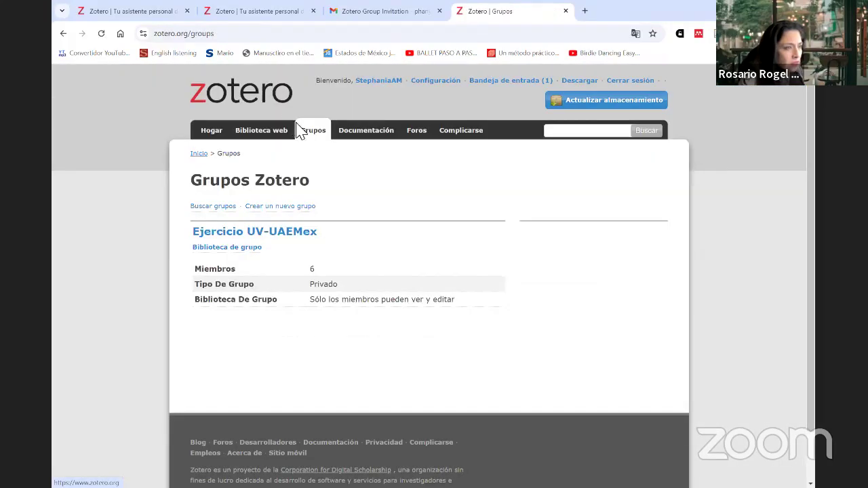
left_click(279, 233)
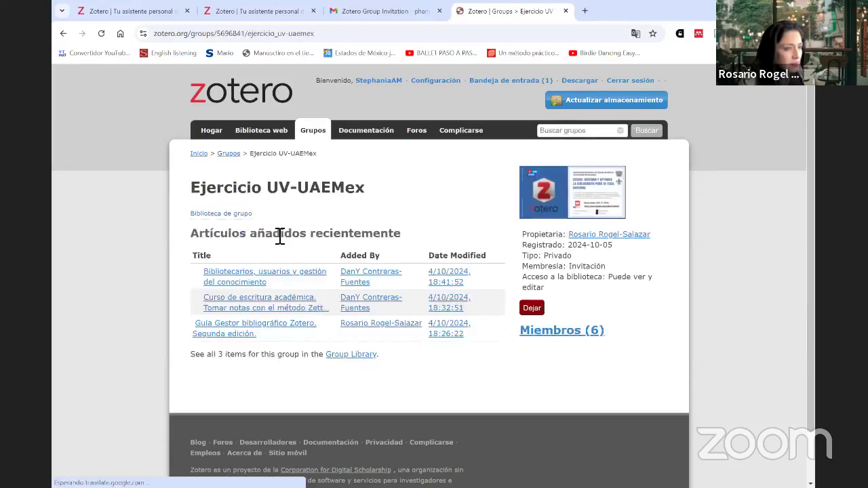
left_click(347, 367)
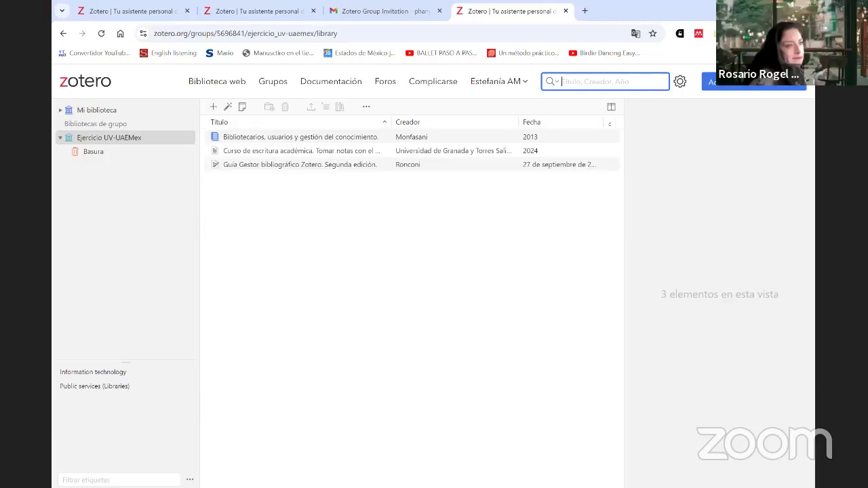
left_click(522, 254)
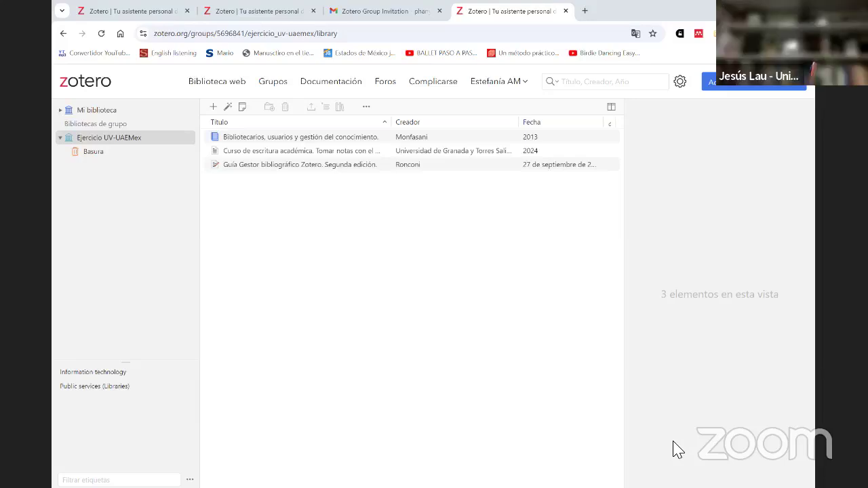
Try to add an item to the group library by the identifier 978-958-762-
left_click(233, 108)
type("978-958-762-")
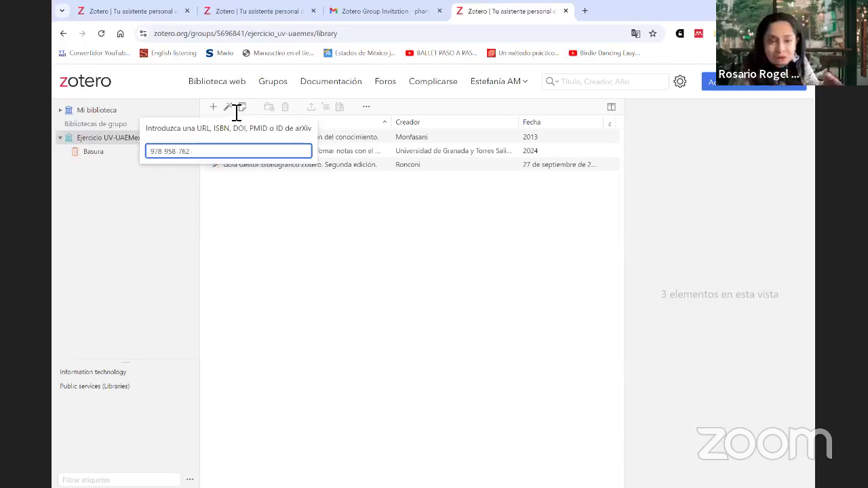
key("Return")
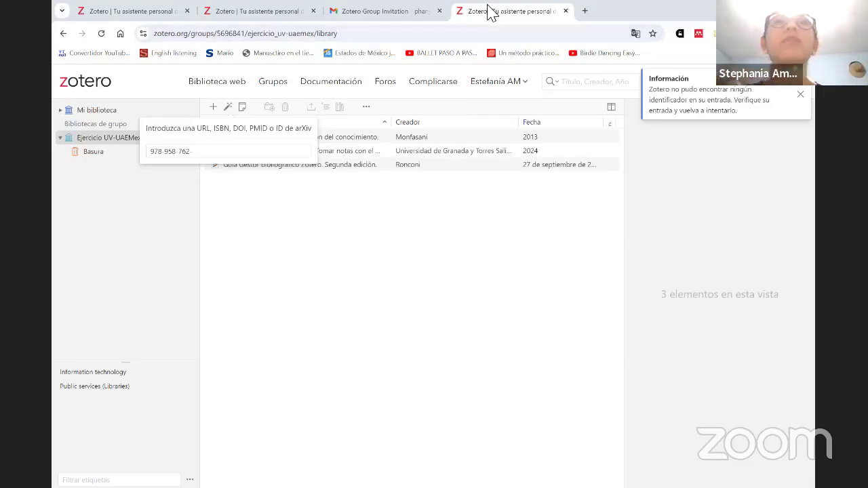
left_click(231, 152)
left_click(99, 153)
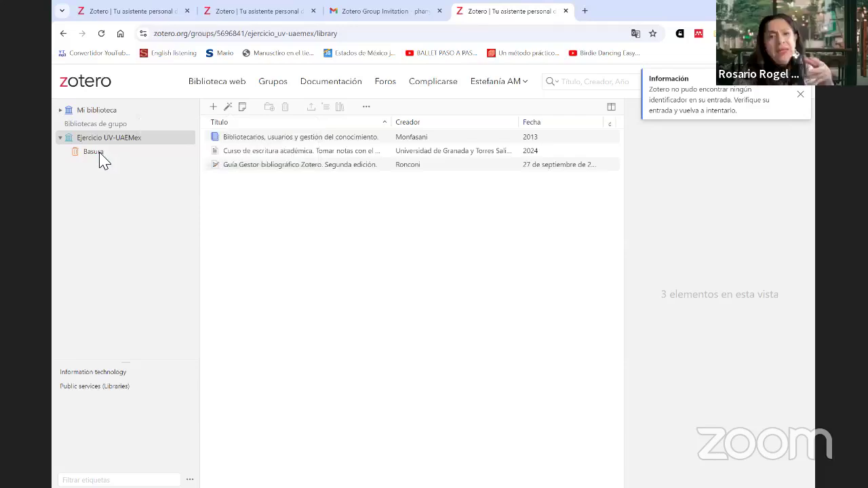
left_click(228, 106)
type("978-958-762")
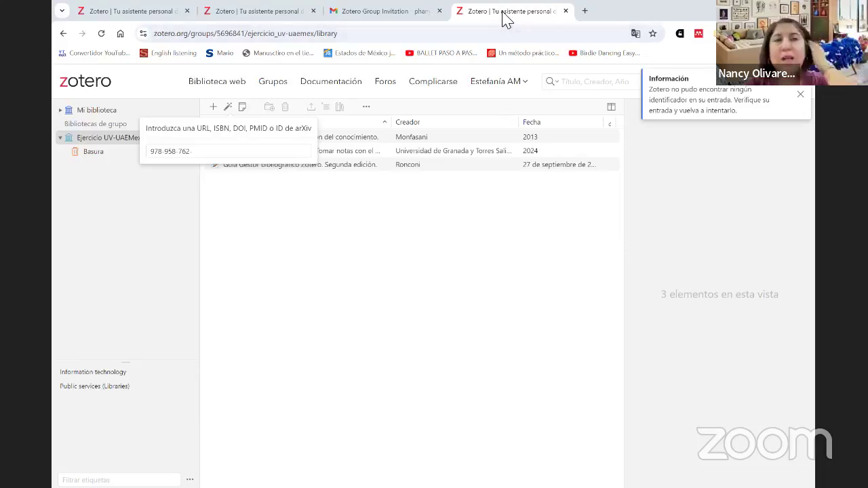
left_click(240, 155)
left_click(62, 129)
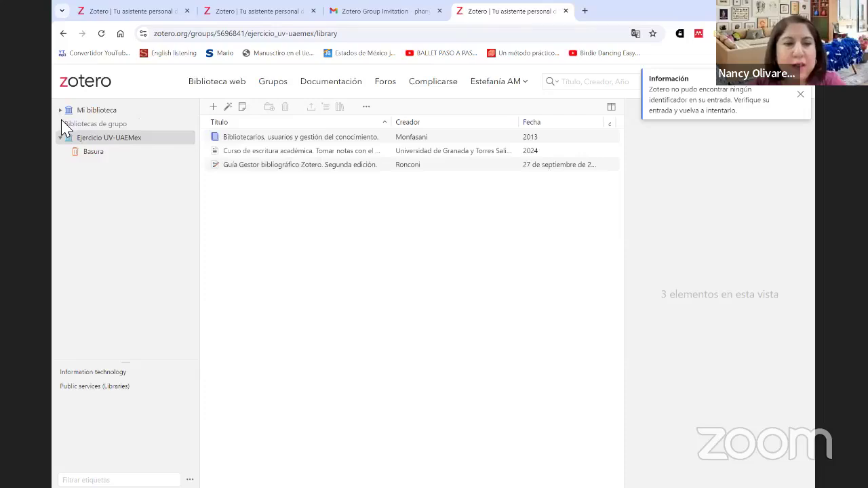
Add an item to the Ejercicio UV-UAEMex group library by the DOI 10.30972/ach.023091
left_click(228, 107)
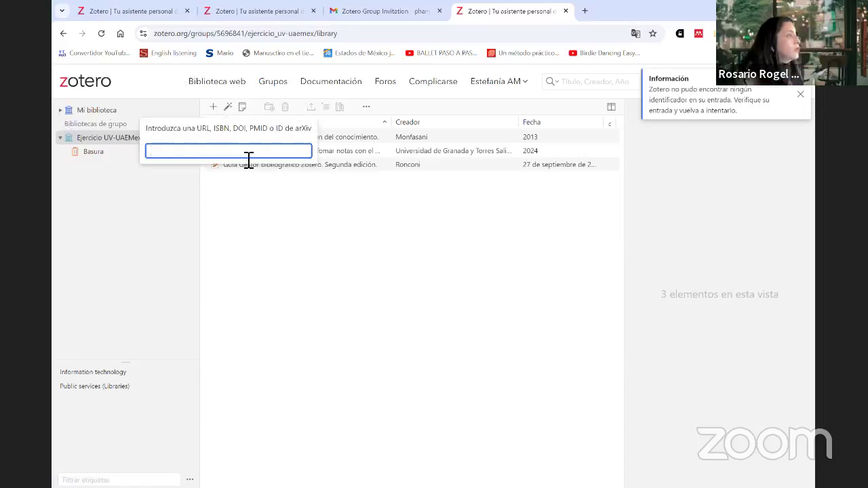
type("10.30972/ach.023091")
key("Return")
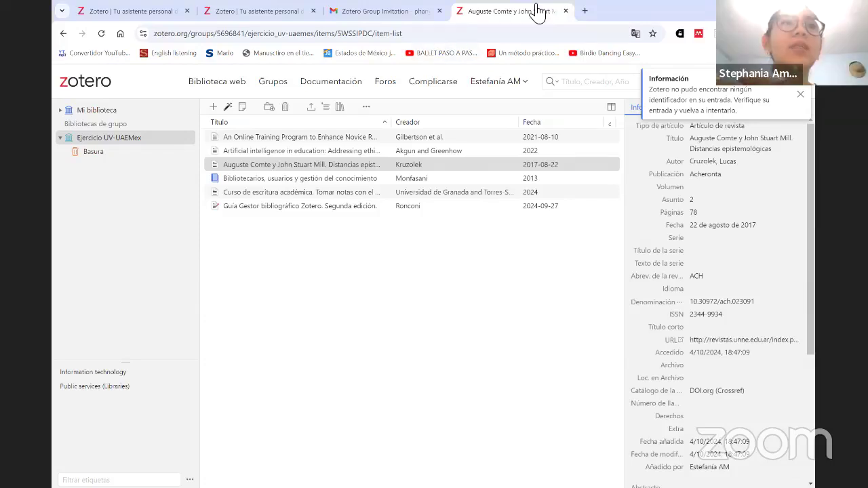
left_click(228, 106)
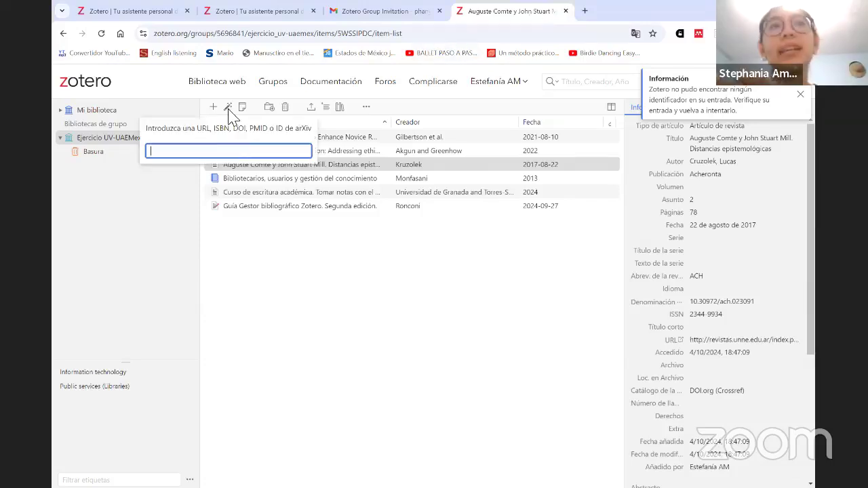
left_click(222, 156)
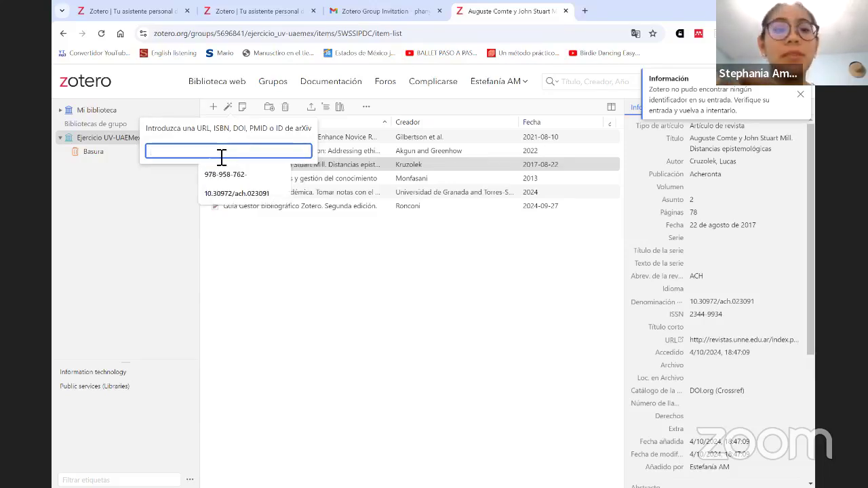
key("Down")
key("Return")
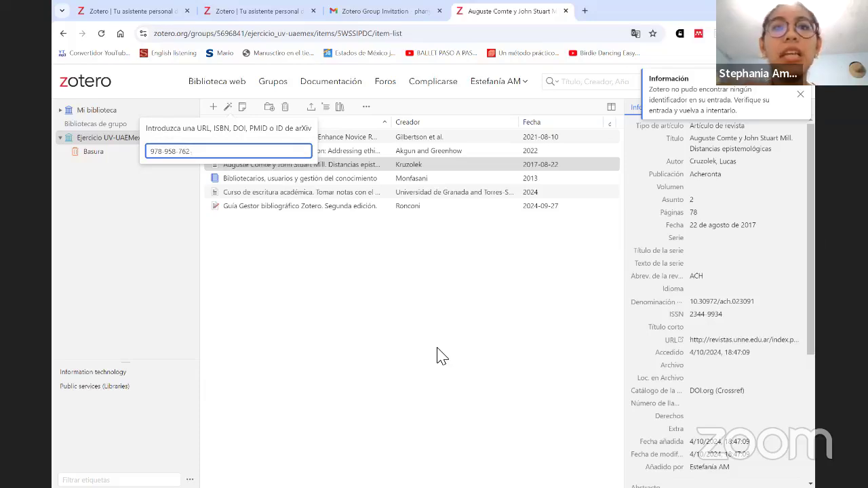
left_click(349, 262)
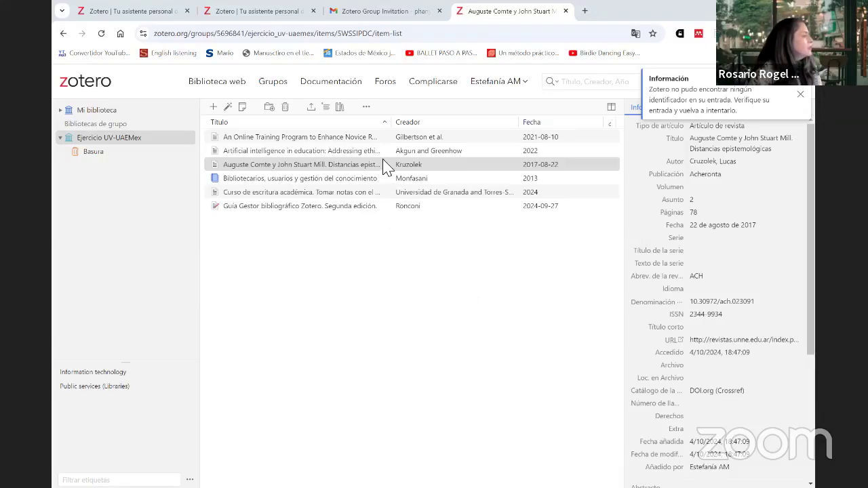
left_click(257, 263)
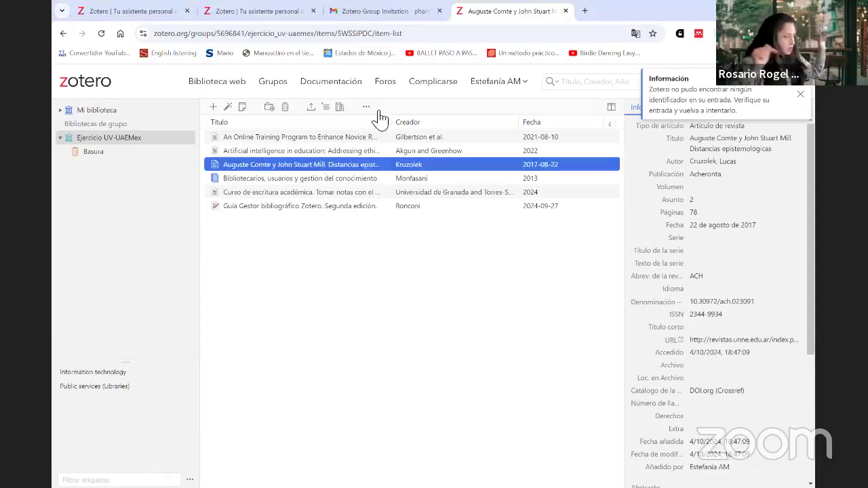
Dismiss the notification and select all six items in the group library, from An Online Training Program to Guía Gestor bibliográfico Zotero
left_click(801, 97)
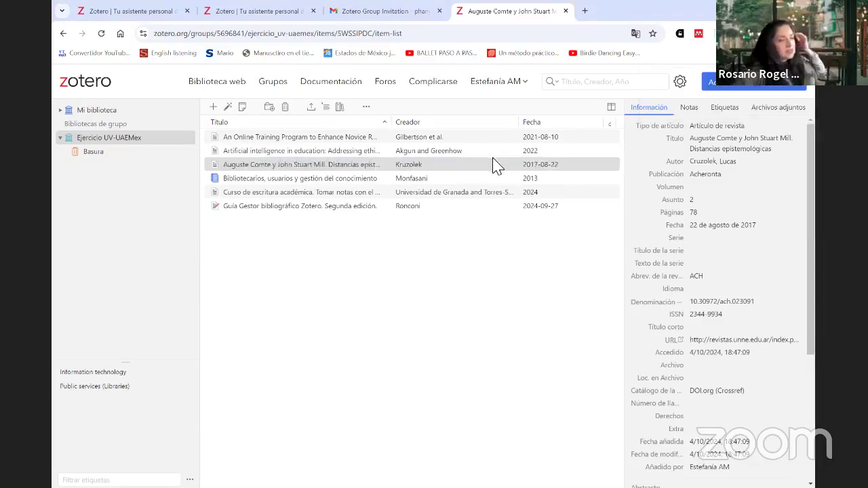
left_click(346, 143)
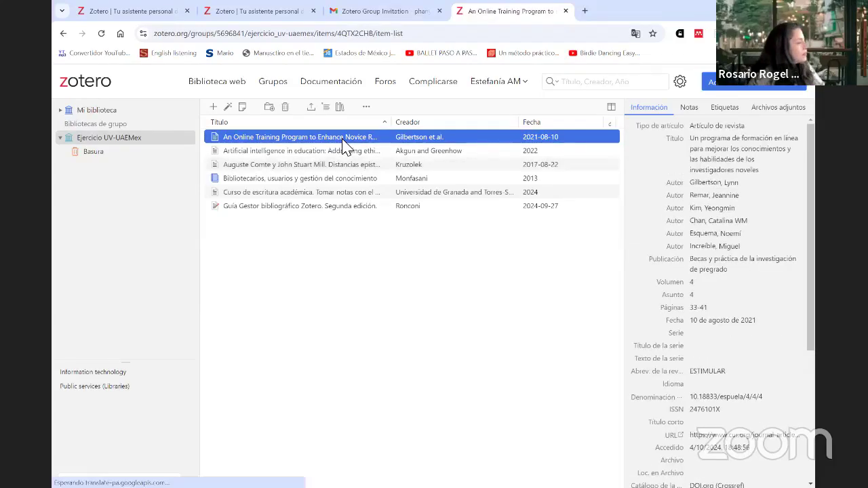
key("shift+Down")
key("shift+Down")
key("shift+Down")
key("shift+Down")
key("shift+Down")
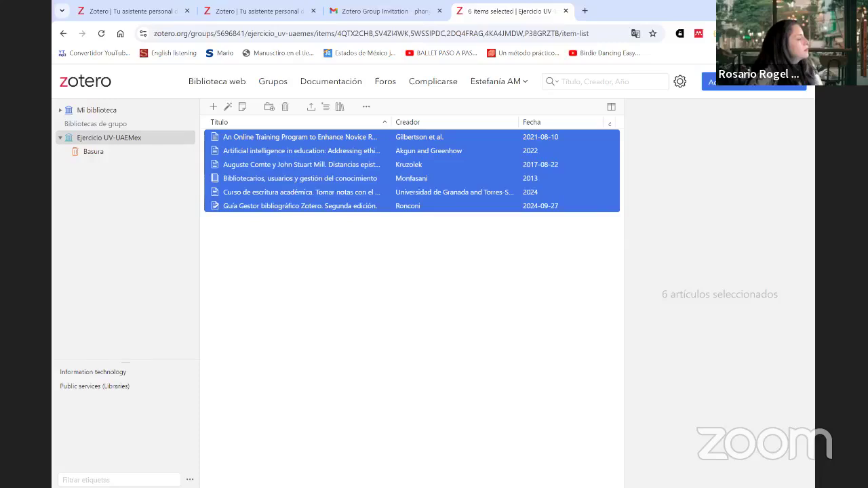
left_click(314, 368)
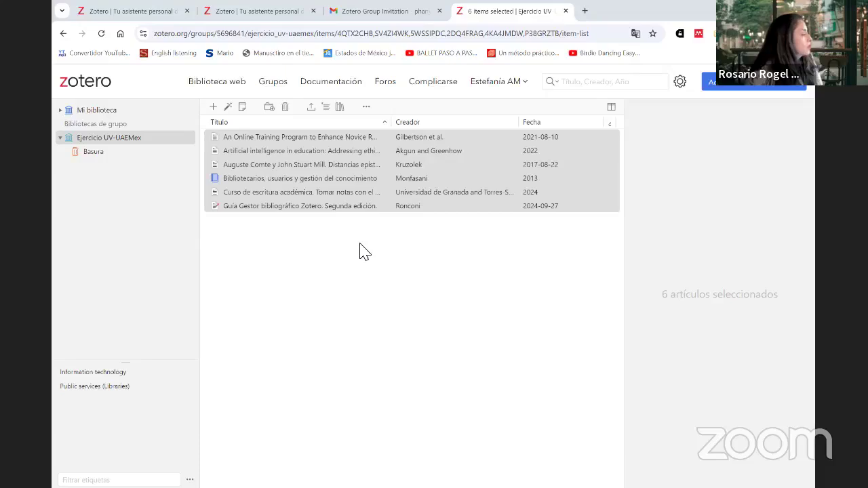
left_click(309, 139)
left_click(310, 139)
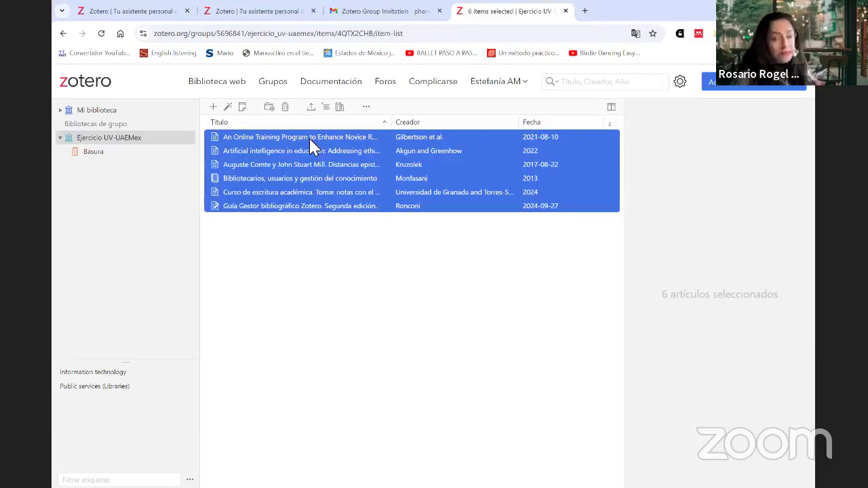
left_click(293, 152, "shift")
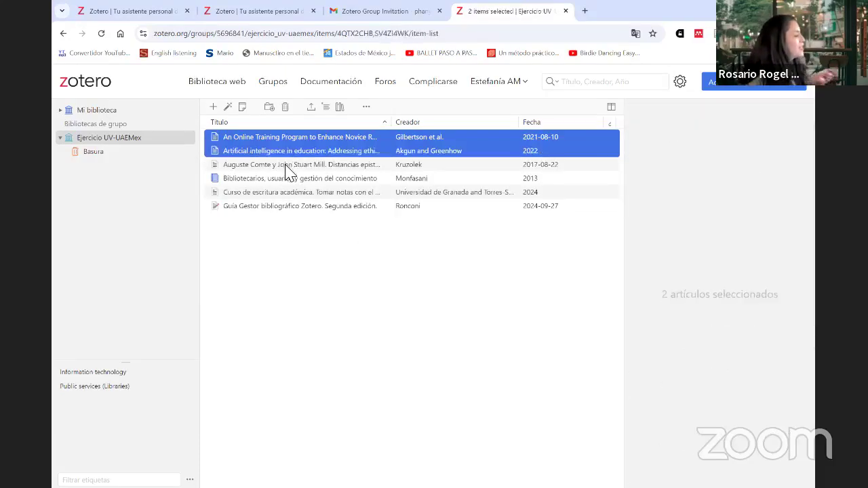
left_click(288, 165, "shift")
left_click(284, 179, "shift")
left_click(284, 194, "shift")
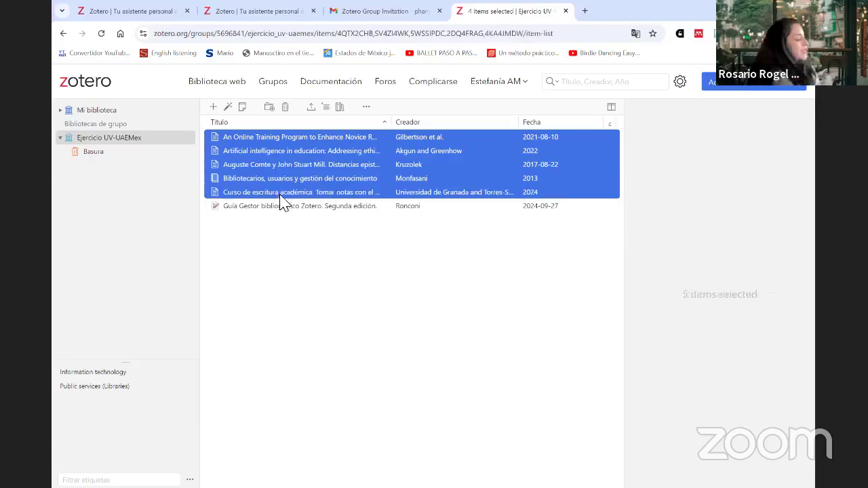
left_click(283, 208, "shift")
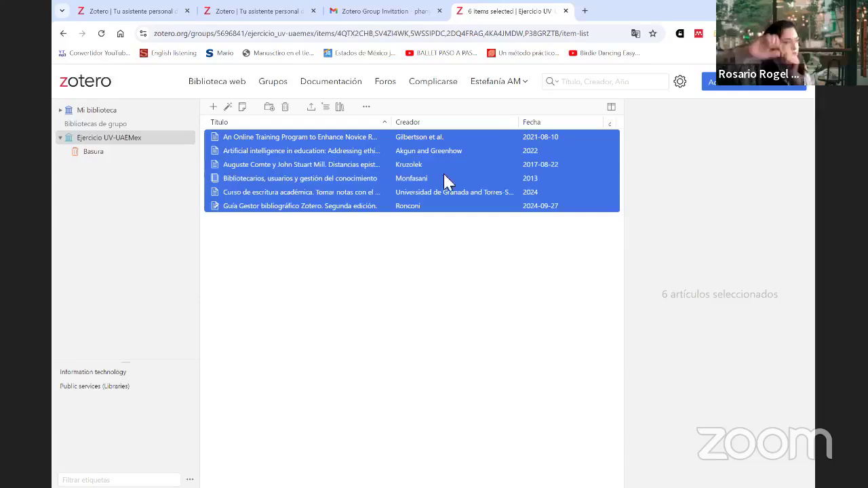
Create a bibliography from the selected items in the American Psychological Association 7th edition citation style
left_click(339, 111)
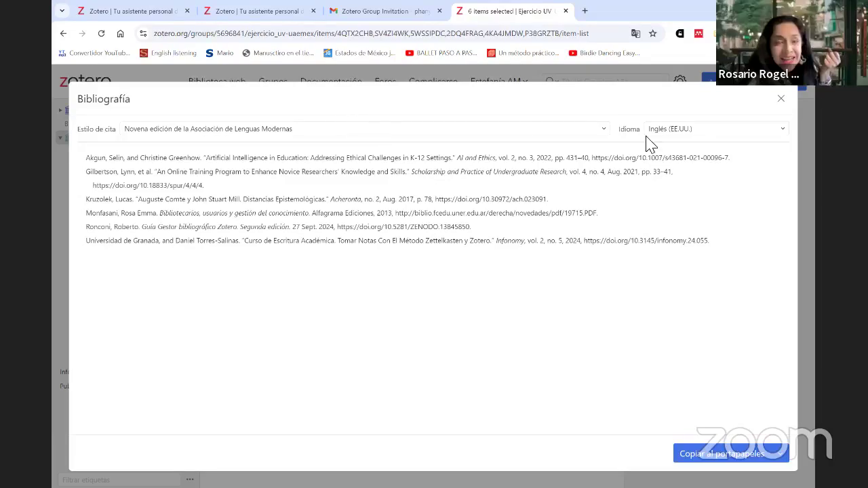
left_click(552, 134)
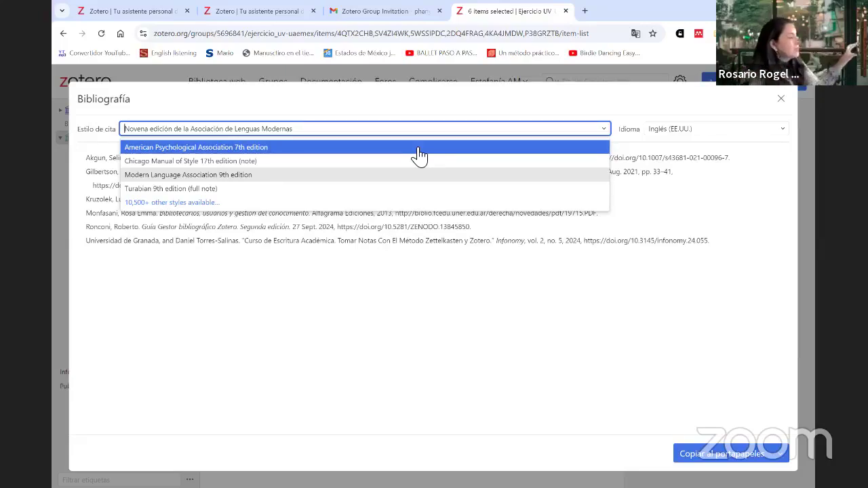
left_click(460, 151)
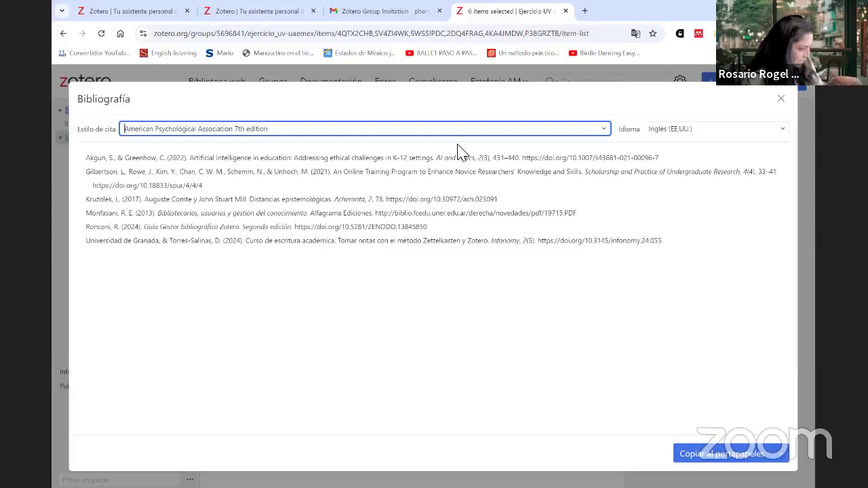
Set the bibliography language to Spanish (Mexico), keeping the American Psychological Association 7th edition style
left_click(607, 358)
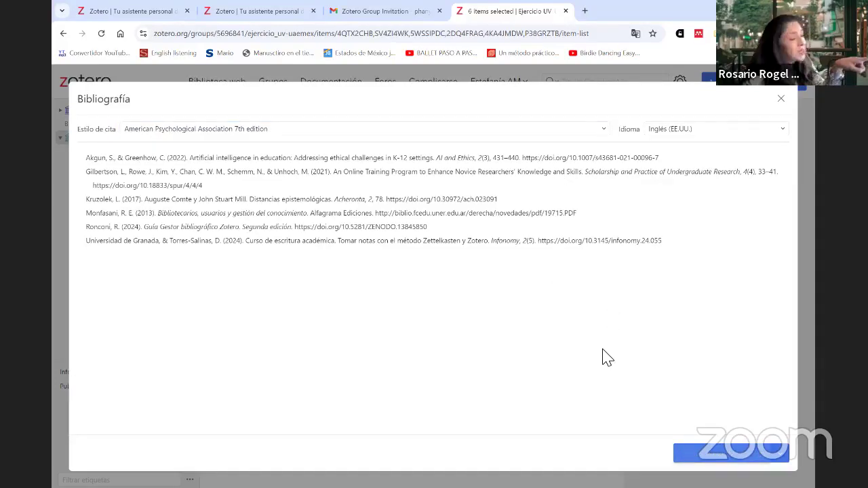
left_click(706, 139)
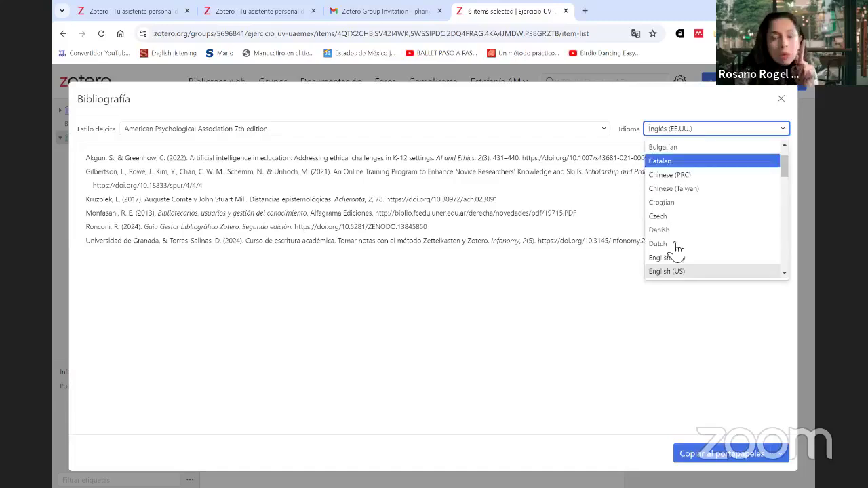
scroll(681, 269, "down", 2)
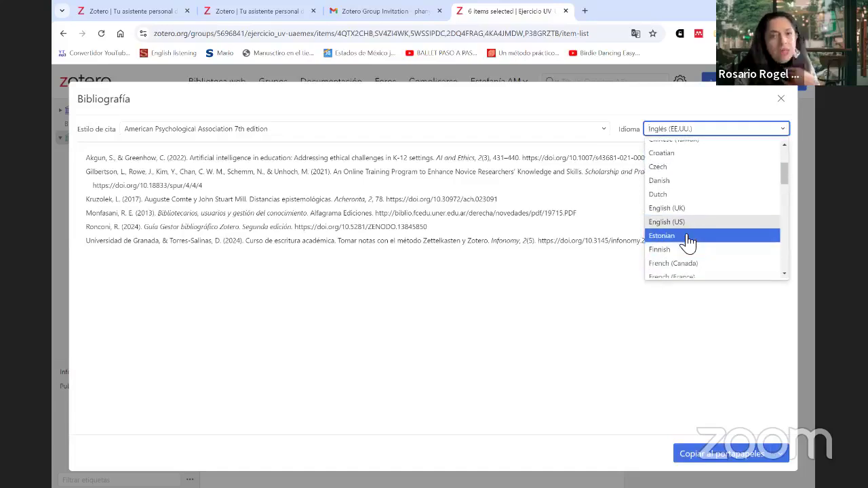
scroll(689, 240, "down", 5)
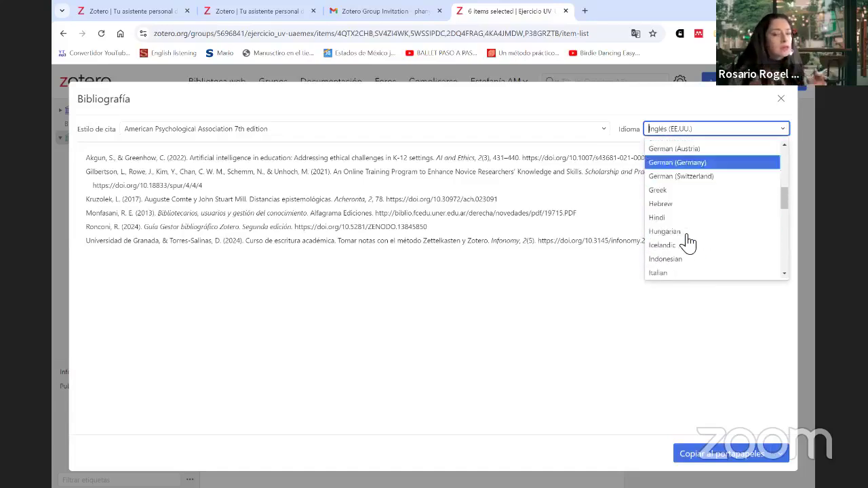
scroll(689, 241, "down", 5)
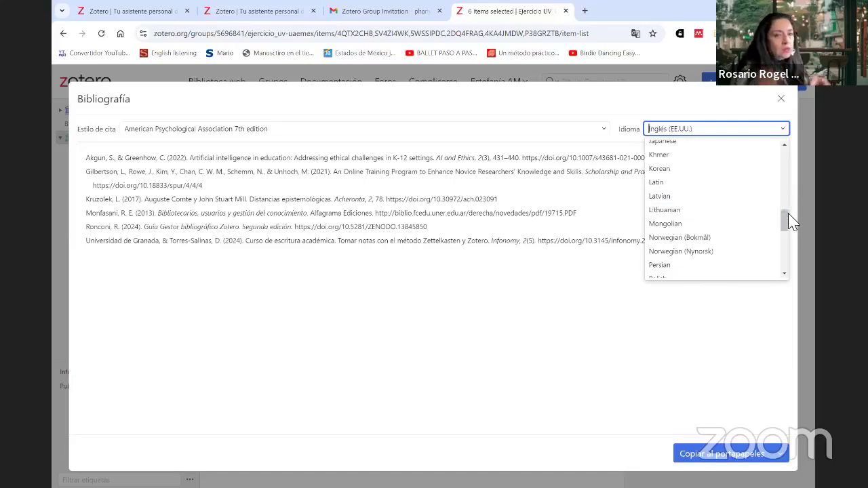
left_click_drag(779, 224, 776, 285)
left_click(678, 181)
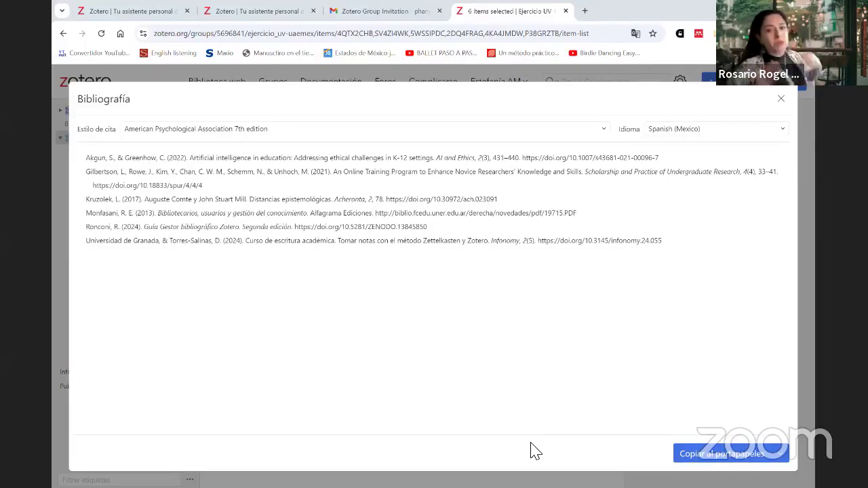
Switch to the blank Word document and paste the copied bibliography into it
key("alt+Tab")
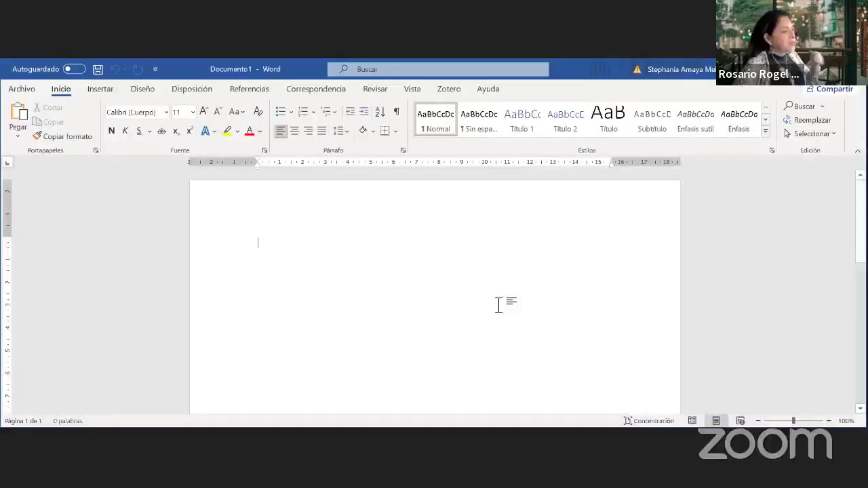
key("ctrl+v")
scroll(502, 305, "up", 5)
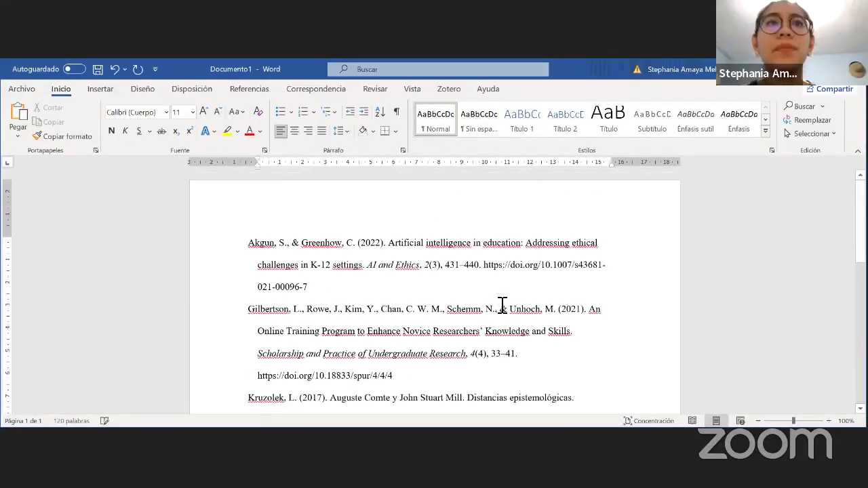
scroll(502, 305, "down", 1)
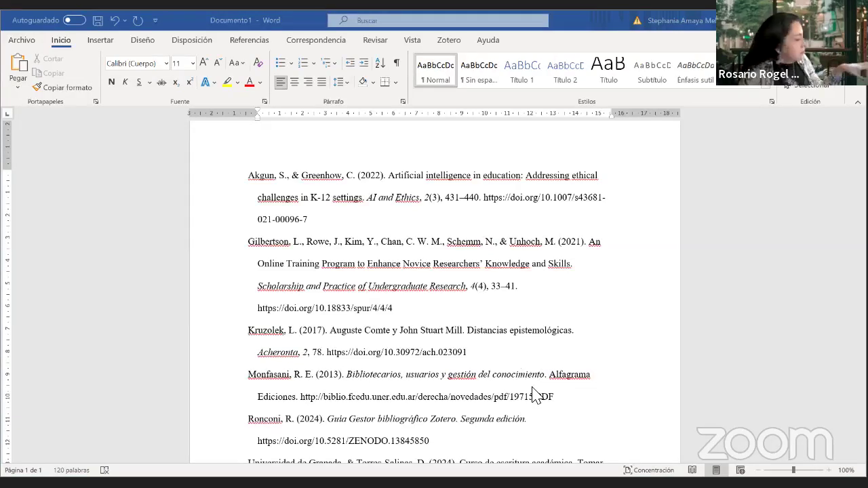
Delete the entire pasted bibliography from the Word document
key("ctrl+a")
key("Delete")
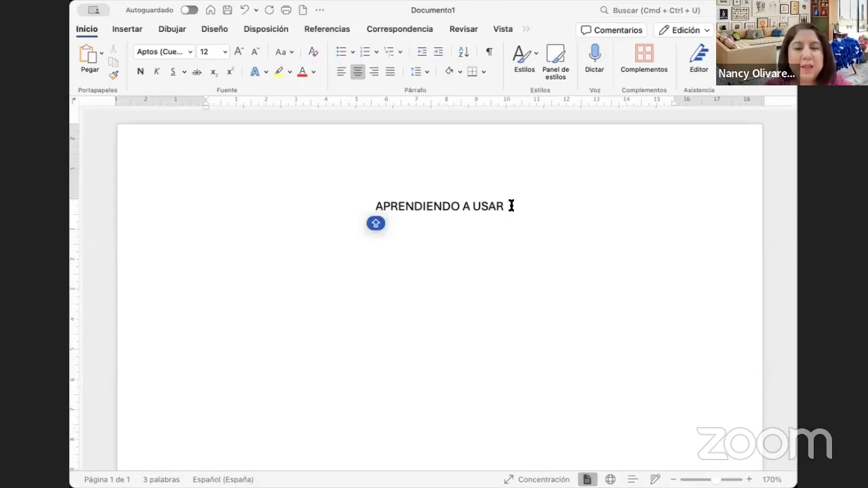
Complete the centered title as "APRENDIENDO A USAR ZOTERO" and start a justified paragraph two lines below it
type("ZOTERO")
key("Return")
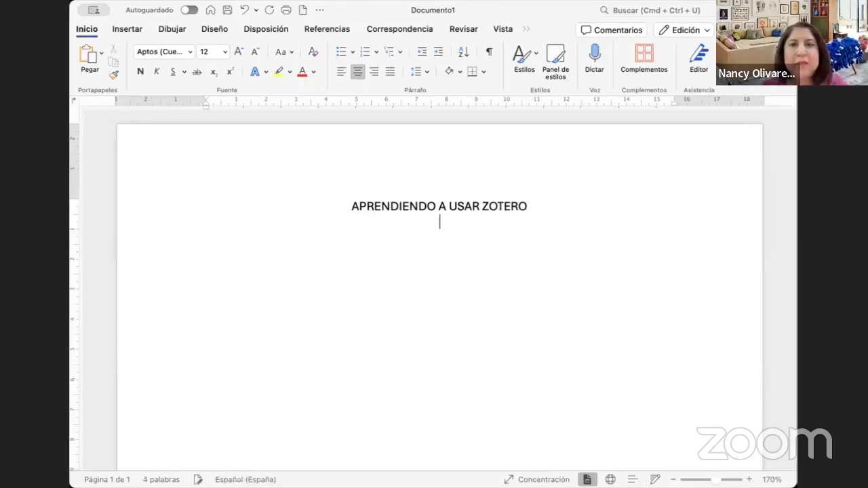
key("Return")
key("Caps_Lock")
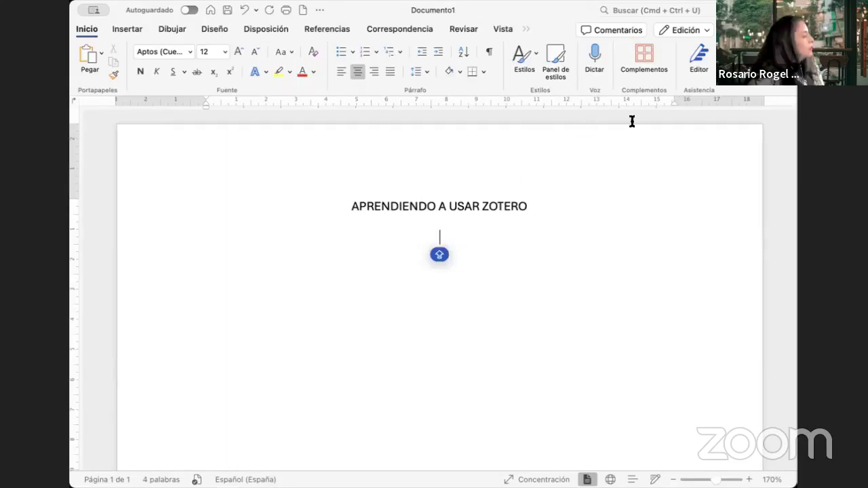
key("Caps_Lock")
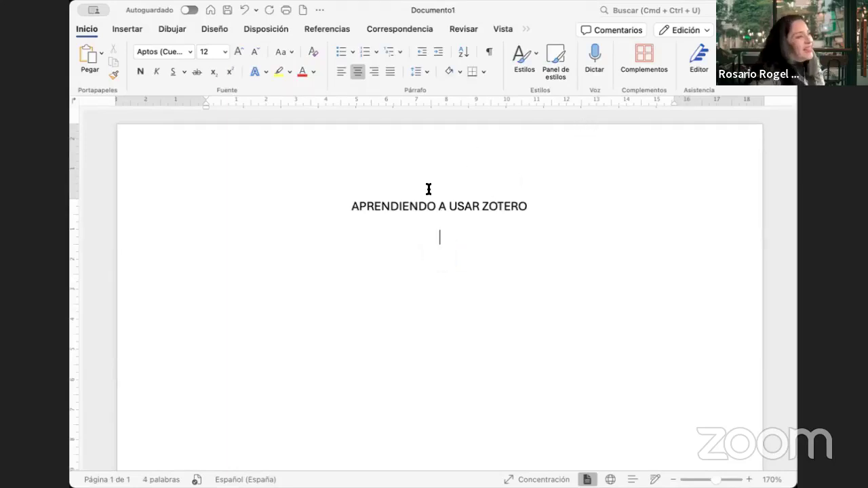
left_click(390, 71)
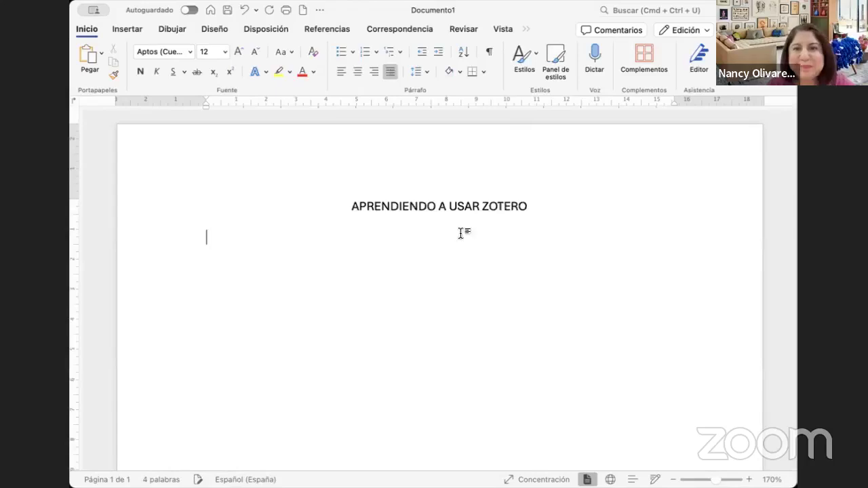
Begin the body paragraph under the title with "Este es un ejemplo para"
type("EST")
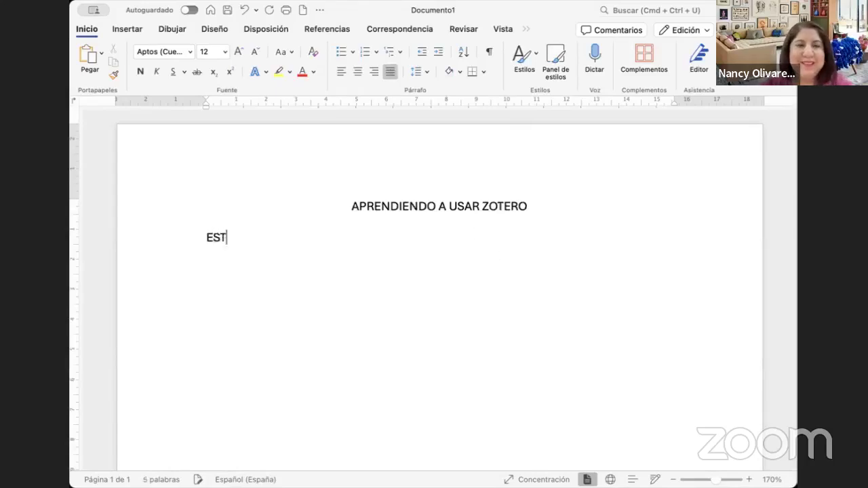
key("BackSpace")
key("BackSpace")
type("e")
key("BackSpace")
type("sta e suna")
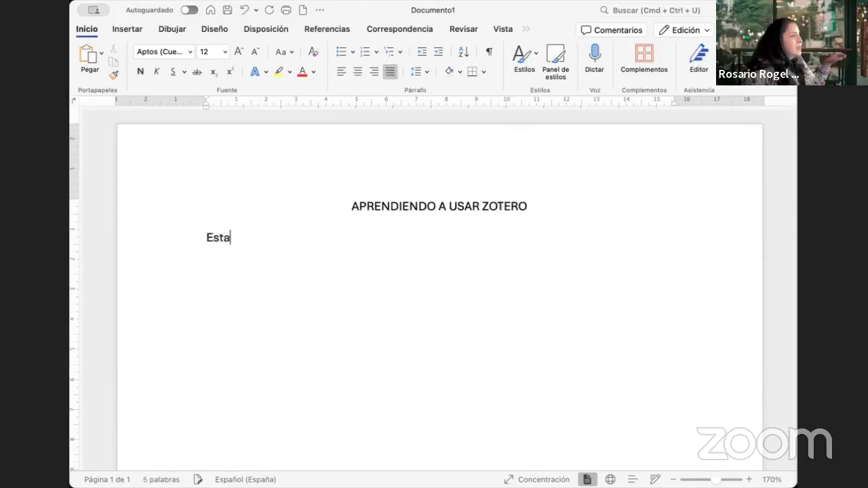
key("BackSpace")
key("BackSpace")
key("BackSpace")
key("BackSpace")
key("BackSpace")
key("BackSpace")
key("BackSpace")
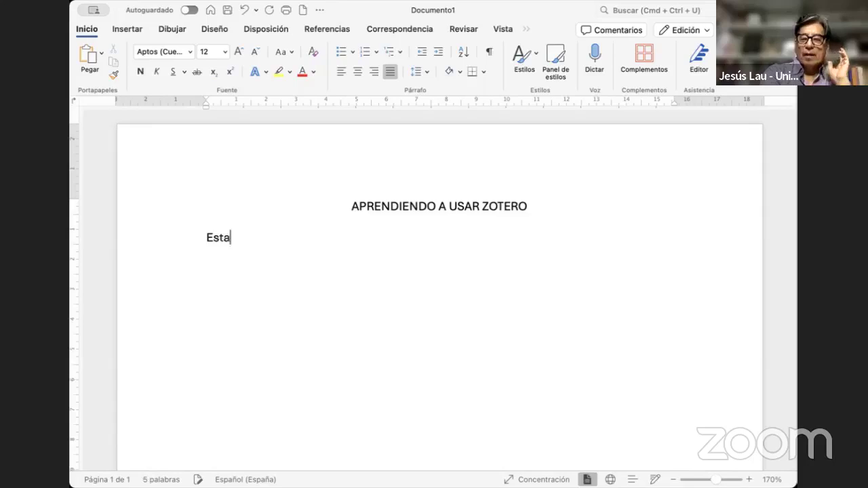
key("BackSpace")
type("e es un ejemol")
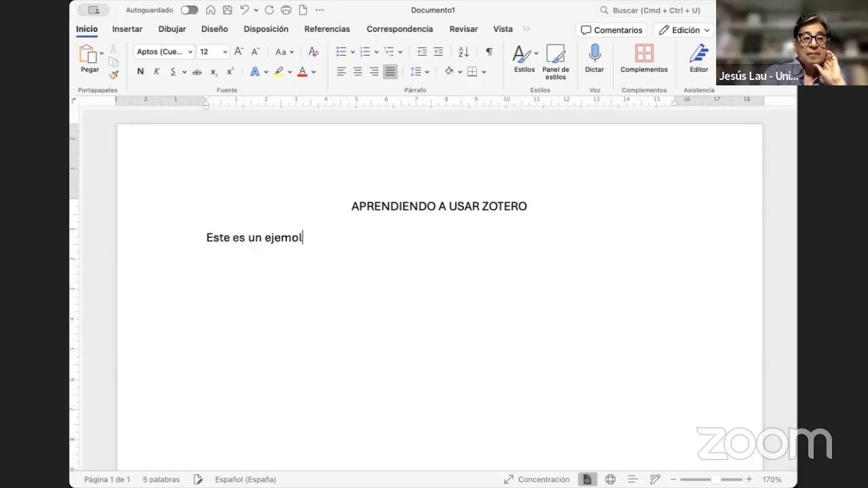
key("BackSpace")
key("BackSpace")
type("plo de")
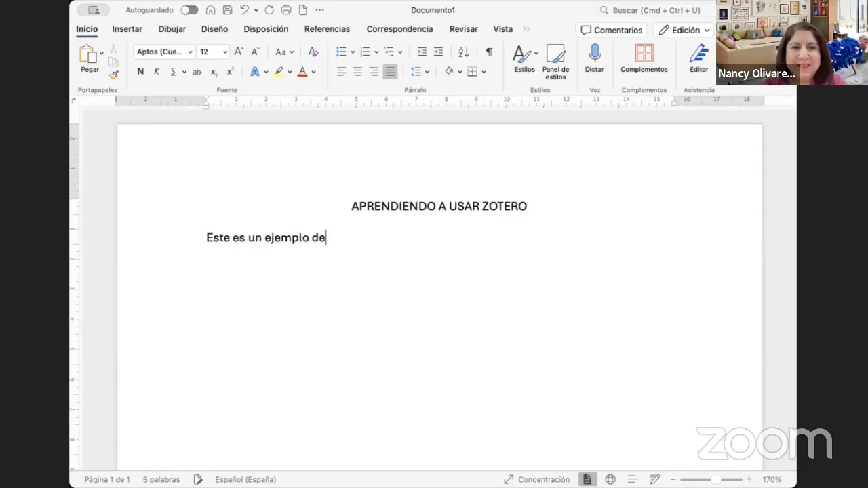
key("BackSpace")
key("BackSpace")
key("BackSpace")
type("para ")
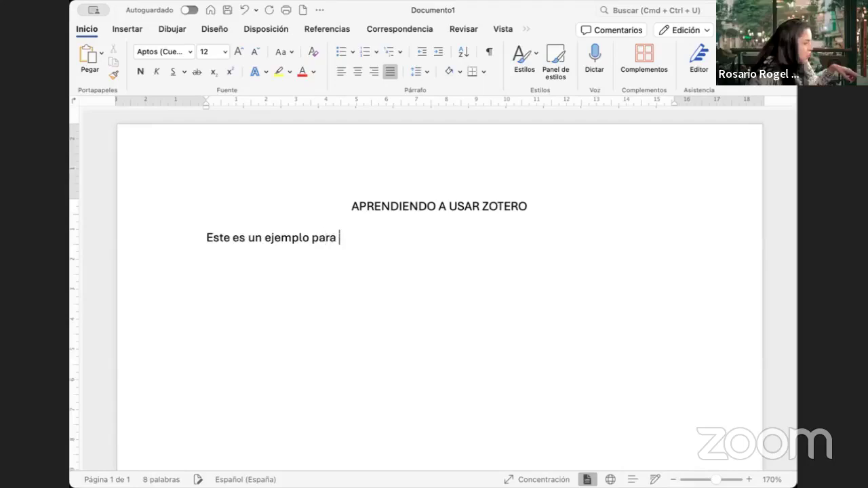
Finish the body sentence with "elabora una bibliografía." and end the paragraph
type("elabora runa")
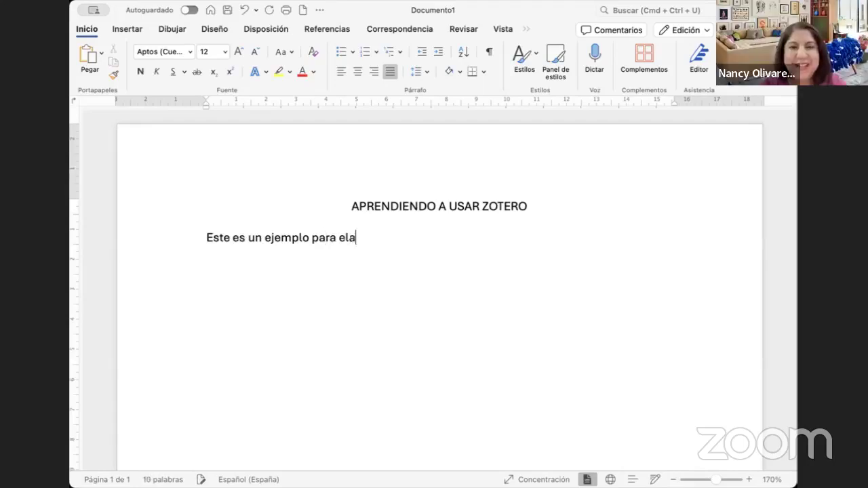
key("BackSpace")
key("BackSpace")
key("BackSpace")
key("BackSpace")
key("BackSpace")
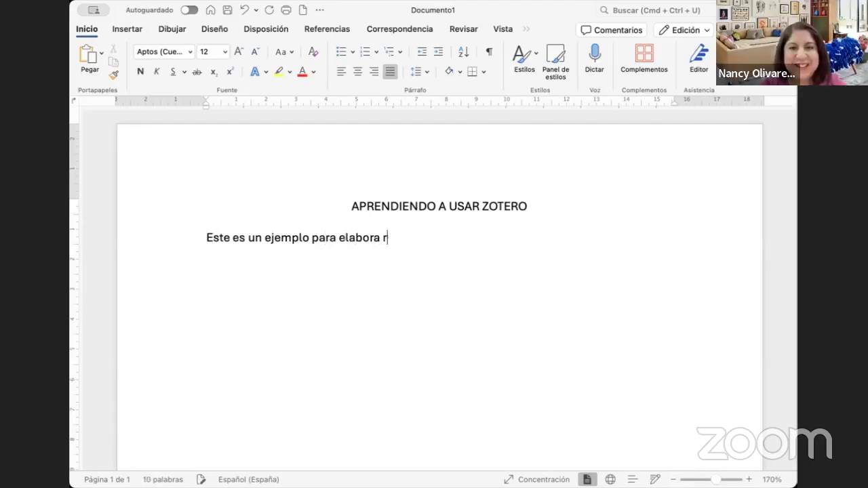
type("una bi")
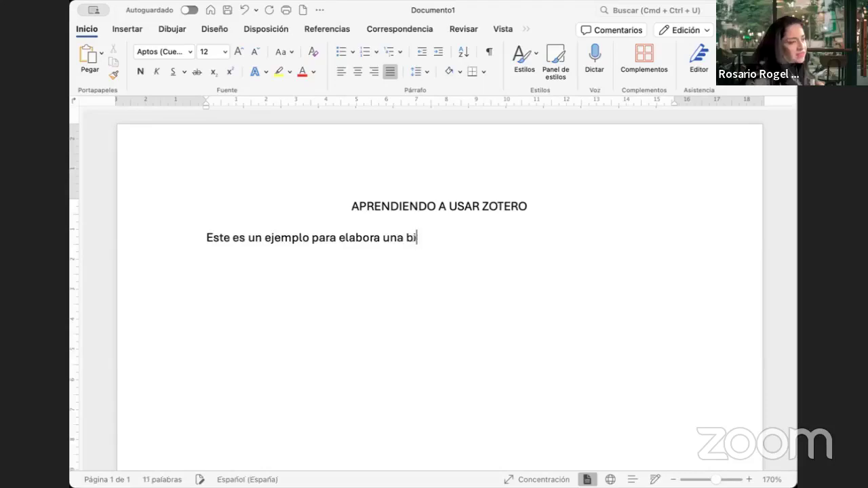
type("bliografía")
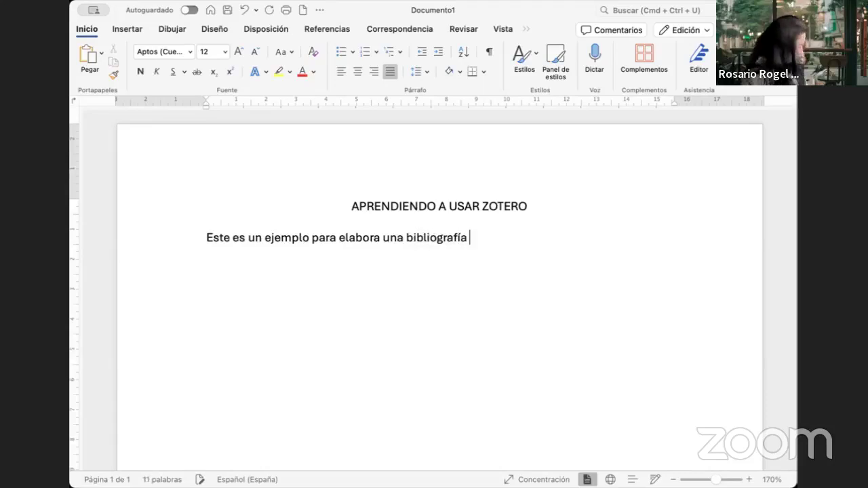
type(".")
key("Return")
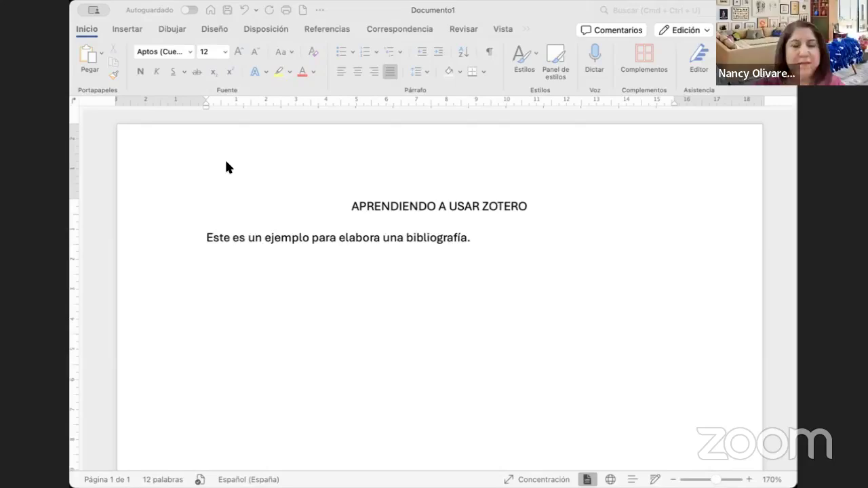
Replace the example sentence under the title with the copied Hipster Ipsum filler text
left_click(735, 428)
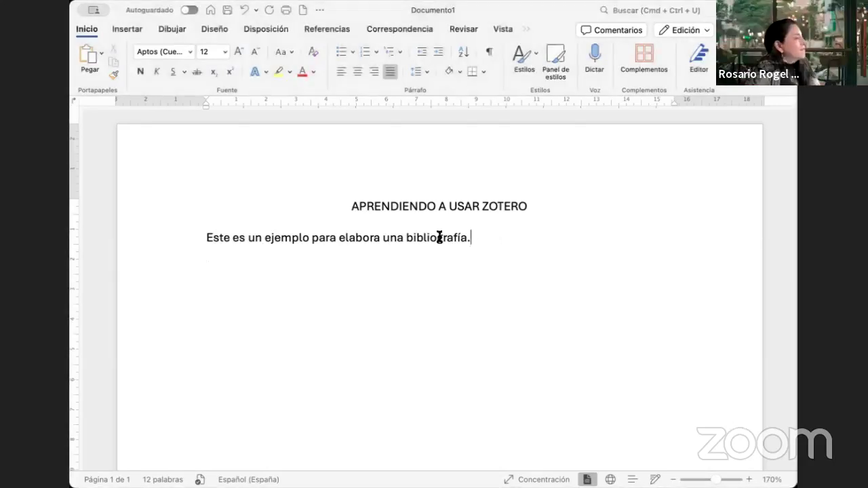
left_click_drag(439, 237, 200, 224)
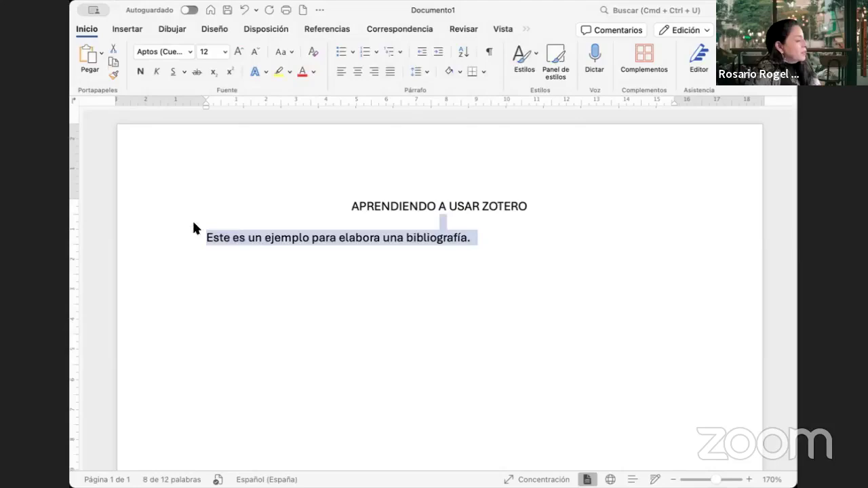
key("super+v")
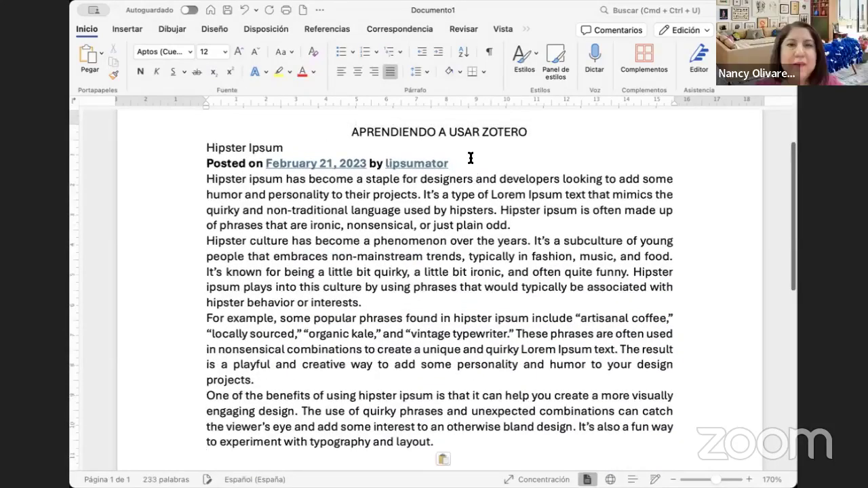
Insert a blank line after the "Posted on" line and another after the first Hipster ipsum paragraph
left_click(475, 165)
key("Return")
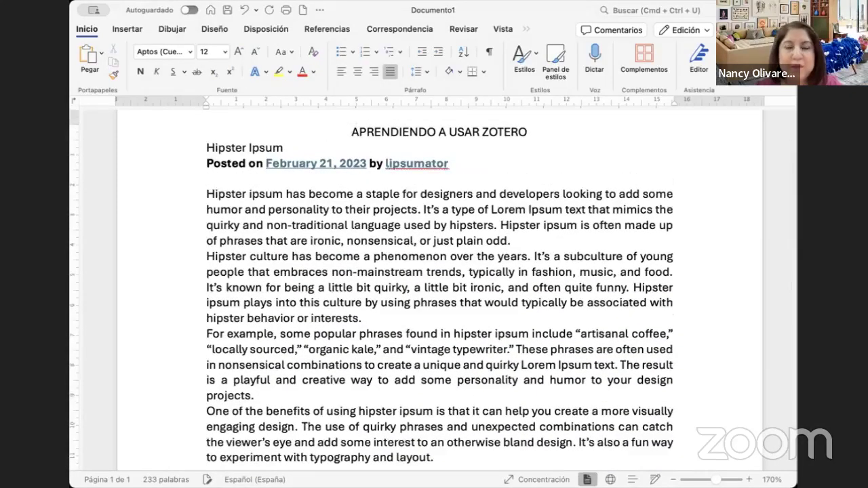
scroll(504, 276, "up", 1)
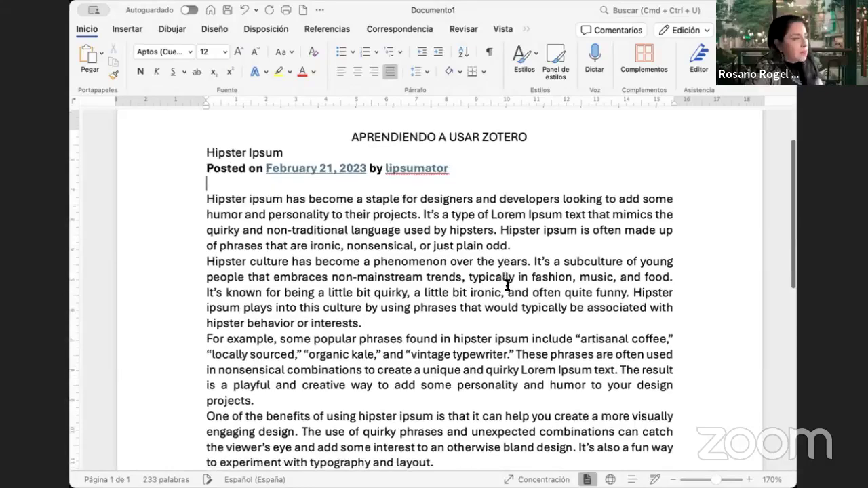
scroll(507, 285, "down", 1)
left_click(534, 231)
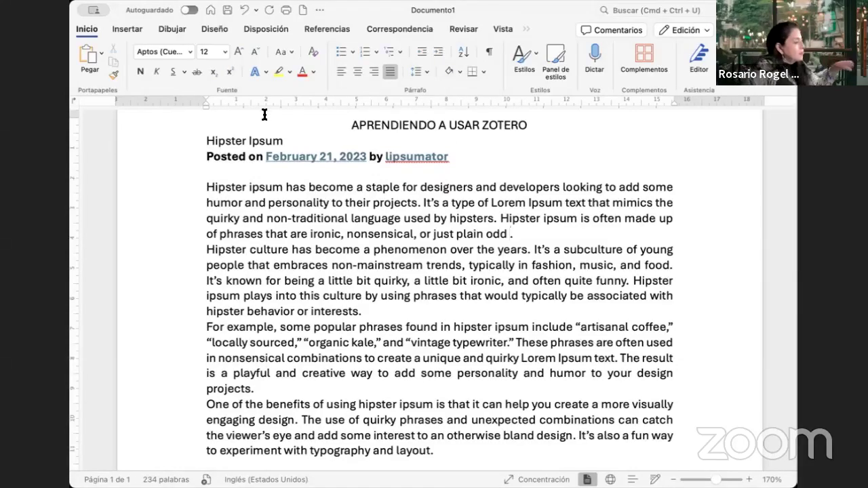
key("BackSpace")
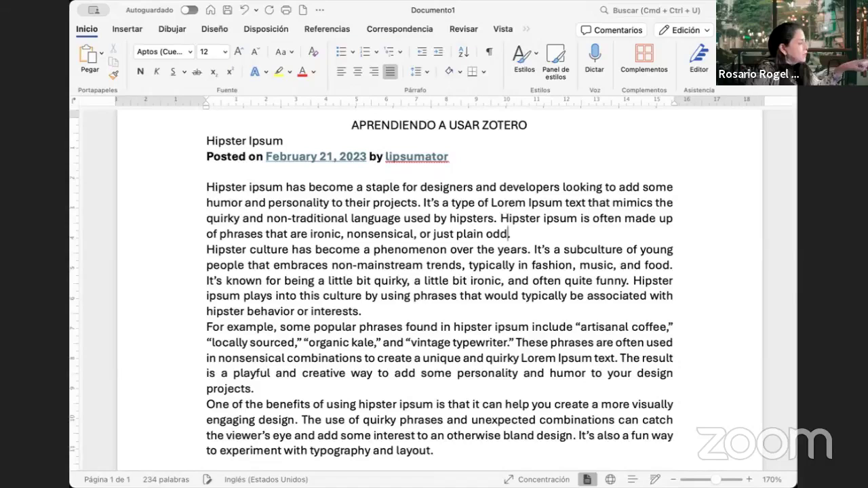
left_click(530, 234)
key("Return")
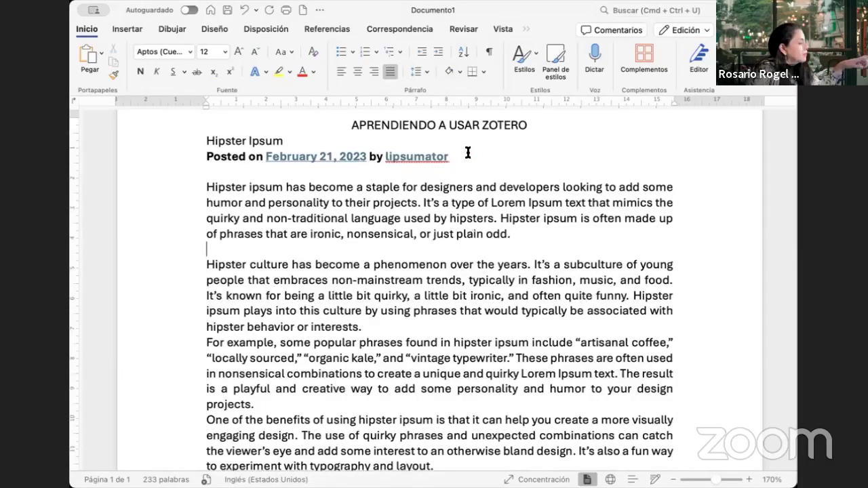
Delete the "Posted on" line under the Hipster Ipsum heading and place the cursor at the end of the title
left_click_drag(468, 153, 180, 154)
key("BackSpace")
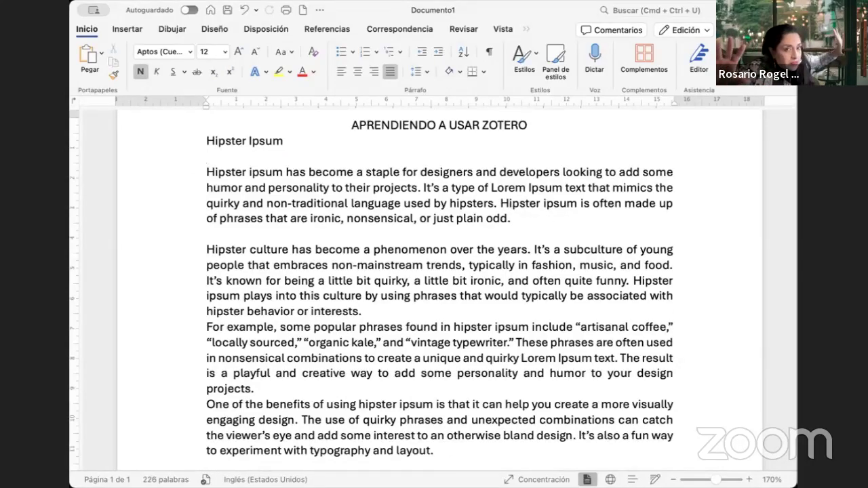
left_click(628, 117)
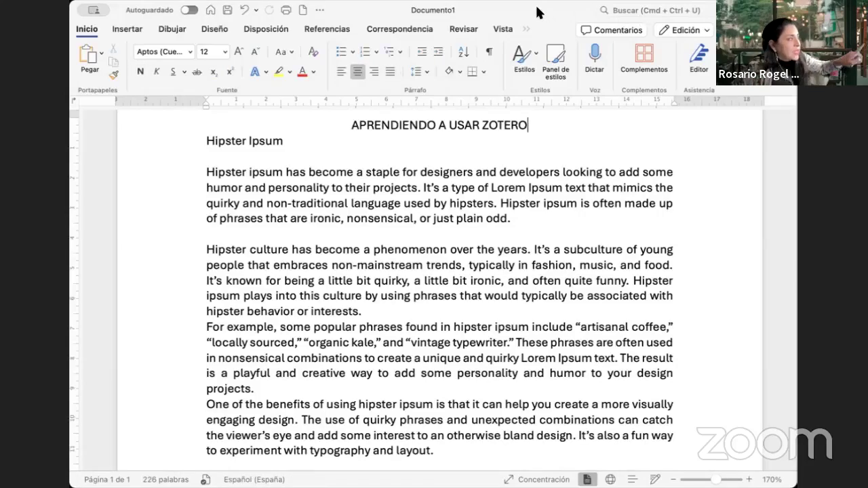
Try to add a Zotero citation at the end of the title "APRENDIENDO A USAR ZOTERO"
left_click(526, 28)
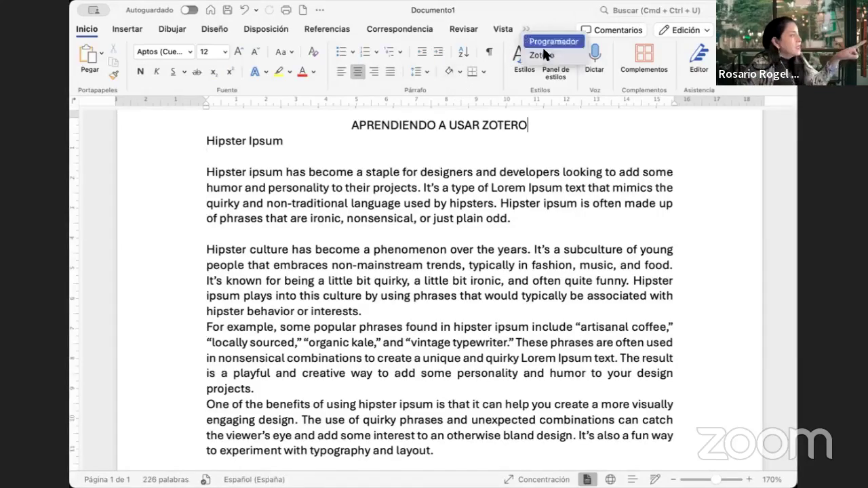
left_click(543, 54)
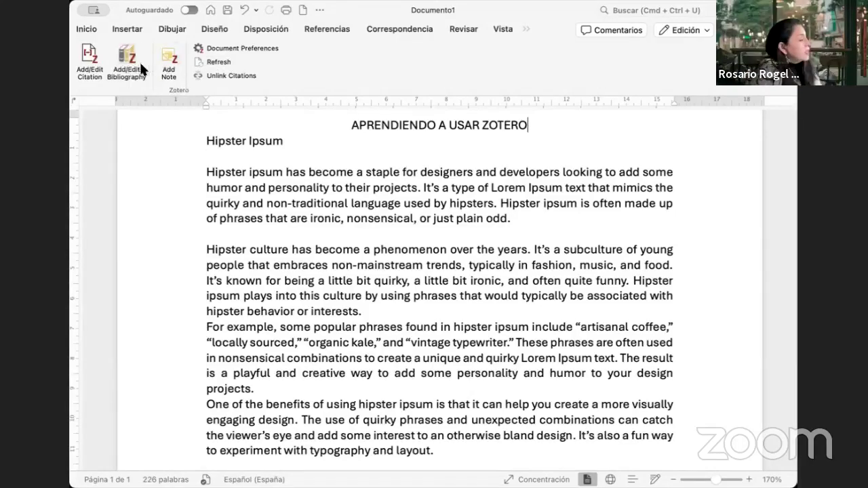
left_click(88, 53)
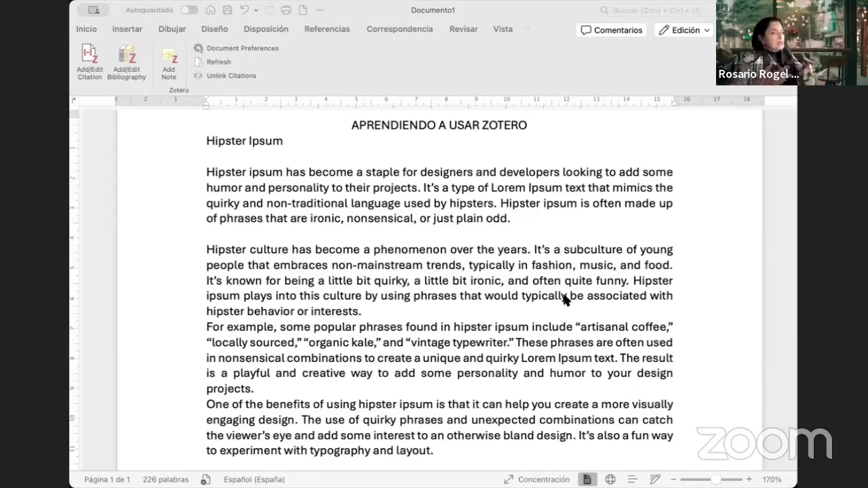
left_click(625, 162)
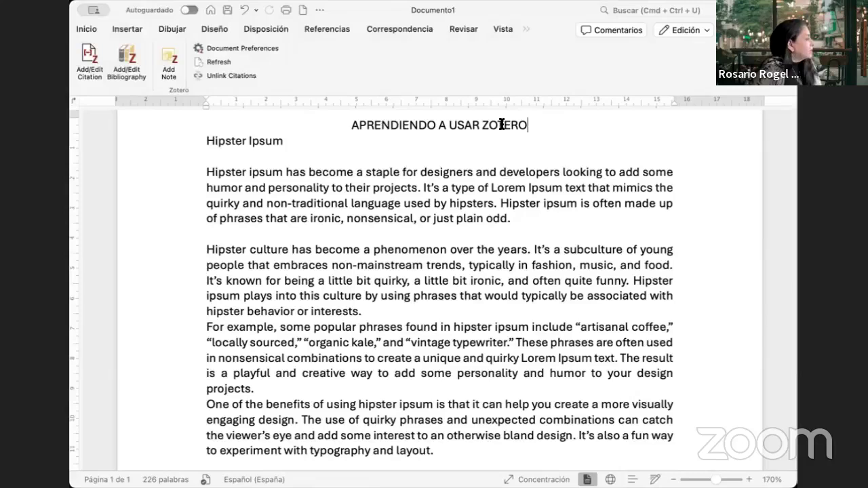
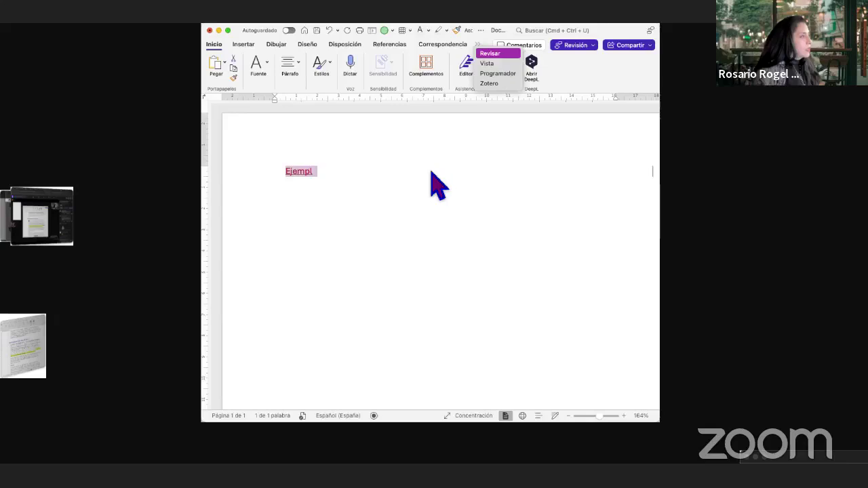
Accept all tracked changes in the new document and stop change tracking
key("Return")
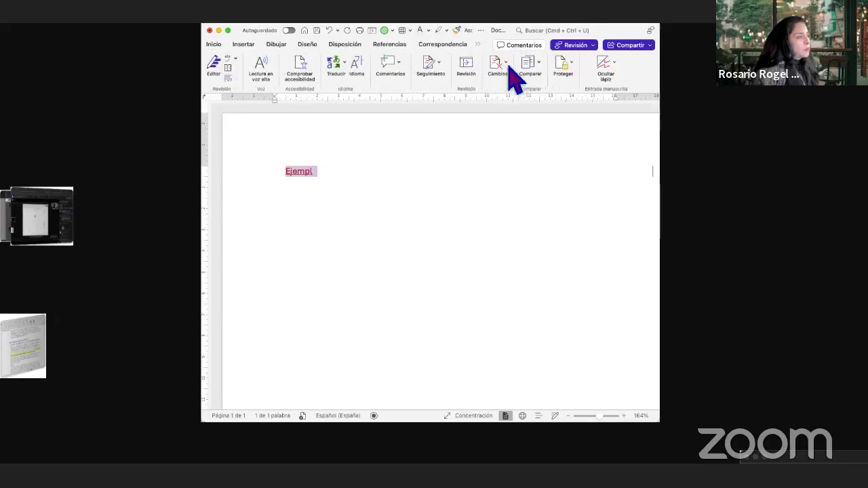
left_click(502, 67)
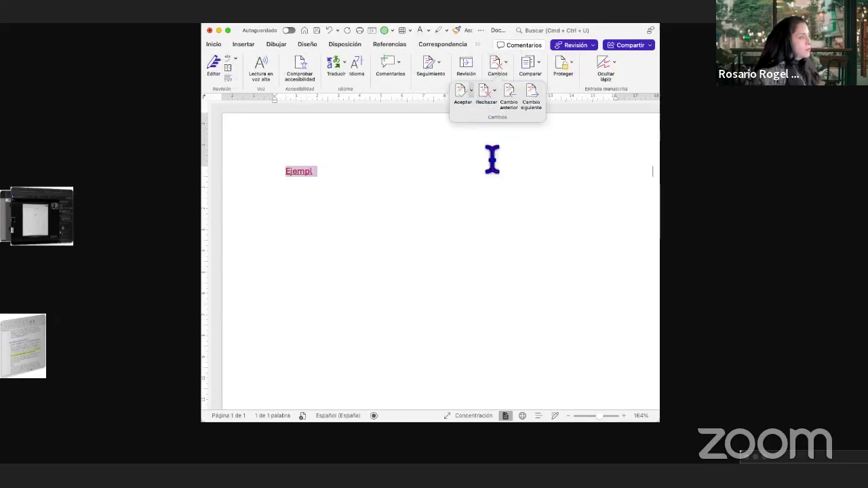
left_click(471, 90)
left_click(471, 90)
left_click(470, 91)
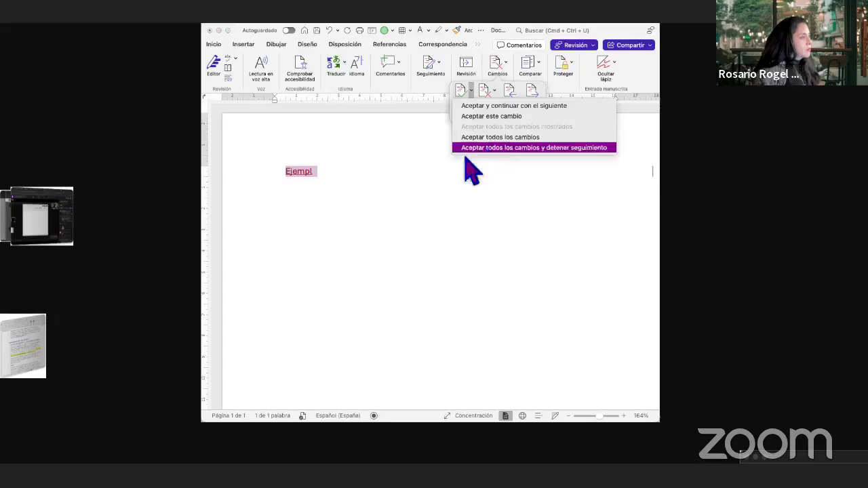
left_click(475, 148)
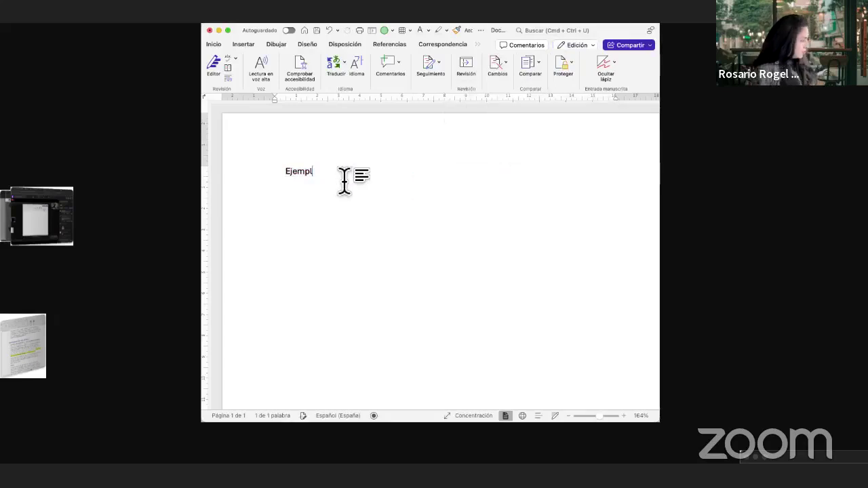
Complete the title as "Ejemplo de uso de Zotero" and start a new paragraph below it
type("o de uso de Zoter")
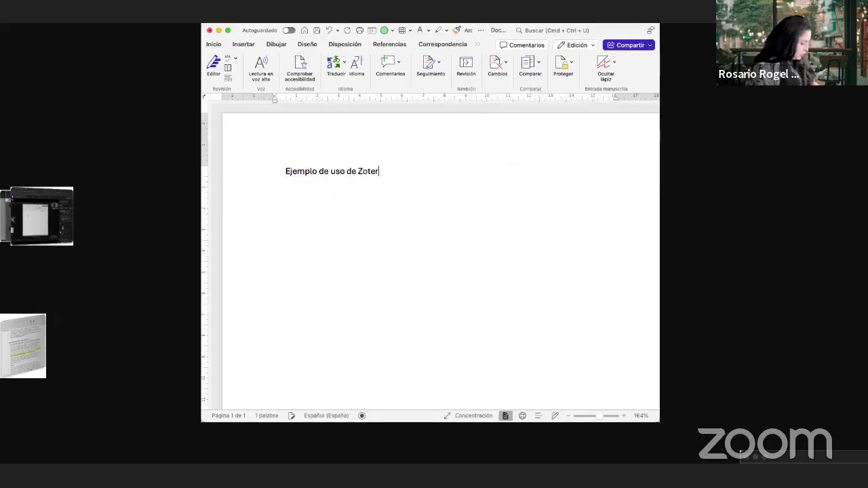
type("o")
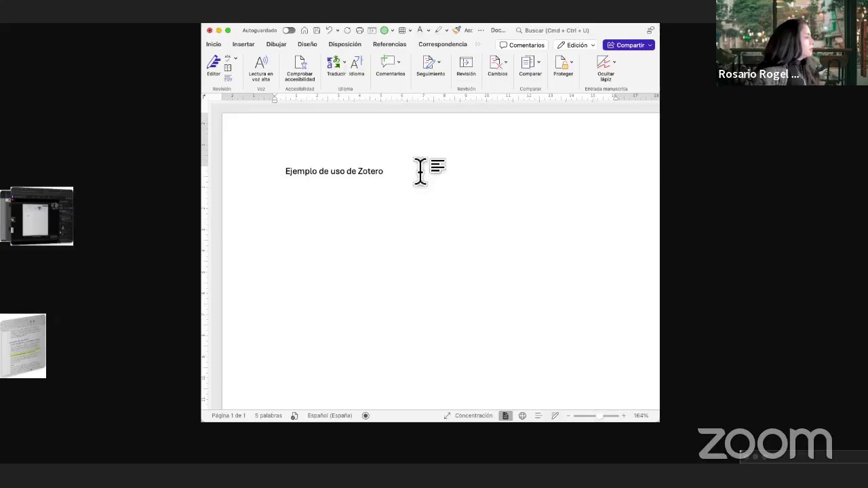
key("Return")
Format the title as 16-point bold and place the cursor on a new line beneath it
left_click_drag(277, 194, 284, 129)
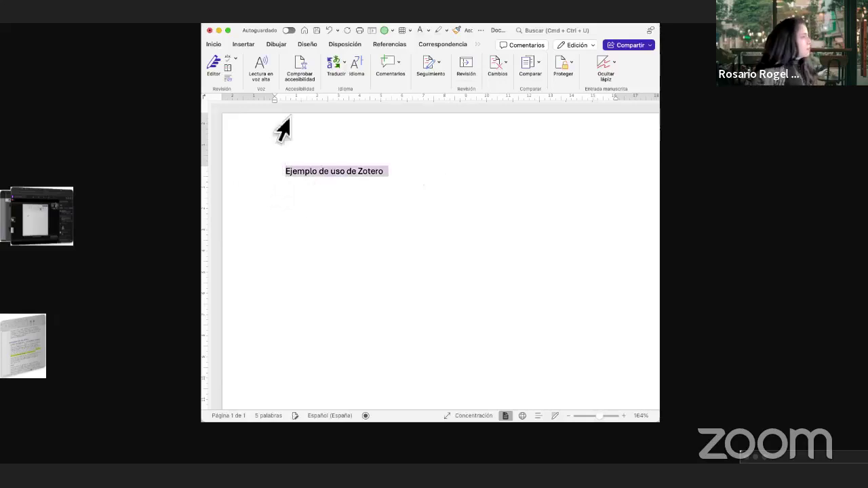
left_click(214, 45)
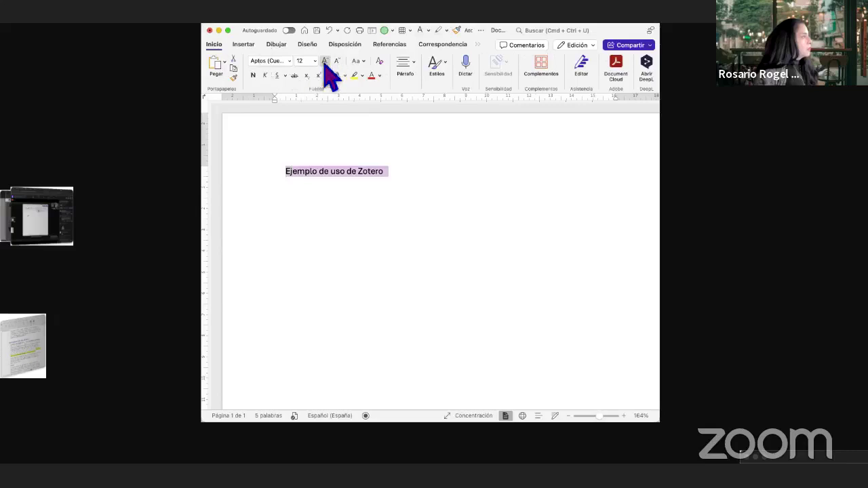
left_click(324, 60)
left_click(324, 60)
left_click(253, 75)
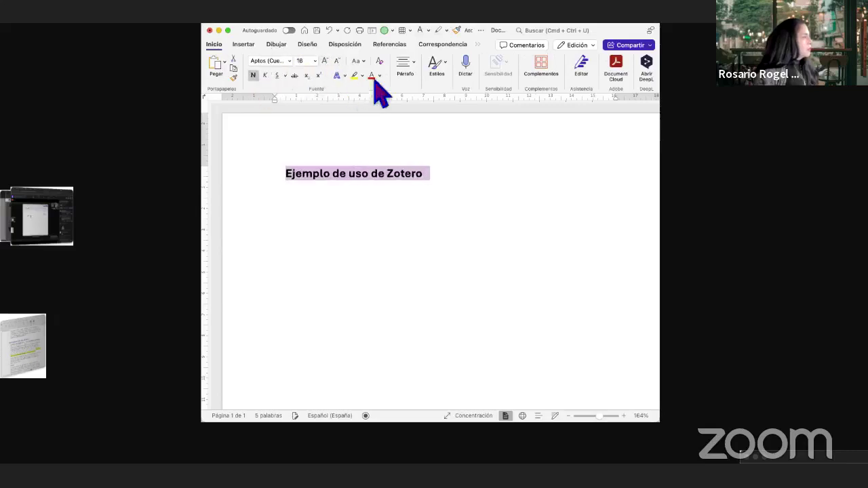
left_click(468, 185)
key("Return")
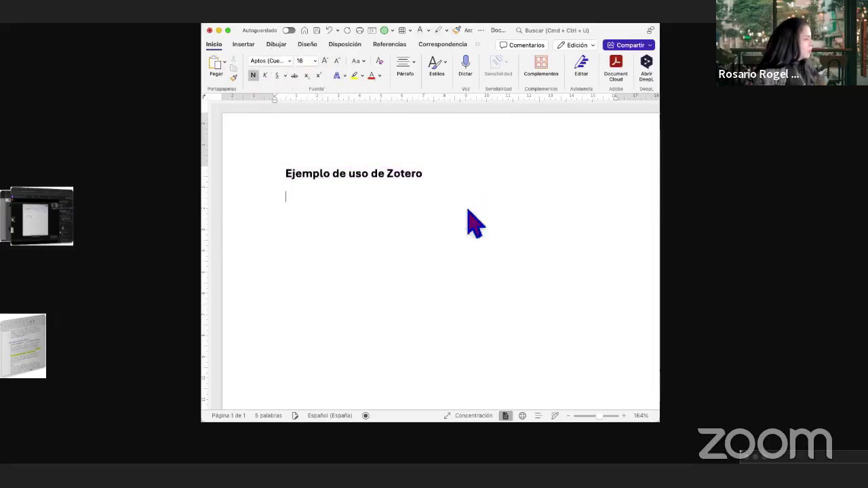
Copy the first five body paragraphs from the Lipsumator Hipster Ipsum page and paste them without source formatting under the document title
left_click(49, 232)
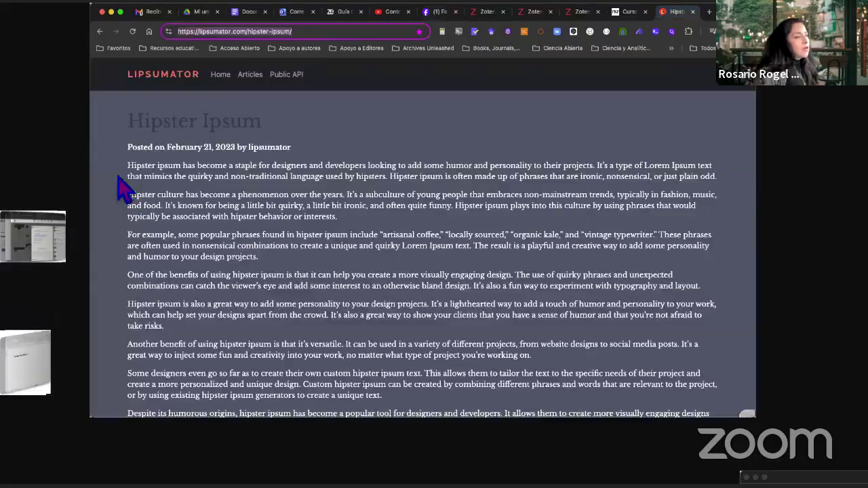
left_click_drag(127, 164, 424, 346)
key("super+c")
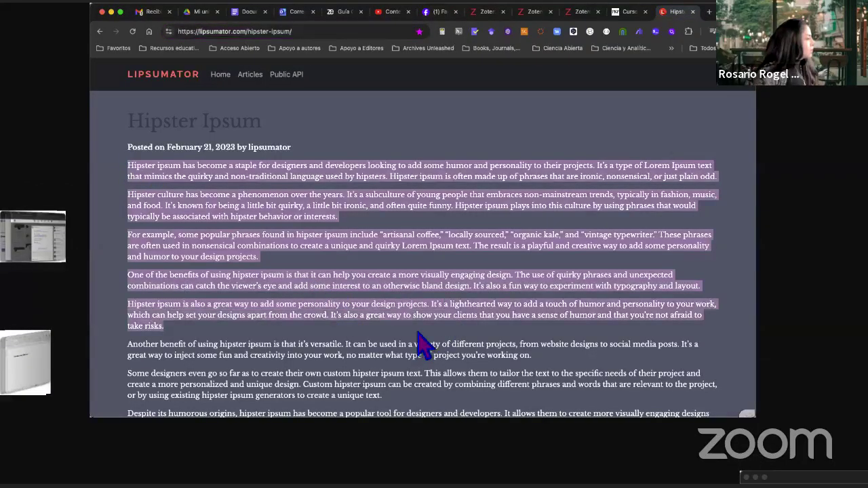
left_click(19, 393)
key("super+v")
key("super+z")
key("super+shift+alt+v")
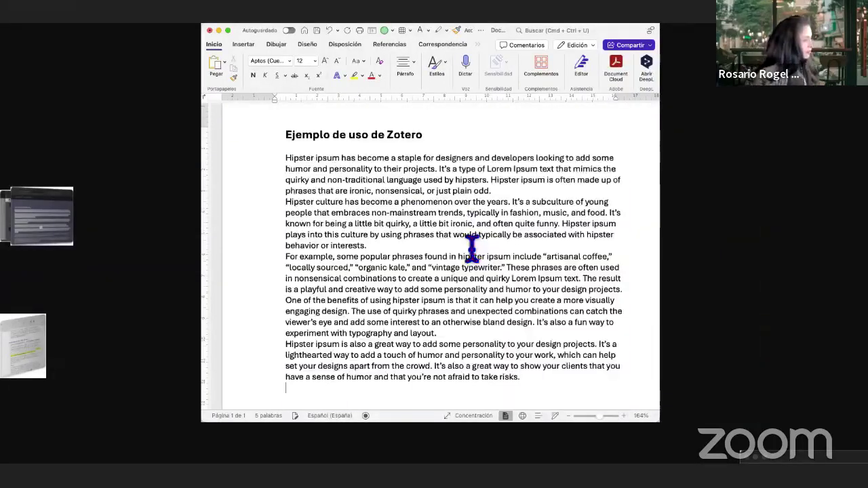
Insert blank lines after the first and second body paragraphs and before the paragraph beginning "Hipster ipsum is also"
key("Return")
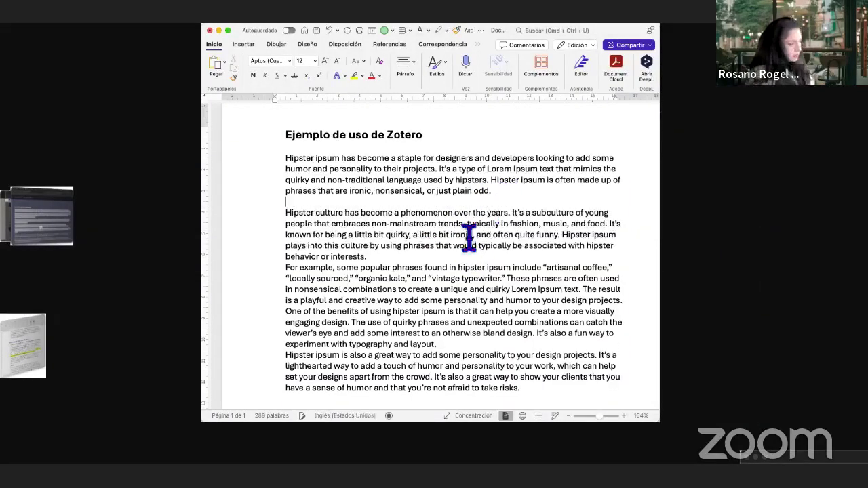
key("Return")
left_click(454, 358)
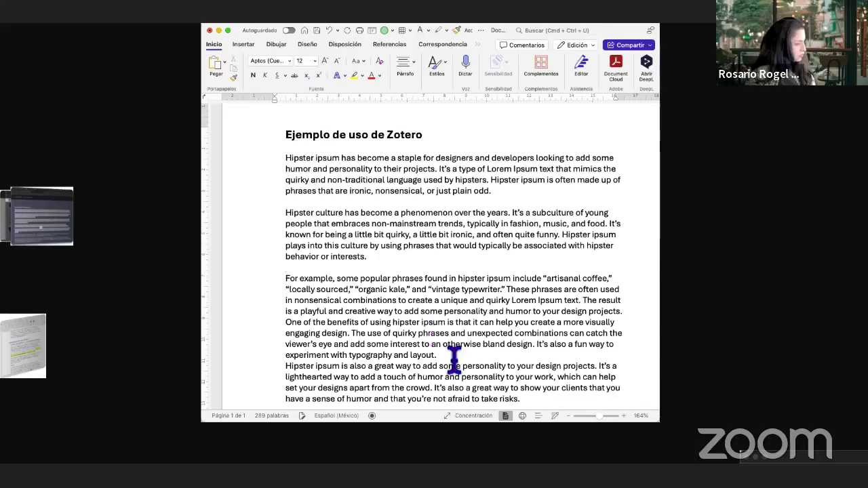
key("Return")
scroll(464, 356, "down", 3)
scroll(543, 356, "right", 1)
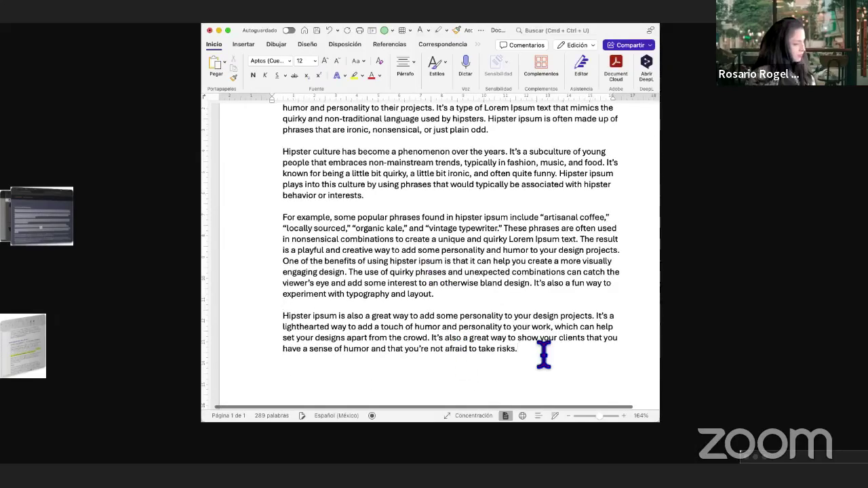
scroll(475, 310, "up", 3)
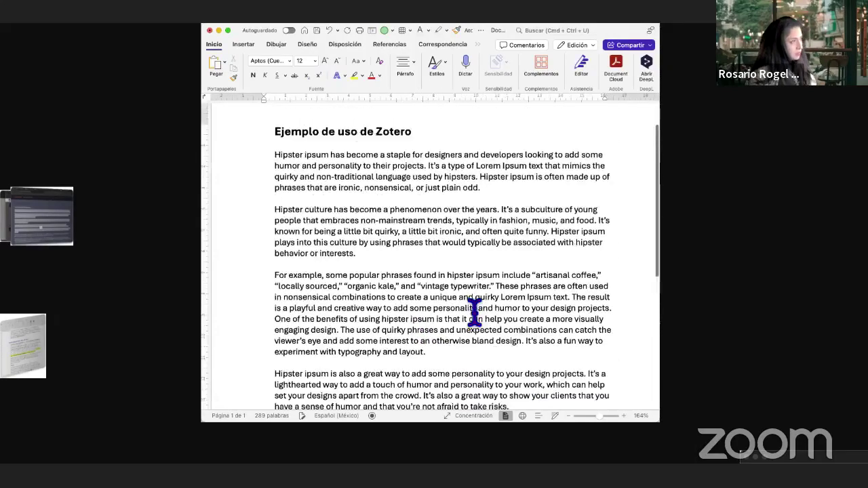
Widen the document window and start adding a Zotero citation to open the citation style settings
left_click_drag(202, 111, 93, 109)
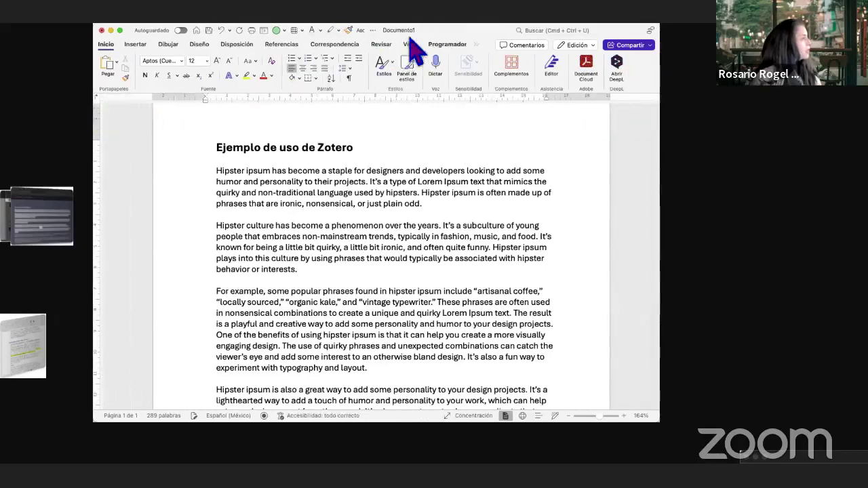
left_click(476, 44)
scroll(510, 194, "down", 2)
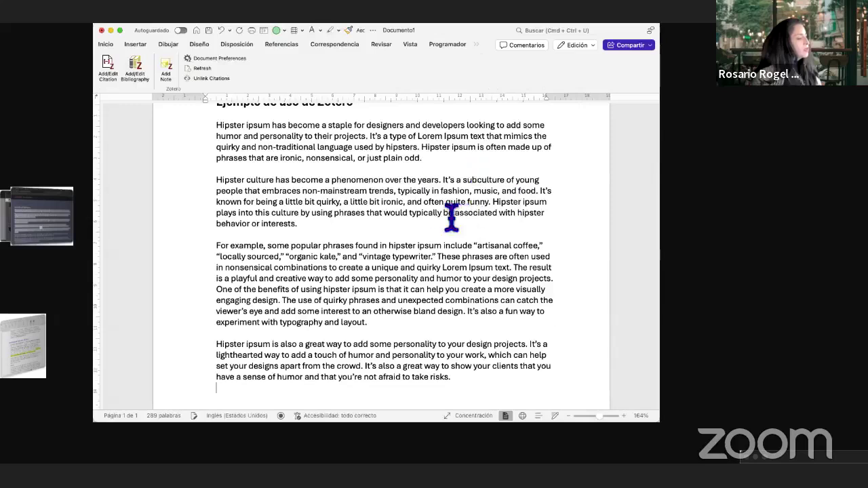
scroll(452, 217, "up", 2)
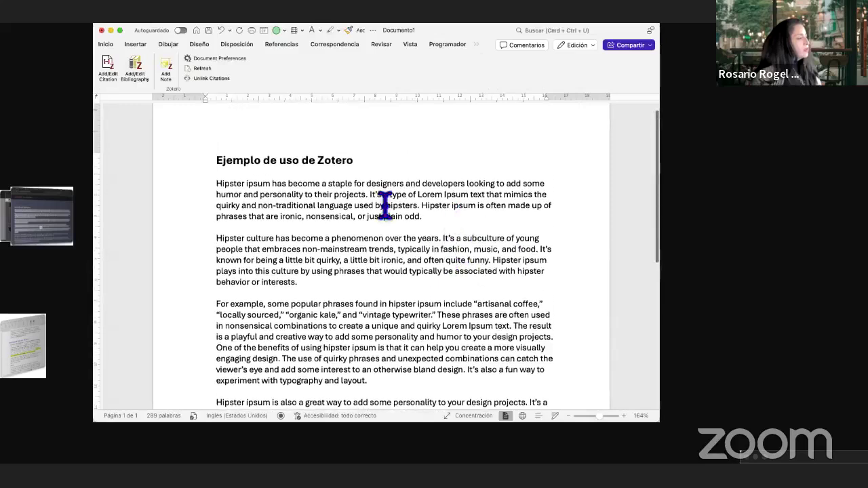
left_click(108, 73)
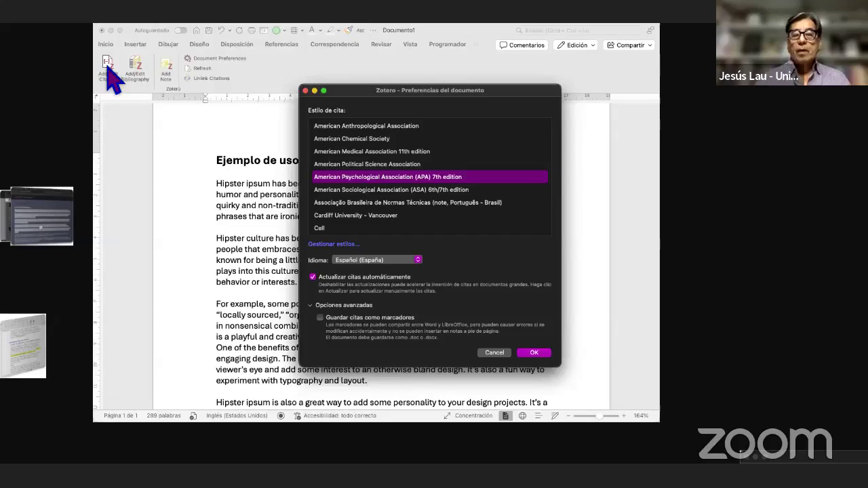
Browse the citation styles, trying Cardiff University - Vancouver, IEEE and Modern Language Association 9th edition
scroll(411, 193, "down", 5)
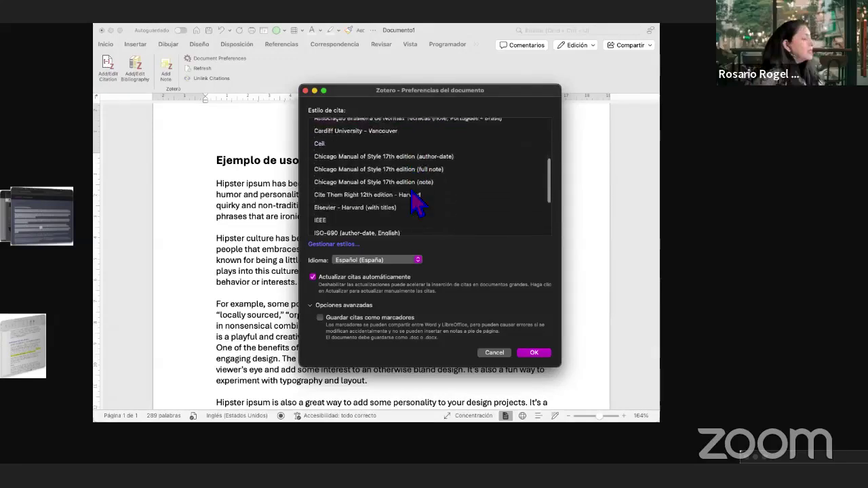
scroll(411, 194, "up", 3)
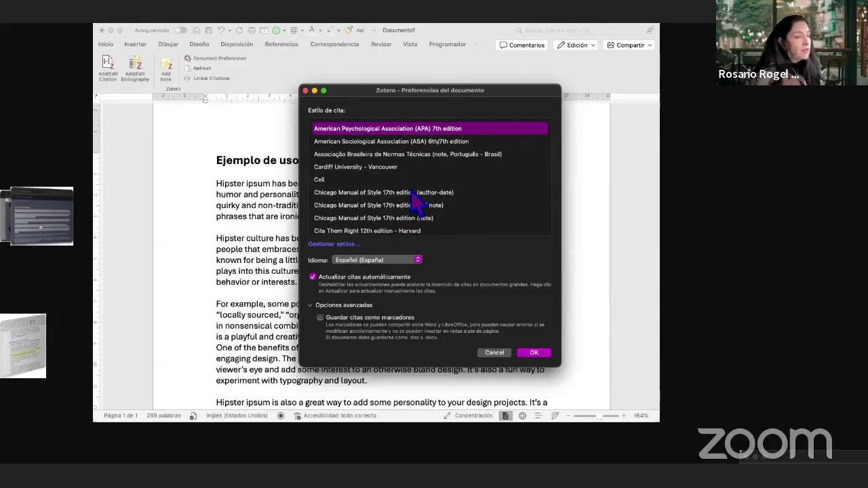
scroll(401, 183, "up", 1)
left_click(386, 173)
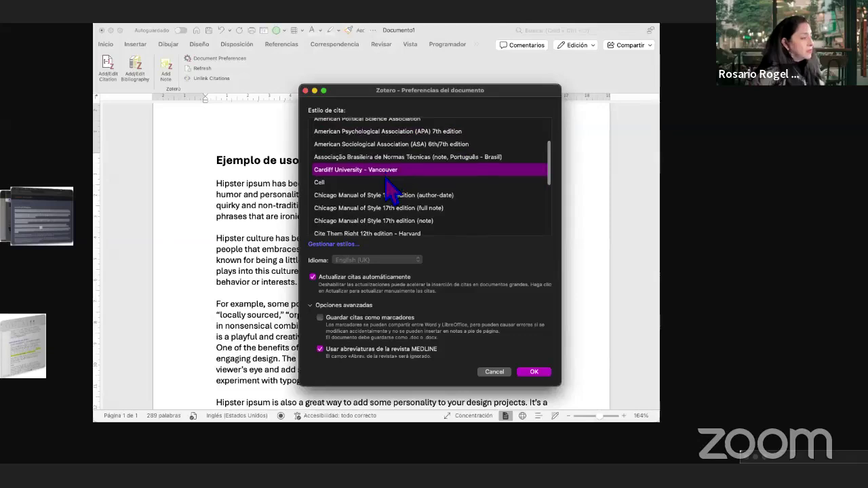
scroll(385, 179, "down", 3)
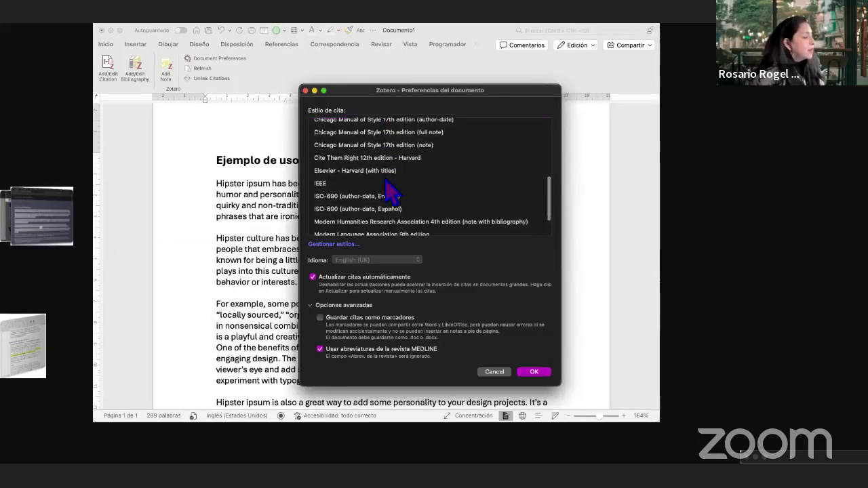
scroll(386, 179, "down", 1)
left_click(339, 175)
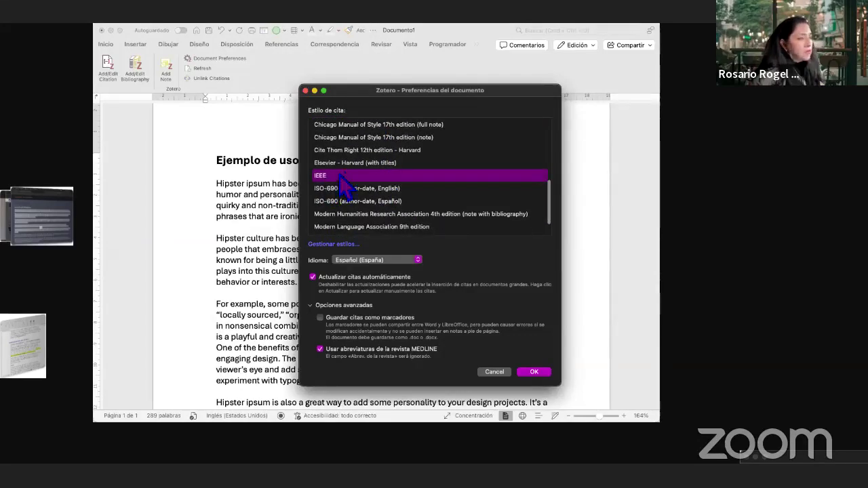
scroll(404, 177, "down", 2)
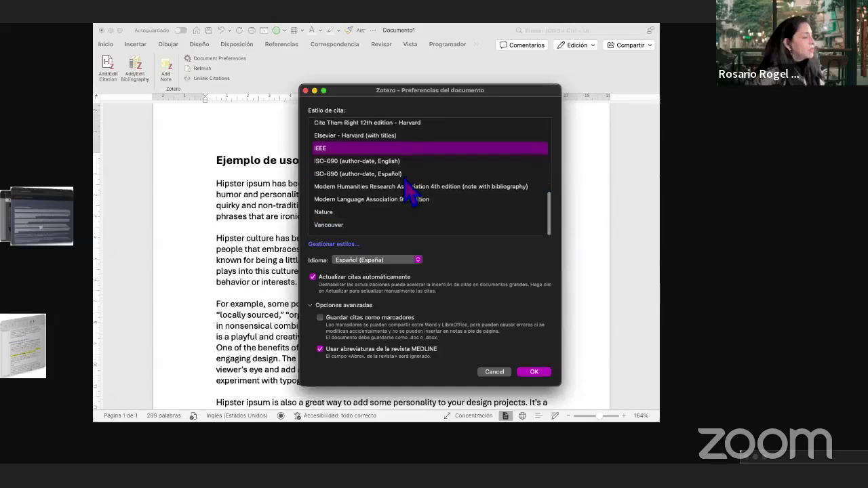
left_click(366, 200)
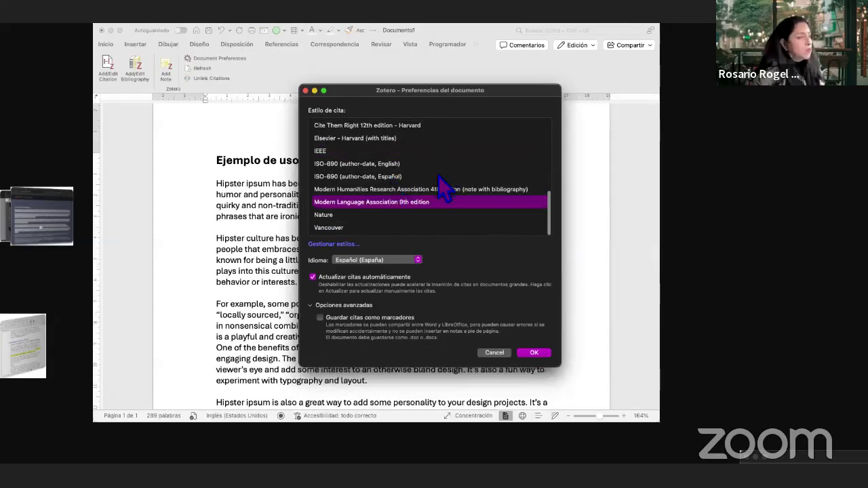
Select American Psychological Association (APA) 7th edition as the document's citation style
scroll(438, 176, "up", 10)
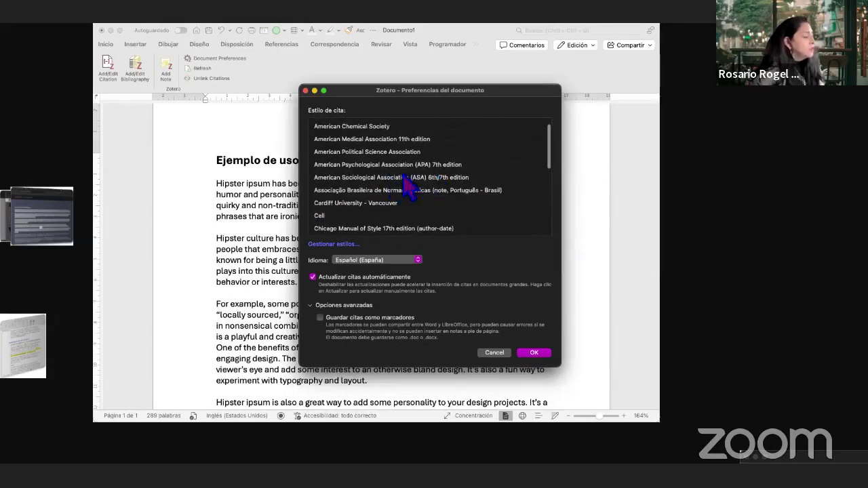
left_click(379, 166)
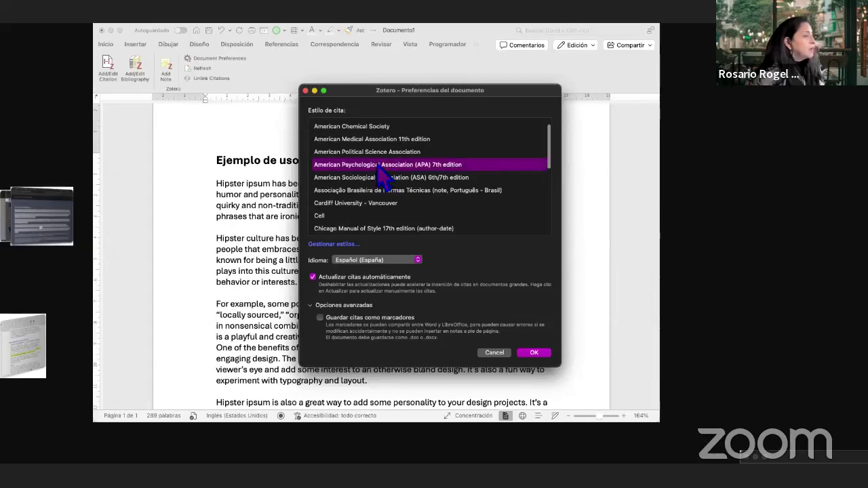
Check the available citation languages, keep Español (España), and accept the document preferences with APA 7th edition
left_click(353, 261)
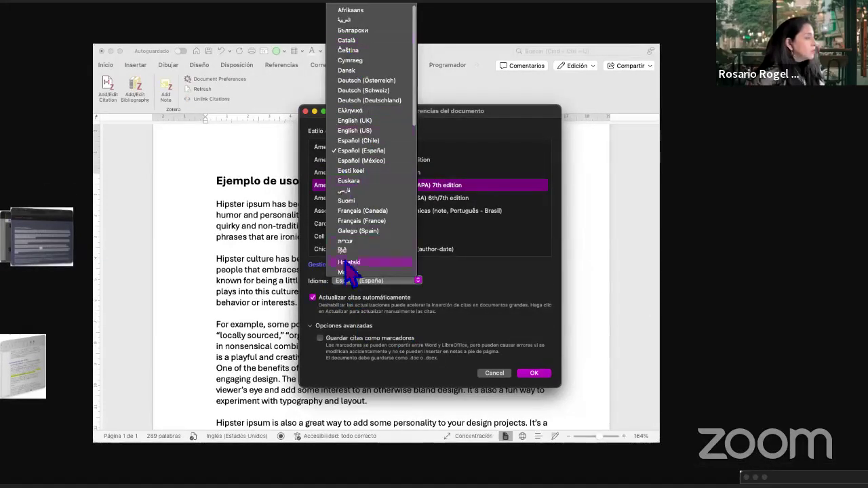
left_click(348, 284)
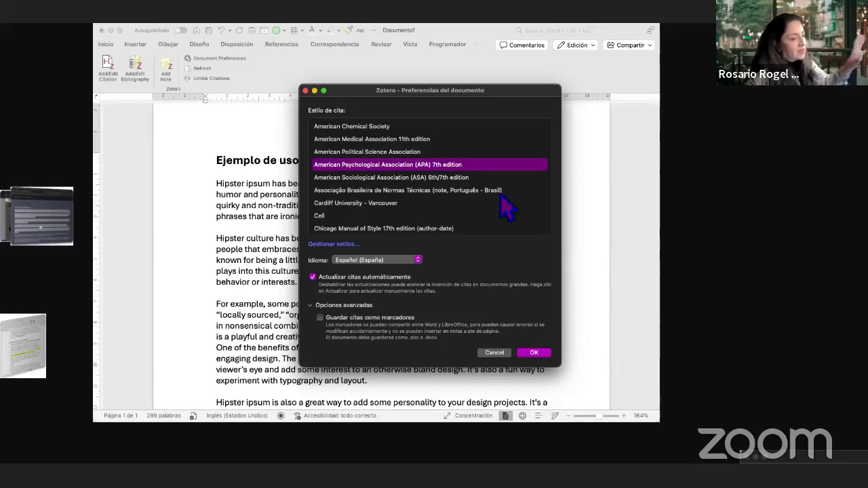
left_click(535, 354)
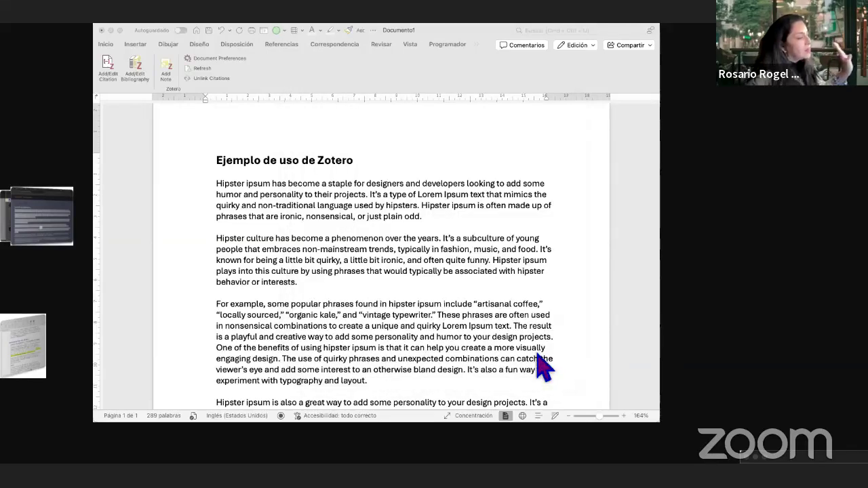
Insert a citation for "Guía Gestor bibliográfico Zotero. Segunda edición." from the Ejercicio UV-UAEMex group library
scroll(543, 366, "down", 2)
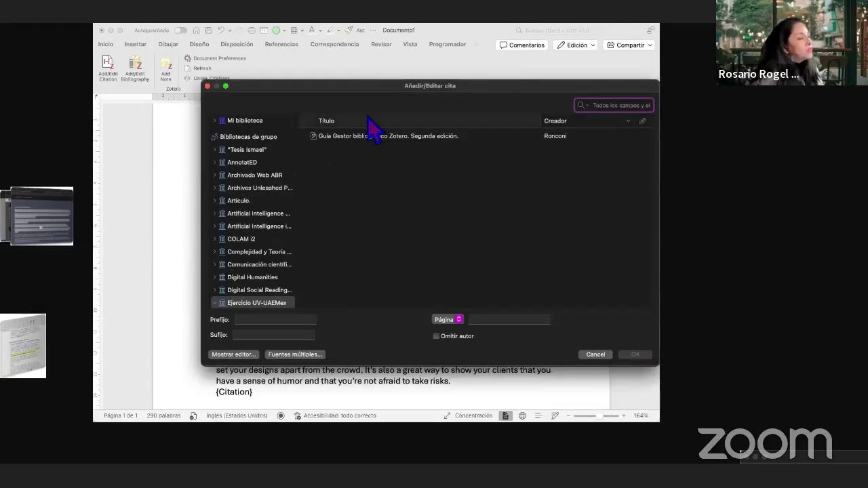
left_click_drag(367, 88, 396, 89)
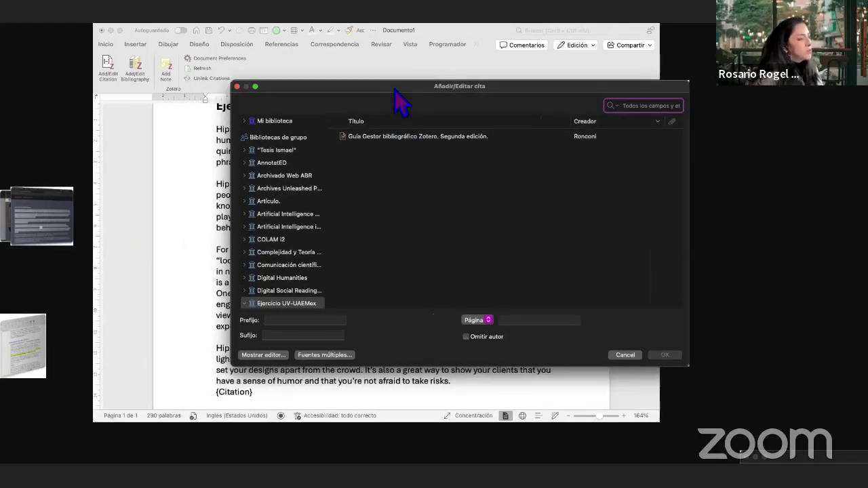
scroll(289, 216, "down", 5)
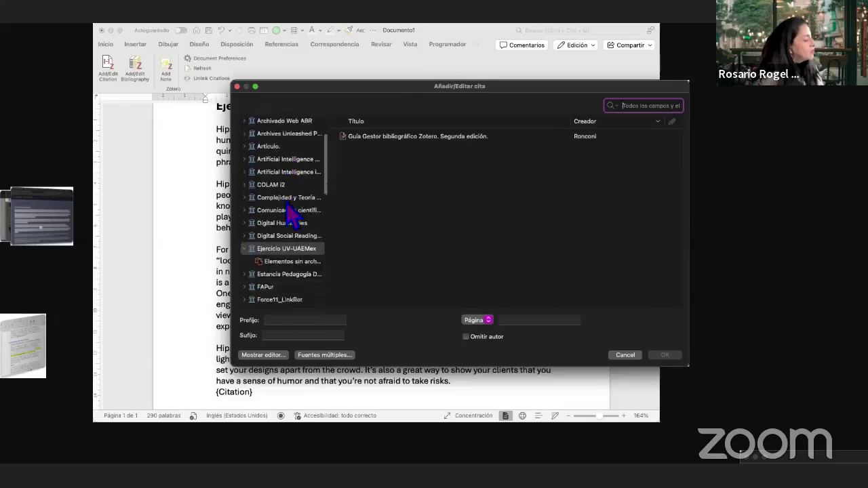
left_click(250, 207)
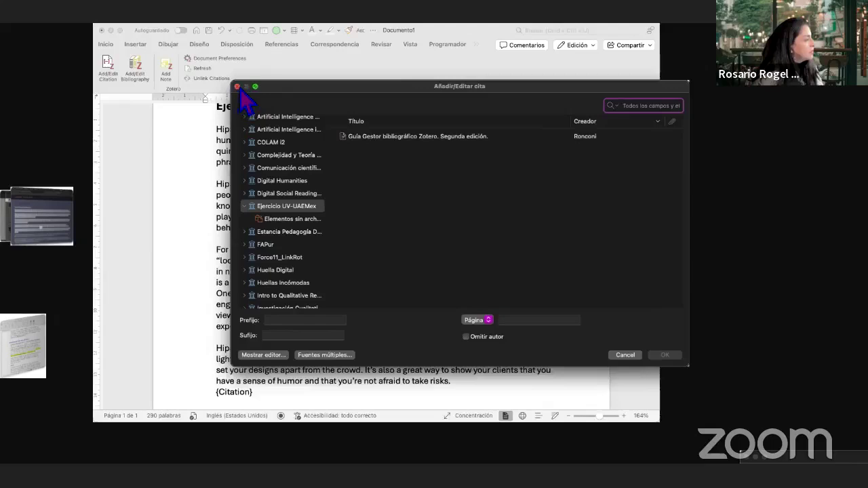
left_click(411, 136)
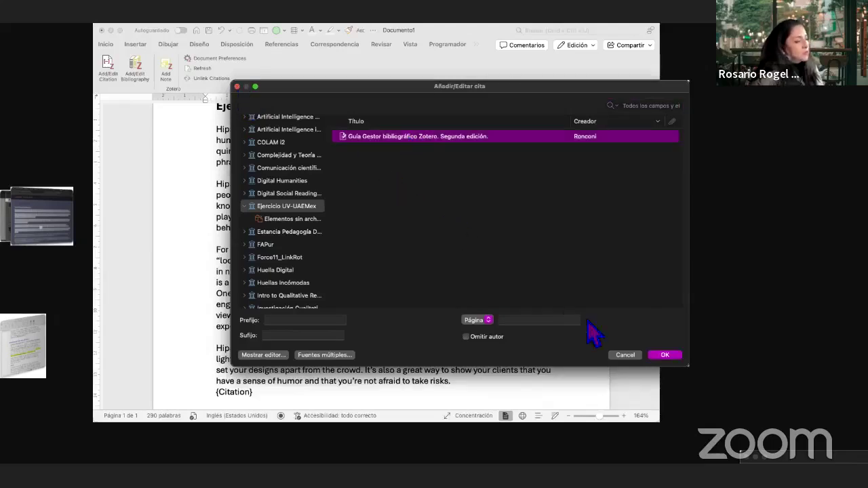
left_click(663, 356)
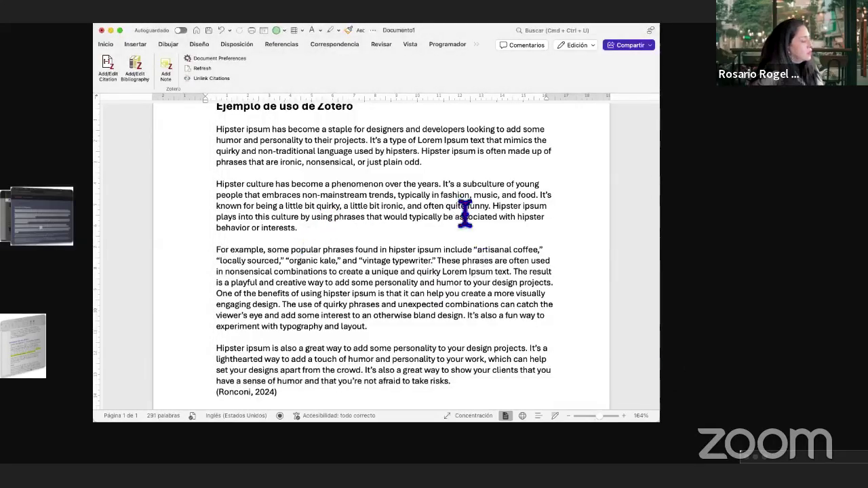
Join the 2024 citation to the last paragraph's final sentence, separated by a space and followed by the period
scroll(379, 336, "down", 3)
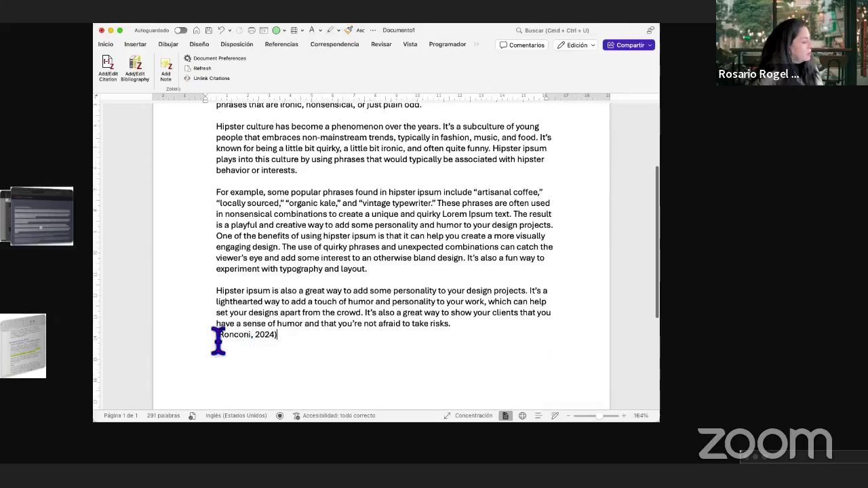
left_click_drag(217, 339, 329, 339)
left_click(456, 335)
left_click(475, 329)
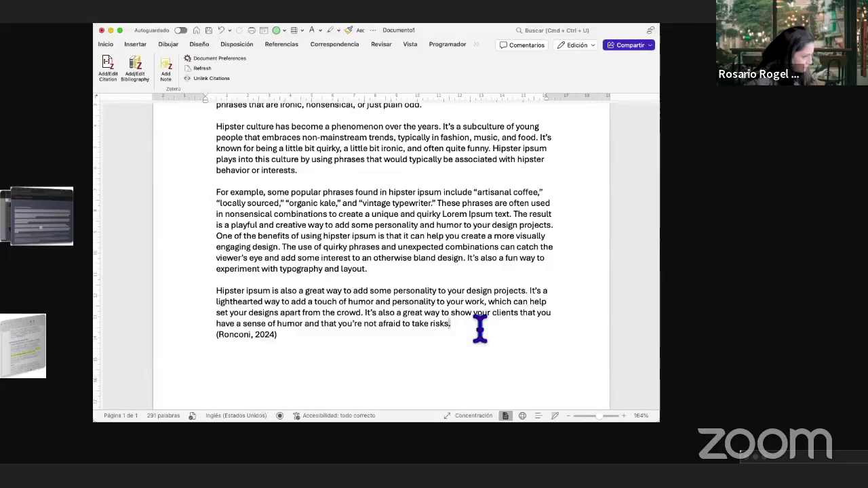
key("Right")
key("BackSpace")
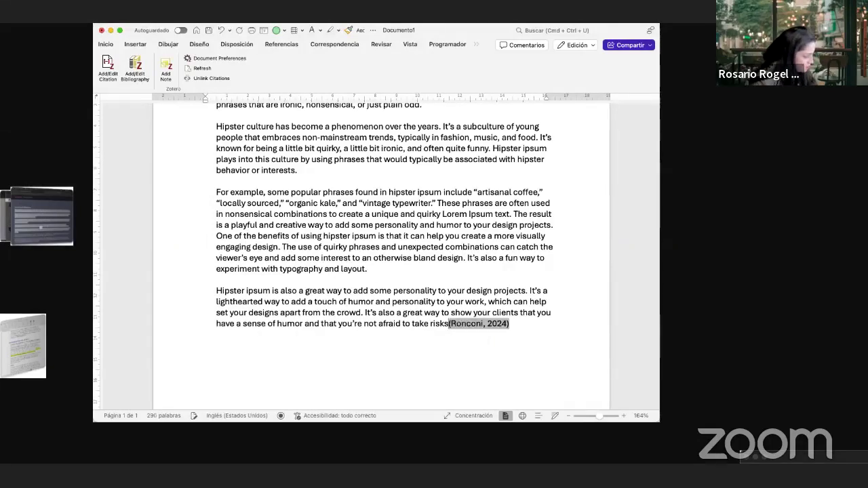
left_click(541, 330)
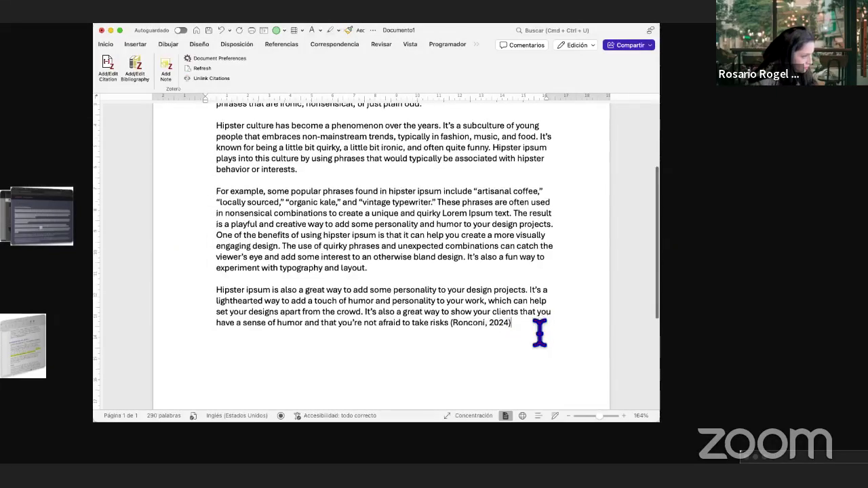
type(".")
scroll(489, 298, "down", 2)
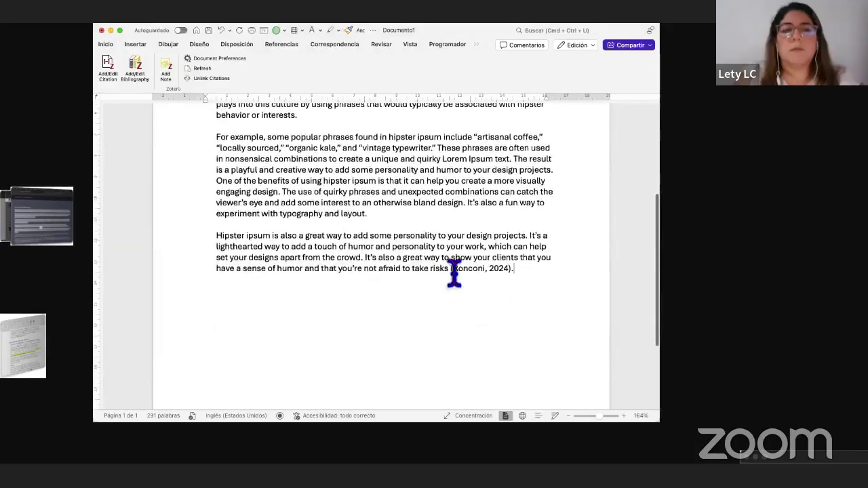
left_click_drag(448, 236, 465, 246)
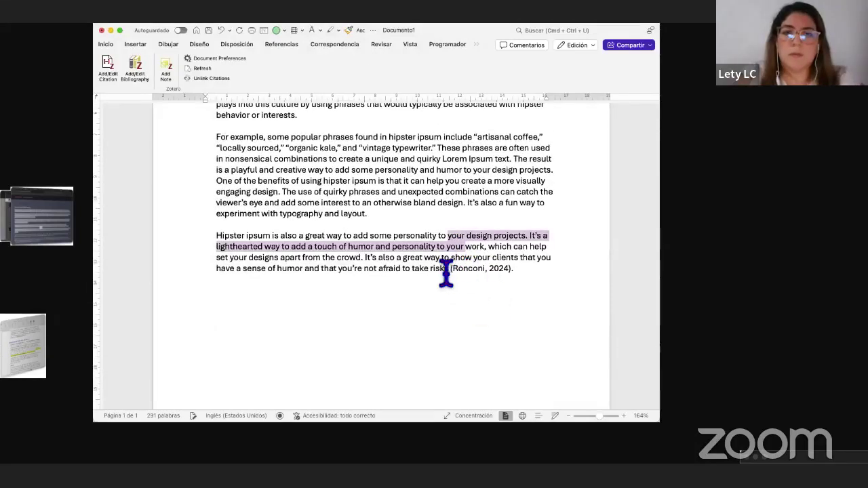
key("Down")
key("Down")
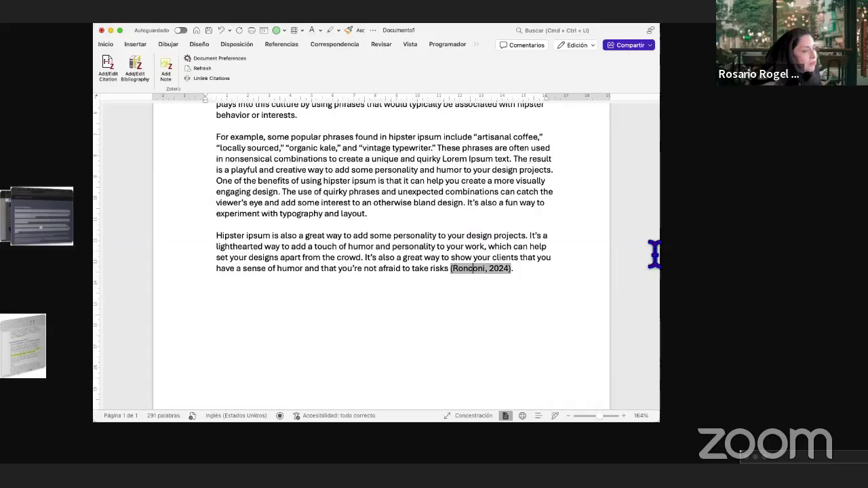
left_click(544, 445)
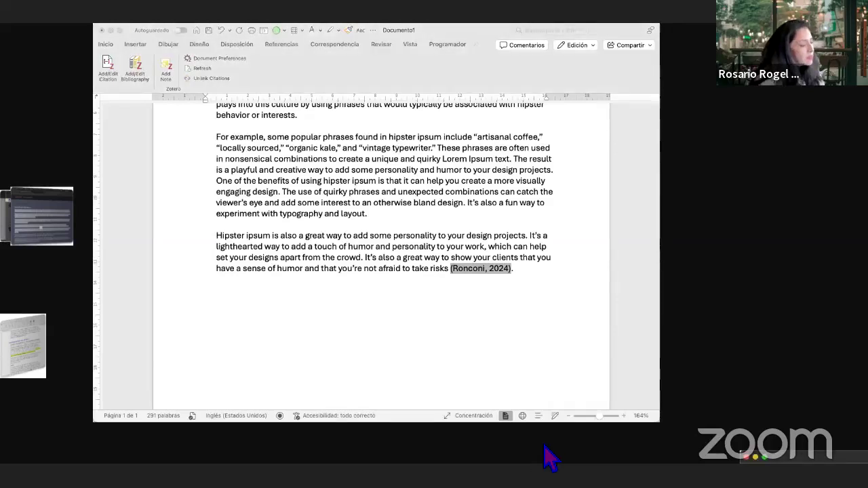
left_click(41, 224)
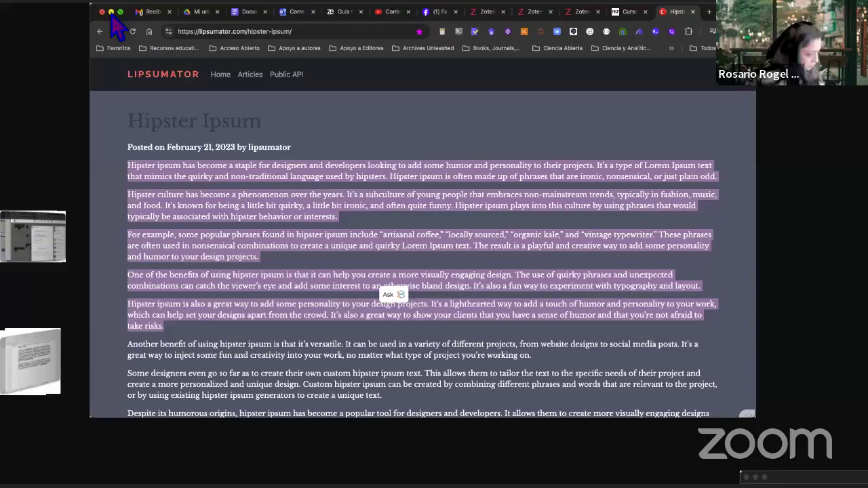
left_click(540, 441)
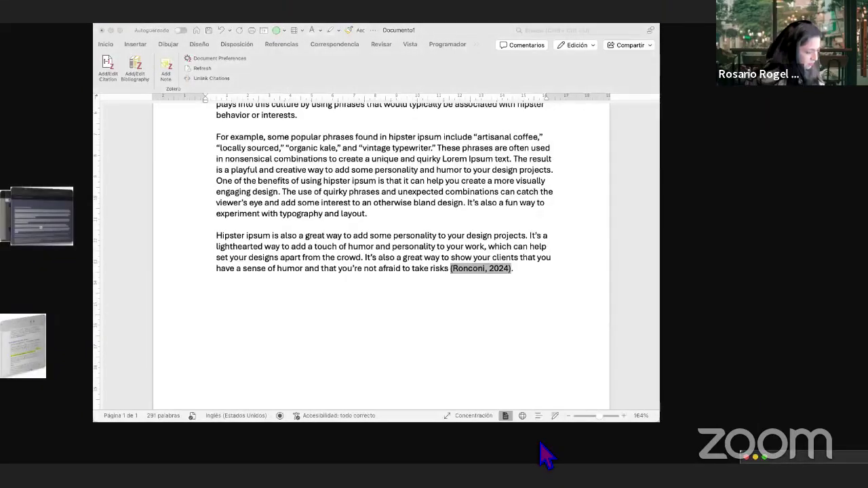
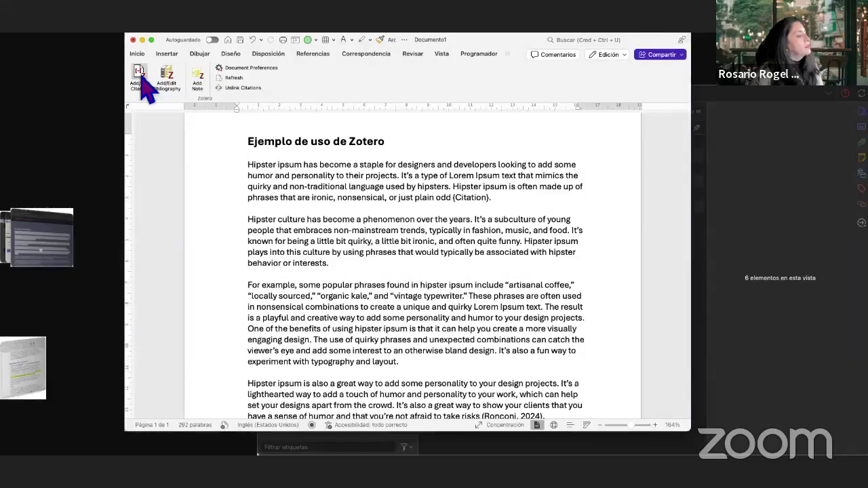
Insert a citation for "Bibliotecarios, usuarios y gestión del conocimiento" at the end of the first body paragraph
left_click(141, 76)
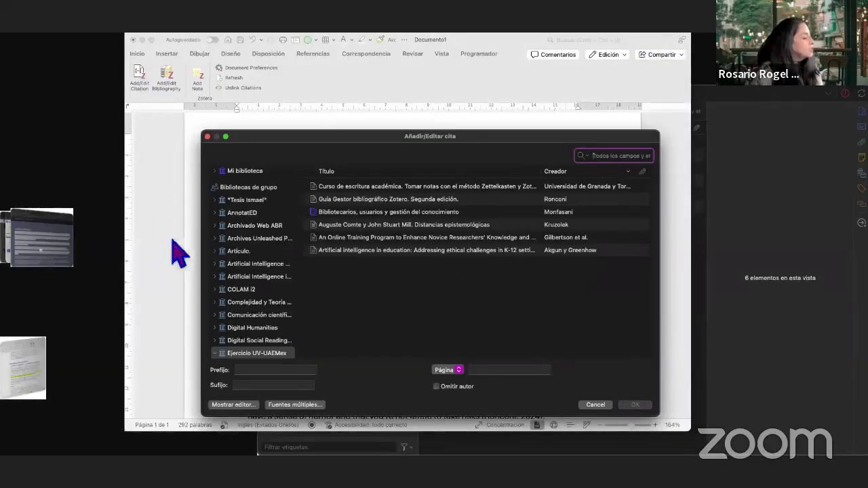
scroll(265, 349, "down", 3)
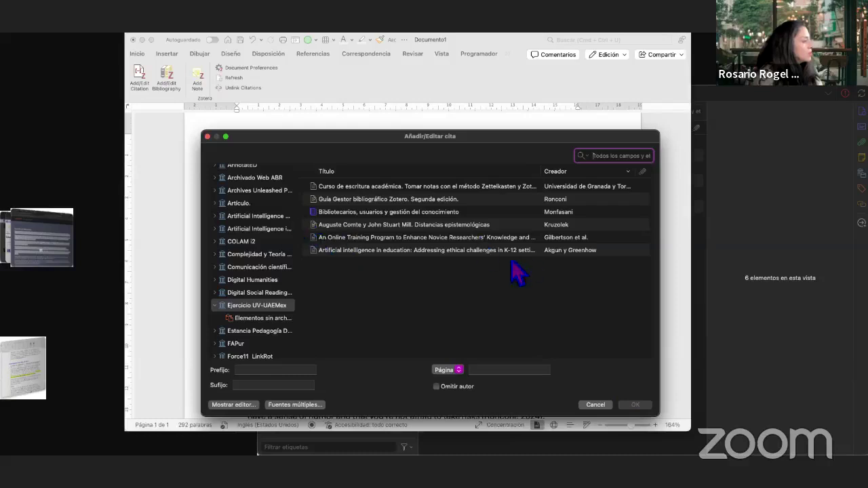
left_click(368, 212)
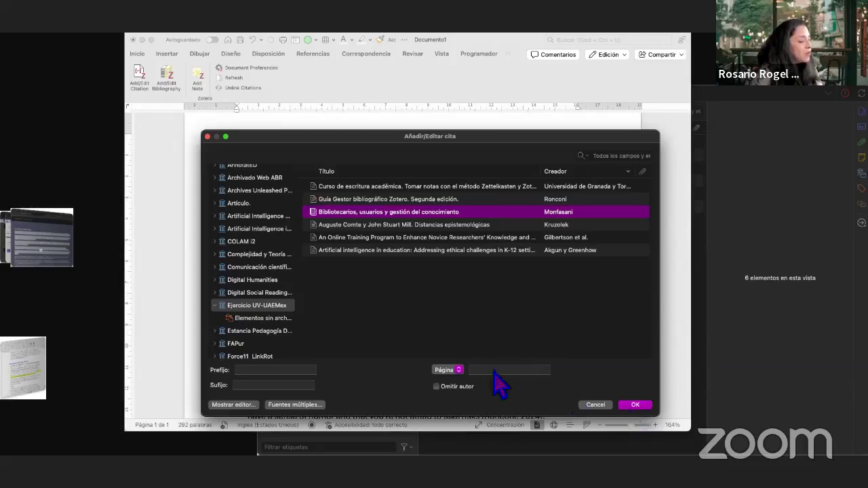
left_click(635, 405)
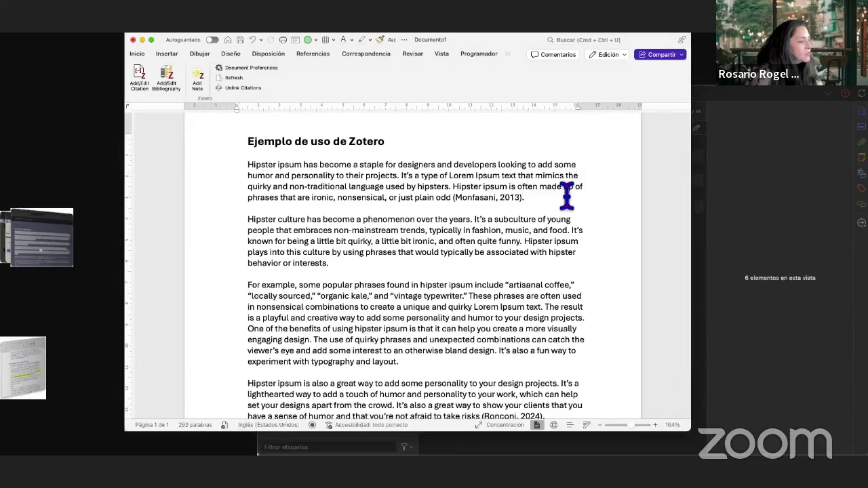
Format the "Hipster culture" paragraph as an indented block quotation and add a space before its final period
left_click(524, 241)
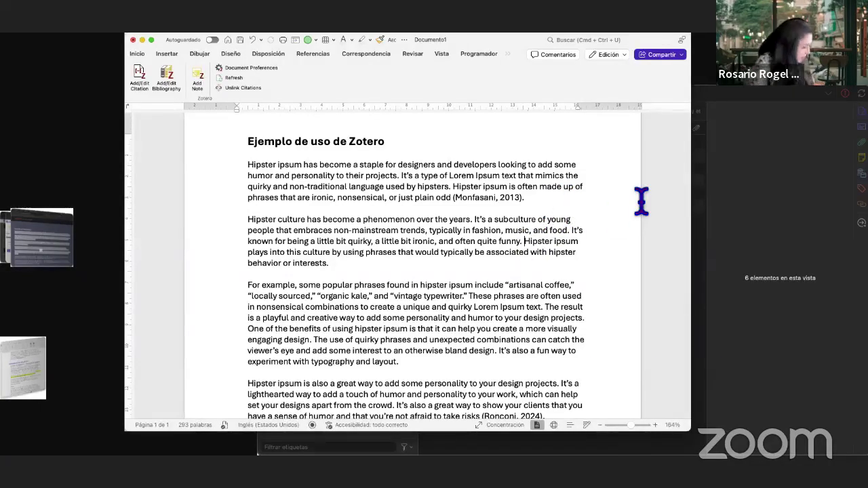
type("\"")
key("BackSpace")
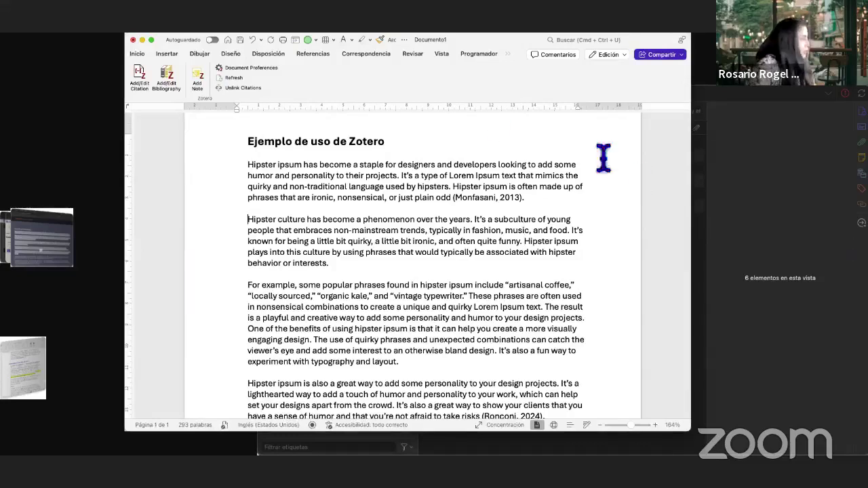
left_click(138, 54)
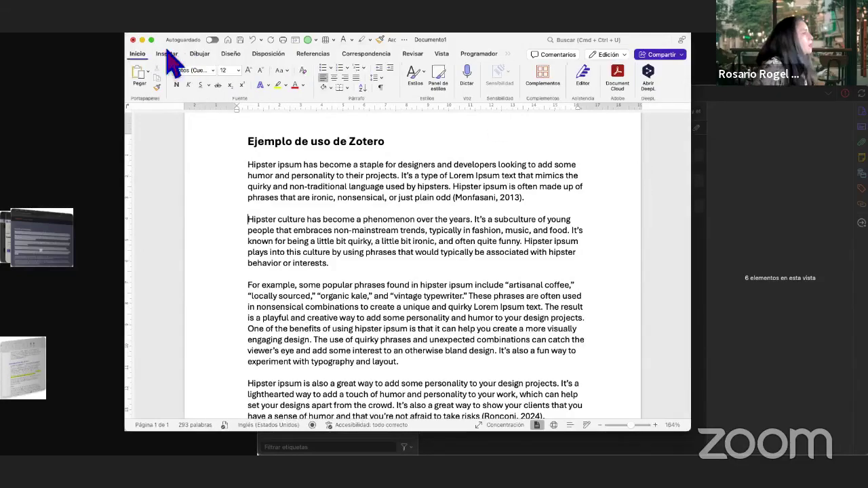
left_click(390, 68)
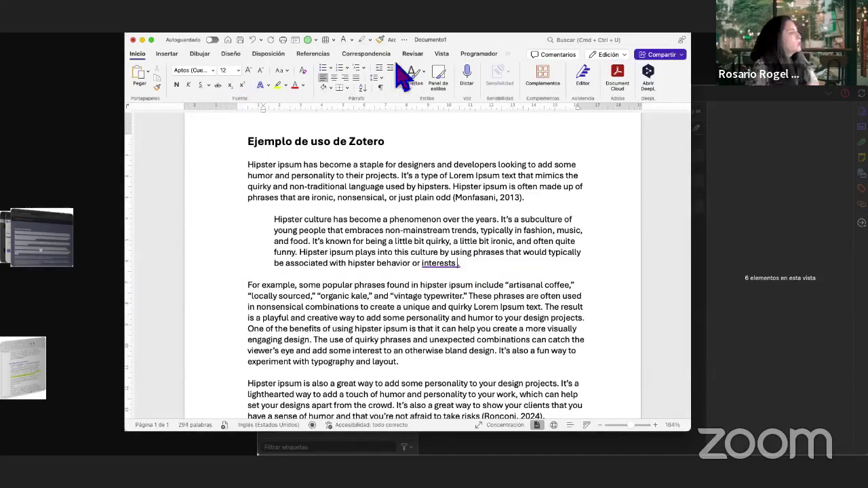
Insert a citation for "Artificial intelligence in education" with page 124 at the end of the indented block quotation
left_click(507, 54)
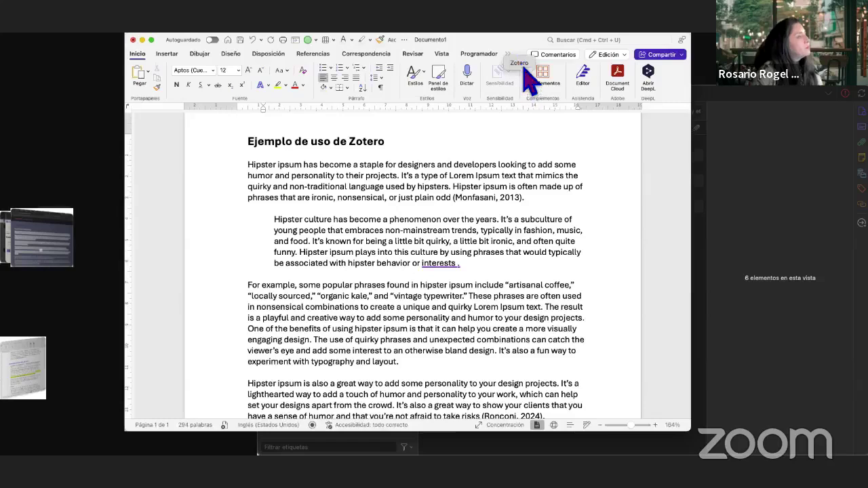
left_click(526, 68)
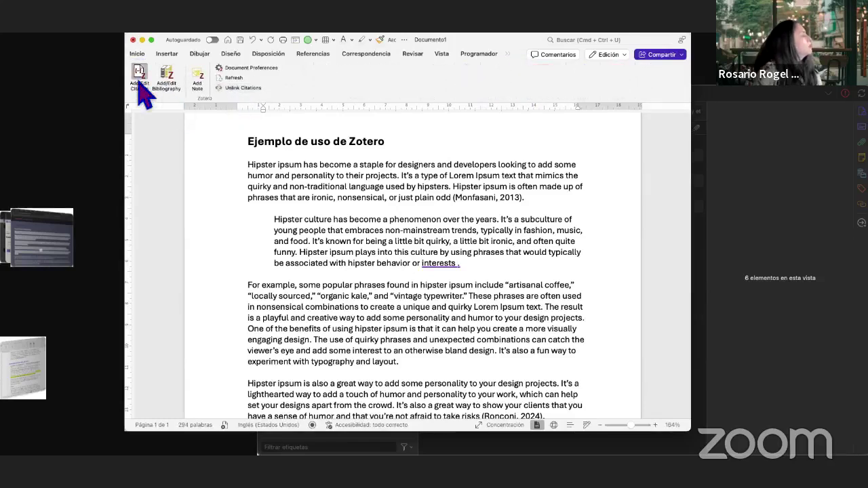
left_click(140, 80)
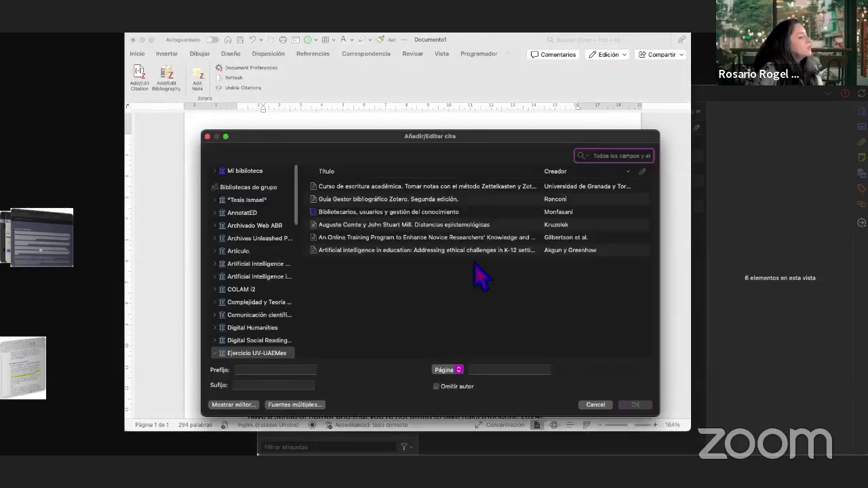
left_click(423, 252)
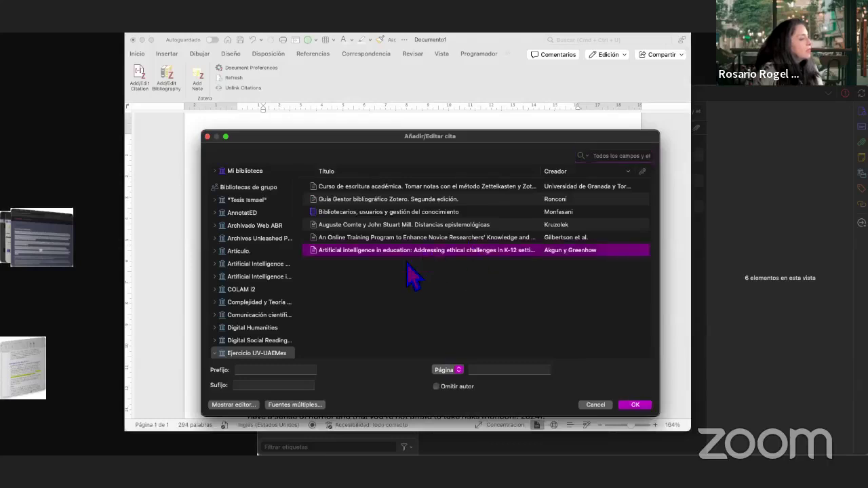
left_click(509, 370)
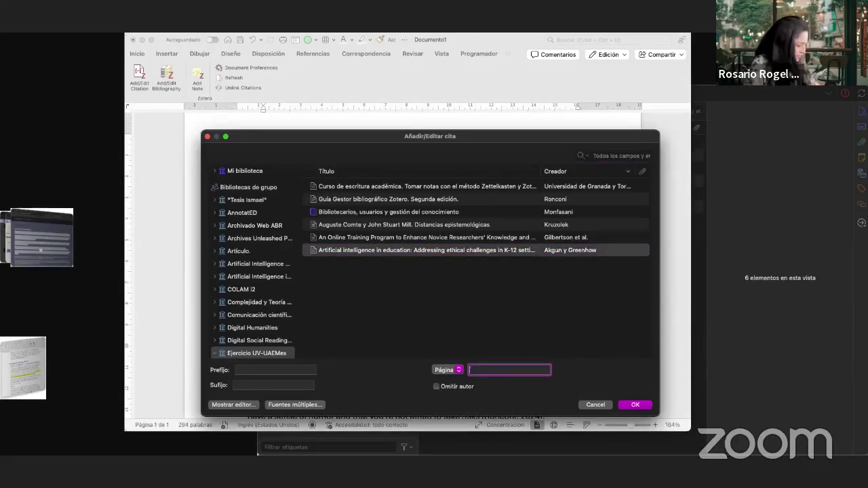
left_click(636, 405)
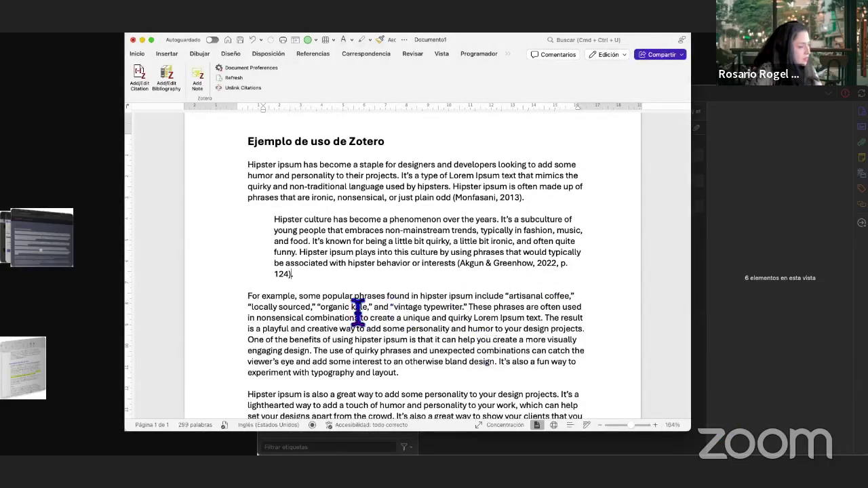
scroll(407, 310, "down", 2)
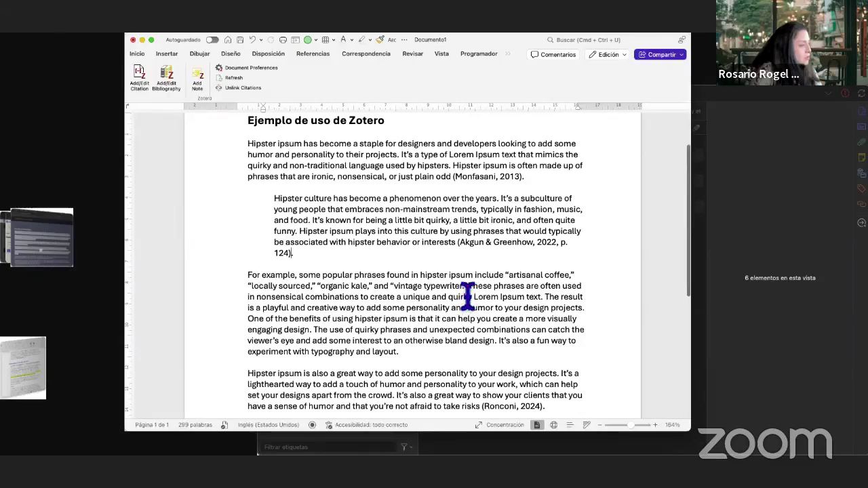
Add "como dice" and the Zotero guide author's surname after "These phrases" in the "For example" paragraph
left_click(547, 242)
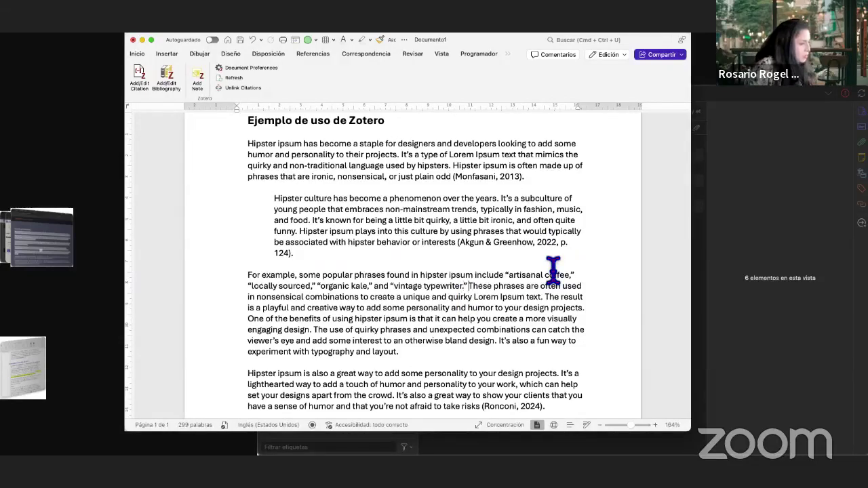
left_click(535, 286)
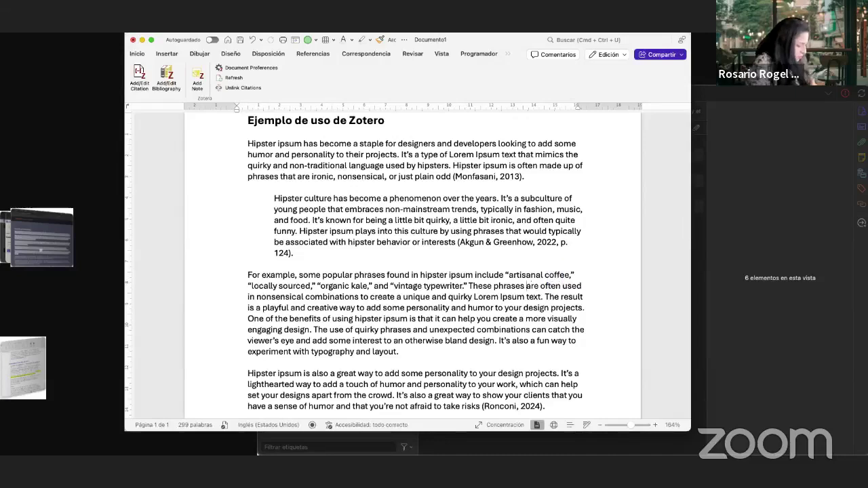
type("omo ")
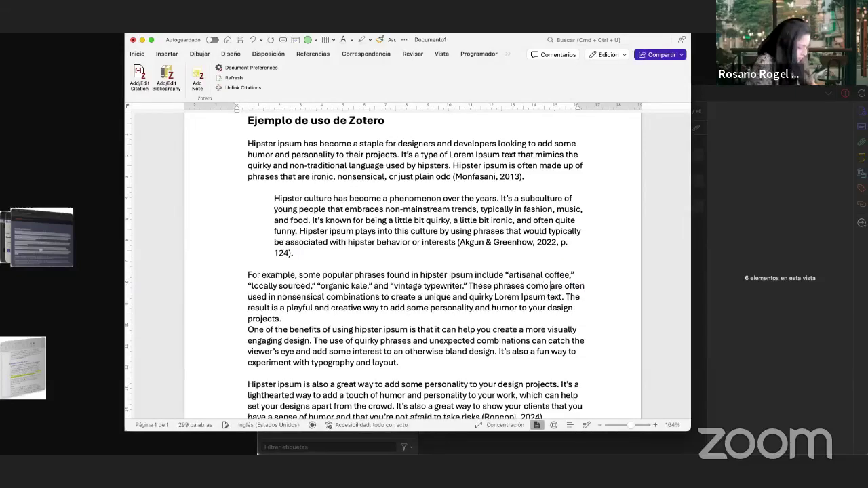
type("dice Ronconi")
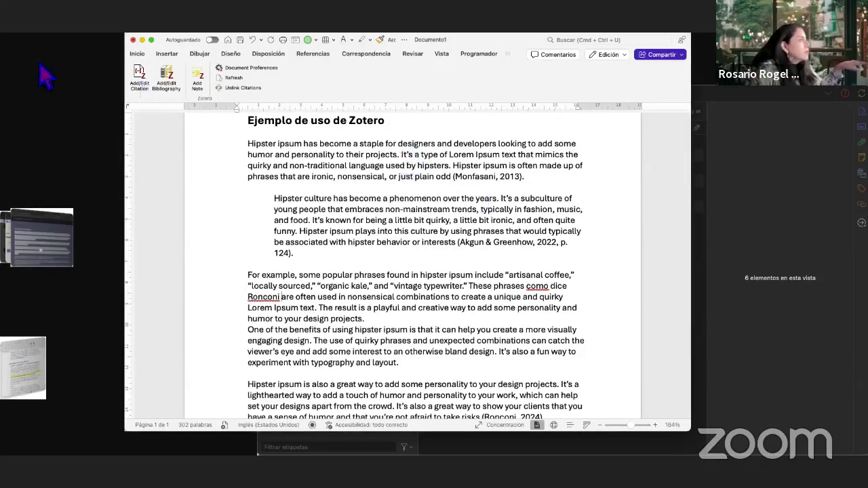
Insert an author-suppressed citation for "Guía Gestor bibliográfico Zotero. Segunda edición." with page 23 after the author's surname in the sentence
left_click(138, 76)
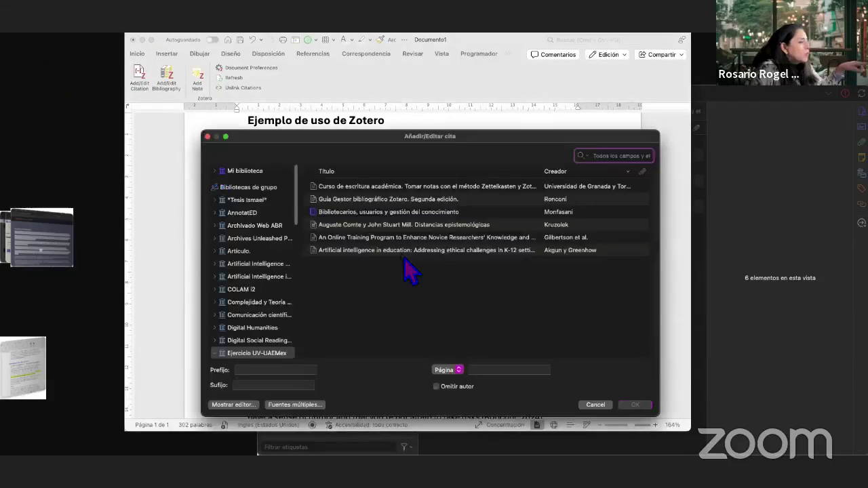
left_click(436, 203)
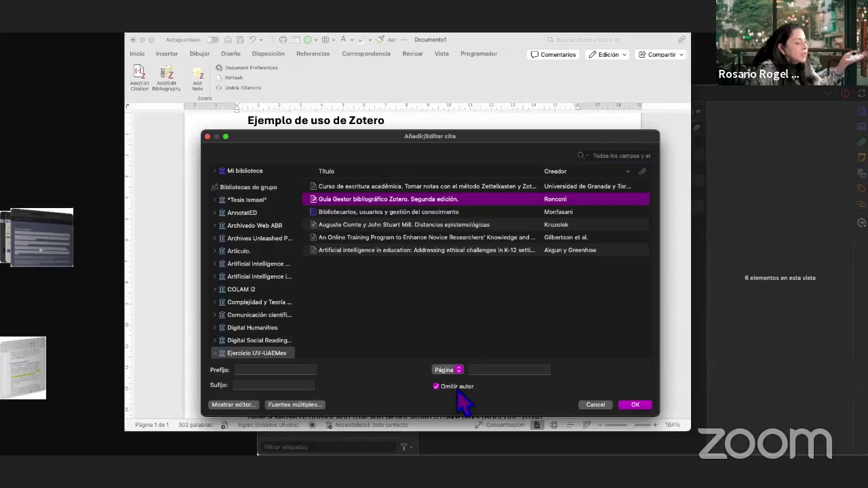
left_click(483, 371)
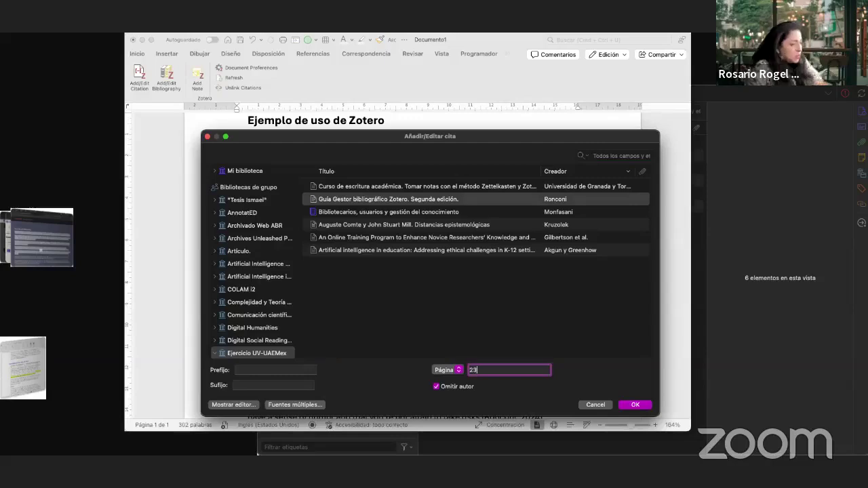
left_click(642, 407)
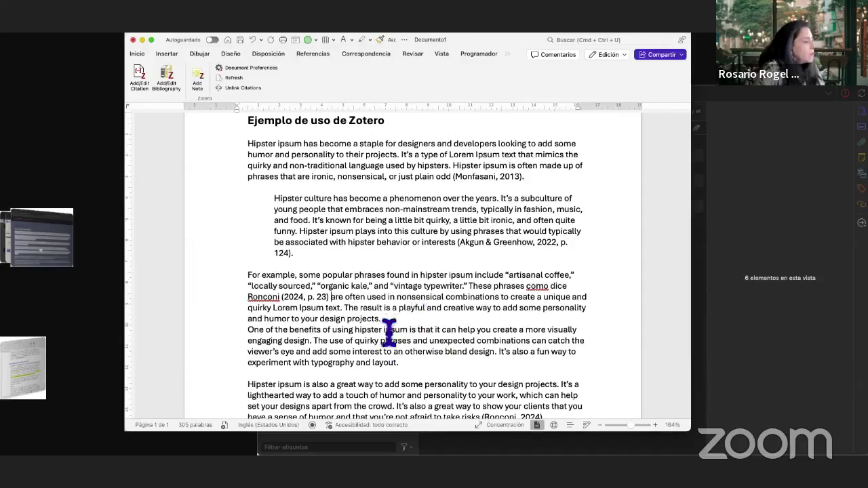
Separate the "One of the benefits" paragraph with a blank line and add a space before its final period
key("Return")
scroll(421, 332, "down", 2)
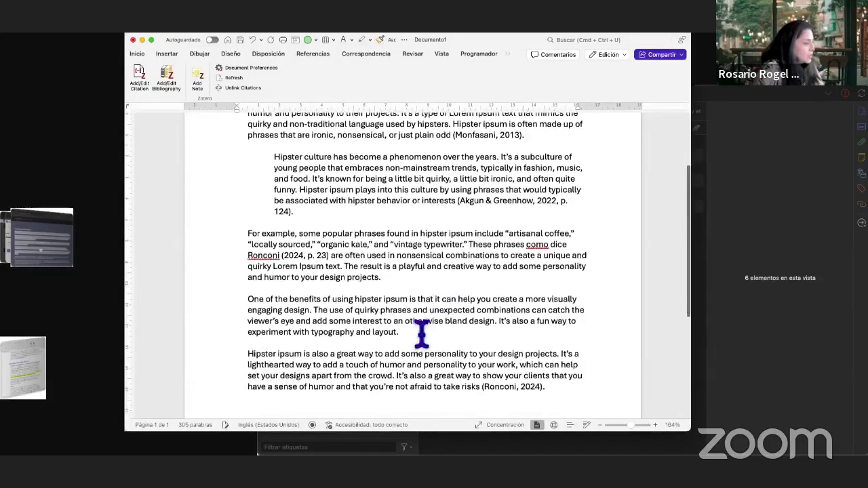
left_click(398, 332)
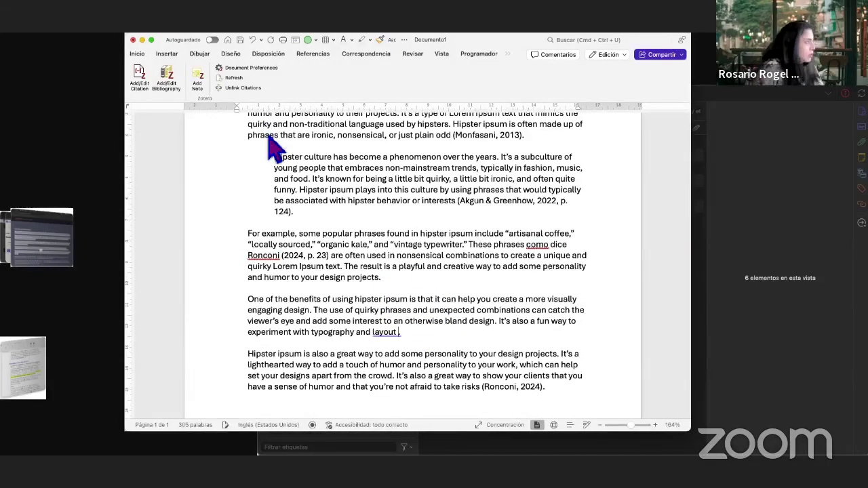
Insert one multi-source citation after "typography and layout" combining "Auguste Comte y John Stuart Mill", "Curso de escritura académica" and "An Online Training Program"
left_click(139, 76)
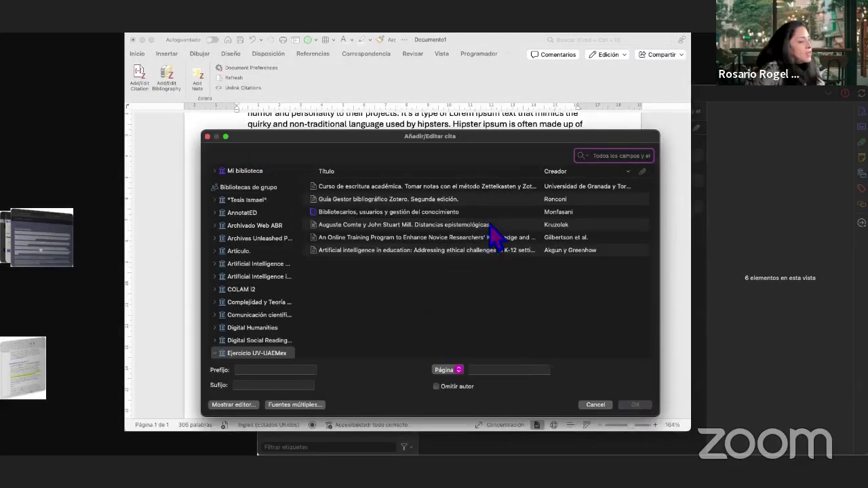
left_click(519, 225)
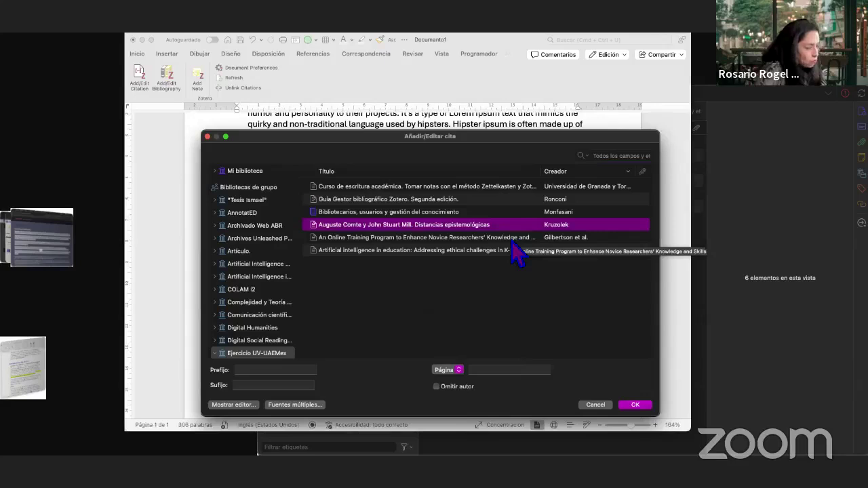
left_click(295, 406)
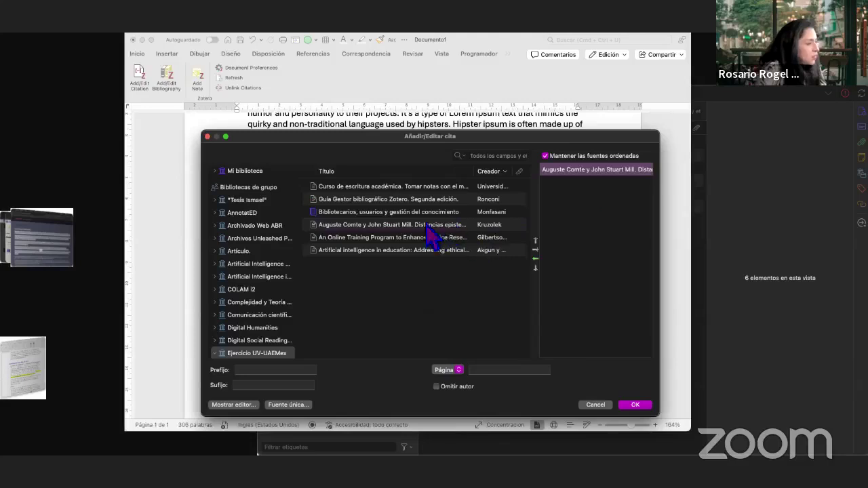
left_click(411, 189)
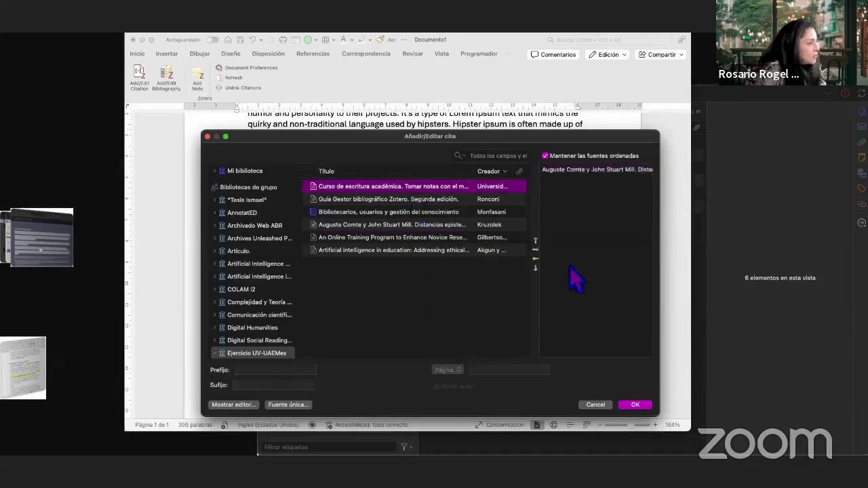
left_click(536, 255)
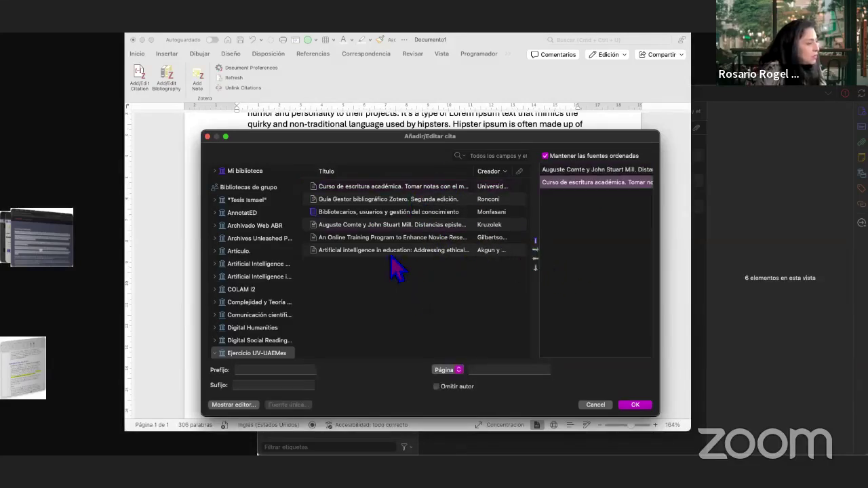
left_click(383, 239)
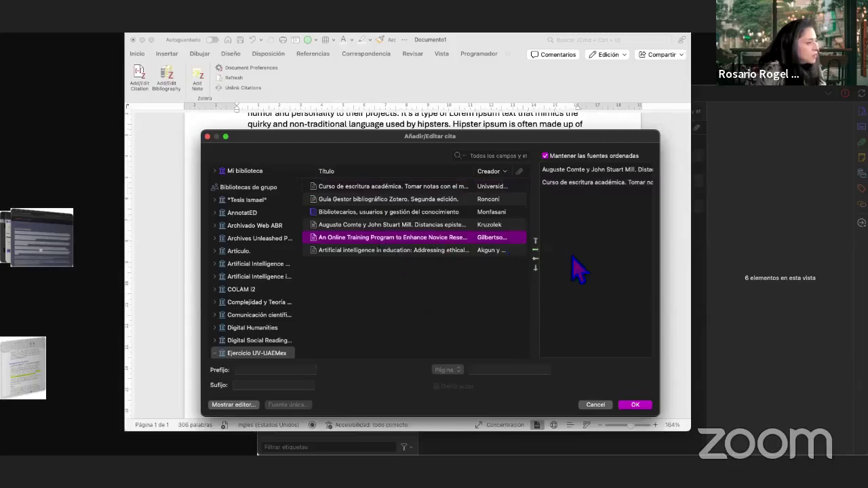
left_click(535, 250)
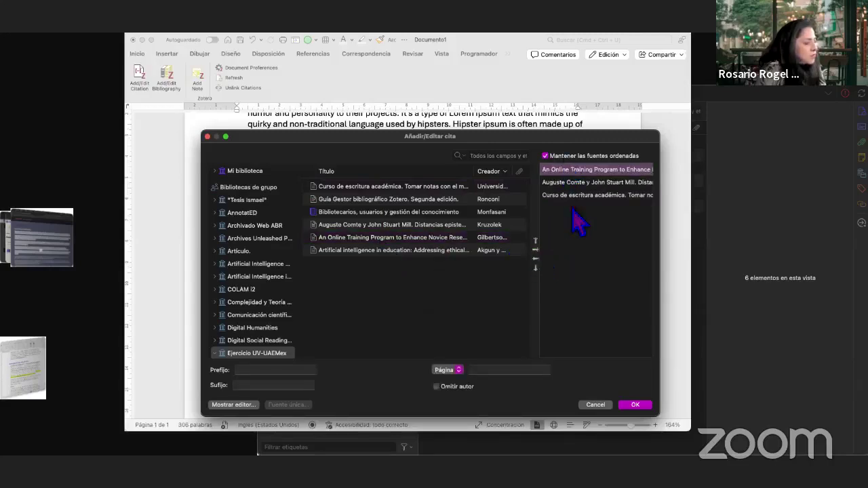
left_click(637, 405)
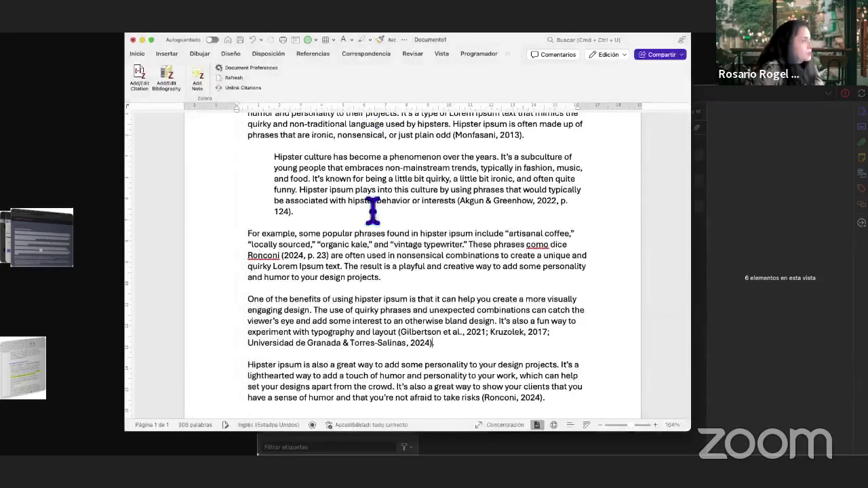
scroll(414, 274, "down", 2)
left_click_drag(398, 278, 500, 292)
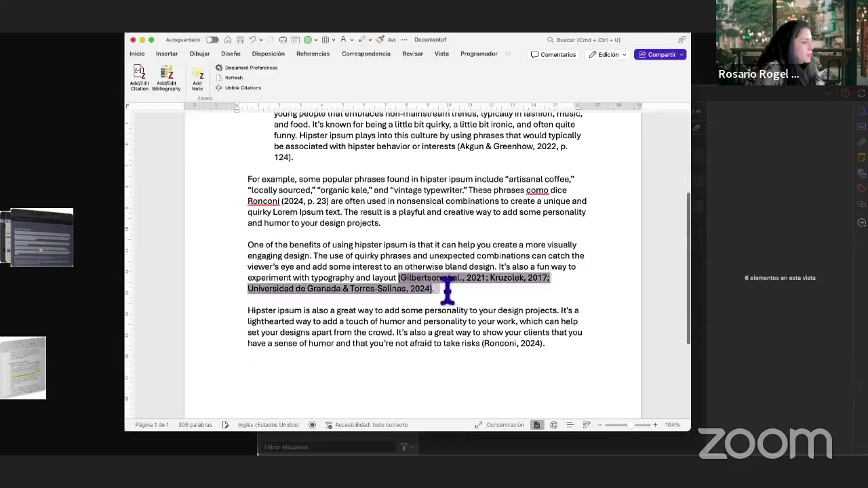
left_click(489, 309)
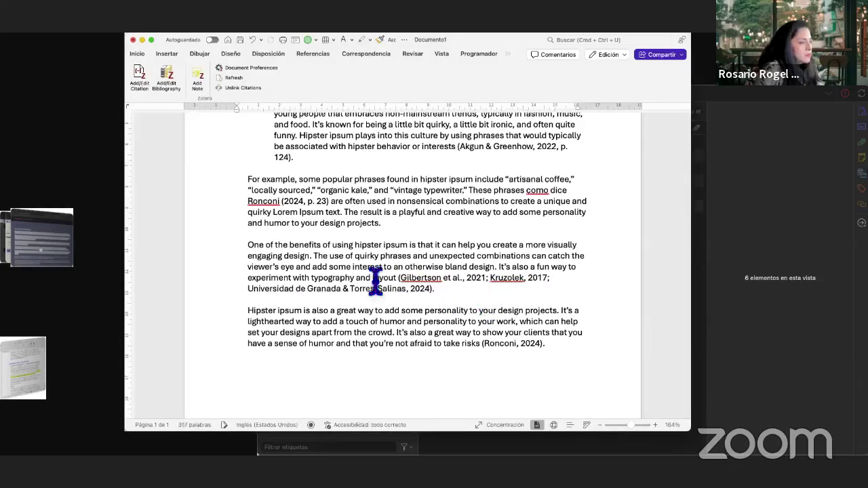
Add a bold, underlined heading "Bibliografía" below the last paragraph, followed by a new line
scroll(461, 292, "down", 2)
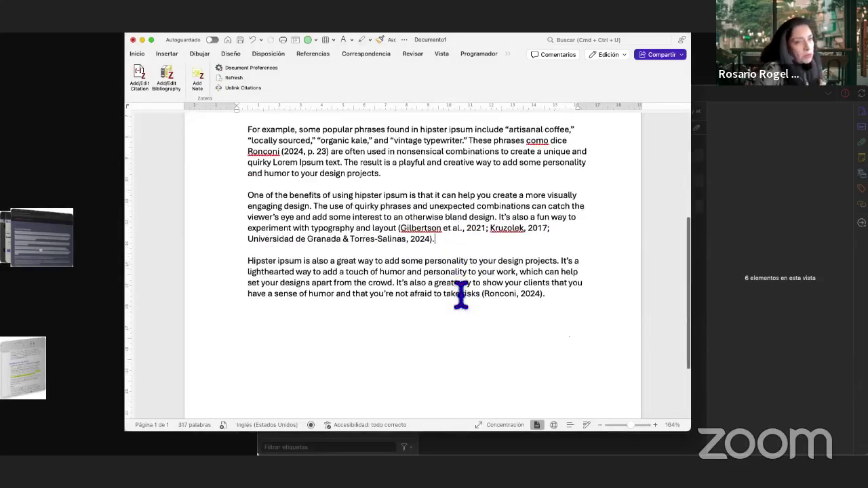
left_click(611, 298)
key("Return")
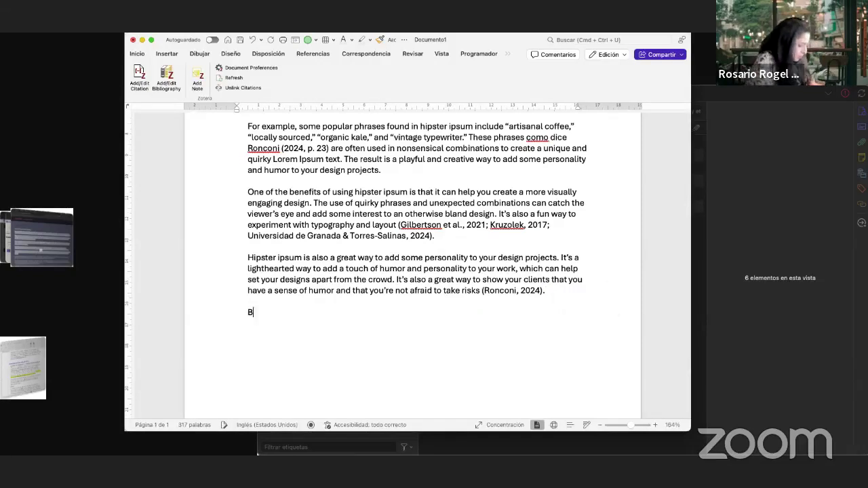
type("Bibliografía")
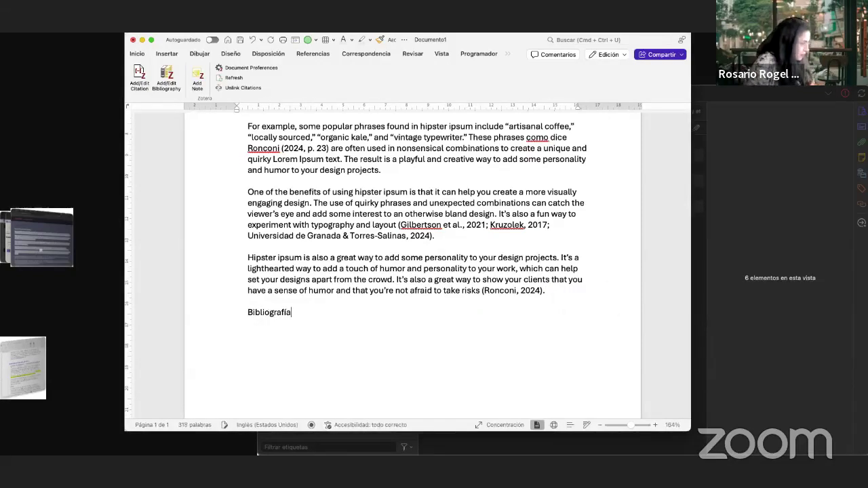
key("shift+super+Left")
key("super+u")
key("super+b")
key("Right")
key("Return")
key("Return")
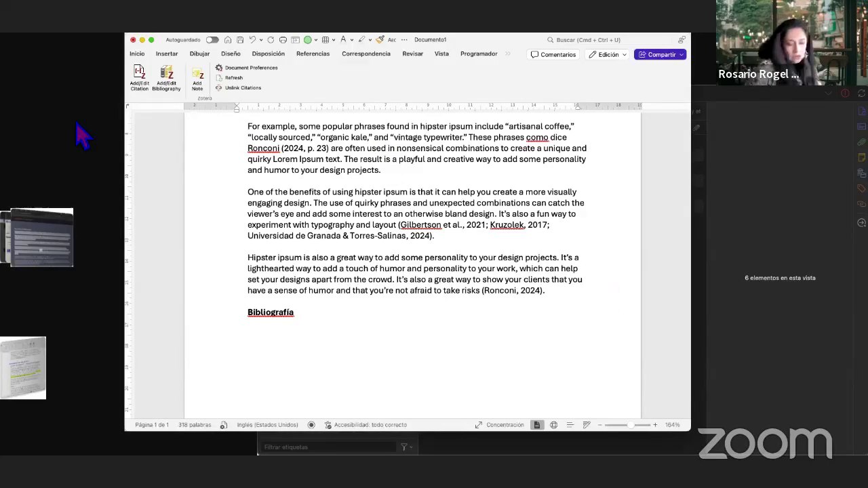
Insert the Zotero bibliography of the cited works under the "Bibliografía" heading and review its entries
left_click(170, 85)
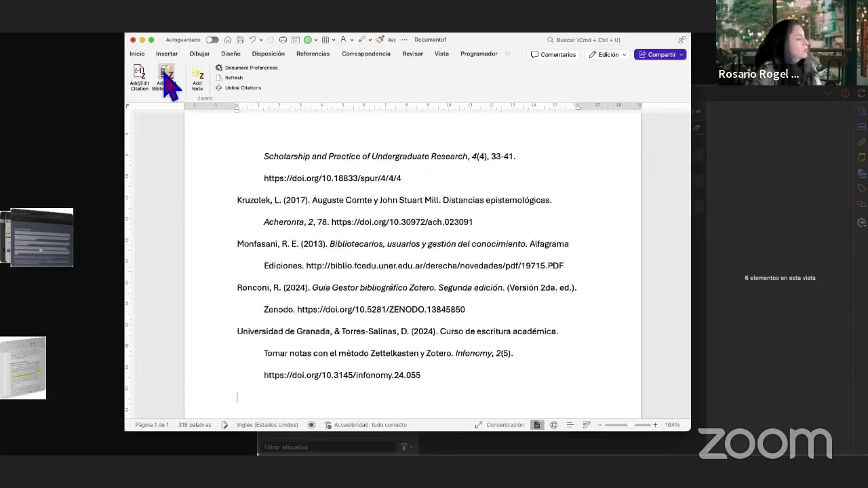
scroll(239, 178, "up", 3)
scroll(238, 178, "up", 5)
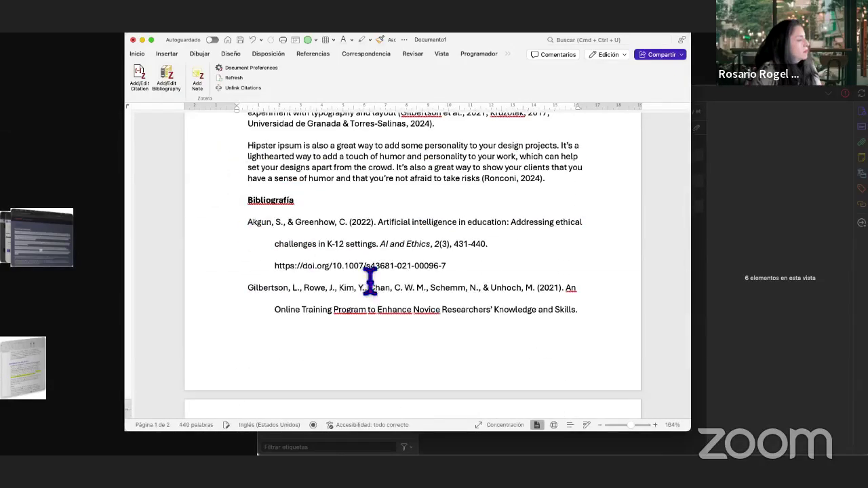
scroll(370, 282, "down", 4)
scroll(370, 283, "down", 6)
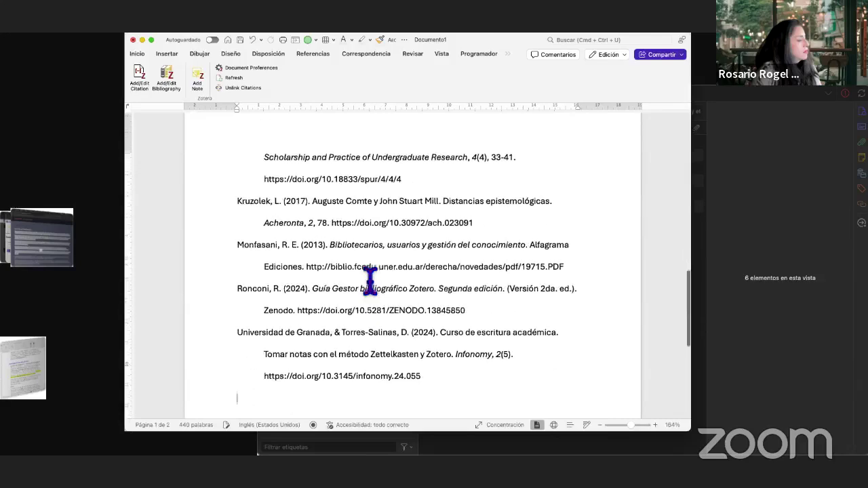
scroll(370, 282, "up", 20)
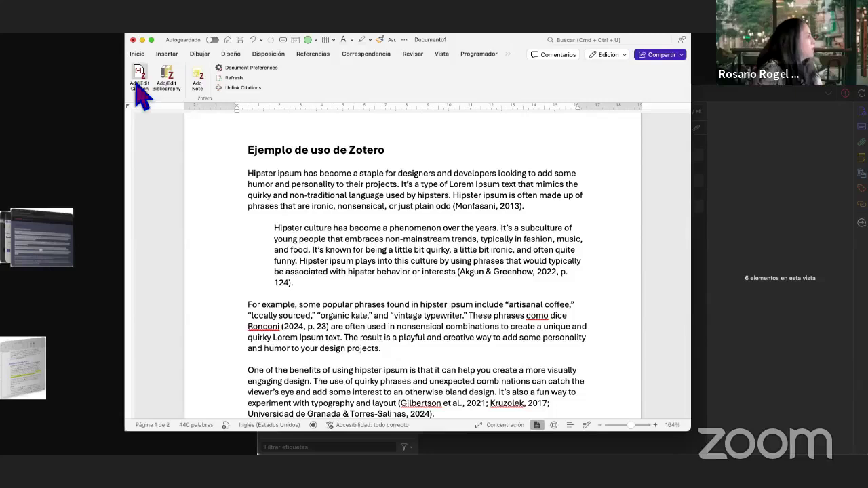
Change the document's citation style to Cardiff University - Vancouver and check the in-text citations
left_click(247, 70)
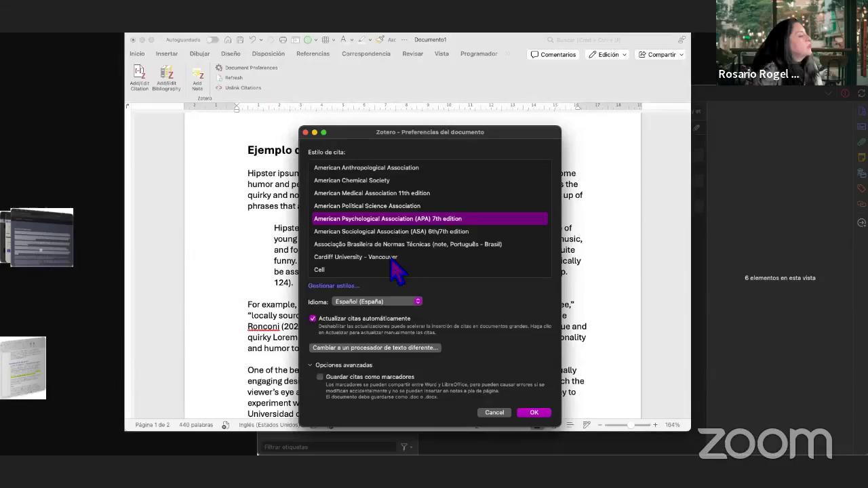
left_click(393, 257)
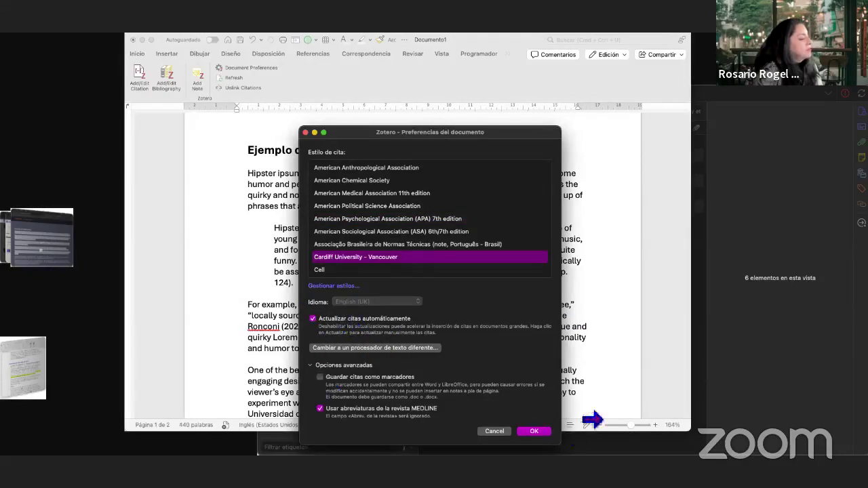
left_click(533, 431)
scroll(257, 272, "down", 5)
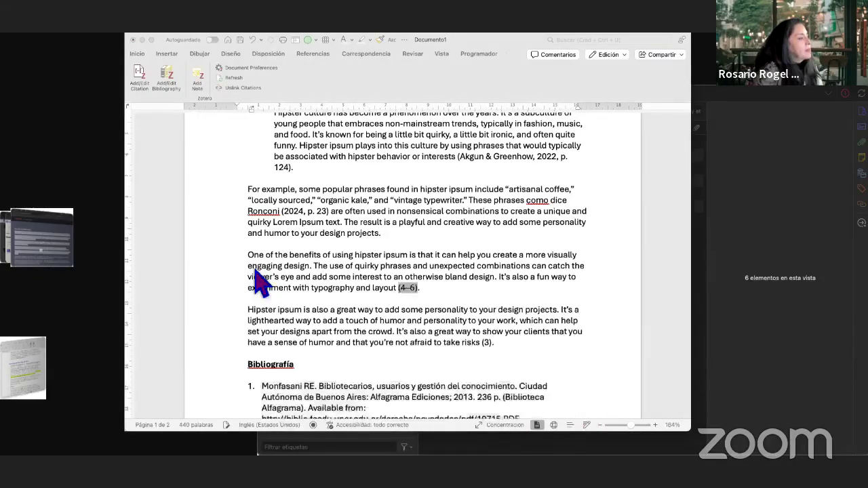
left_click(387, 251)
scroll(403, 248, "up", 5)
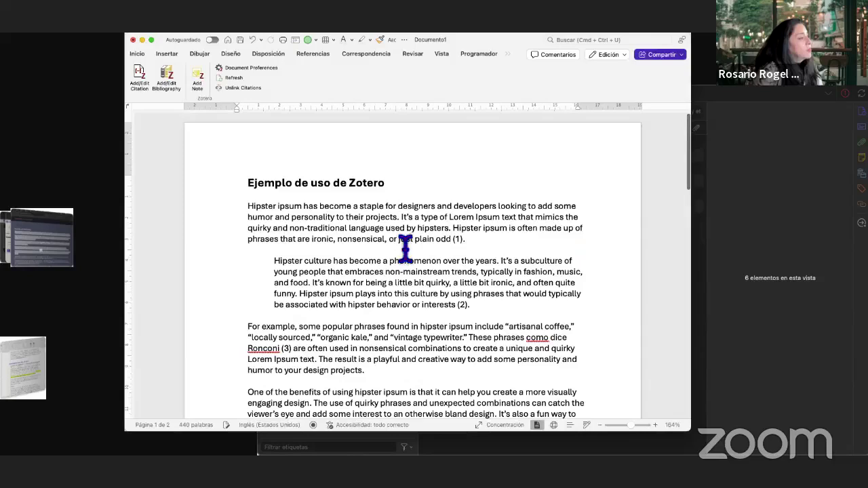
left_click(453, 240)
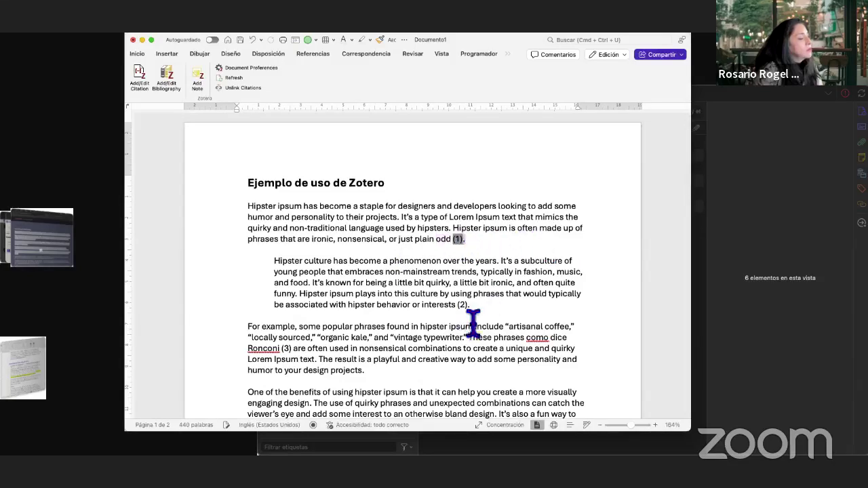
scroll(461, 339, "down", 3)
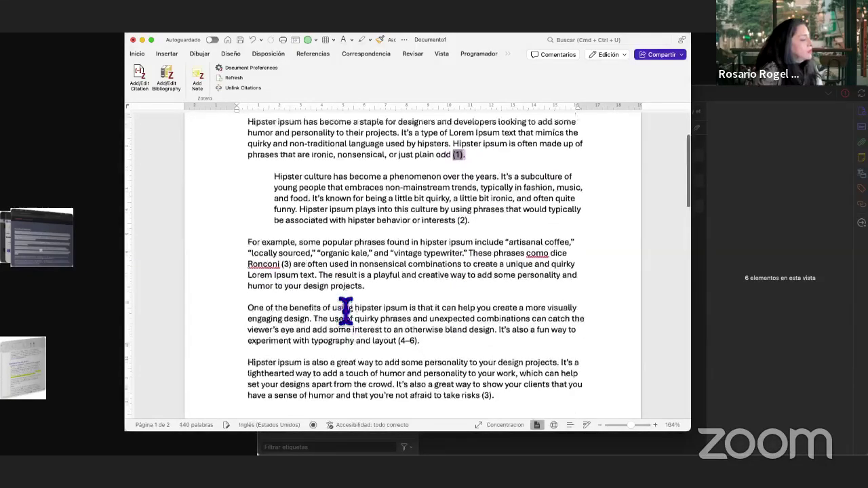
scroll(373, 319, "down", 1)
scroll(495, 345, "down", 1)
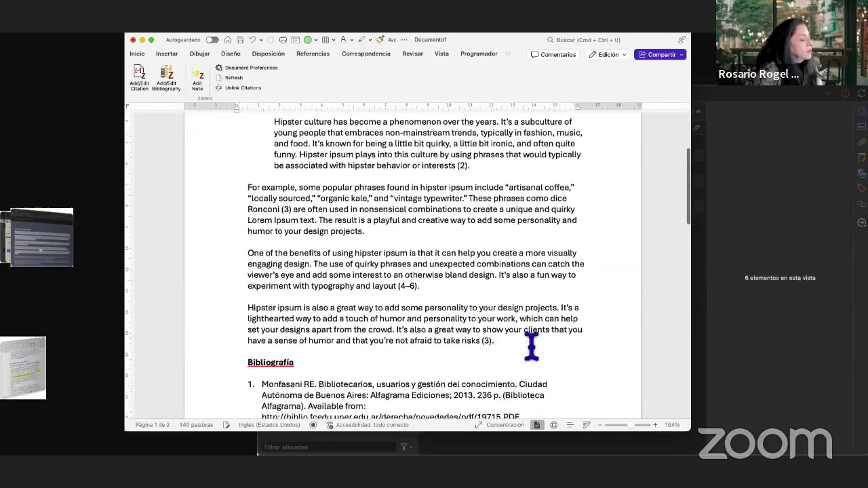
Change the document's citation style to Modern Language Association 9th edition and check the in-text citations
scroll(475, 350, "down", 5)
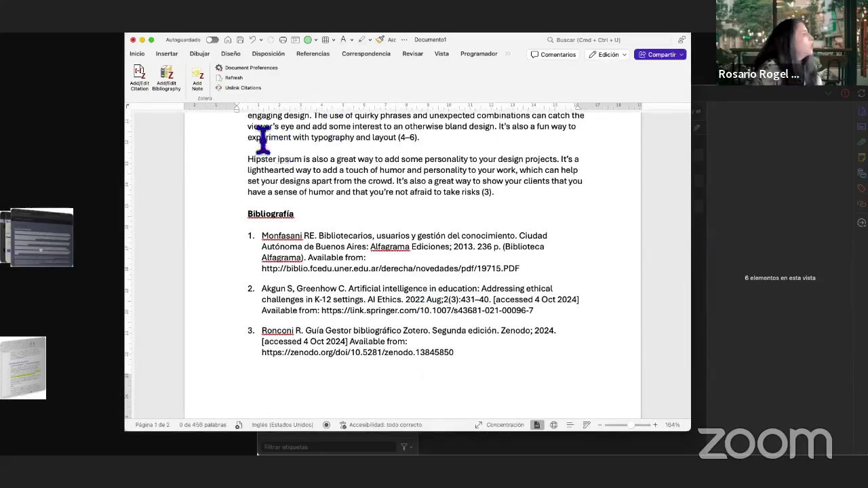
left_click(230, 70)
scroll(441, 204, "down", 5)
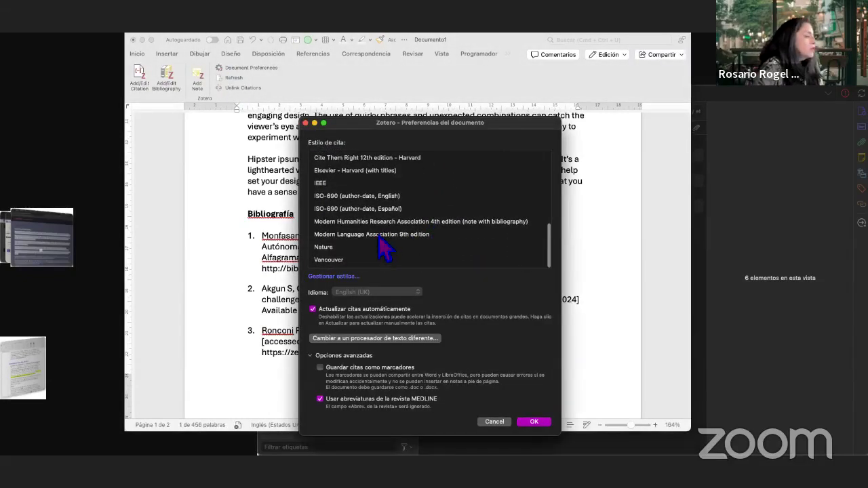
left_click(380, 236)
left_click(539, 421)
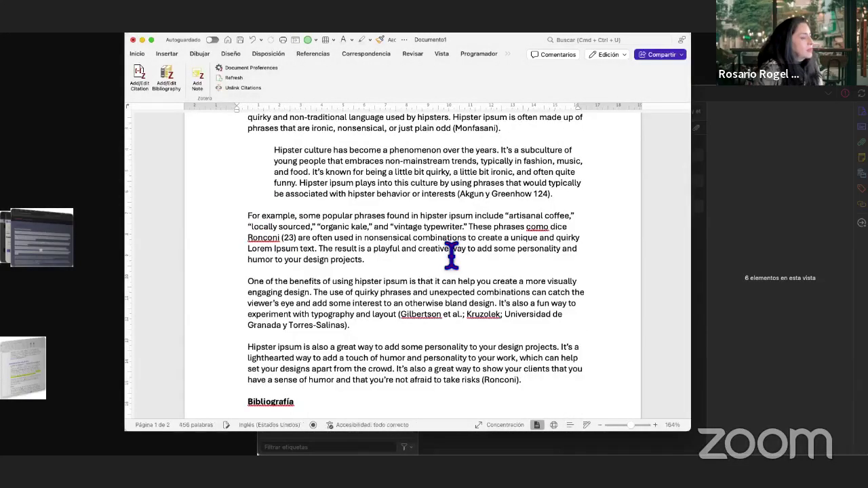
scroll(451, 255, "up", 2)
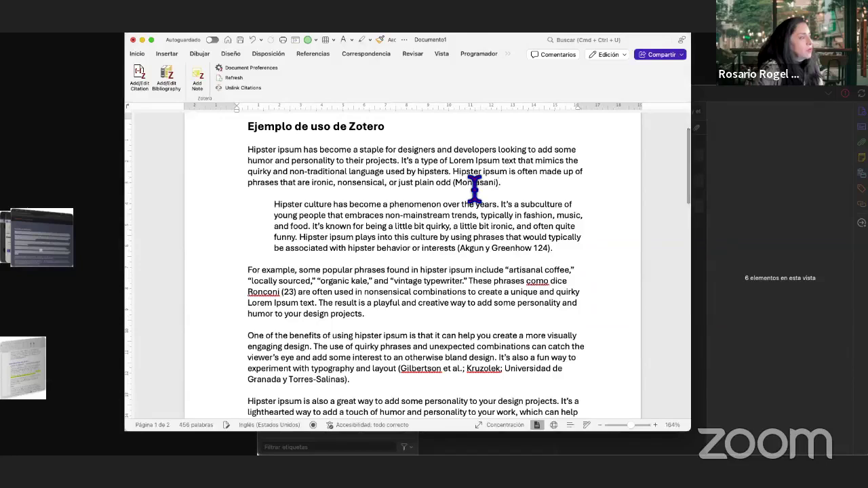
left_click(139, 75)
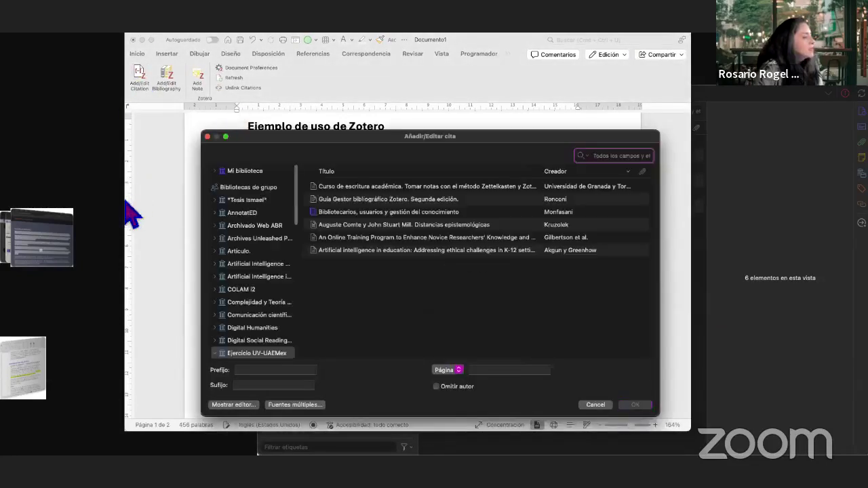
left_click(598, 406)
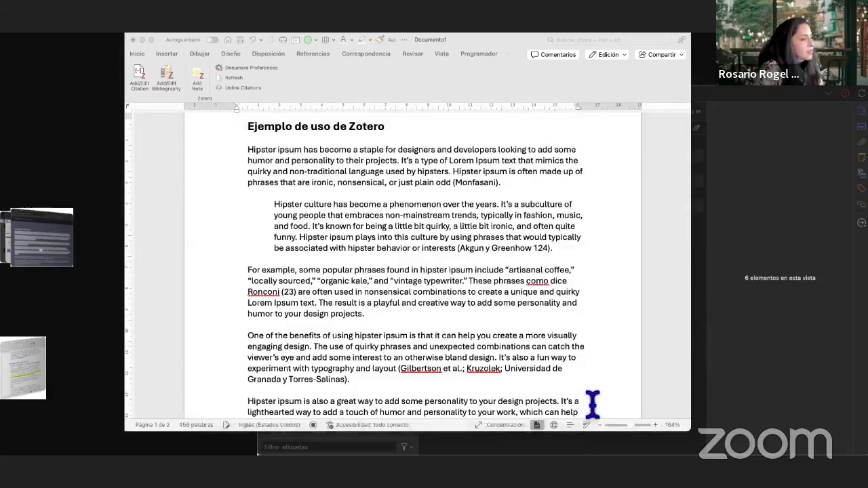
Set the document's citation style to American Psychological Association (APA) 7th edition
left_click(268, 67)
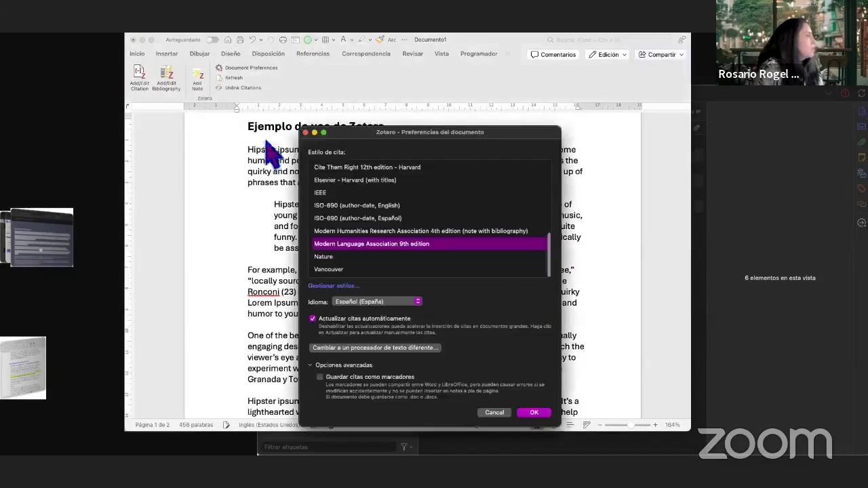
scroll(417, 256, "up", 5)
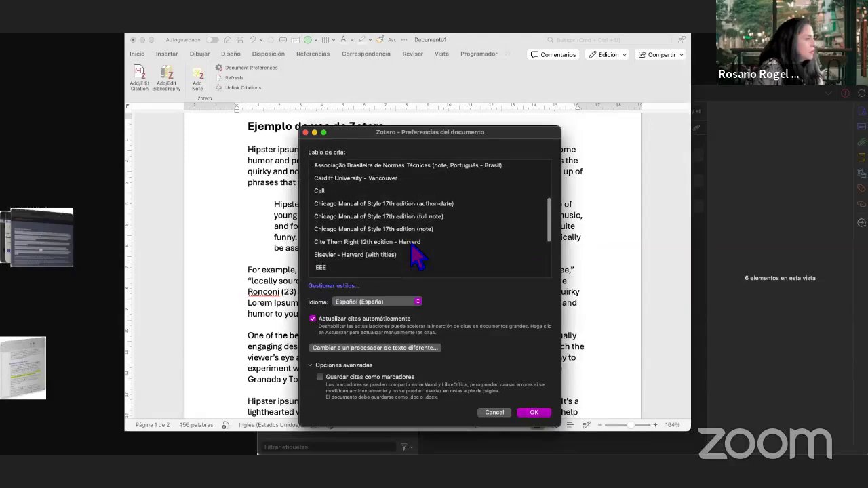
scroll(415, 254, "up", 2)
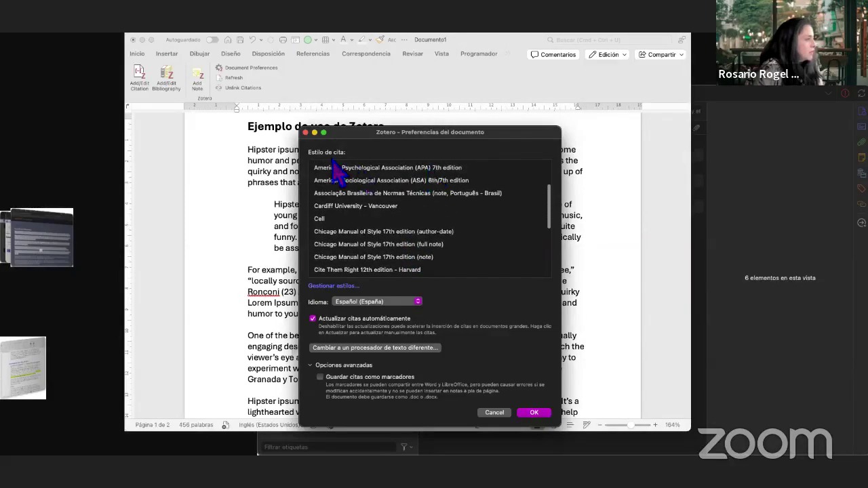
left_click(366, 169)
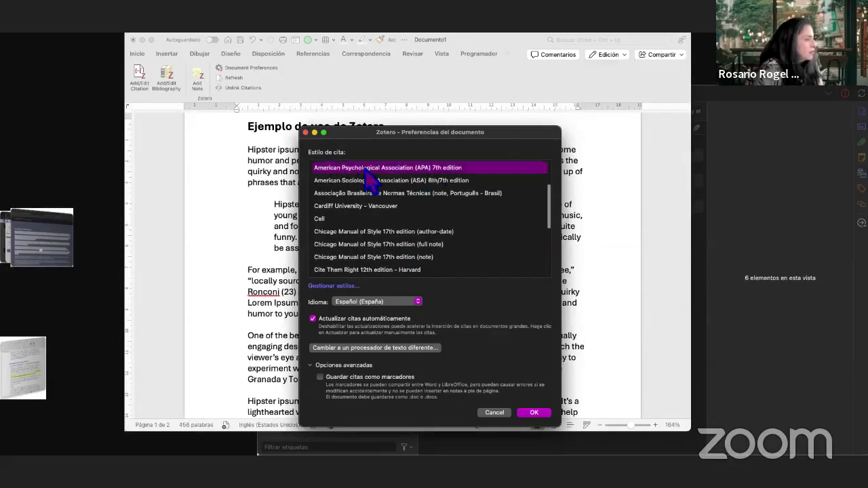
left_click(535, 413)
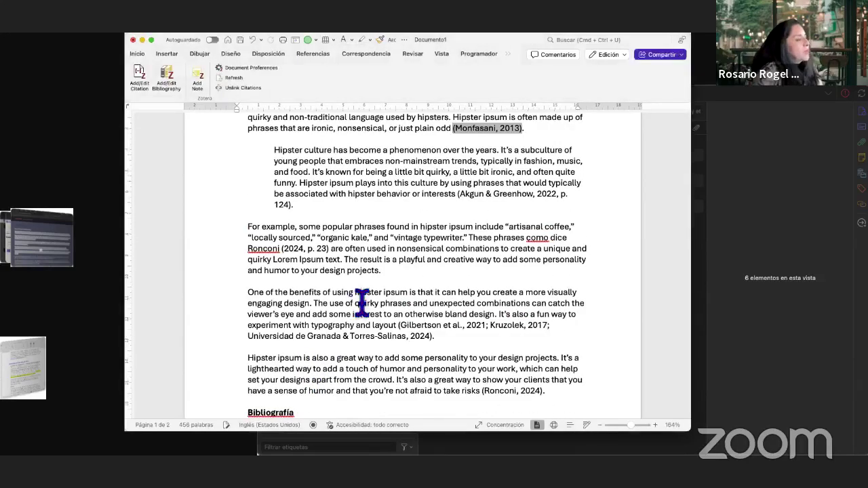
Review the APA-formatted in-text citations and all bibliography entries, then return to the document's beginning
scroll(362, 303, "up", 3)
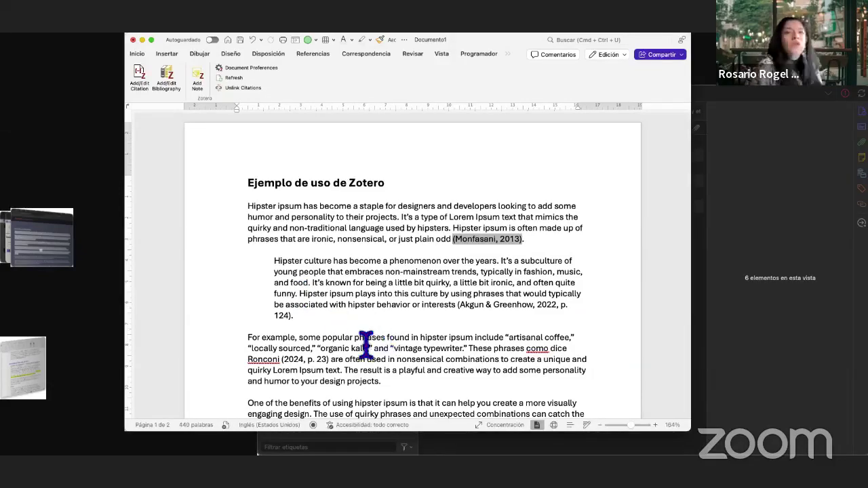
scroll(346, 349, "down", 2)
scroll(346, 349, "down", 20)
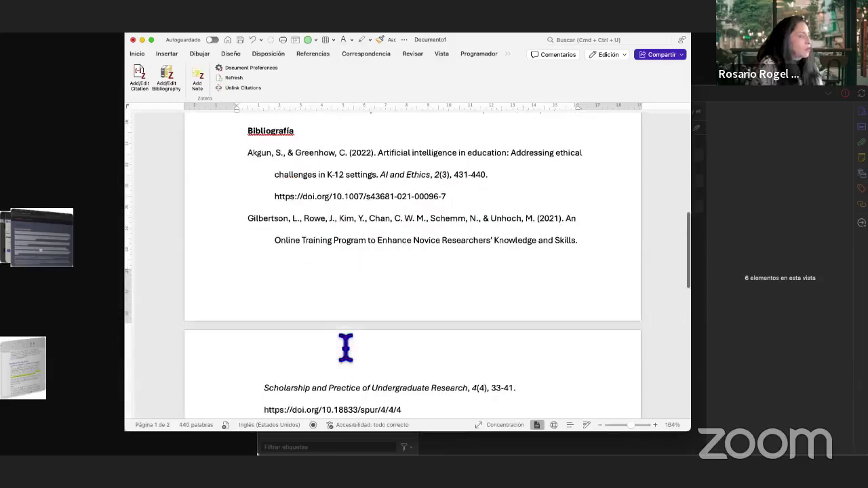
scroll(346, 349, "down", 1)
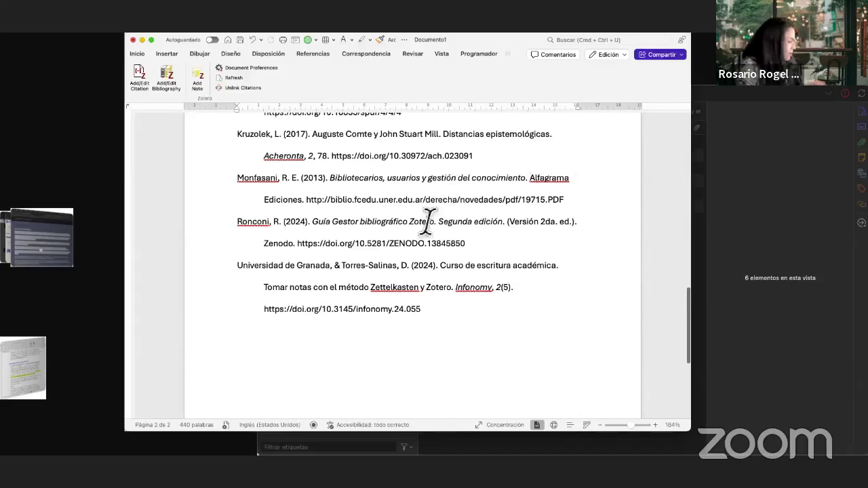
scroll(421, 247, "up", 1)
scroll(421, 247, "up", 2)
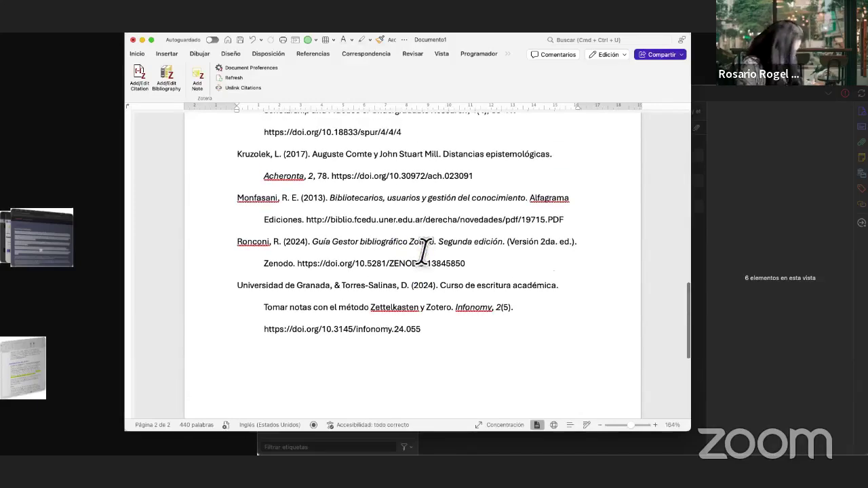
scroll(423, 251, "up", 15)
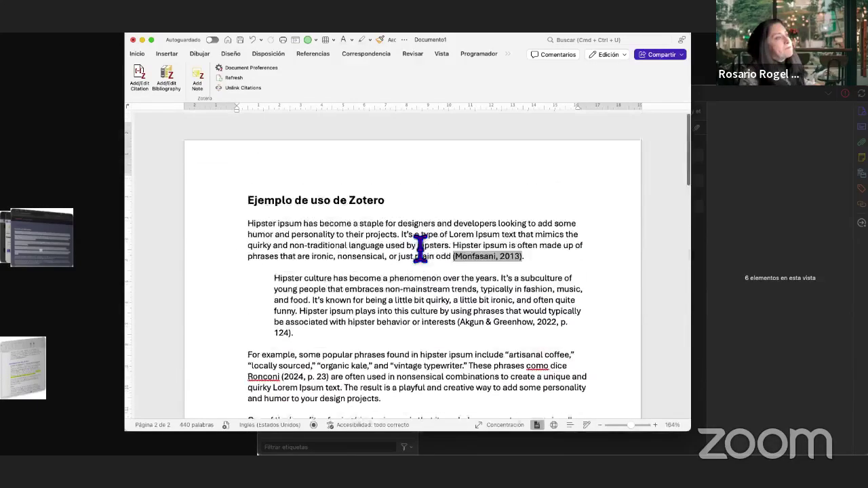